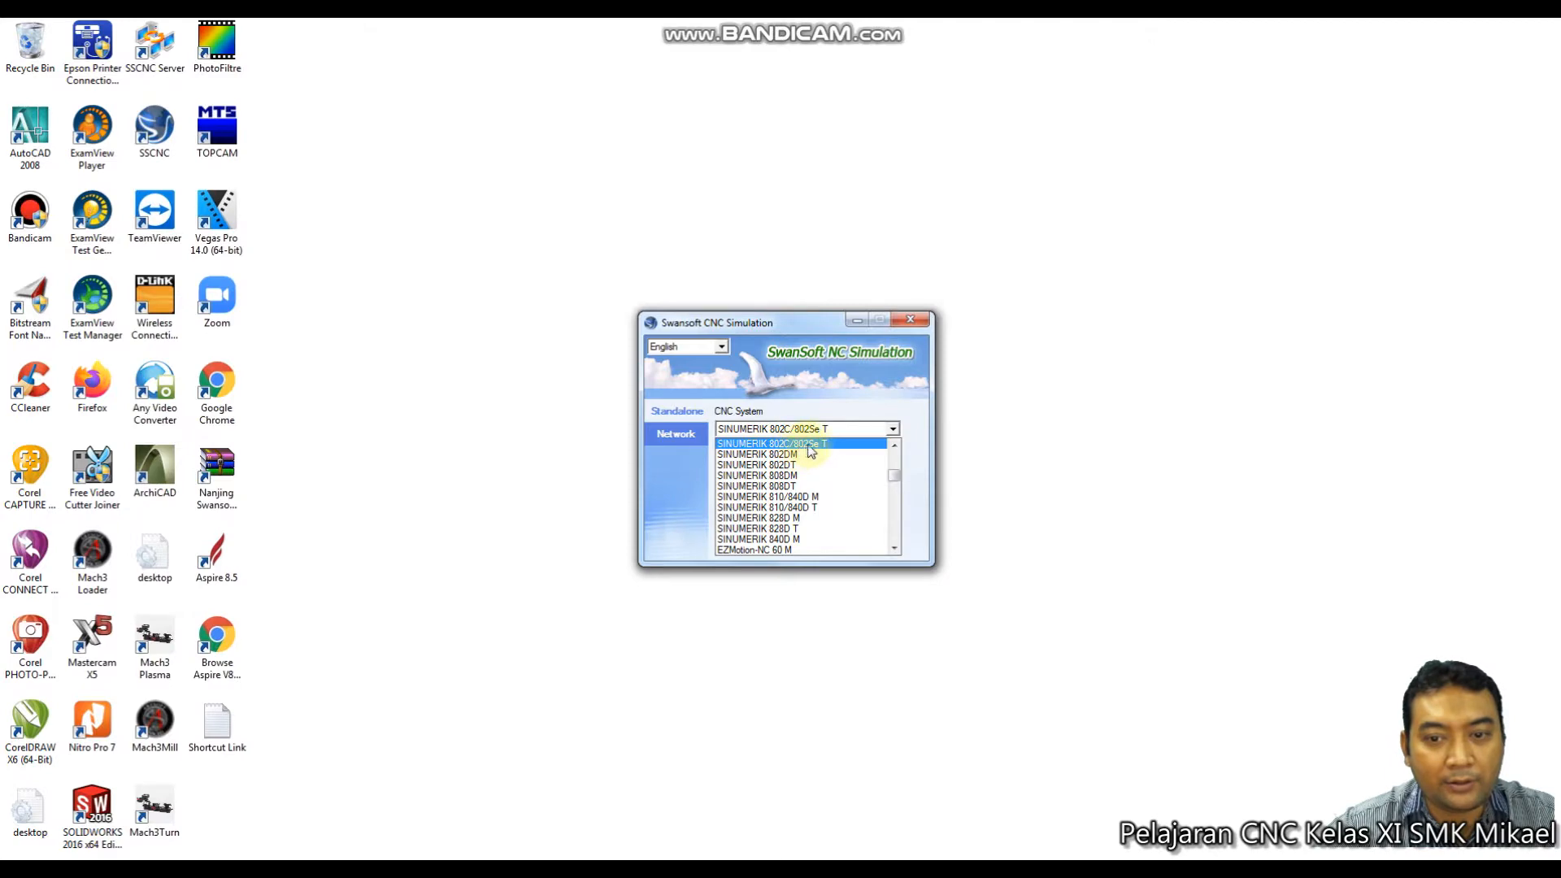
Select the SINUMERIK 802C/802Se T control as the CNC system and run the simulation.
left_click(815, 444)
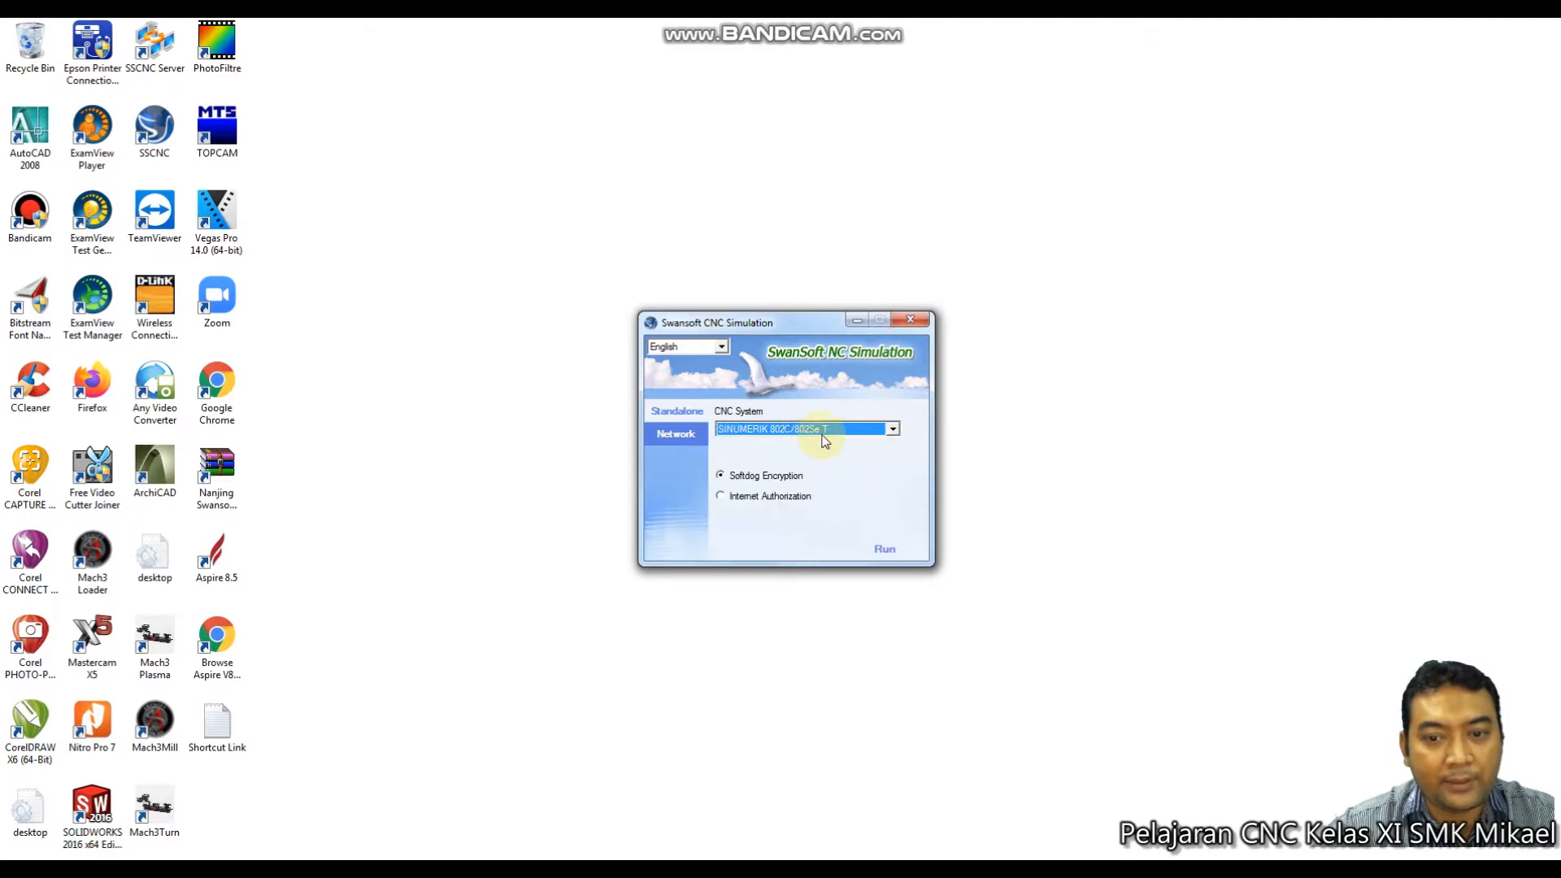
left_click(884, 553)
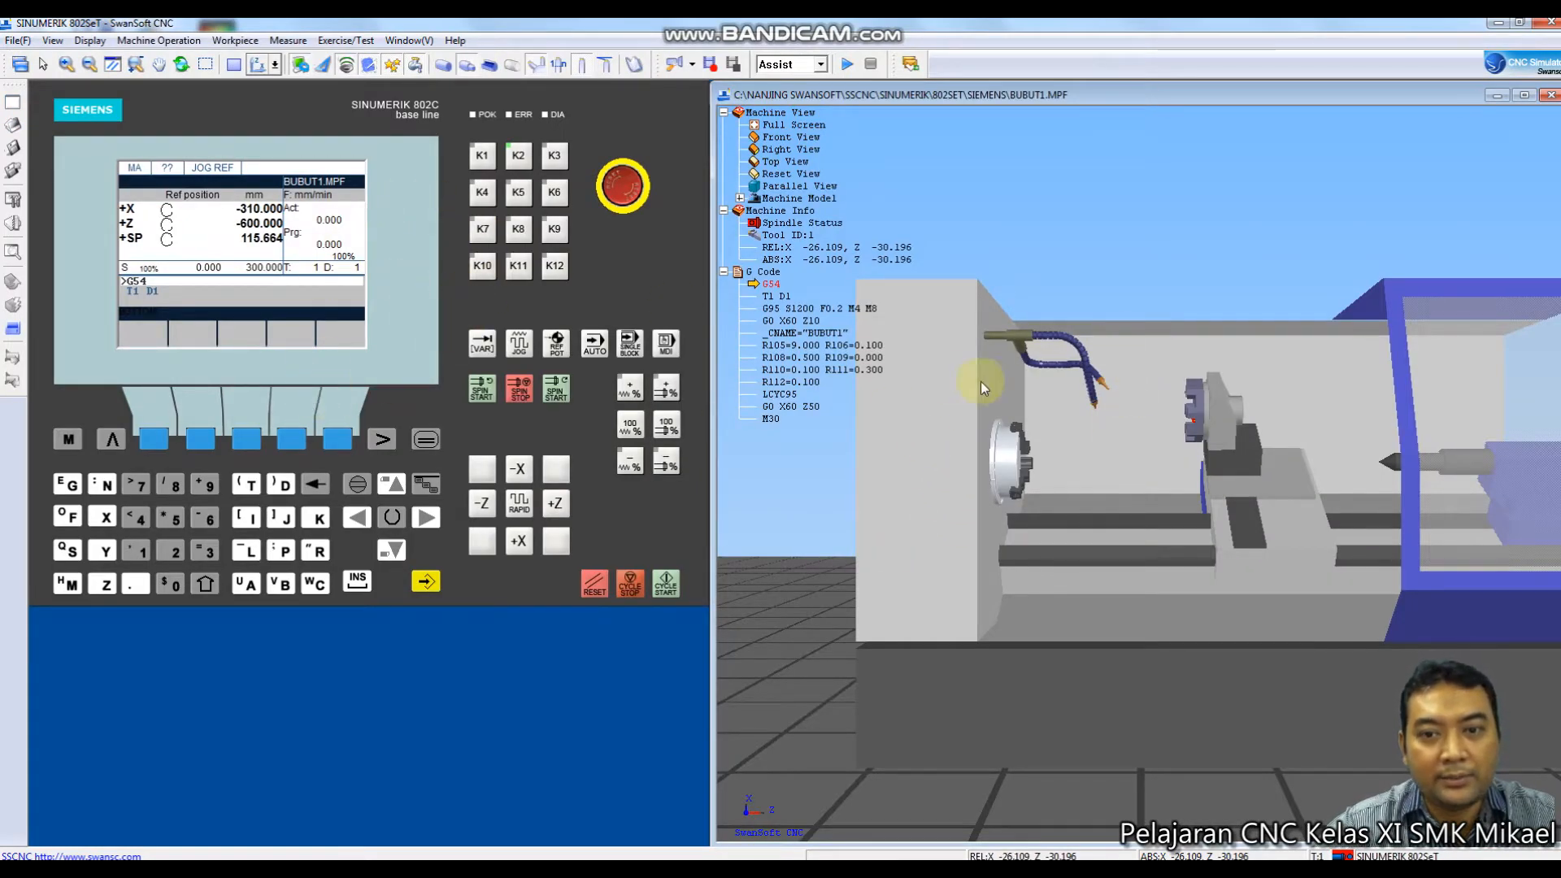
Collapse the G Code, Machine Info and Machine View branches in the machine window's tree.
left_click_drag(1078, 386, 1040, 443)
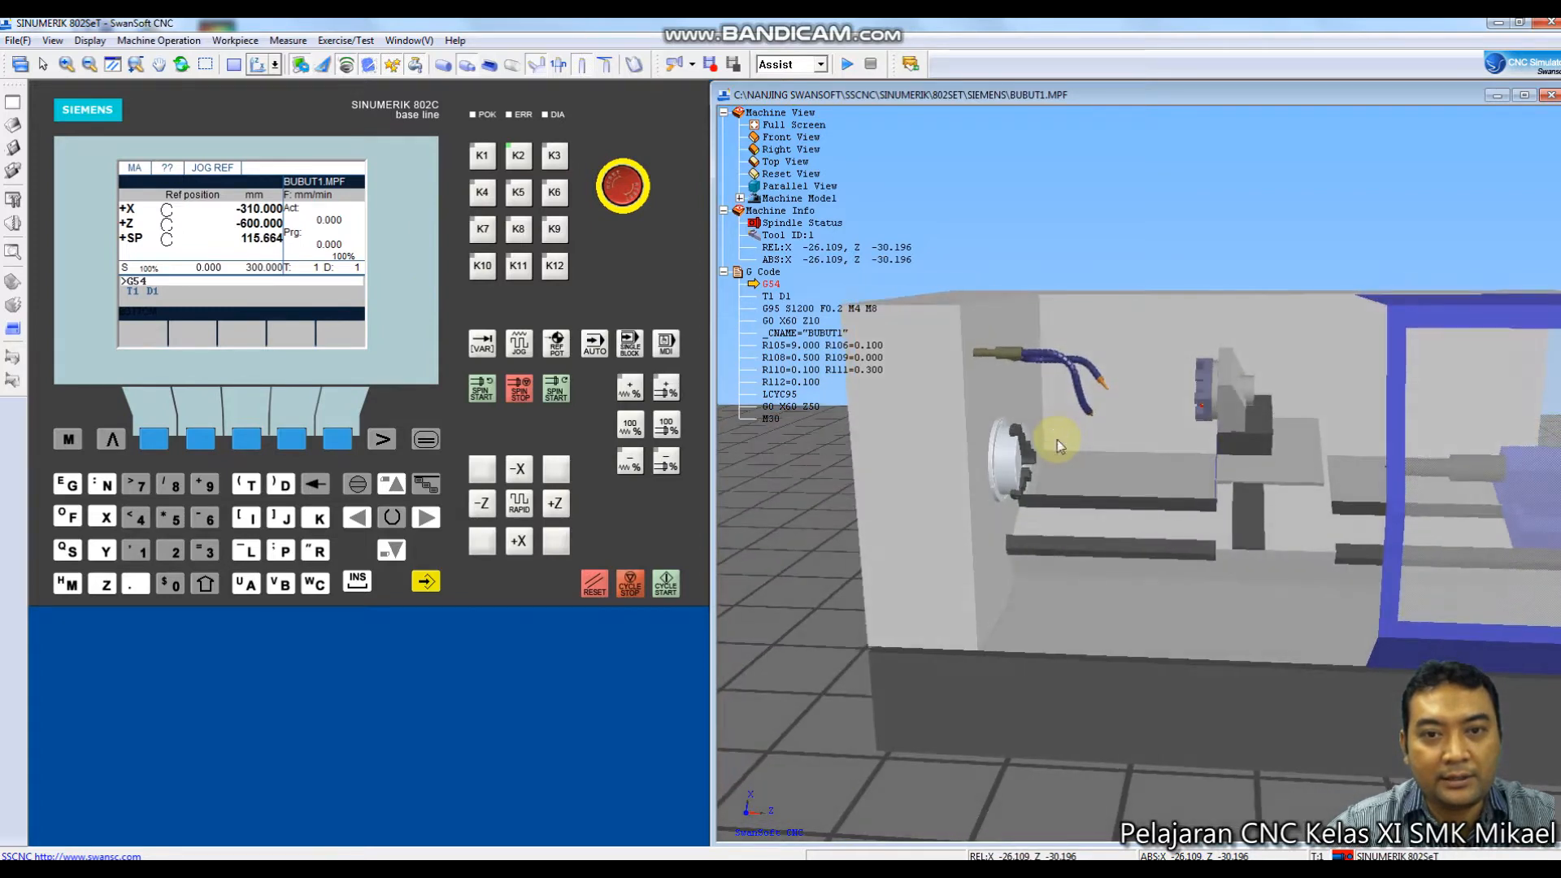
left_click(724, 271)
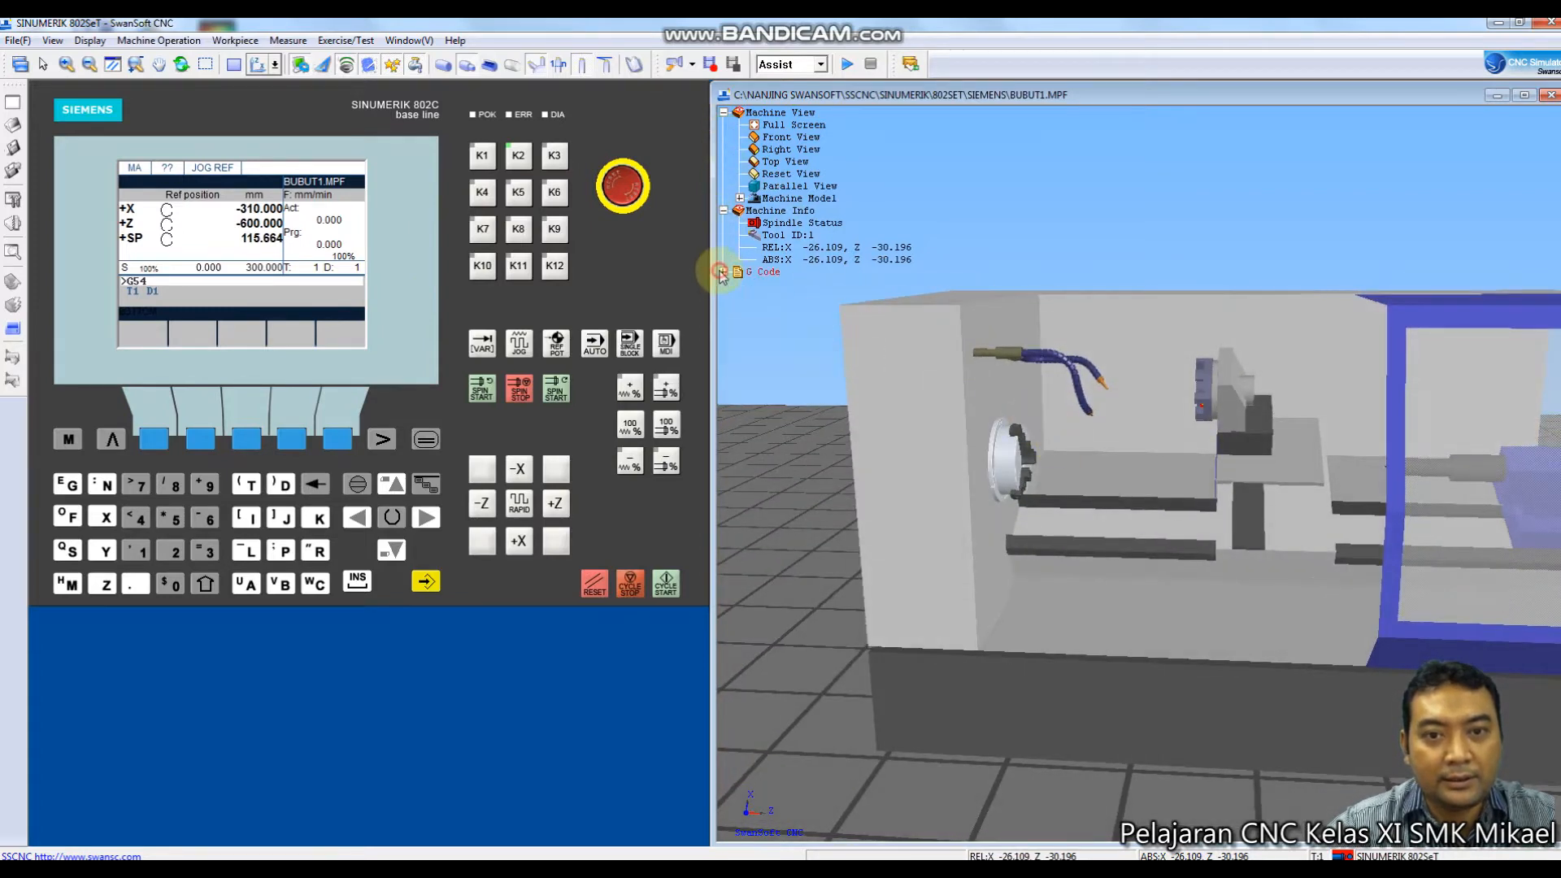
left_click(723, 211)
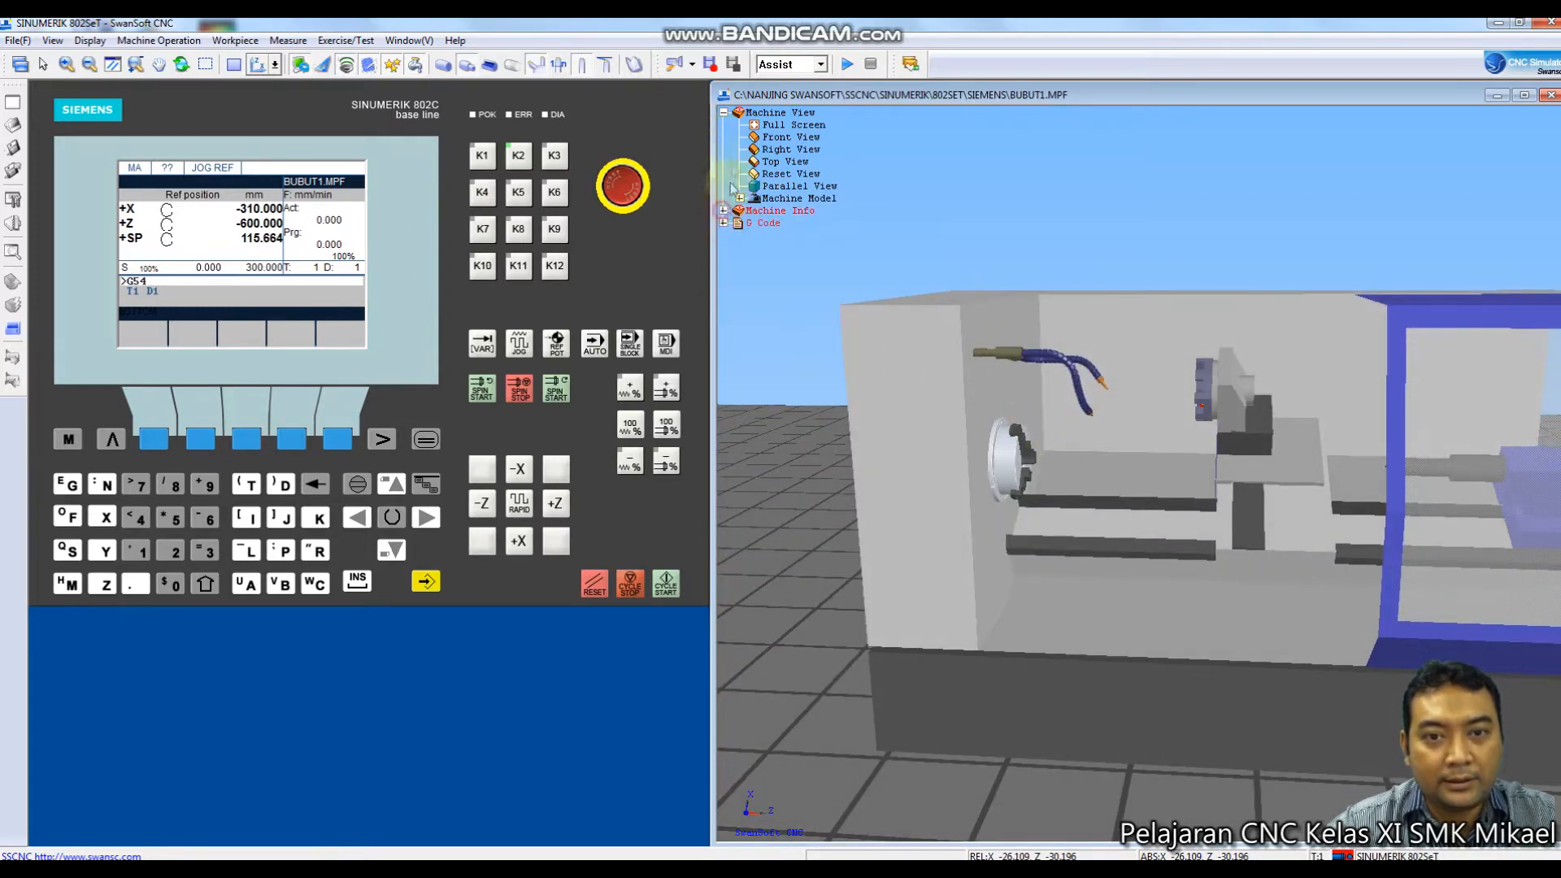
left_click(724, 113)
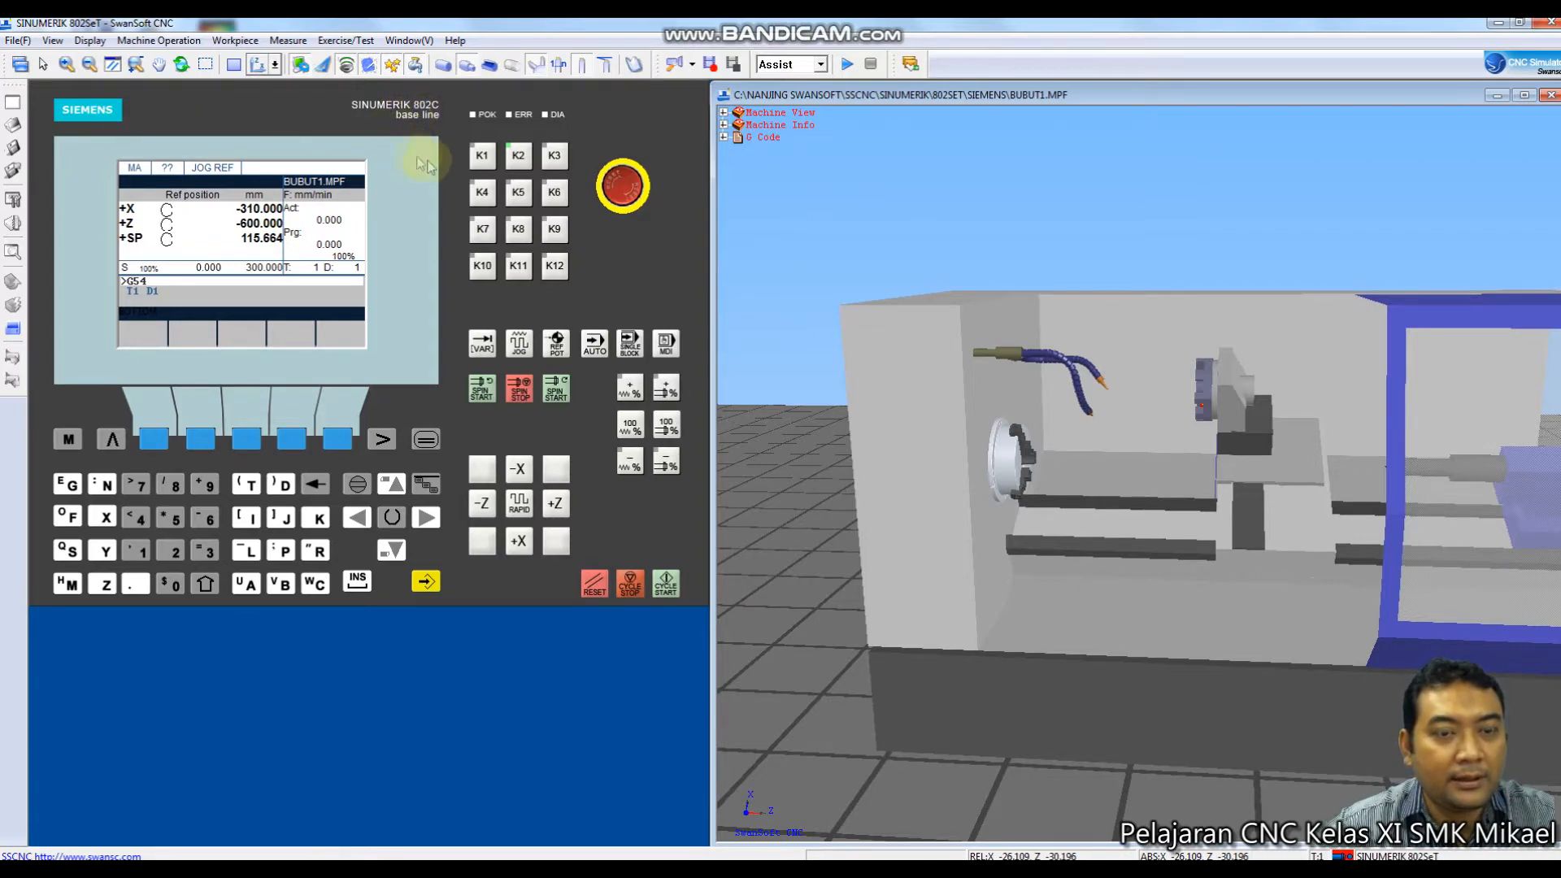
Enable the machine with the emergency stop released and return the X and Z axes to the machine origin.
left_click(482, 157)
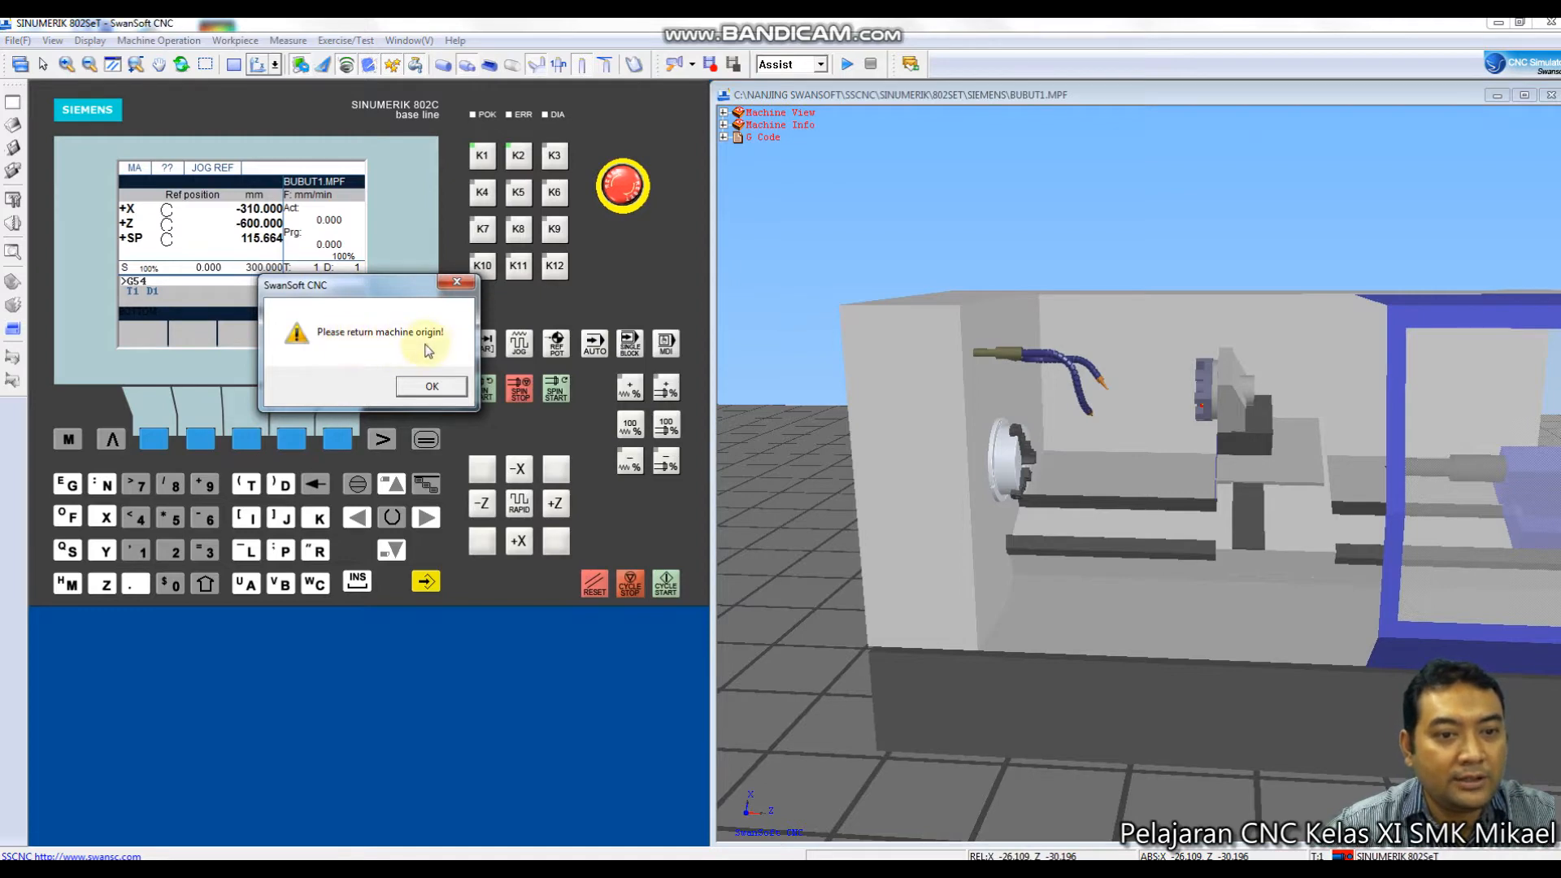
left_click(413, 385)
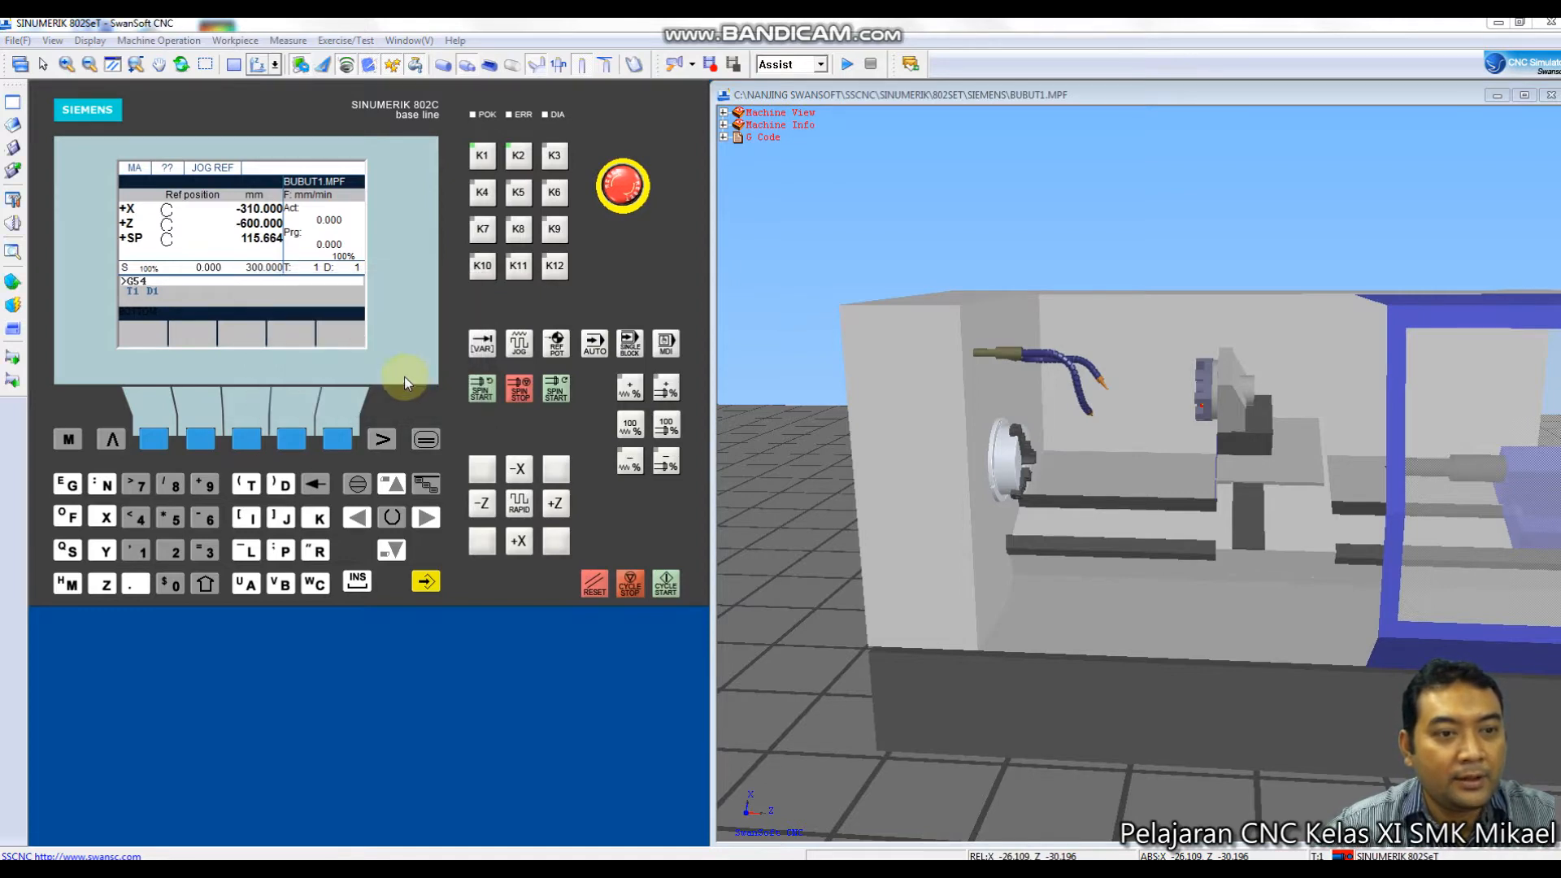
left_click(518, 544)
left_click(554, 505)
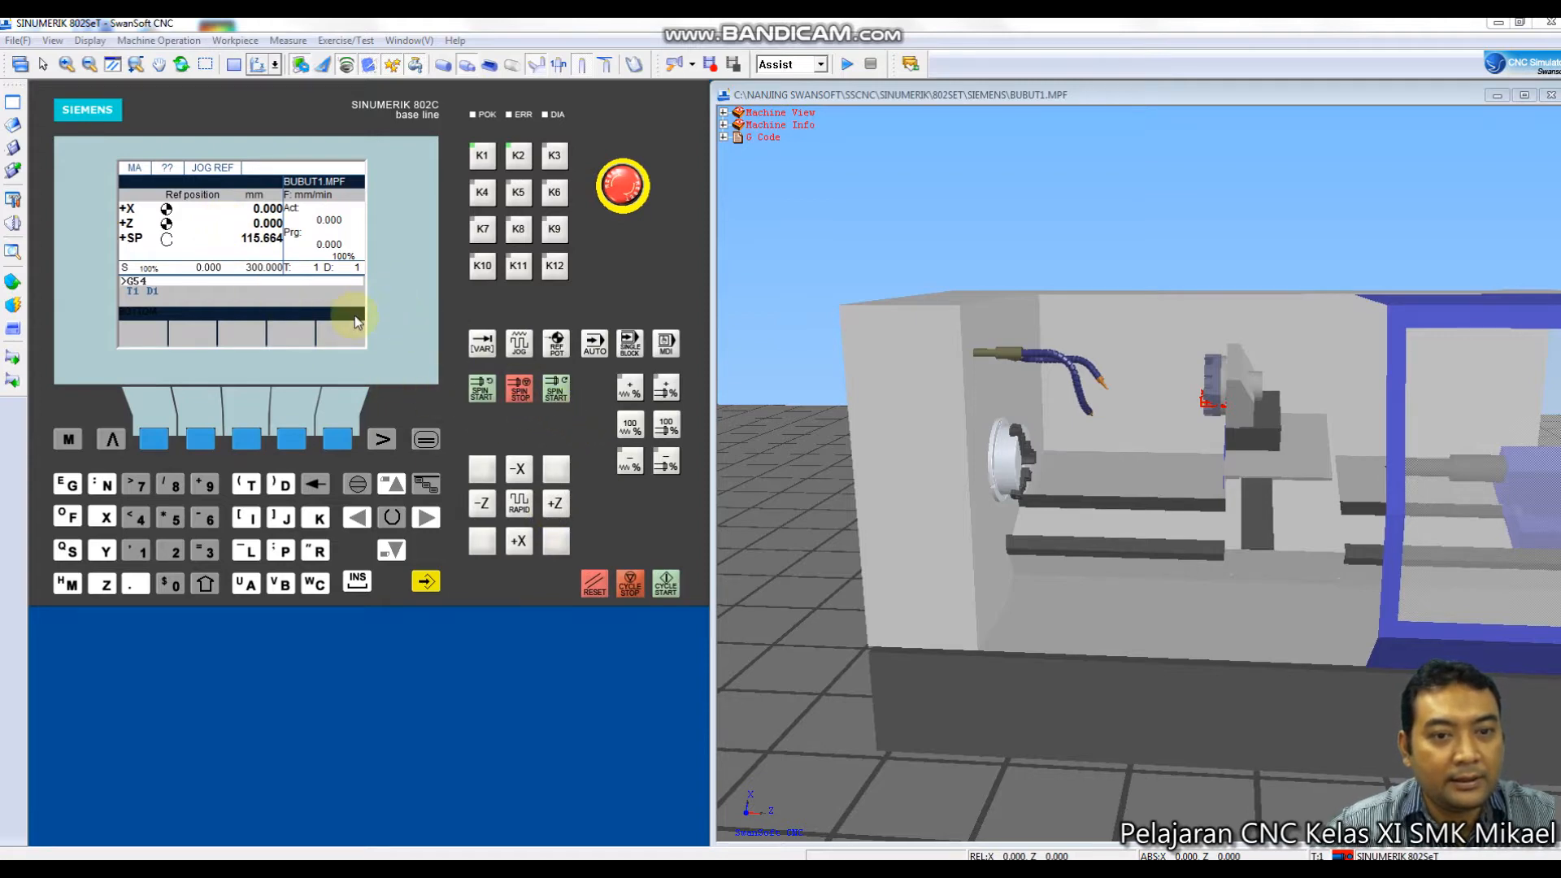
Mount a replacement workpiece in the chuck with length 85, diameter 50, inner diameter 0 and 08F Low carbon steel as stock material.
left_click_drag(1000, 518, 958, 543)
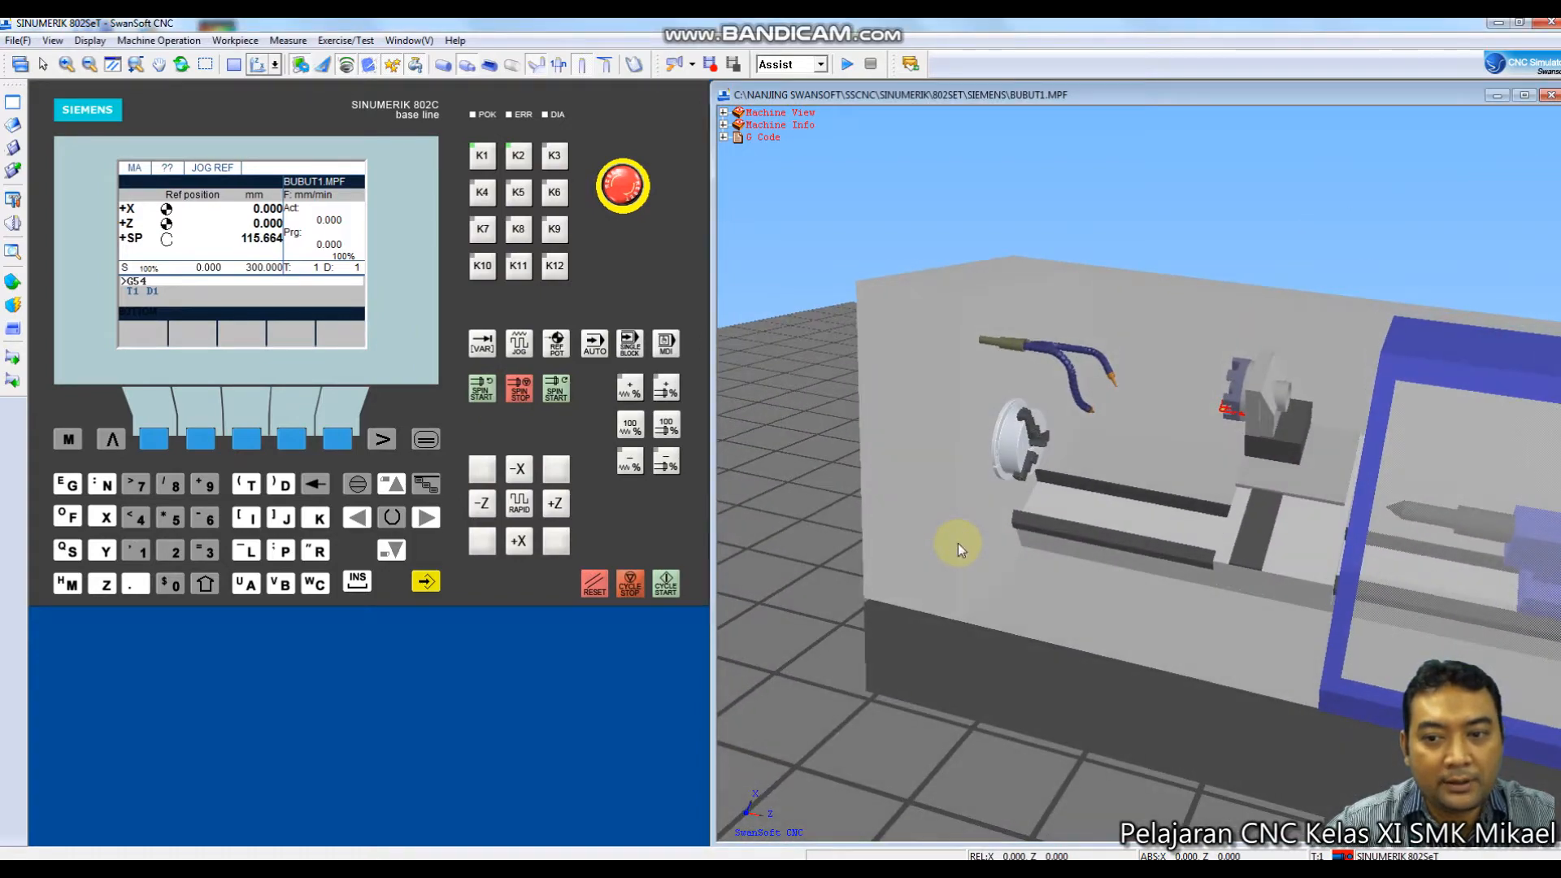
scroll(1065, 460, "up", 5)
scroll(1071, 460, "down", 6)
scroll(1071, 456, "down", 2)
scroll(1125, 442, "up", 5)
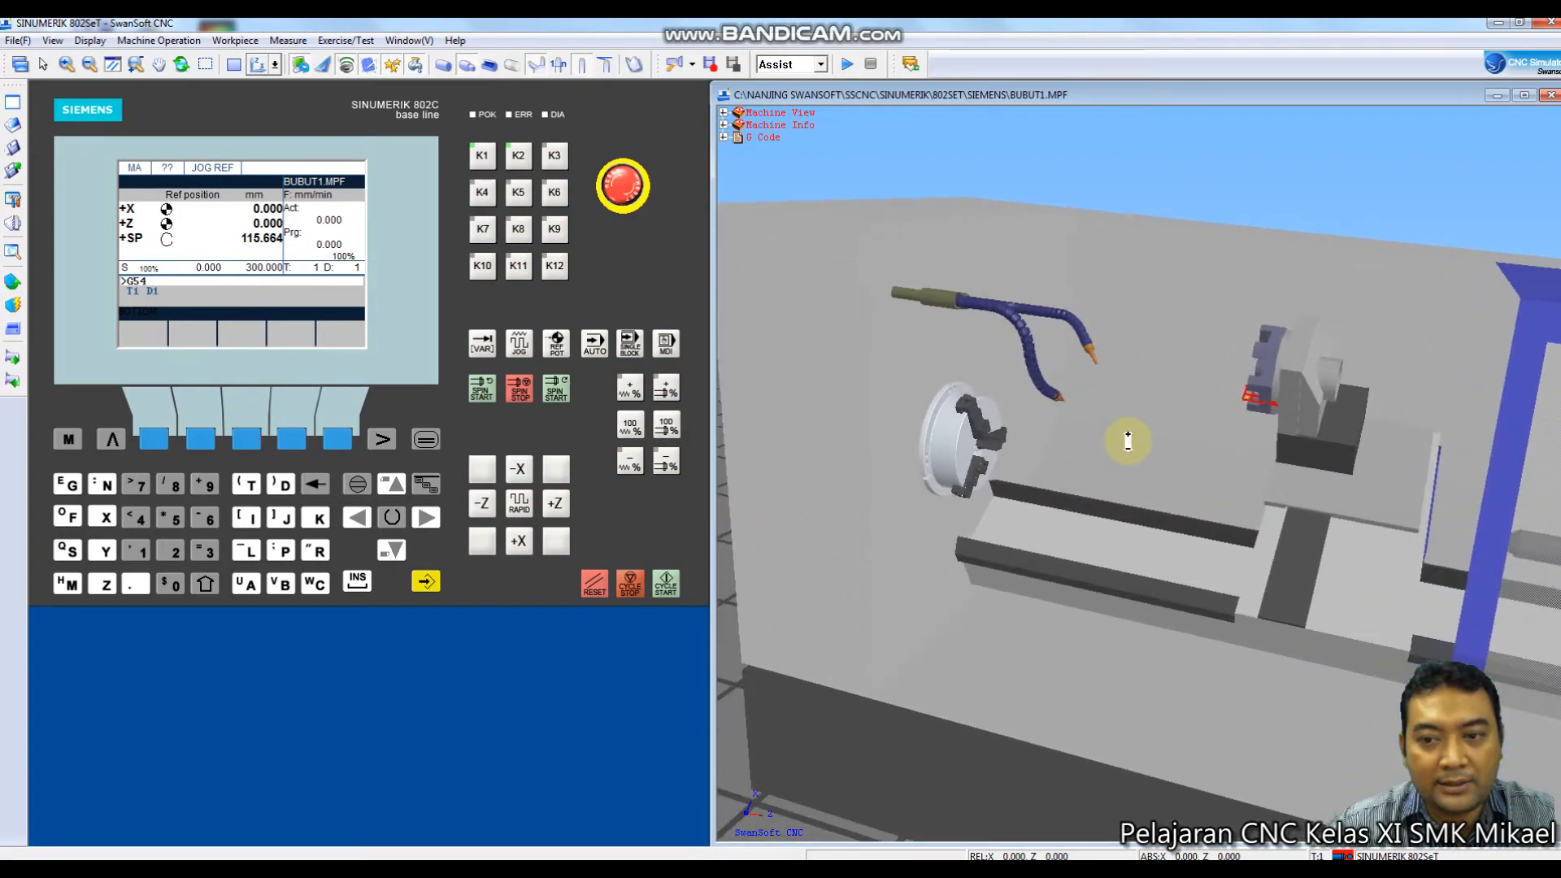
scroll(1127, 442, "up", 2)
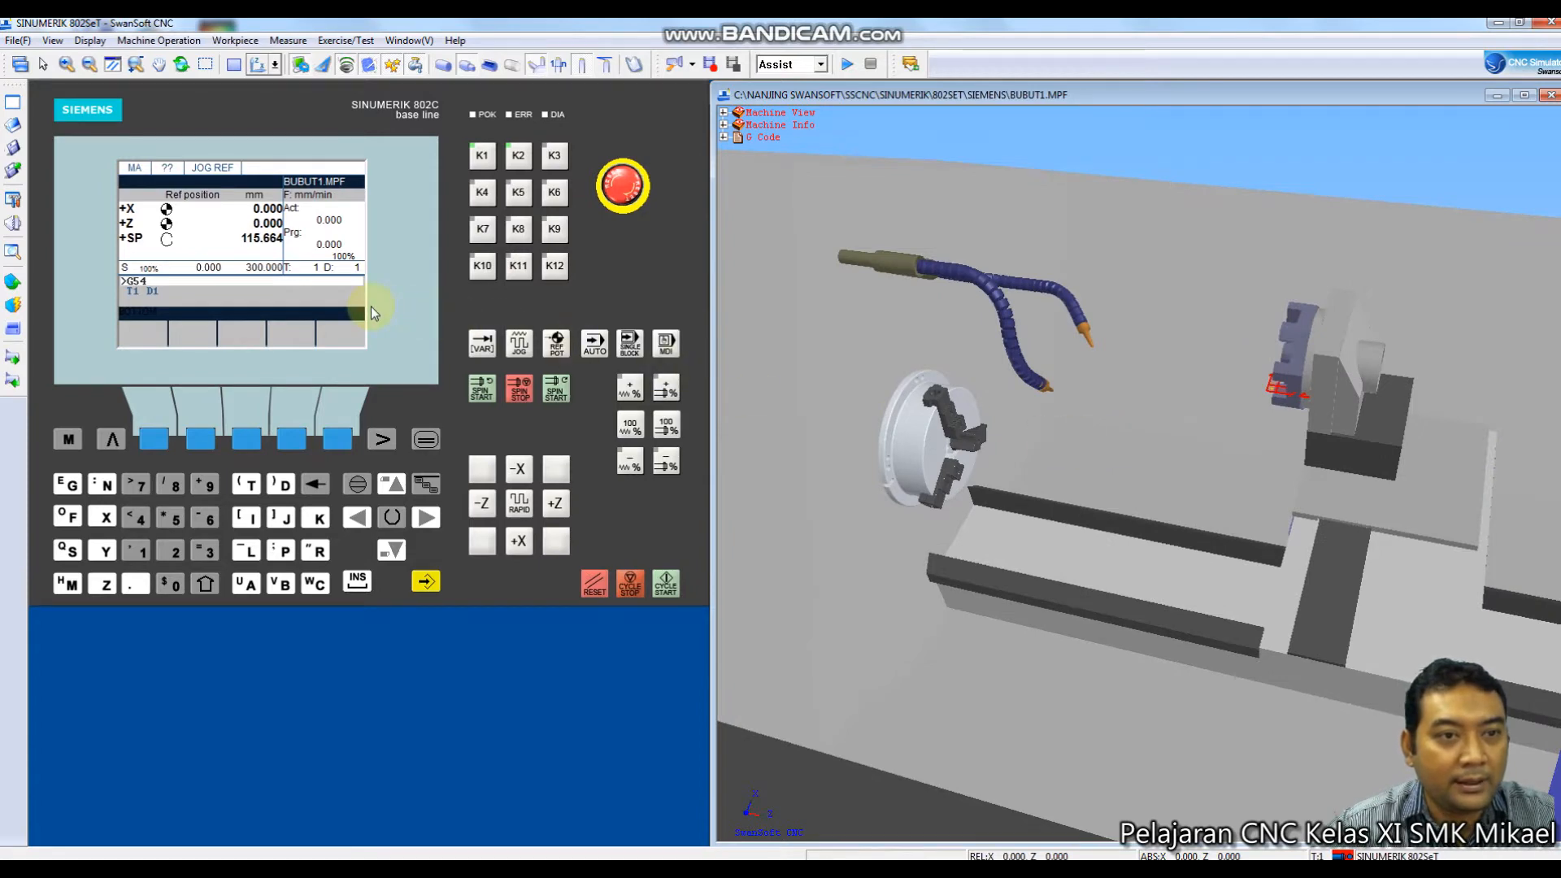
left_click(232, 41)
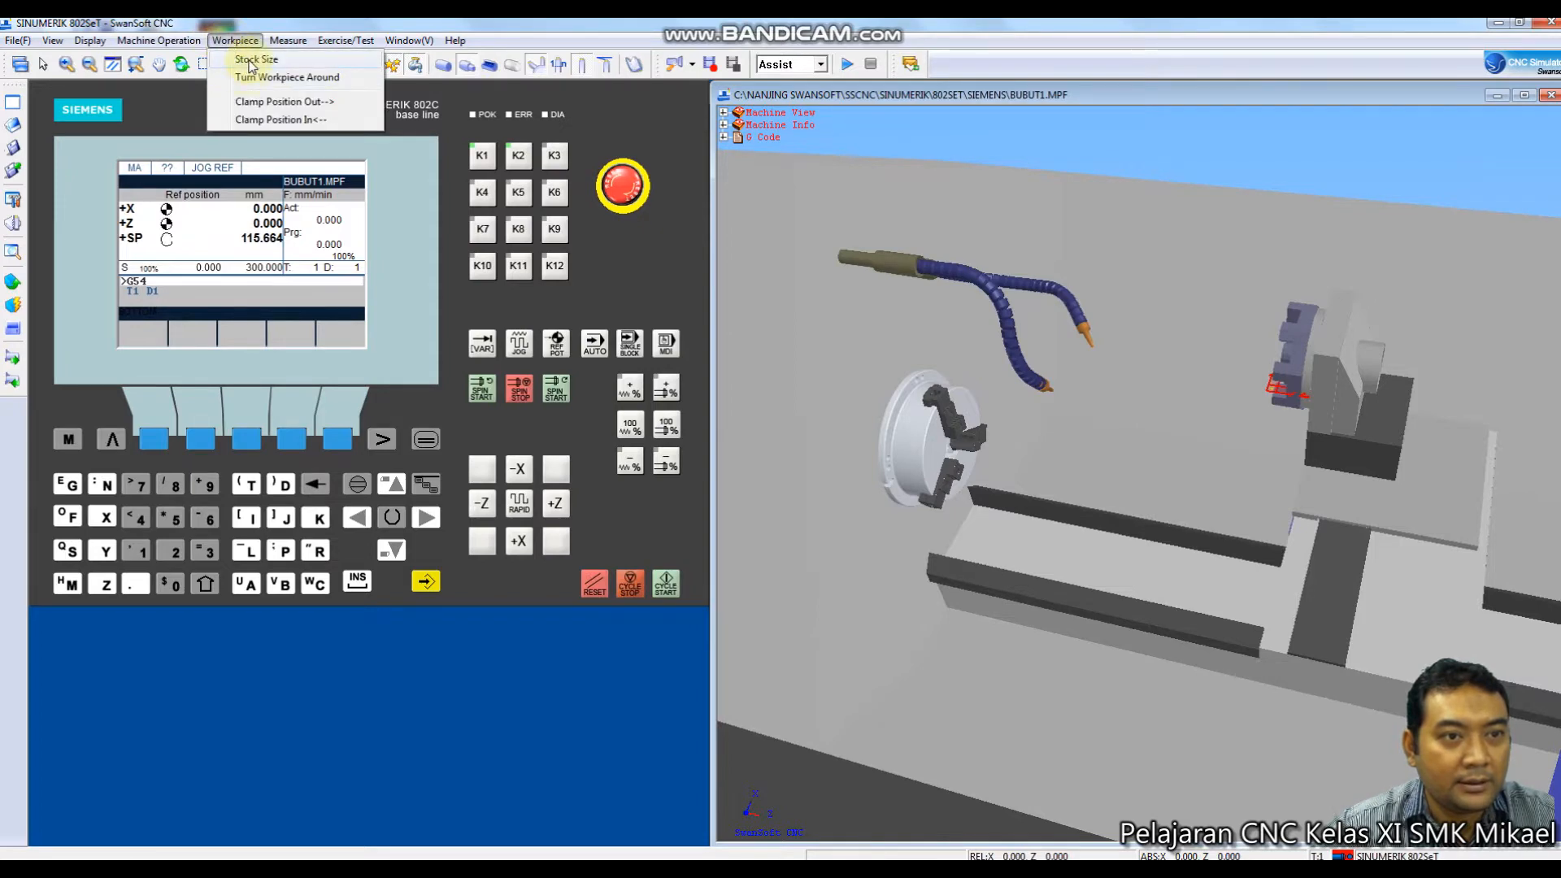
left_click(250, 61)
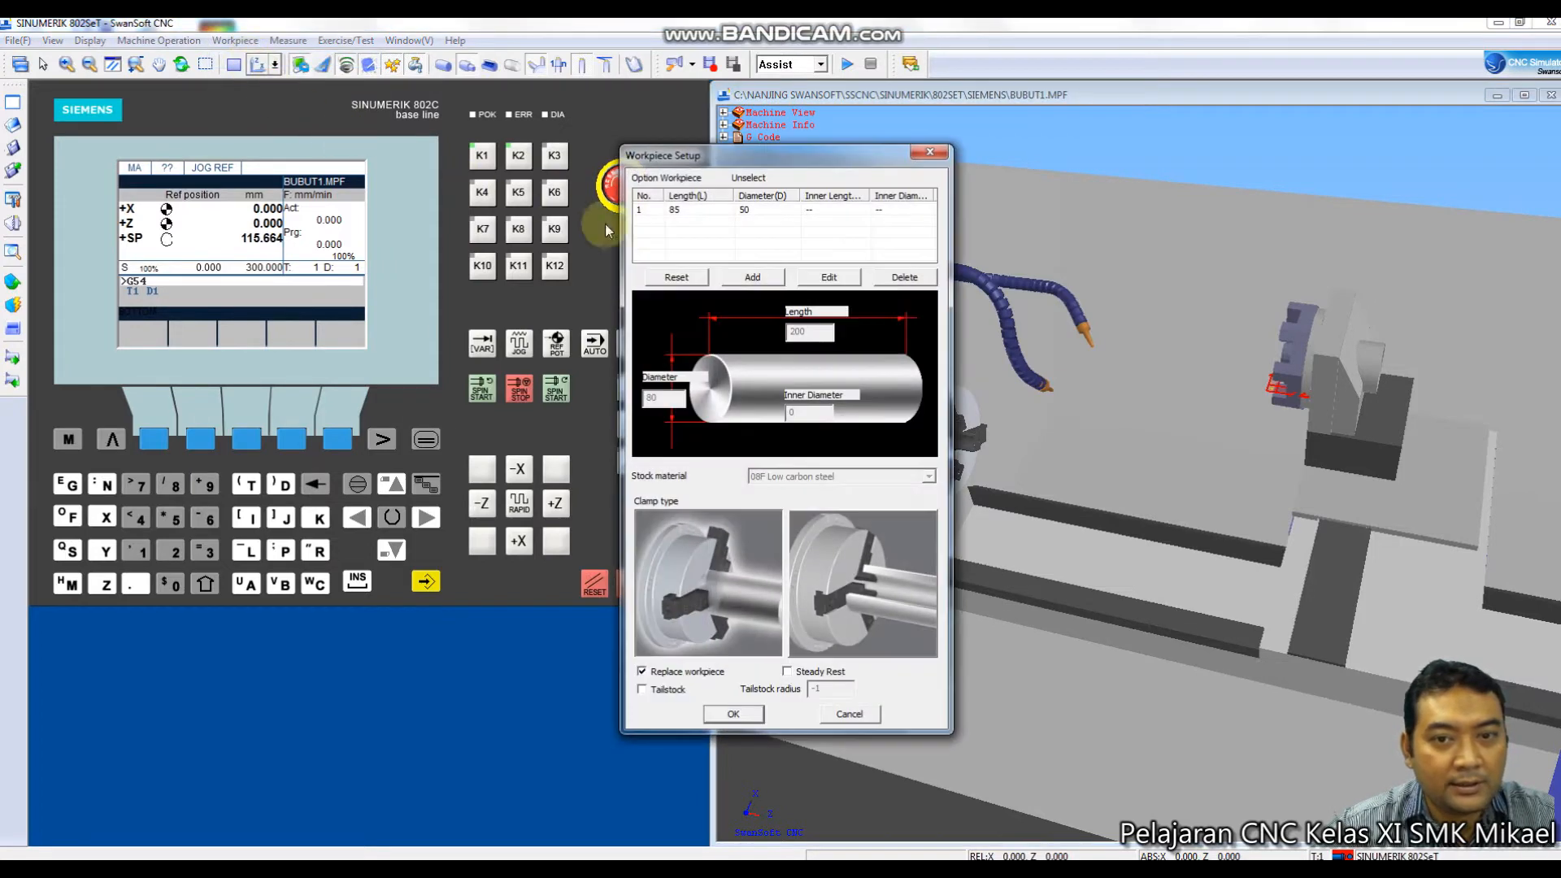
left_click(675, 213)
left_click(827, 277)
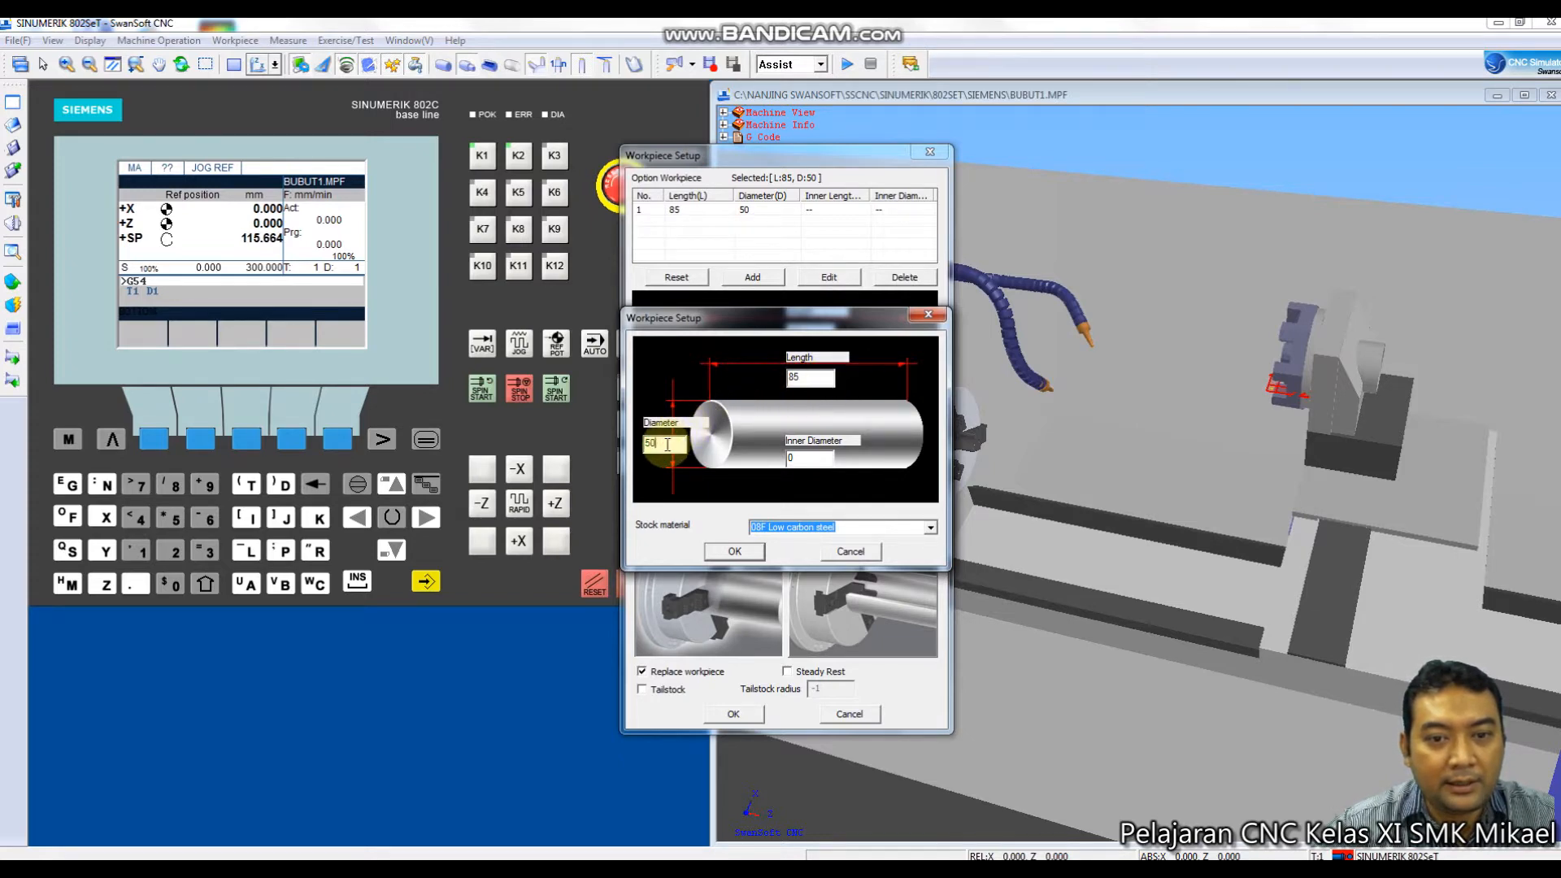
double_click(791, 378)
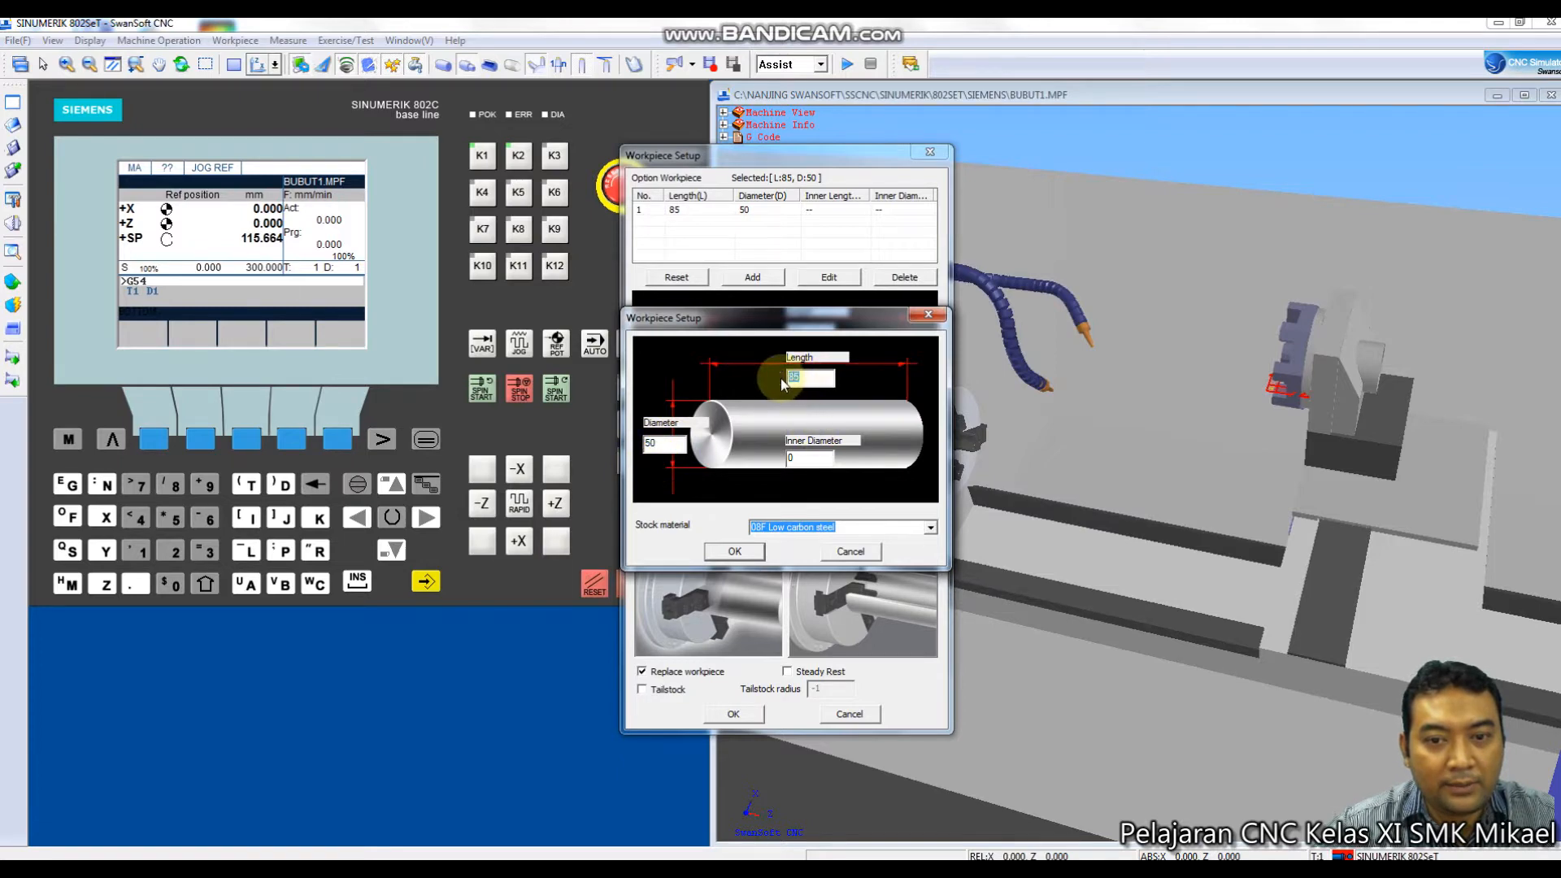
left_click(735, 551)
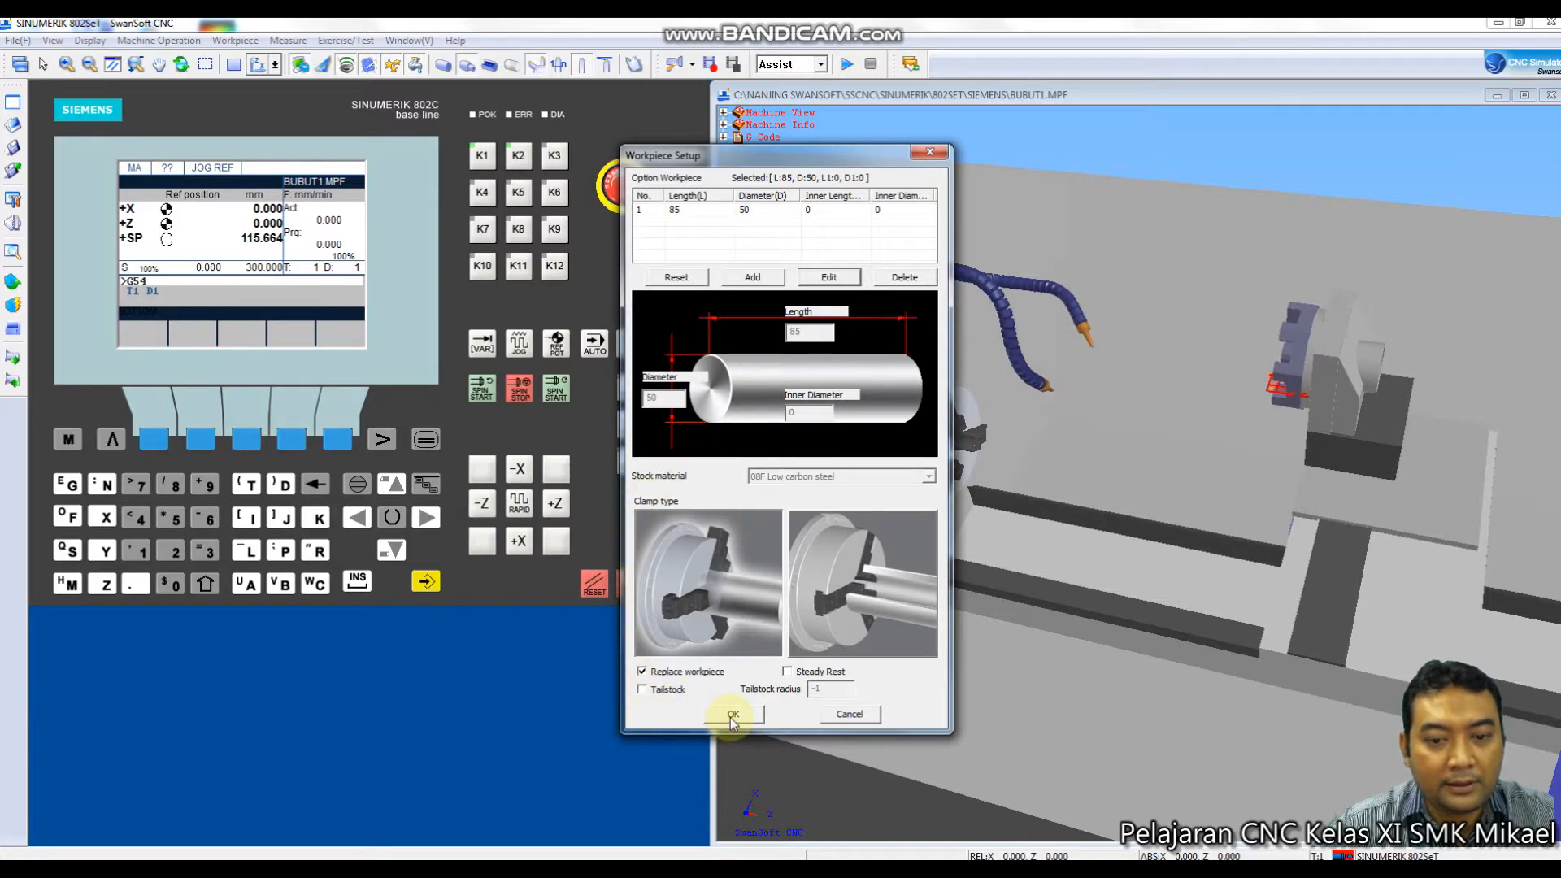
left_click(641, 671)
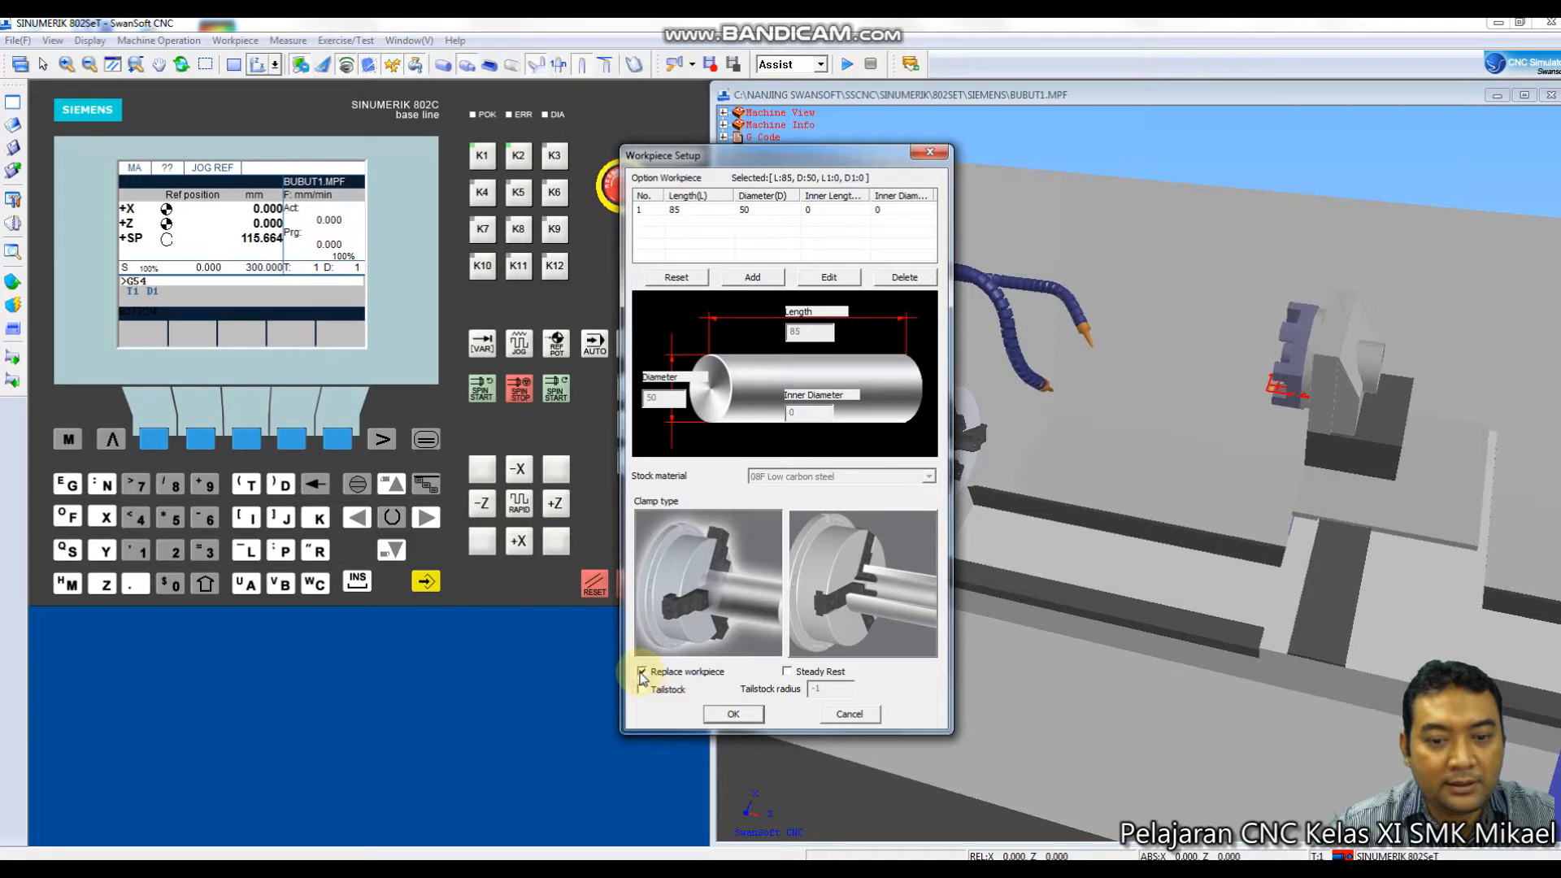
left_click(734, 715)
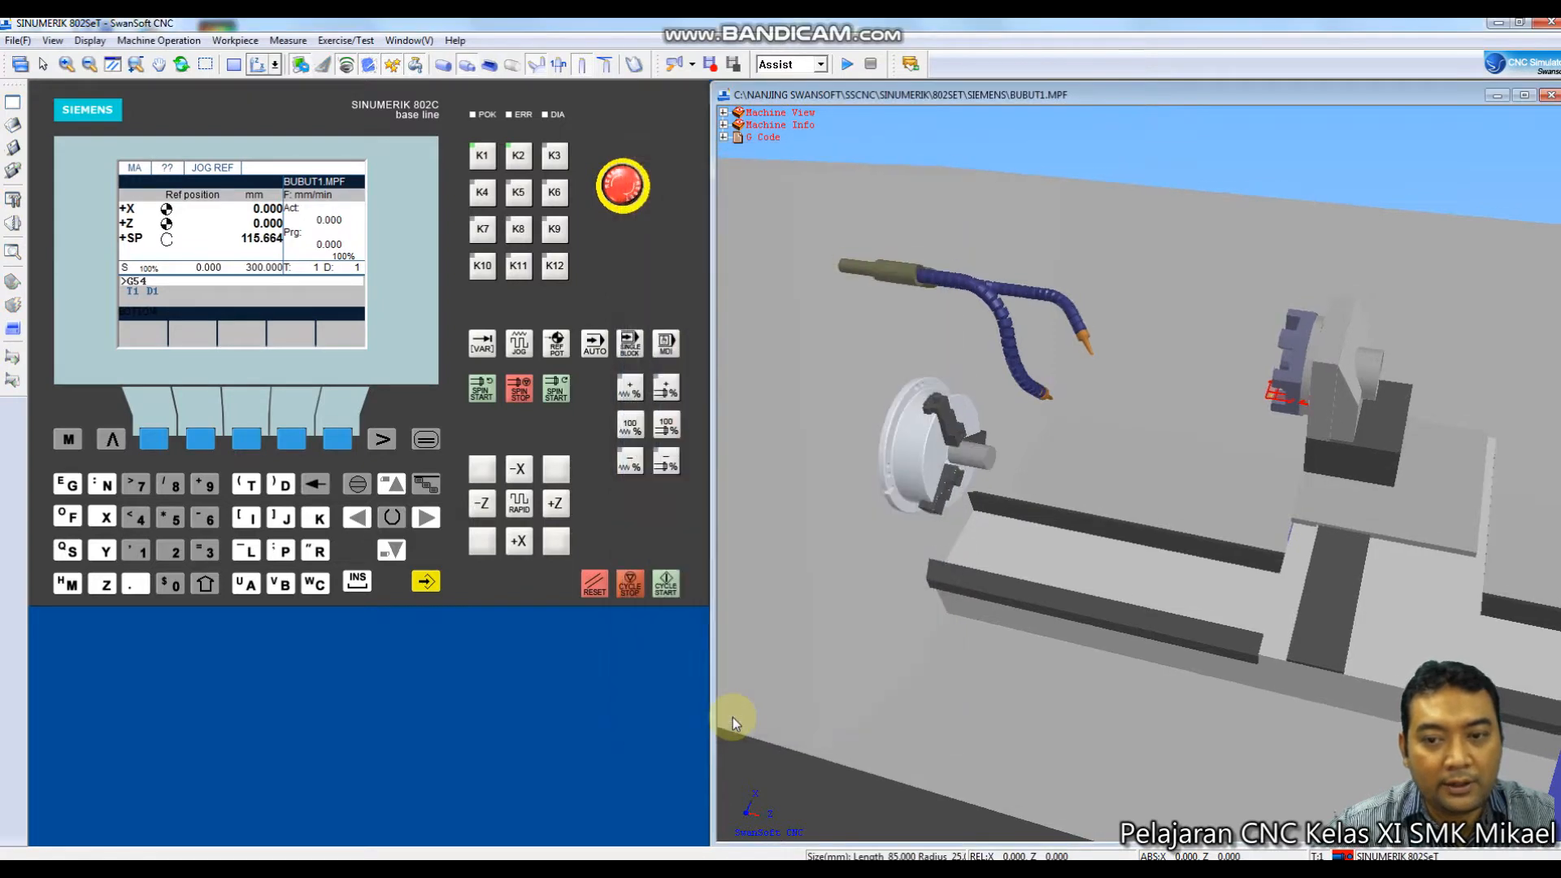
Shift the workpiece's clamp position outward from the chuck jaws by a few increments.
scroll(959, 446, "up", 4)
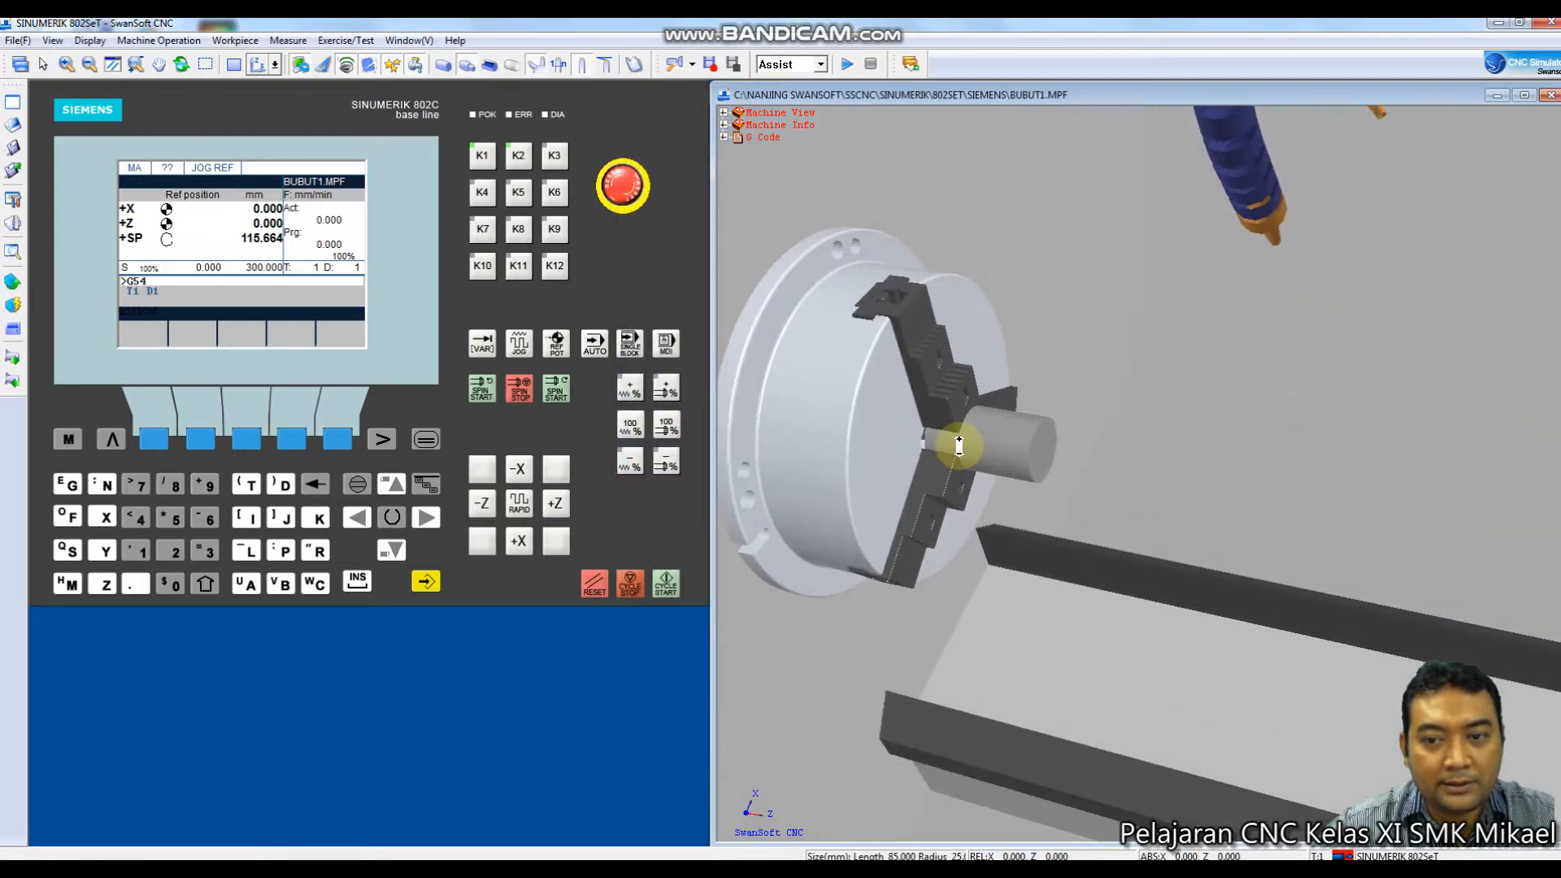
scroll(959, 445, "up", 5)
scroll(966, 435, "down", 4)
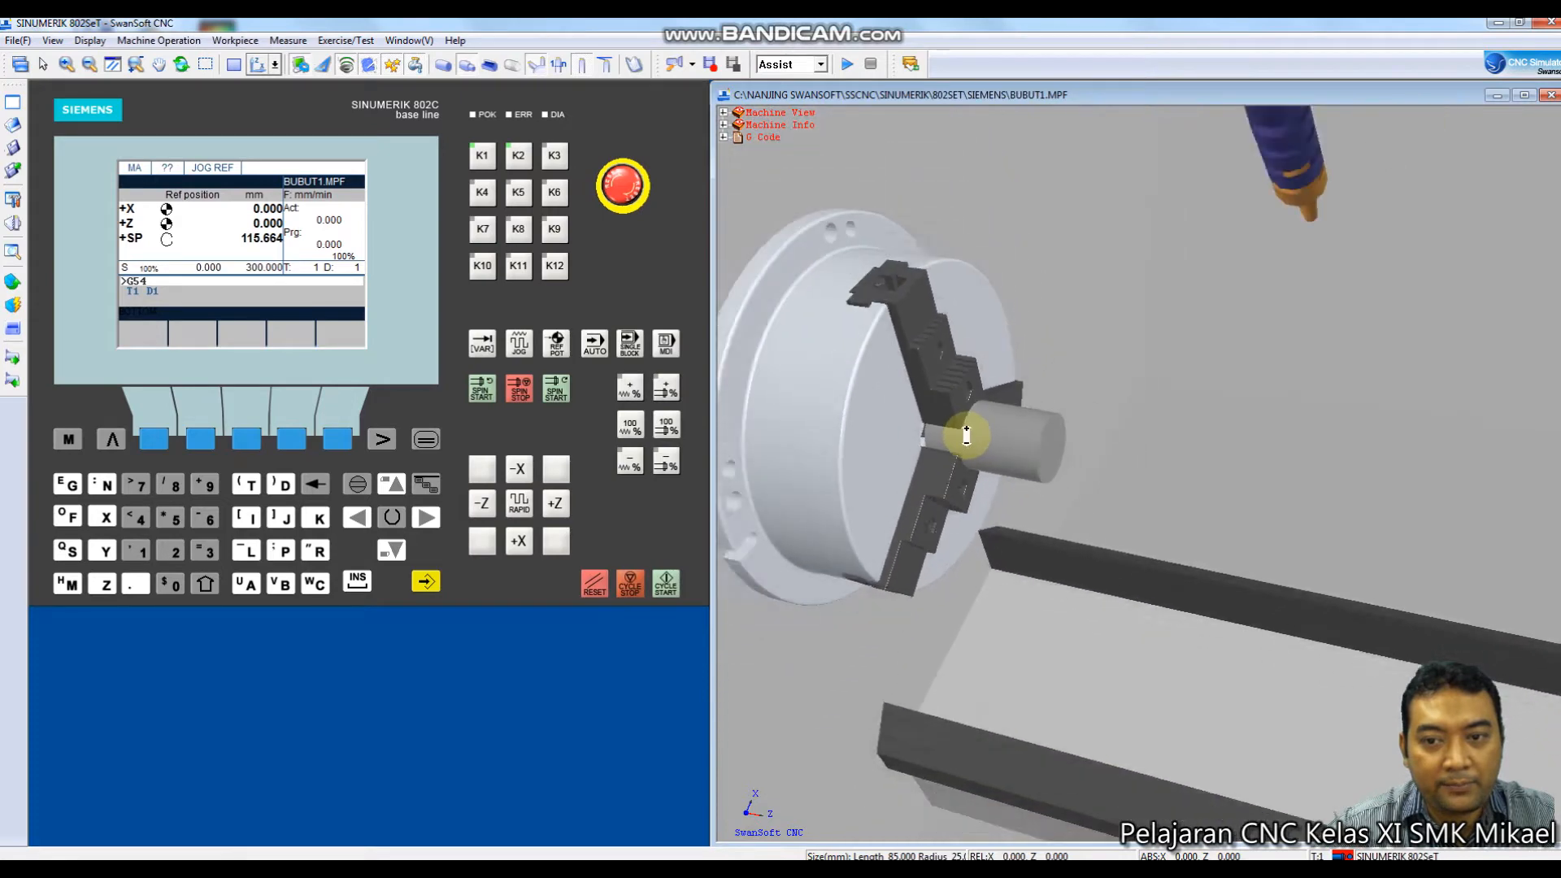
scroll(966, 435, "up", 2)
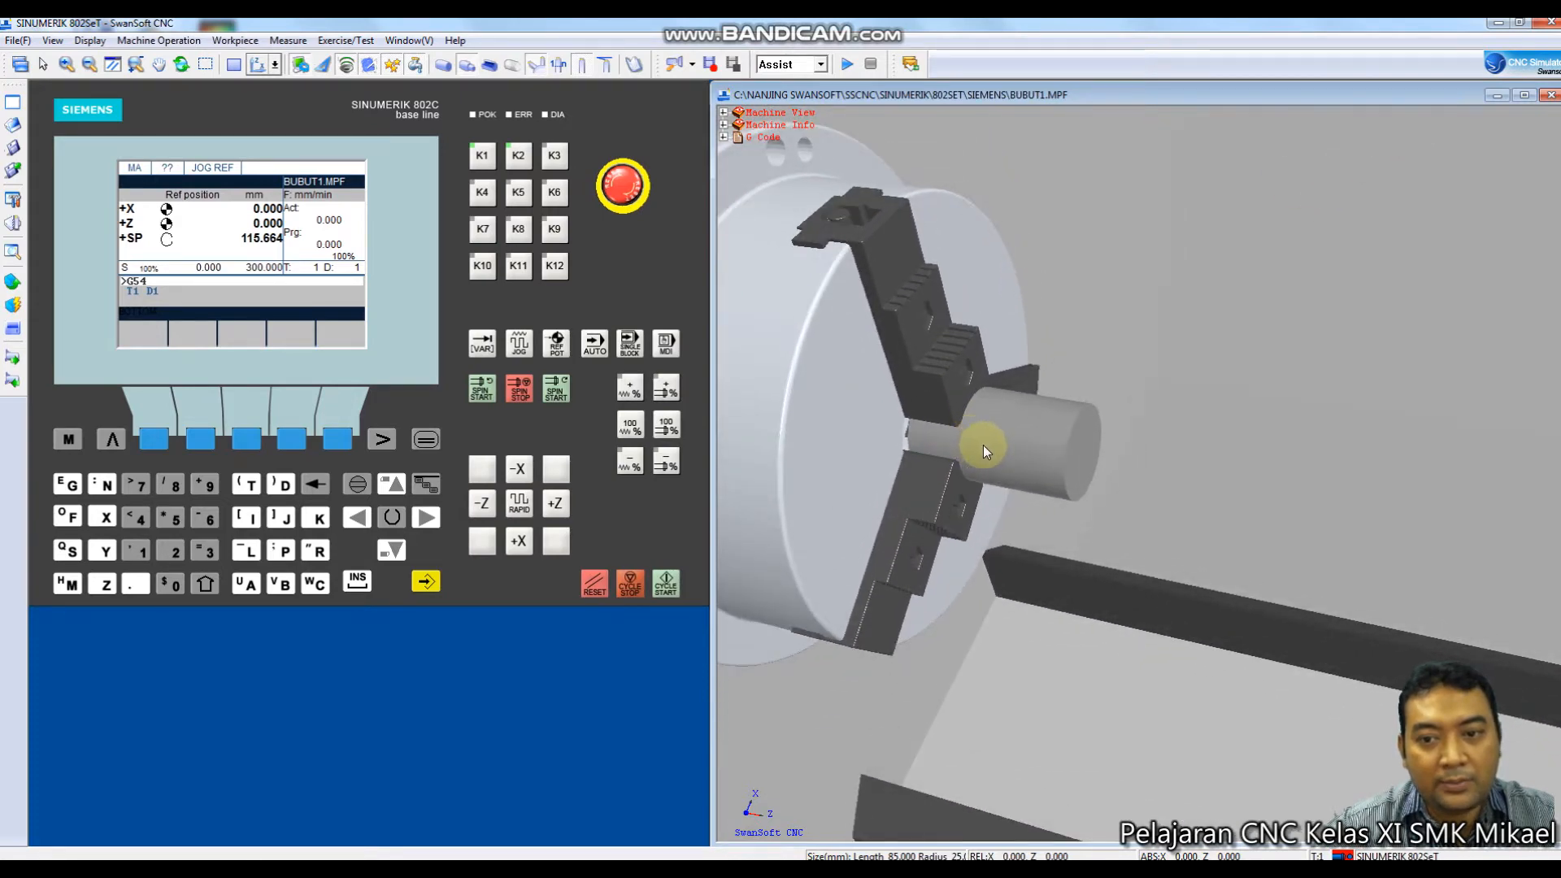
scroll(942, 439, "up", 2)
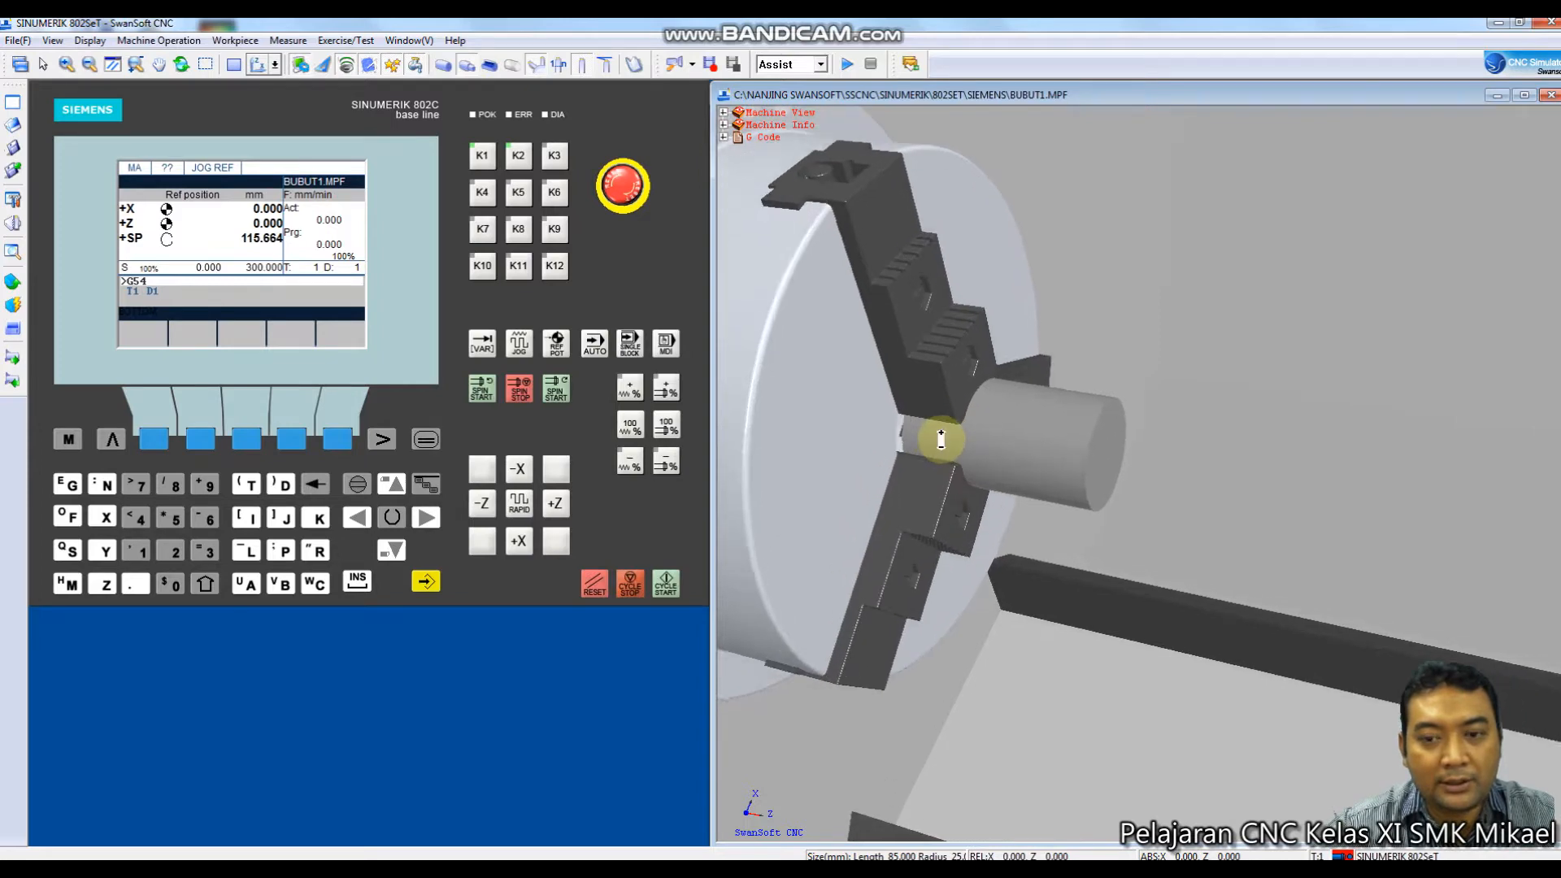
left_click(13, 361)
left_click(13, 362)
left_click(13, 361)
left_click(13, 362)
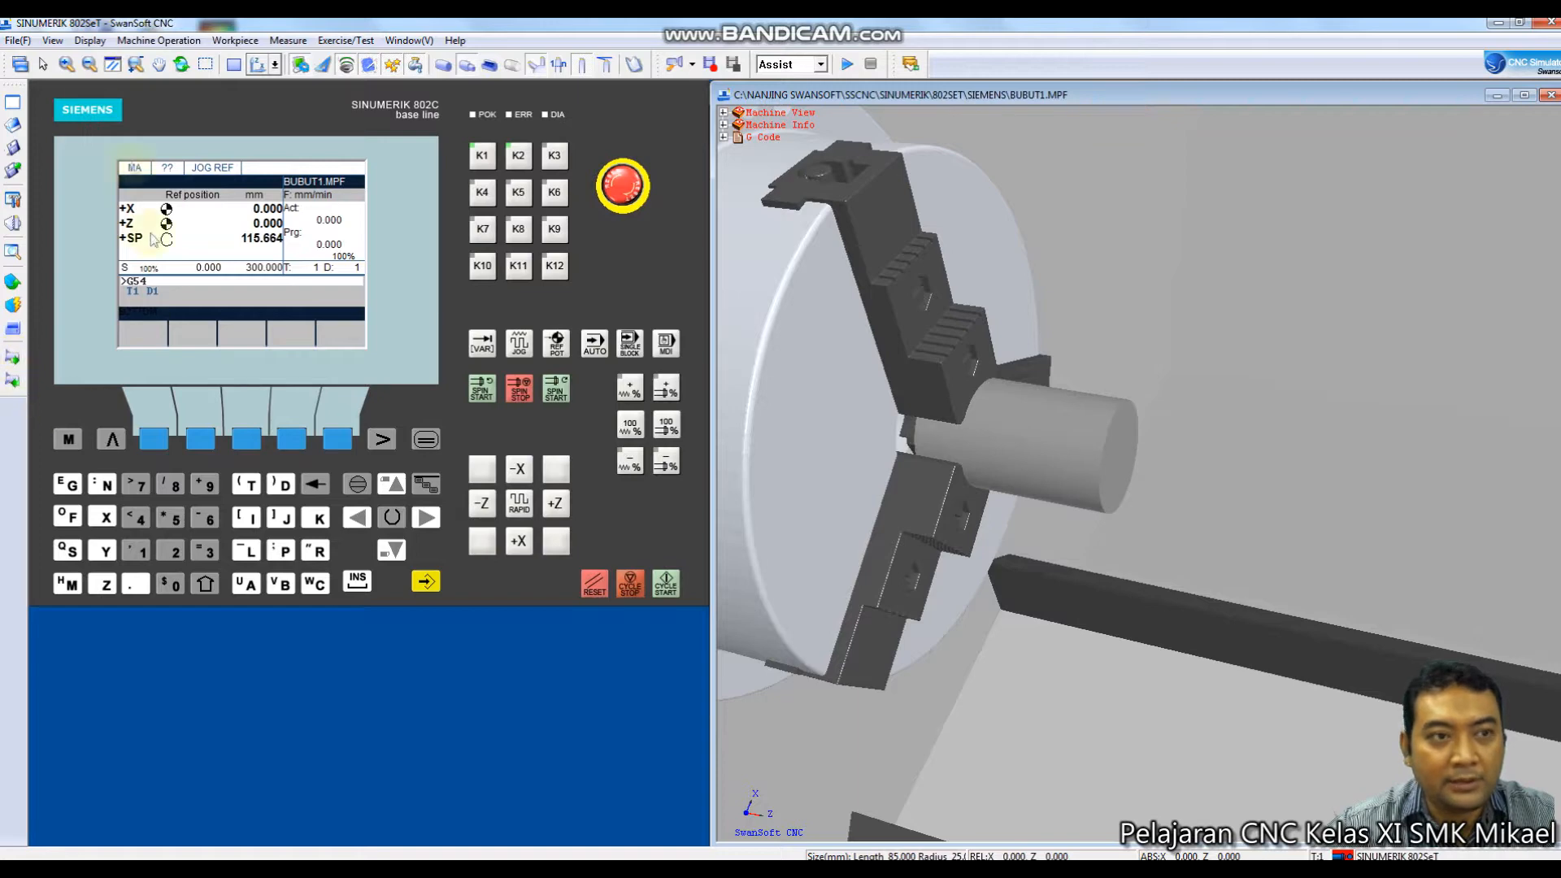
Switch the machine display to the 2D view of the chuck and clamped workpiece.
left_click(52, 41)
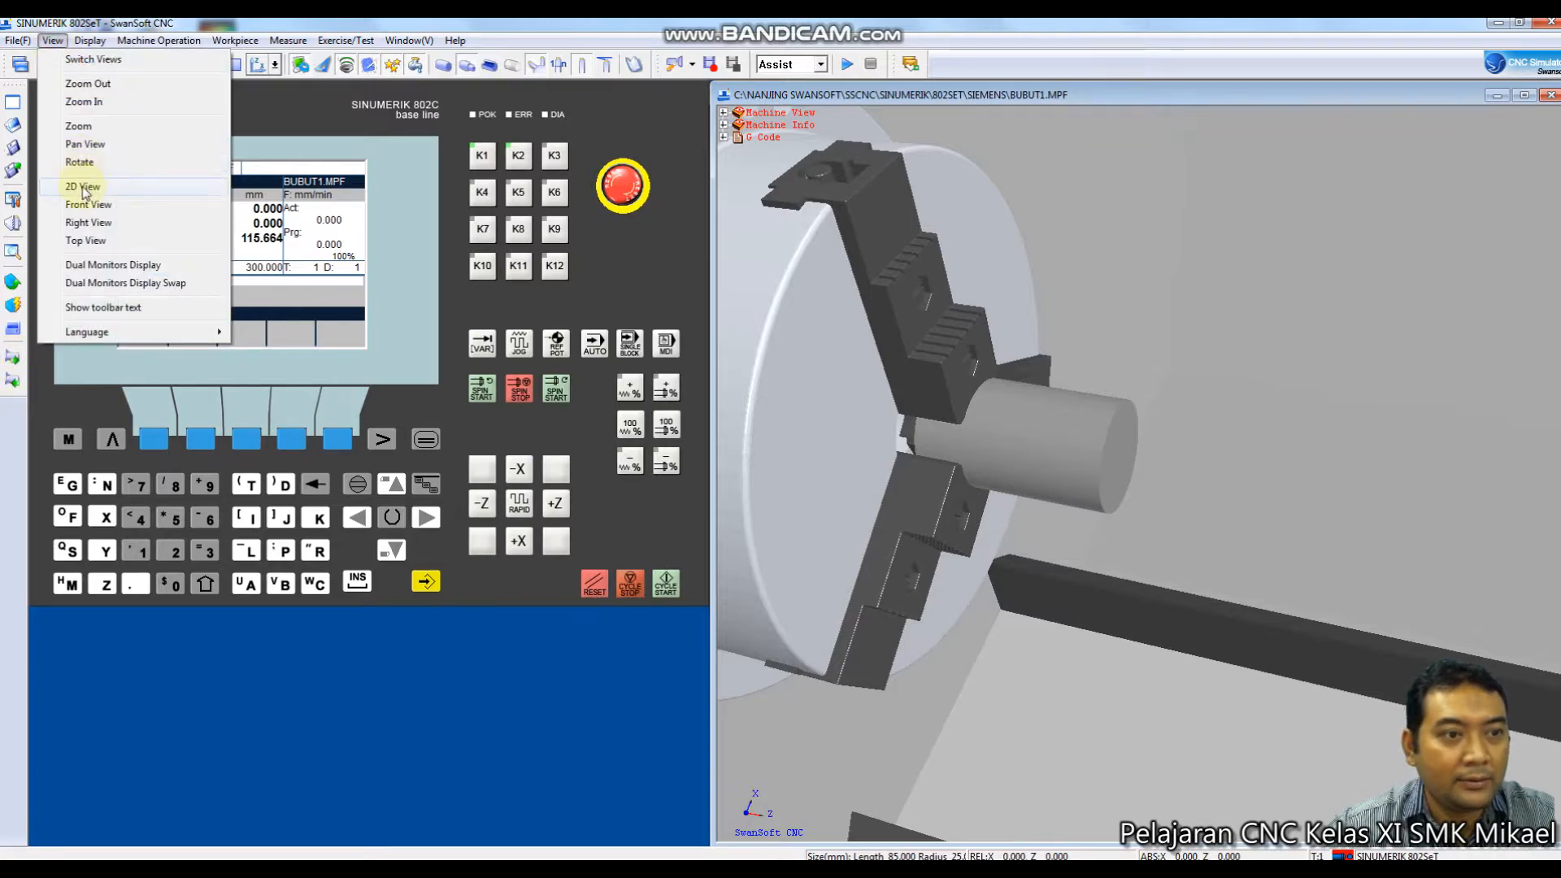
left_click(85, 188)
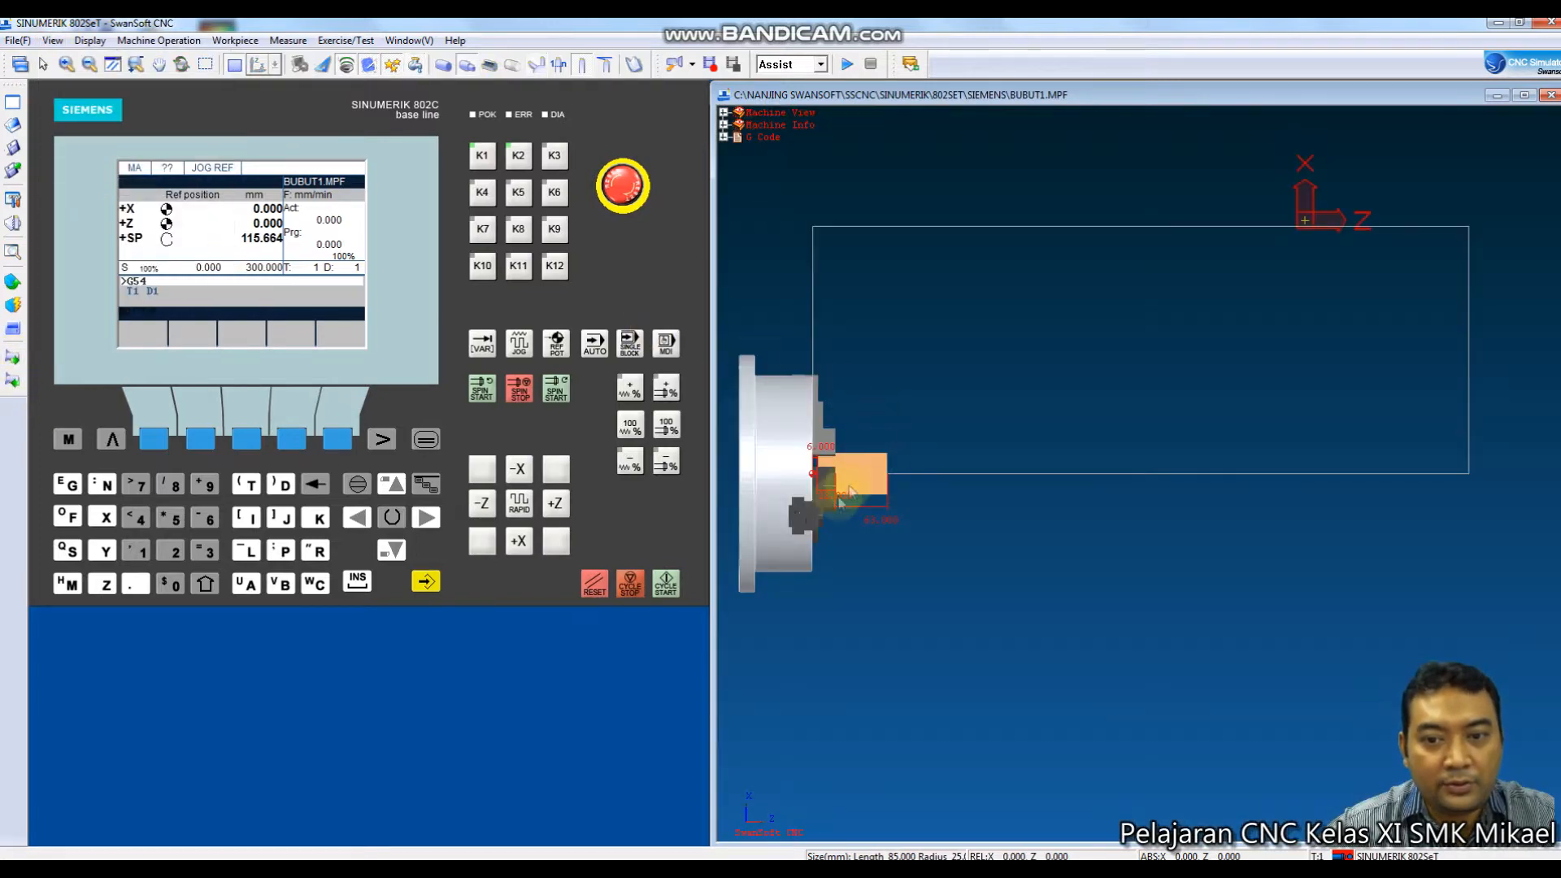
scroll(794, 481, "up", 1)
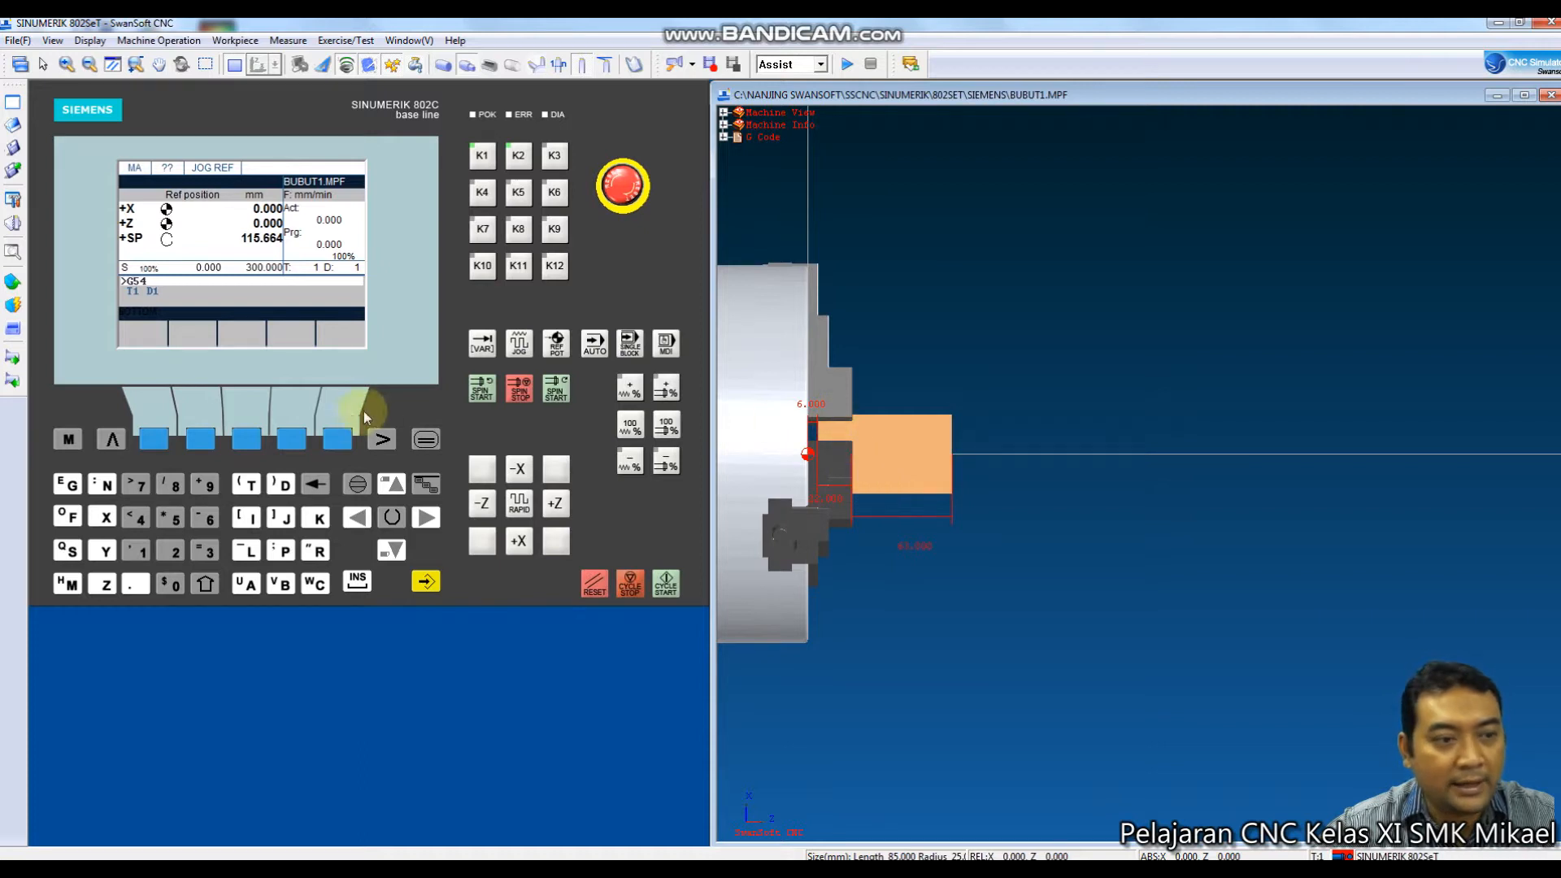
Move the clamp position further outward in repeated small increments so more of the workpiece protrudes from the jaws.
left_click(13, 361)
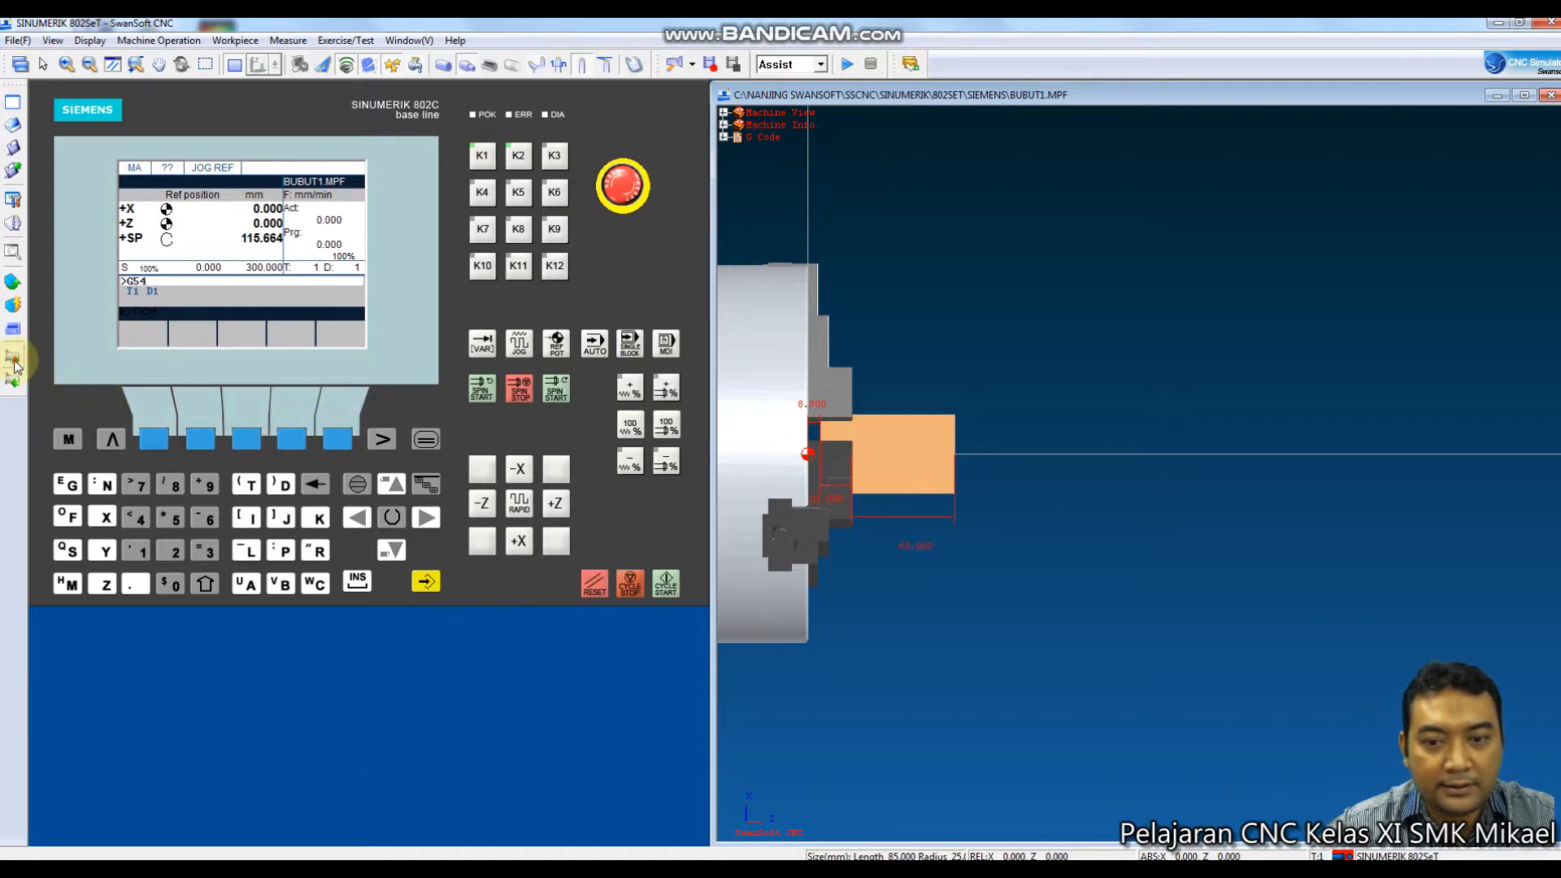
left_click(14, 361)
left_click(14, 361)
left_click(14, 361)
left_click(14, 361)
left_click(14, 361)
left_click(14, 361)
left_click(14, 361)
left_click(14, 361)
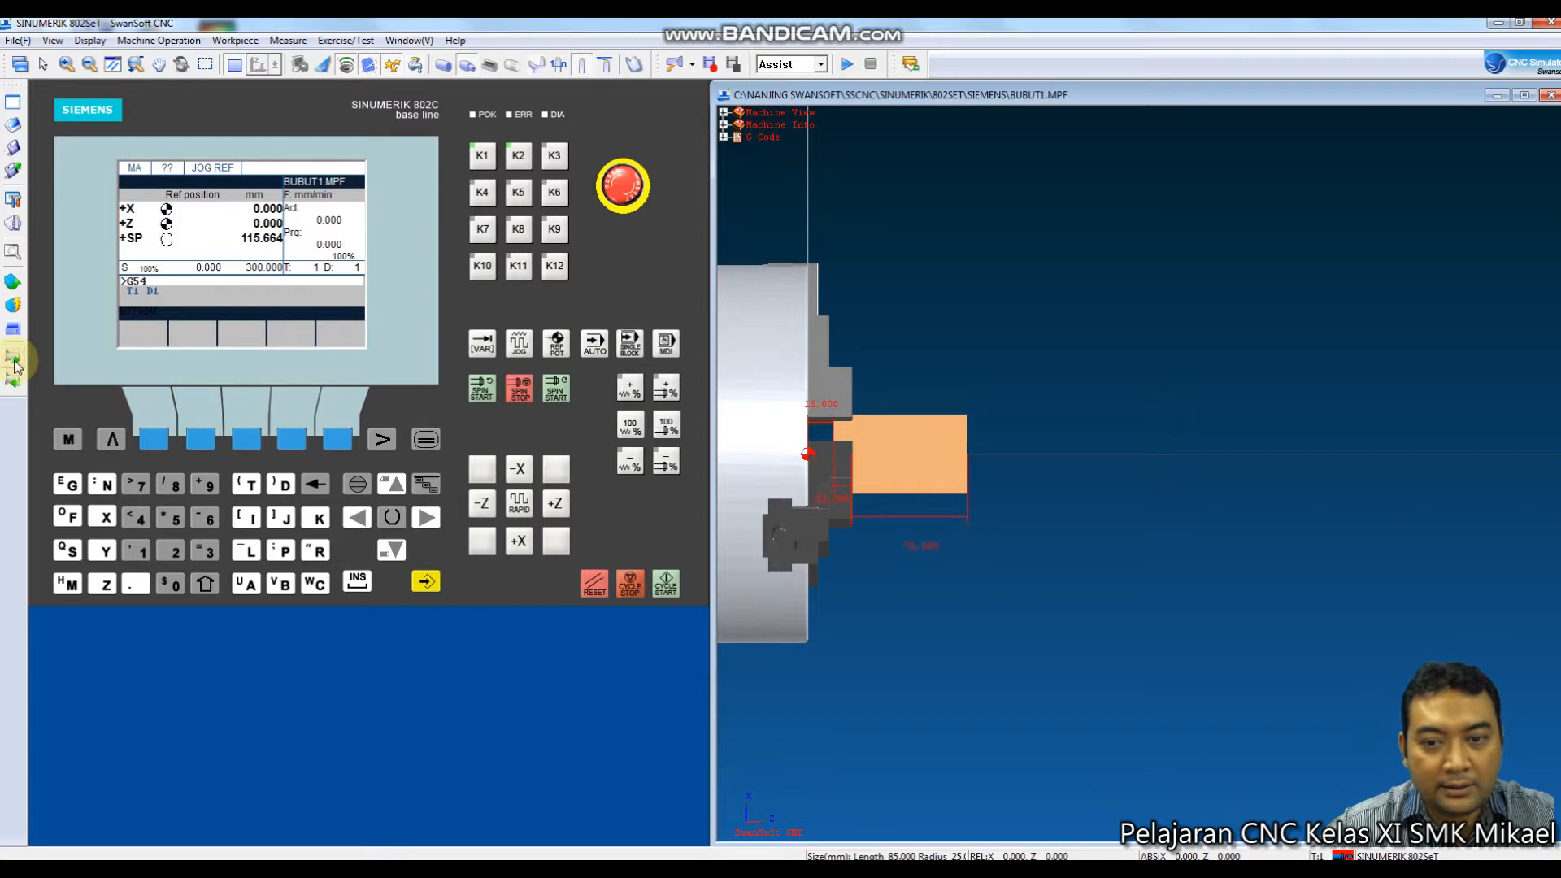
left_click(13, 361)
left_click(14, 361)
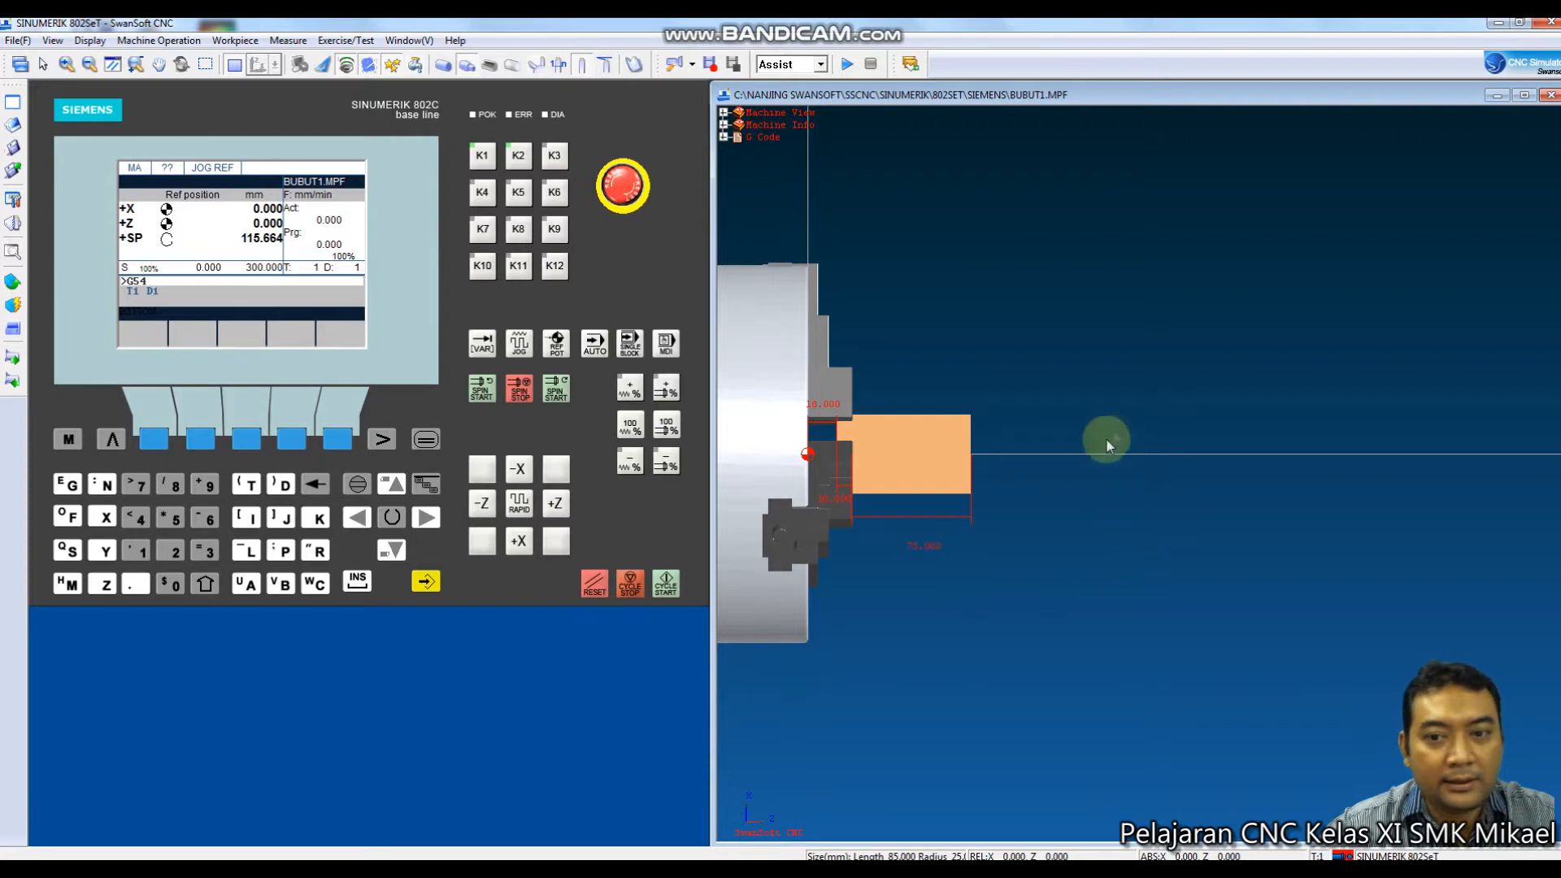
Add external turning tool 001 from the tool list to turret Tool Station 1 and apply the magazine setup.
scroll(1132, 428, "down", 3)
scroll(888, 420, "up", 2)
scroll(959, 417, "down", 1)
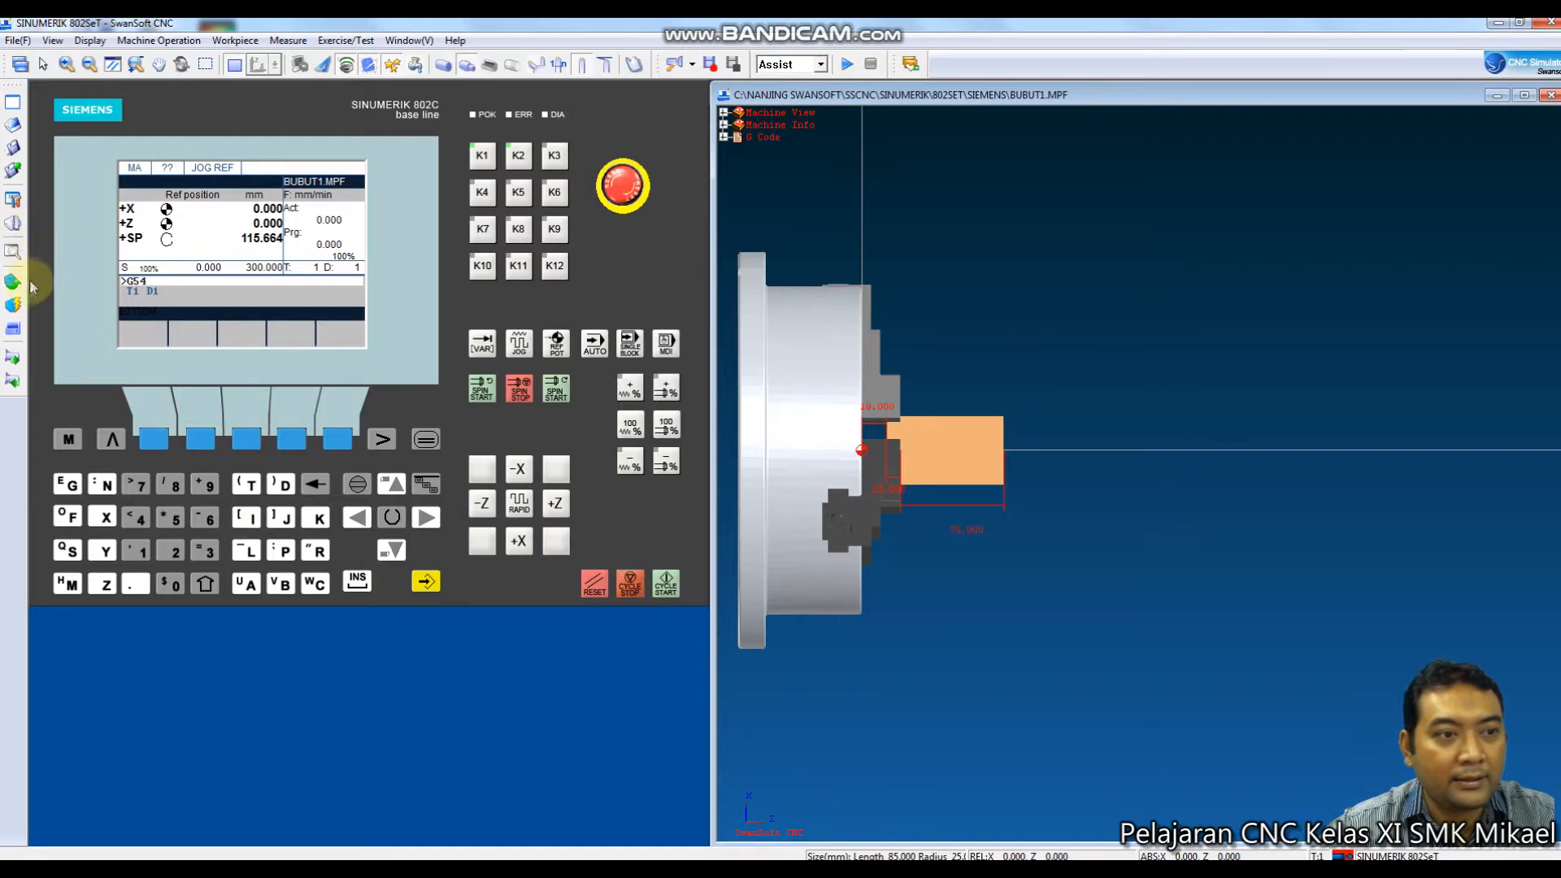
left_click(17, 225)
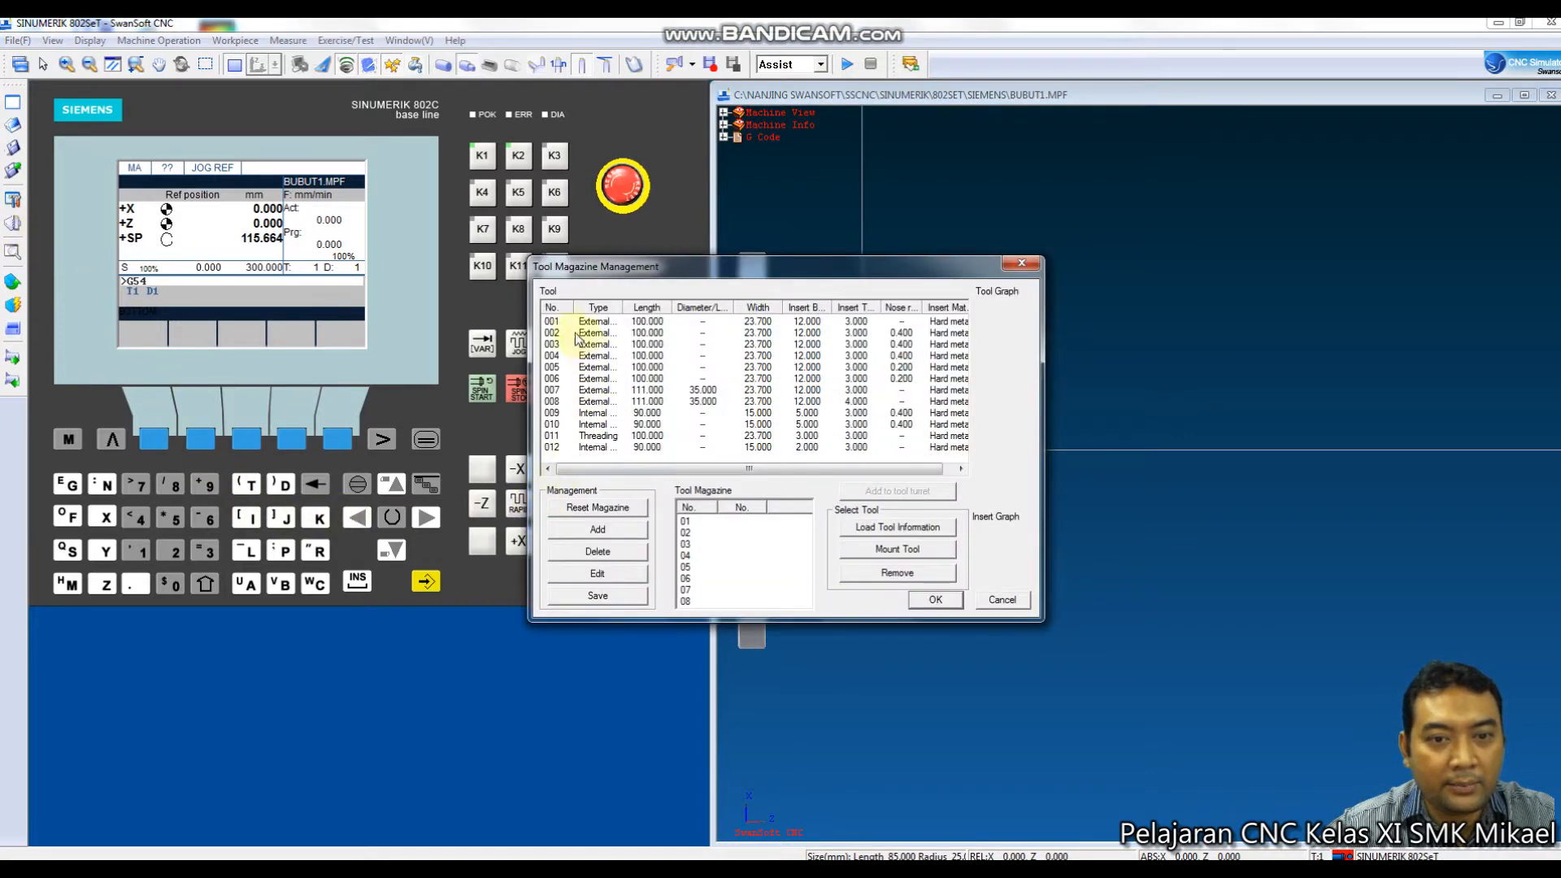
left_click(553, 324)
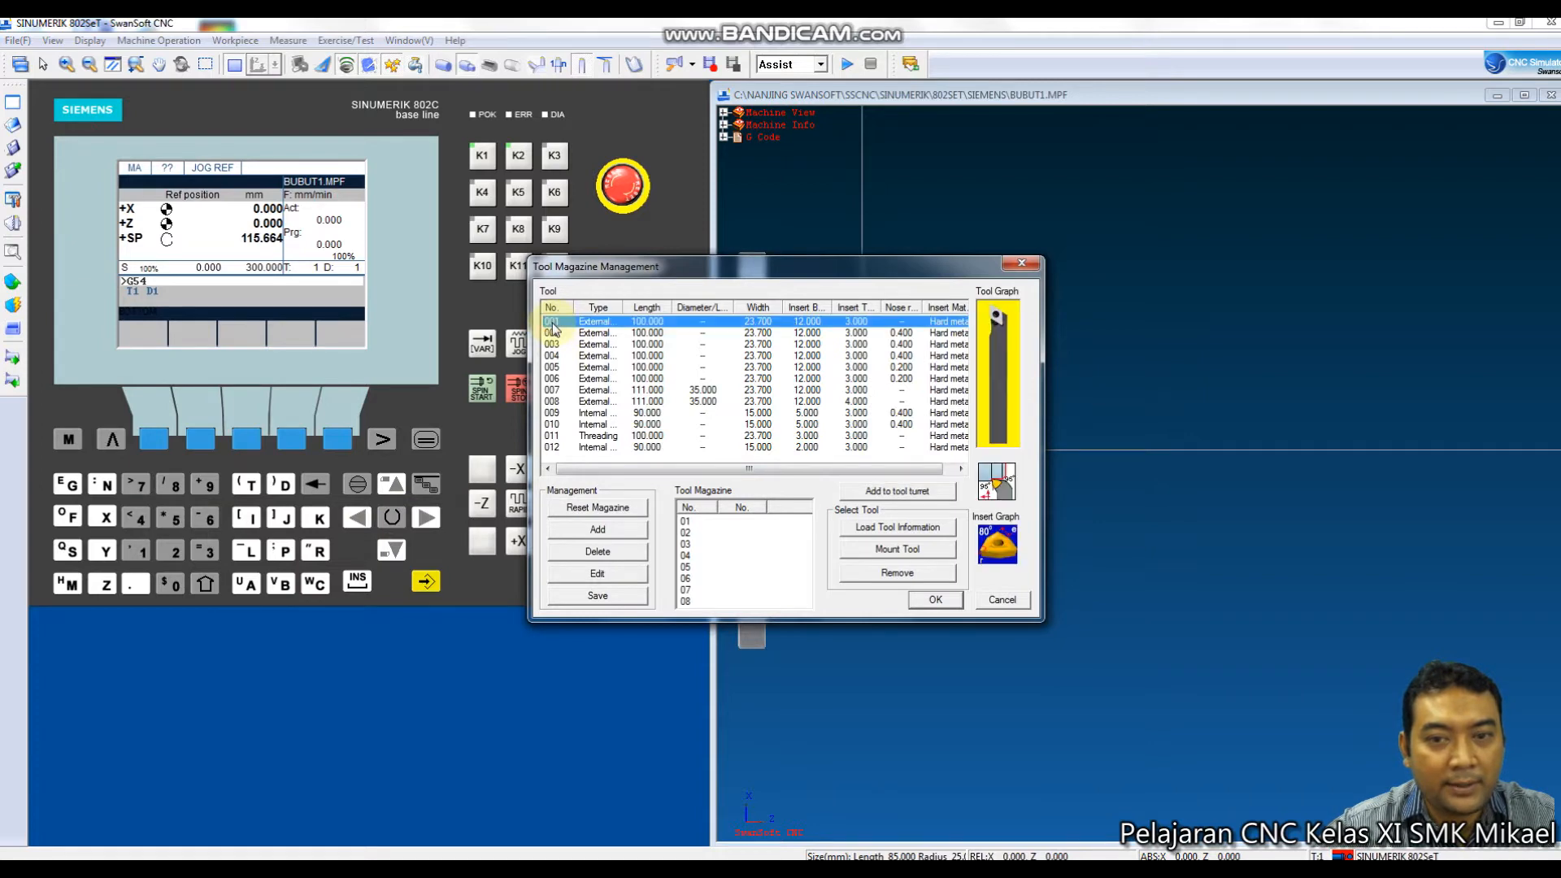
left_click(858, 530)
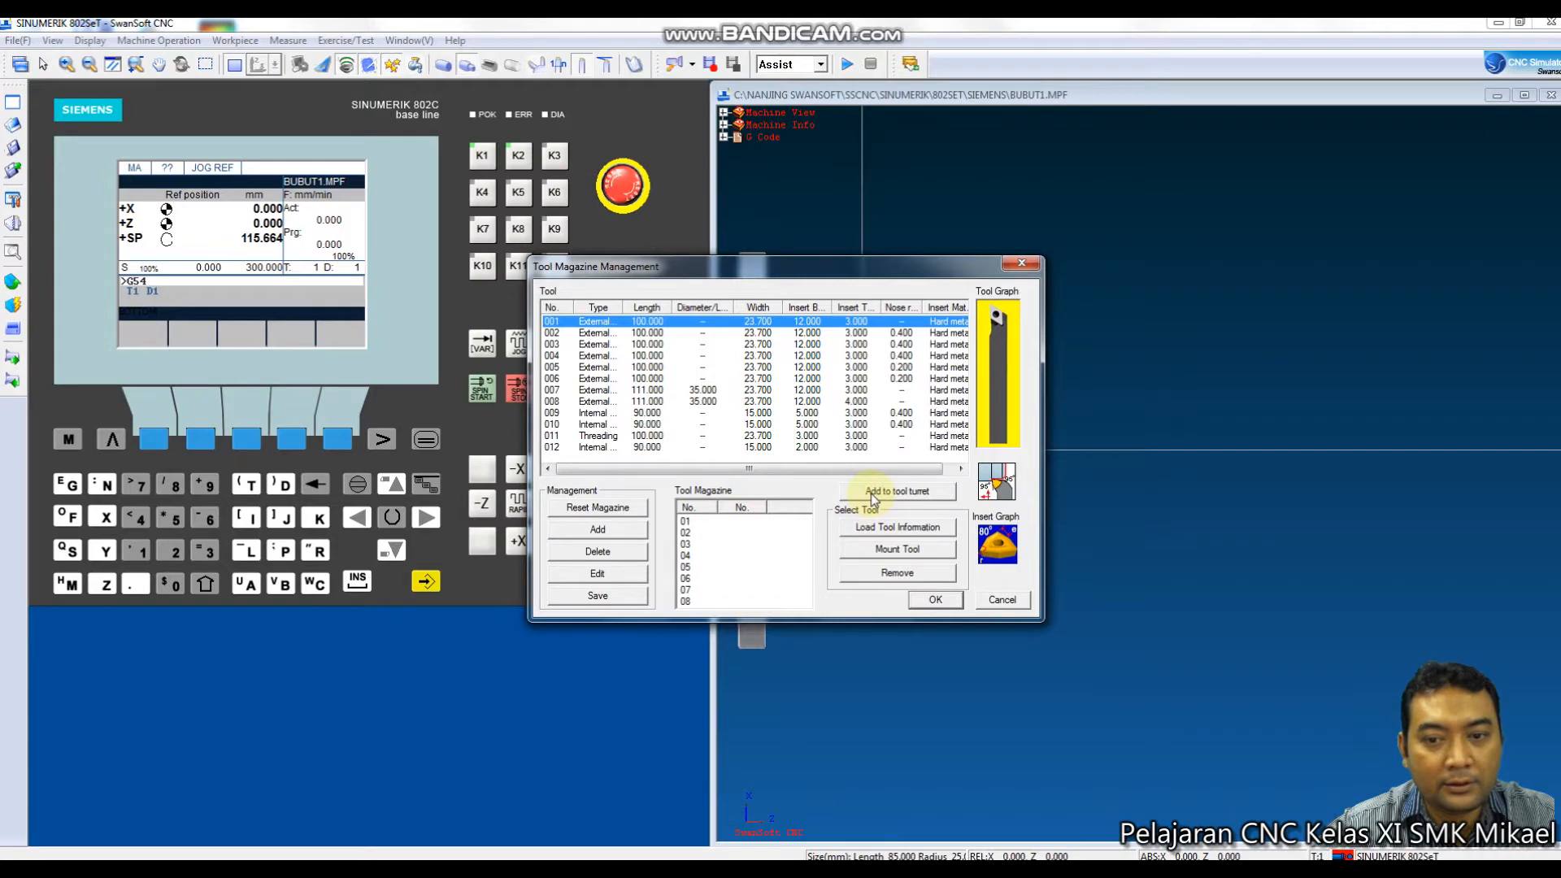
left_click(874, 496)
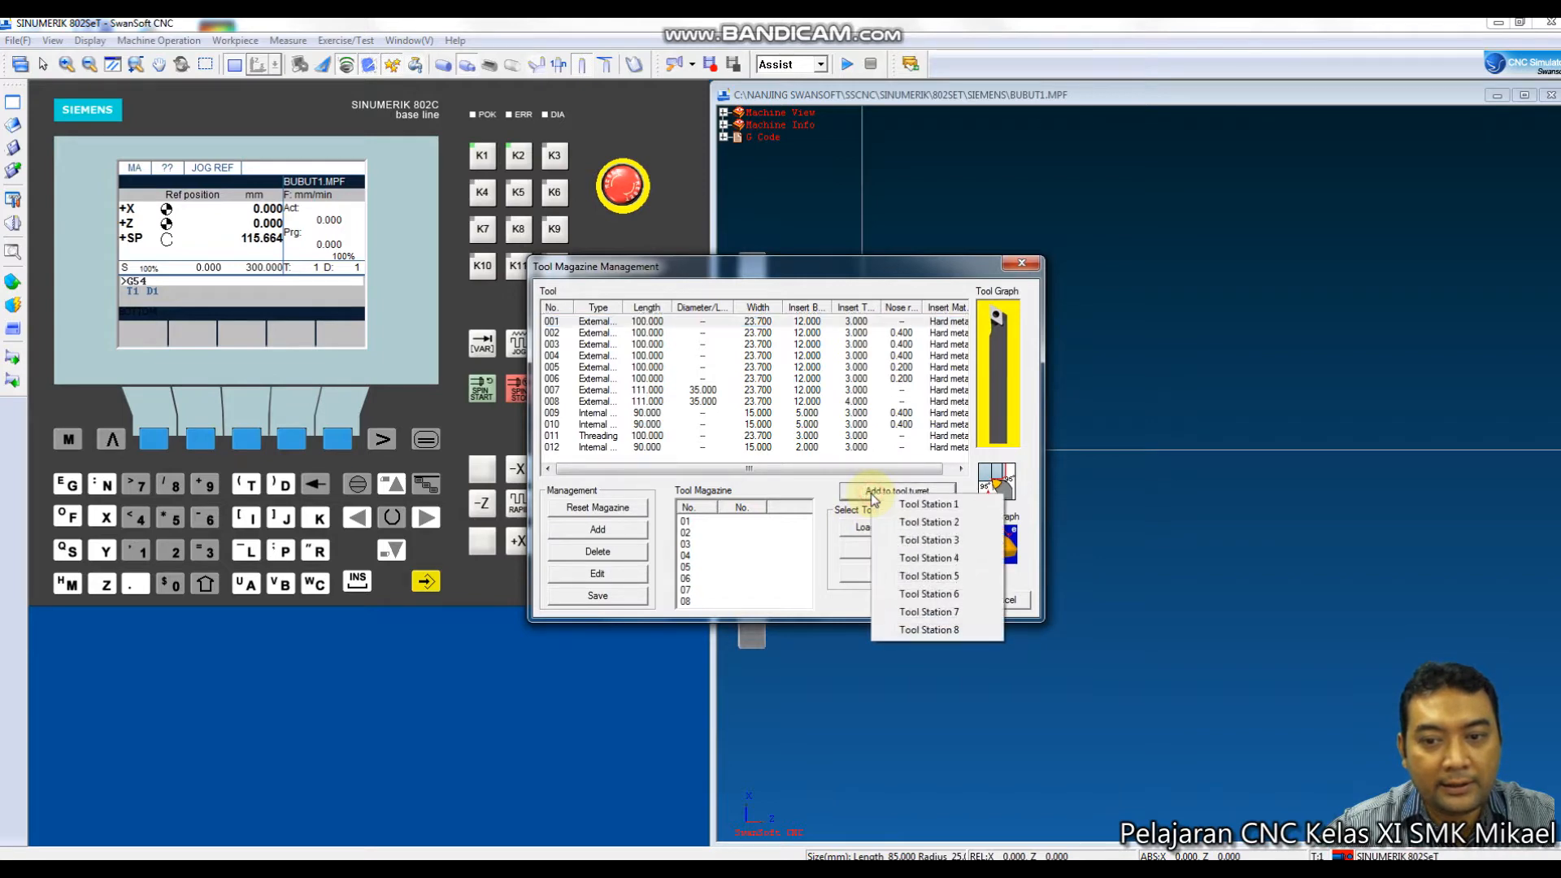
left_click(930, 506)
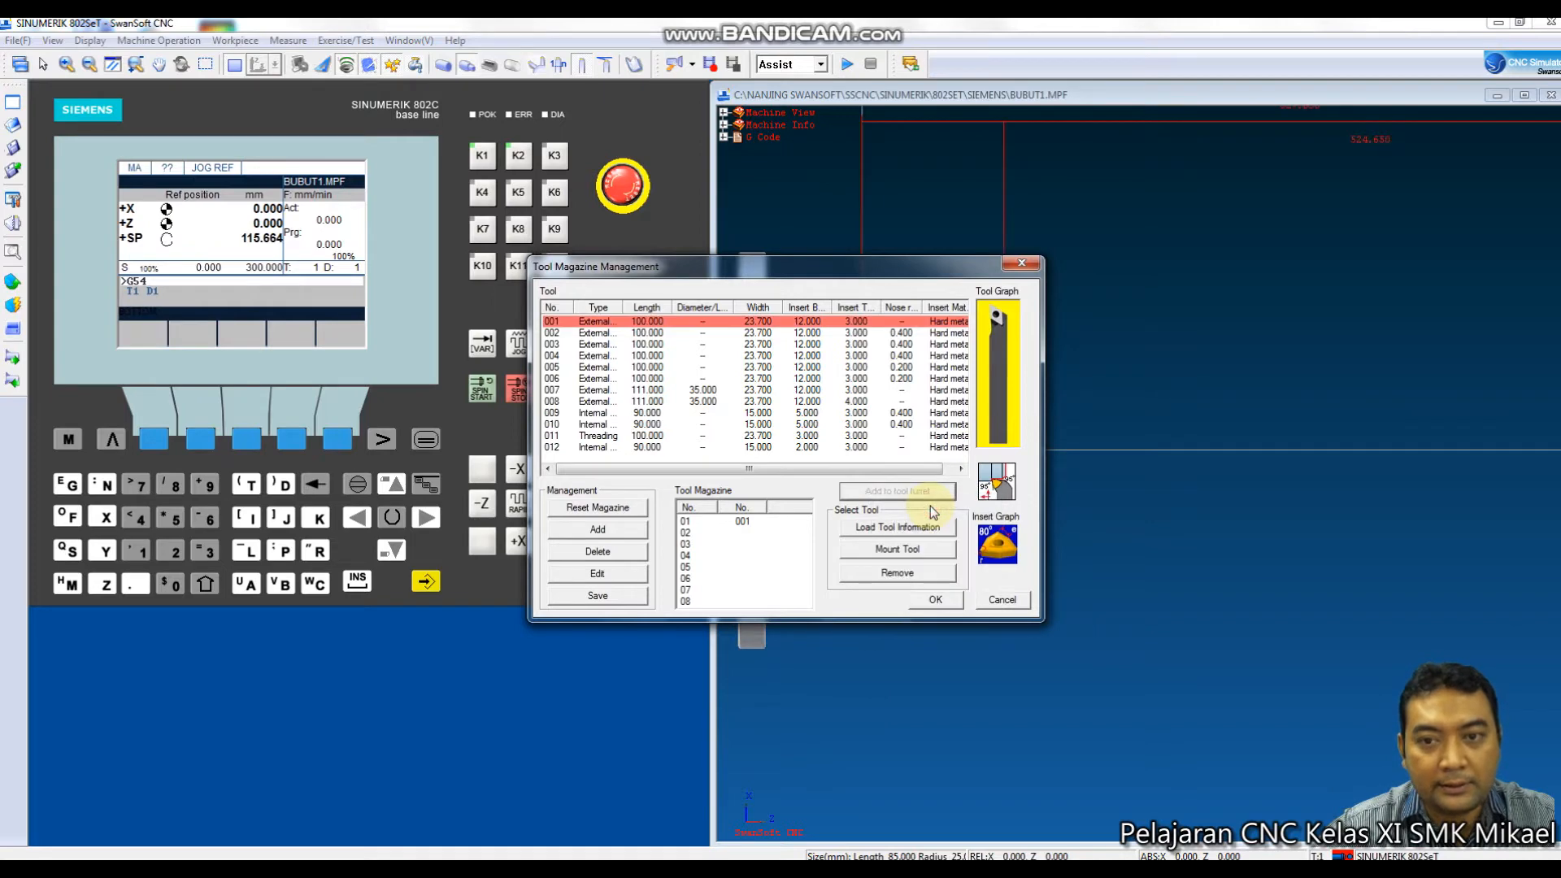
left_click_drag(822, 273, 597, 262)
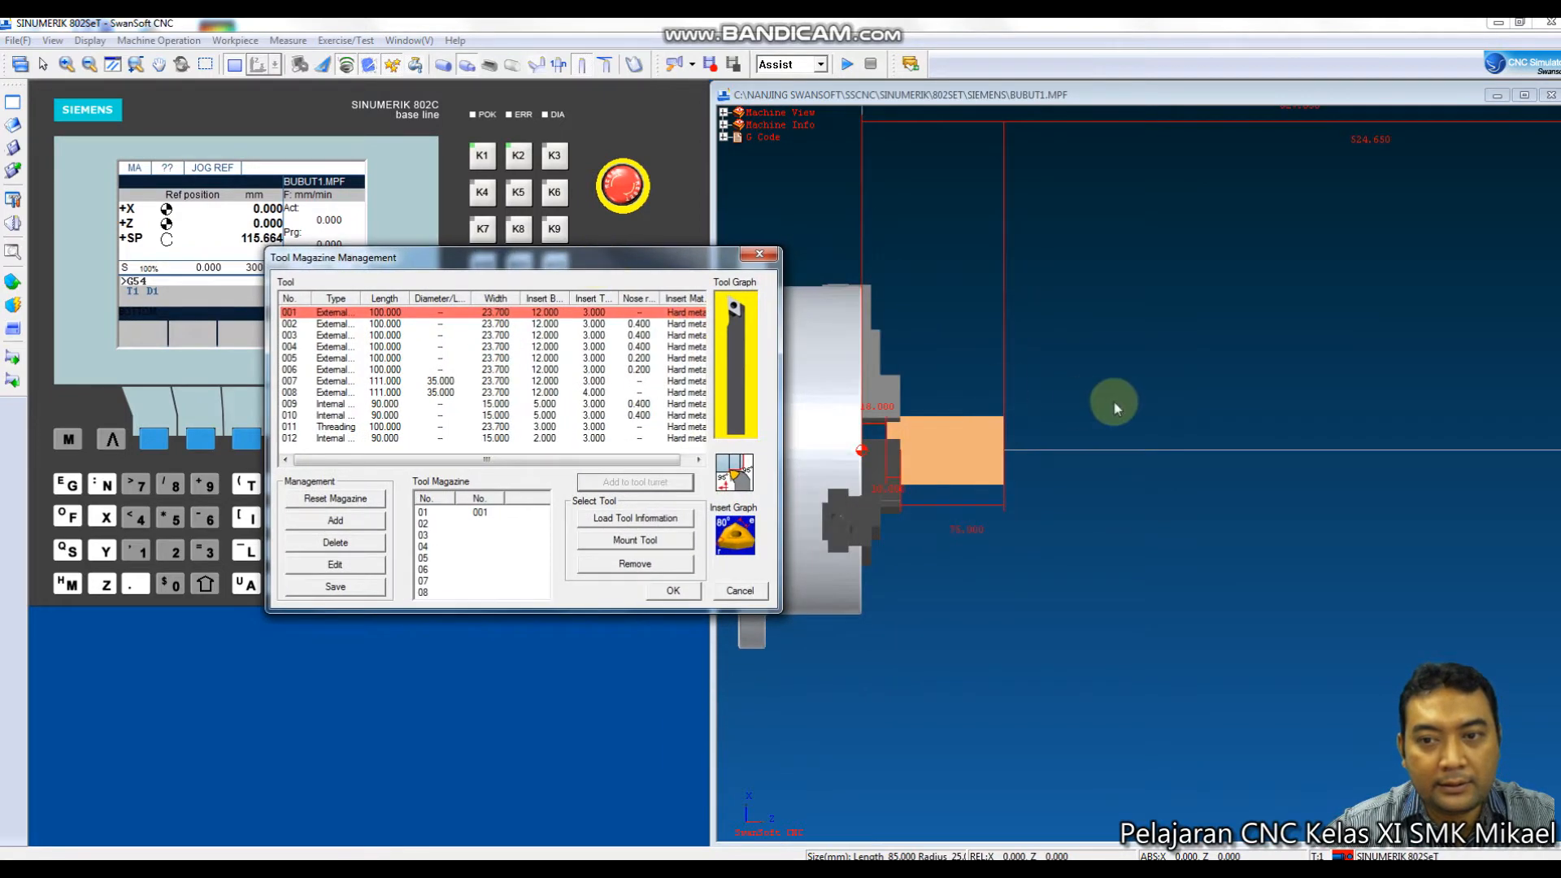
left_click(674, 591)
scroll(996, 465, "down", 3)
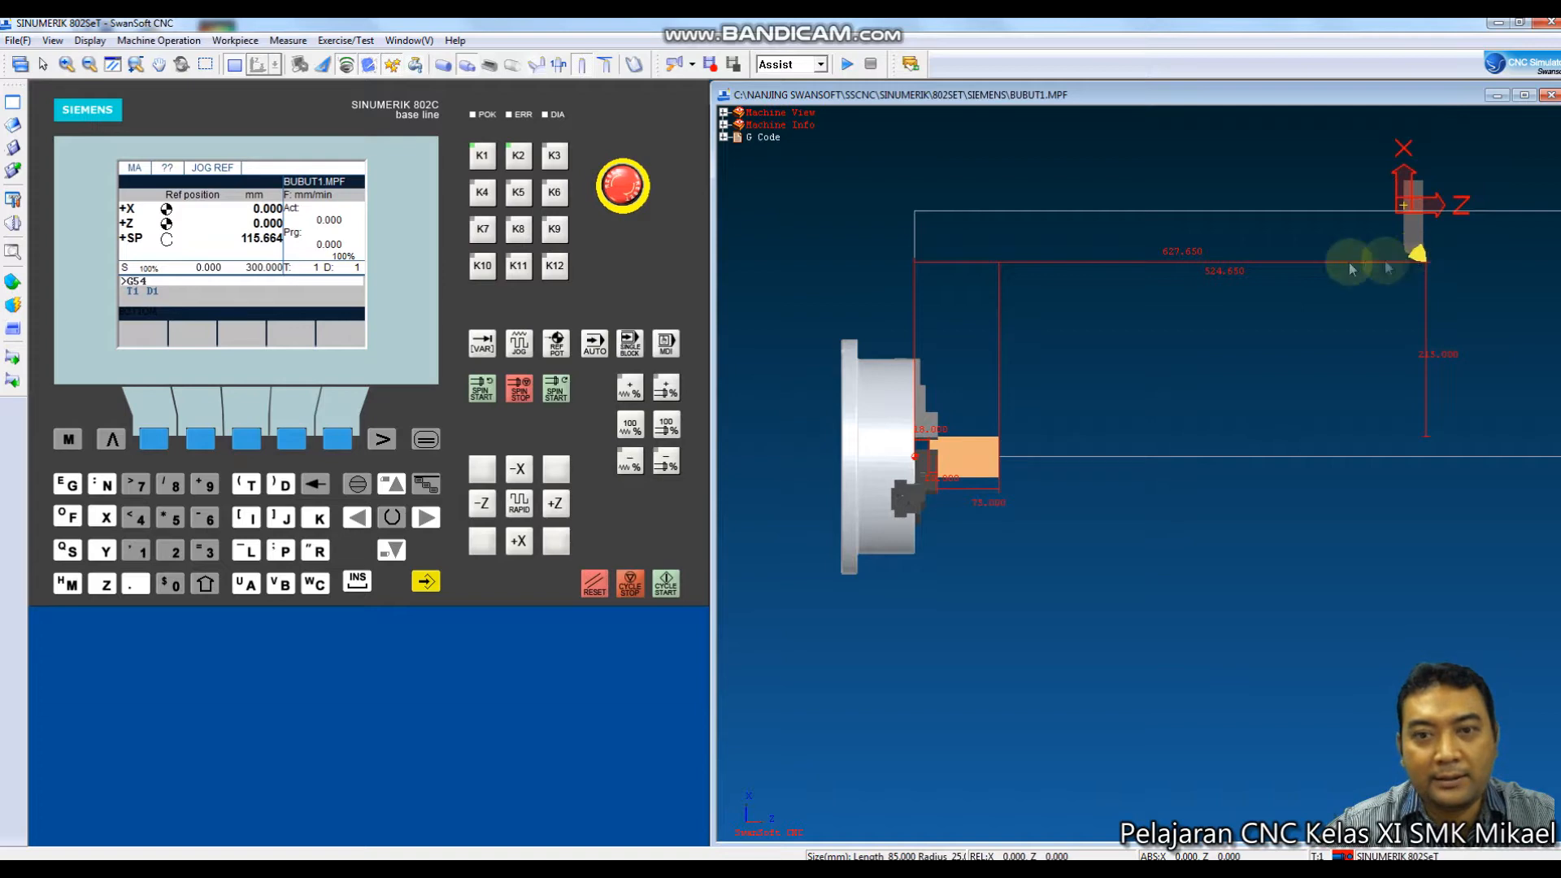
Change tool 001 to an External turning-LH holder with a 55° DNMG insert and apply it to the turret.
left_click(13, 224)
double_click(603, 325)
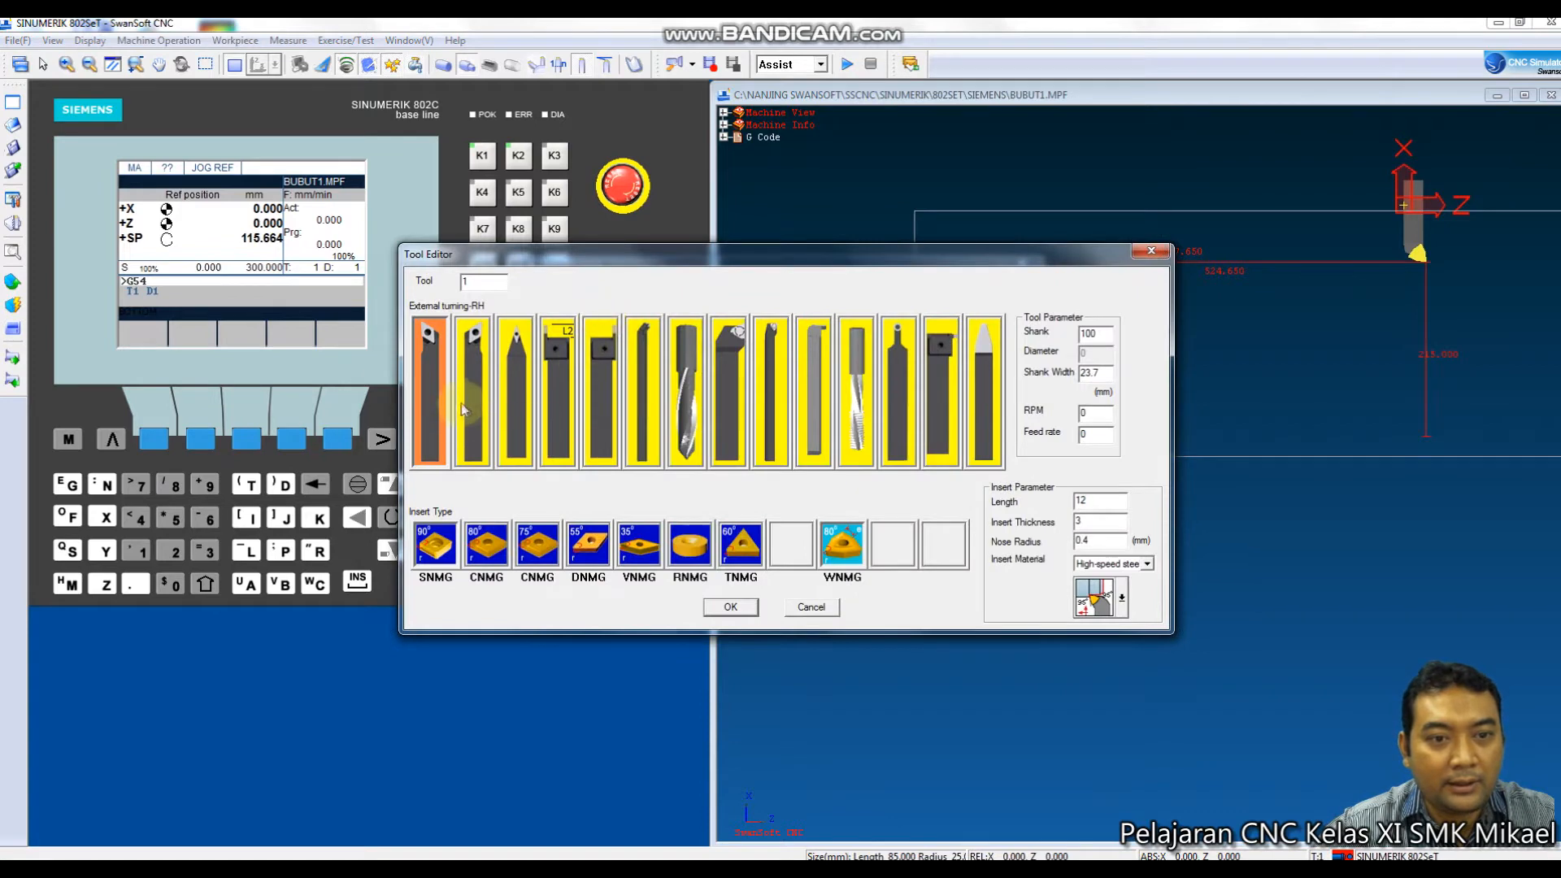
left_click(472, 356)
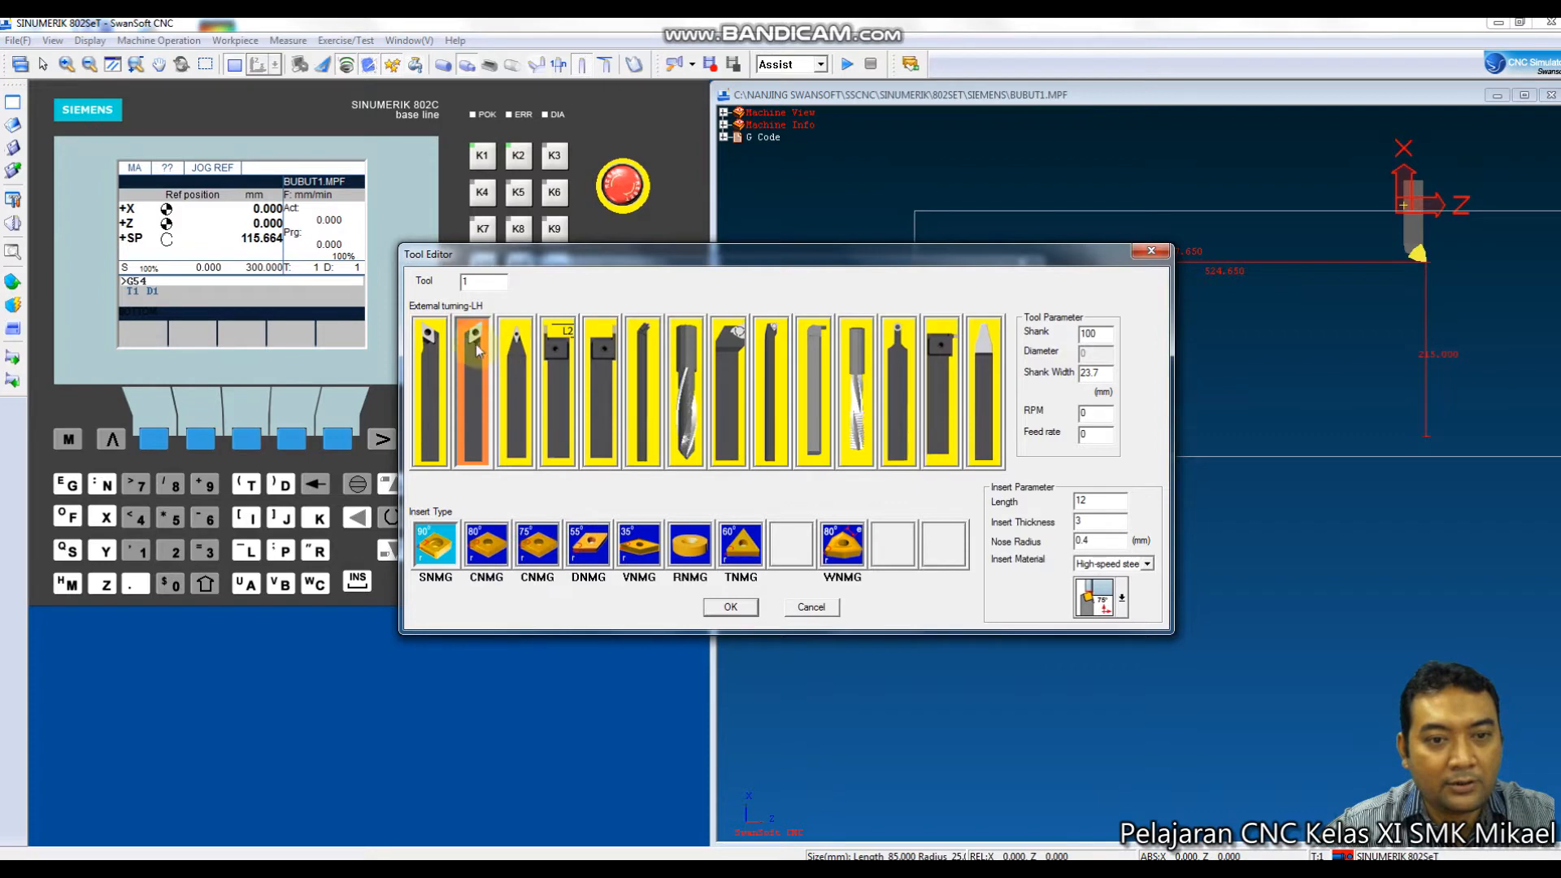
left_click(589, 544)
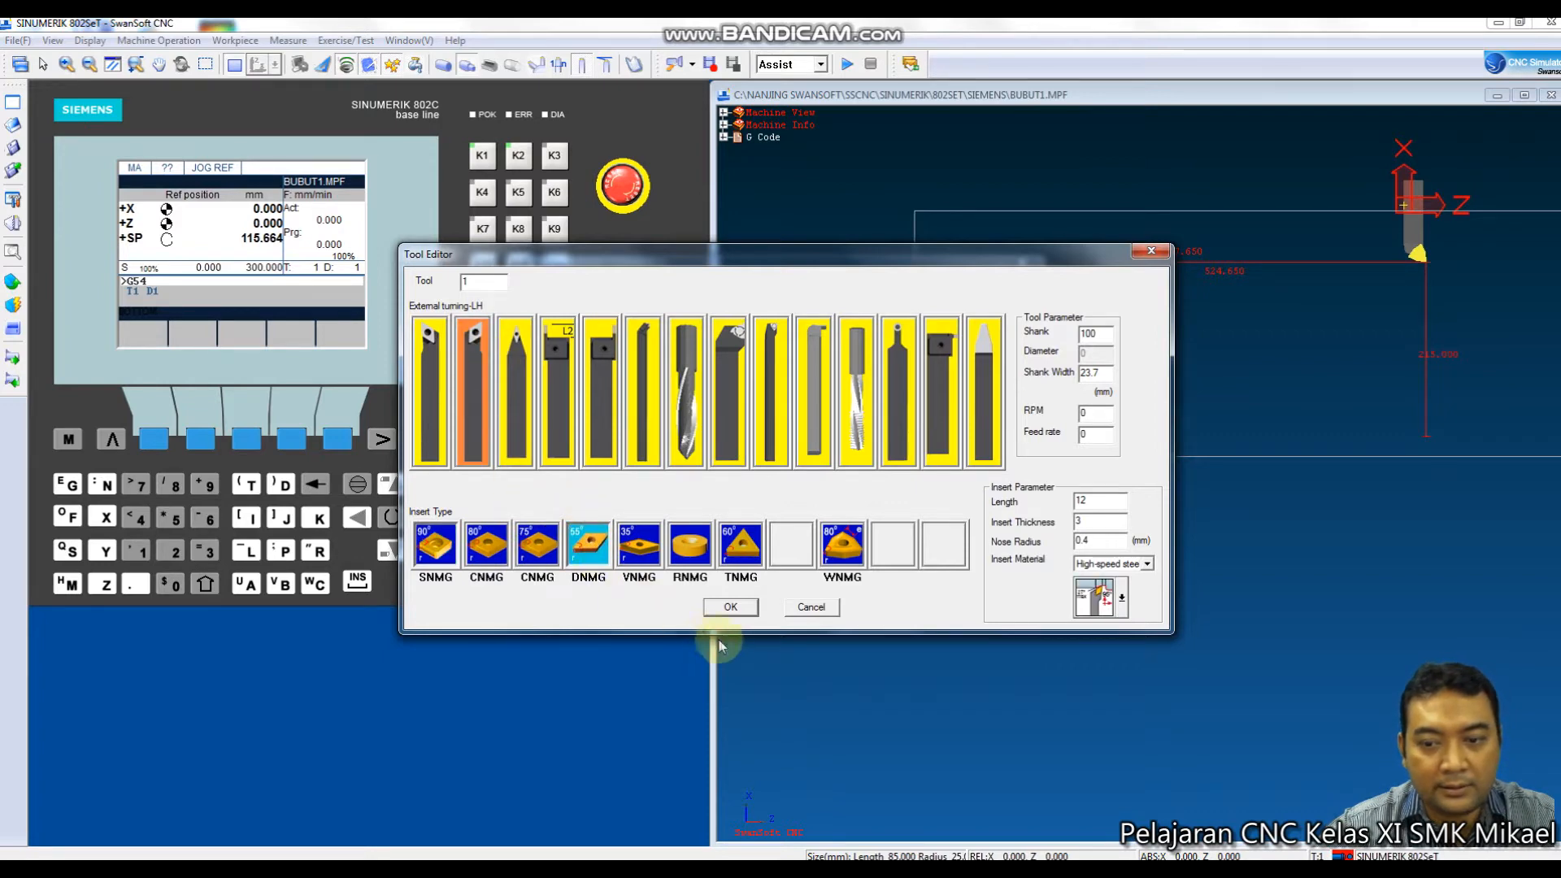
left_click(731, 607)
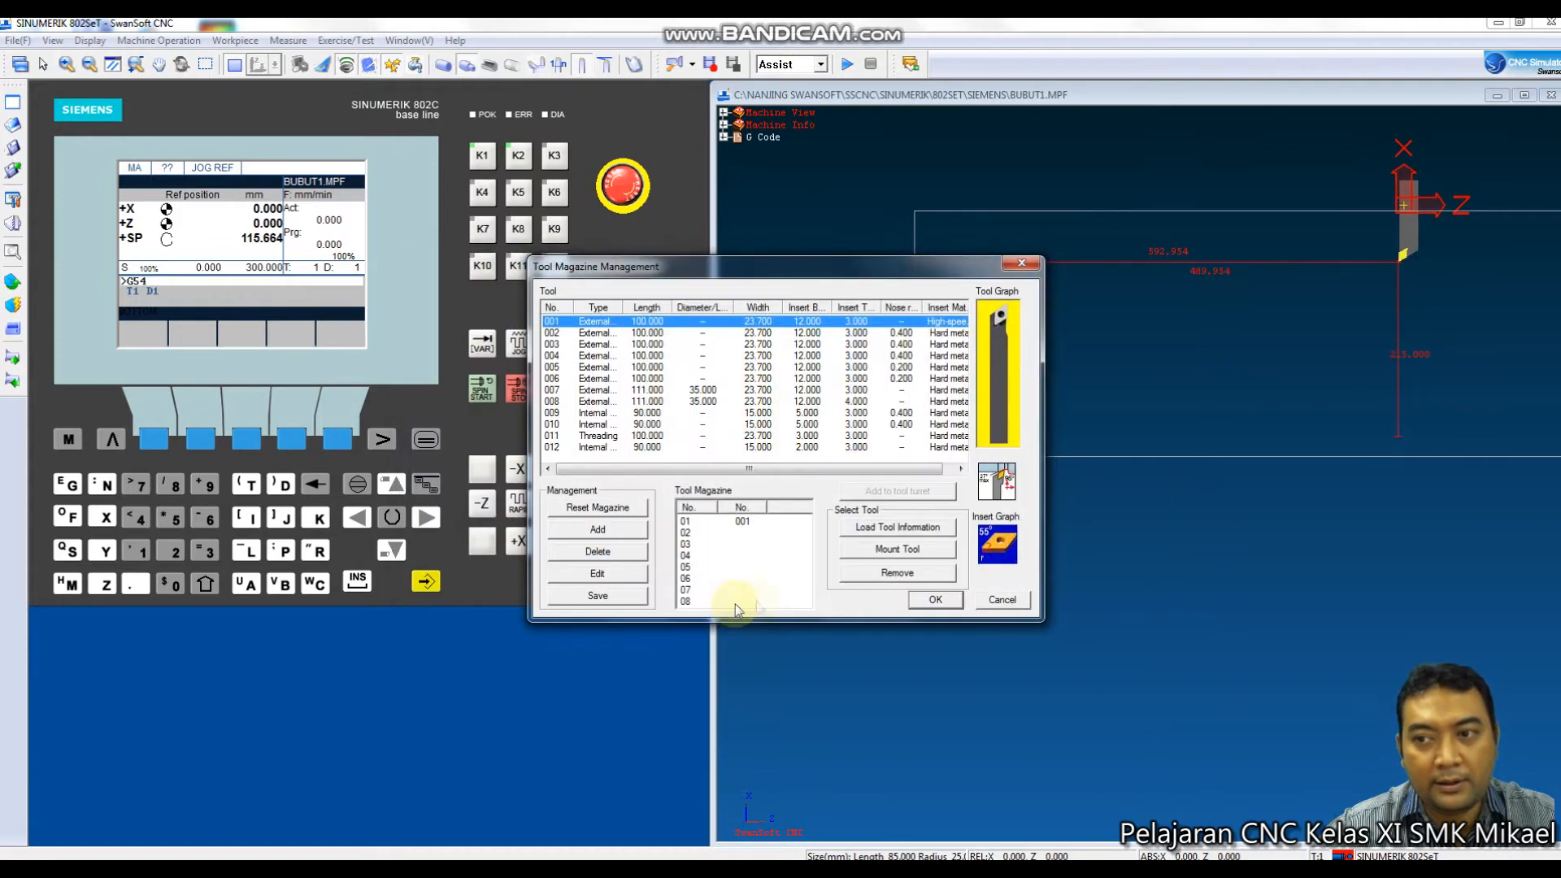
left_click(923, 596)
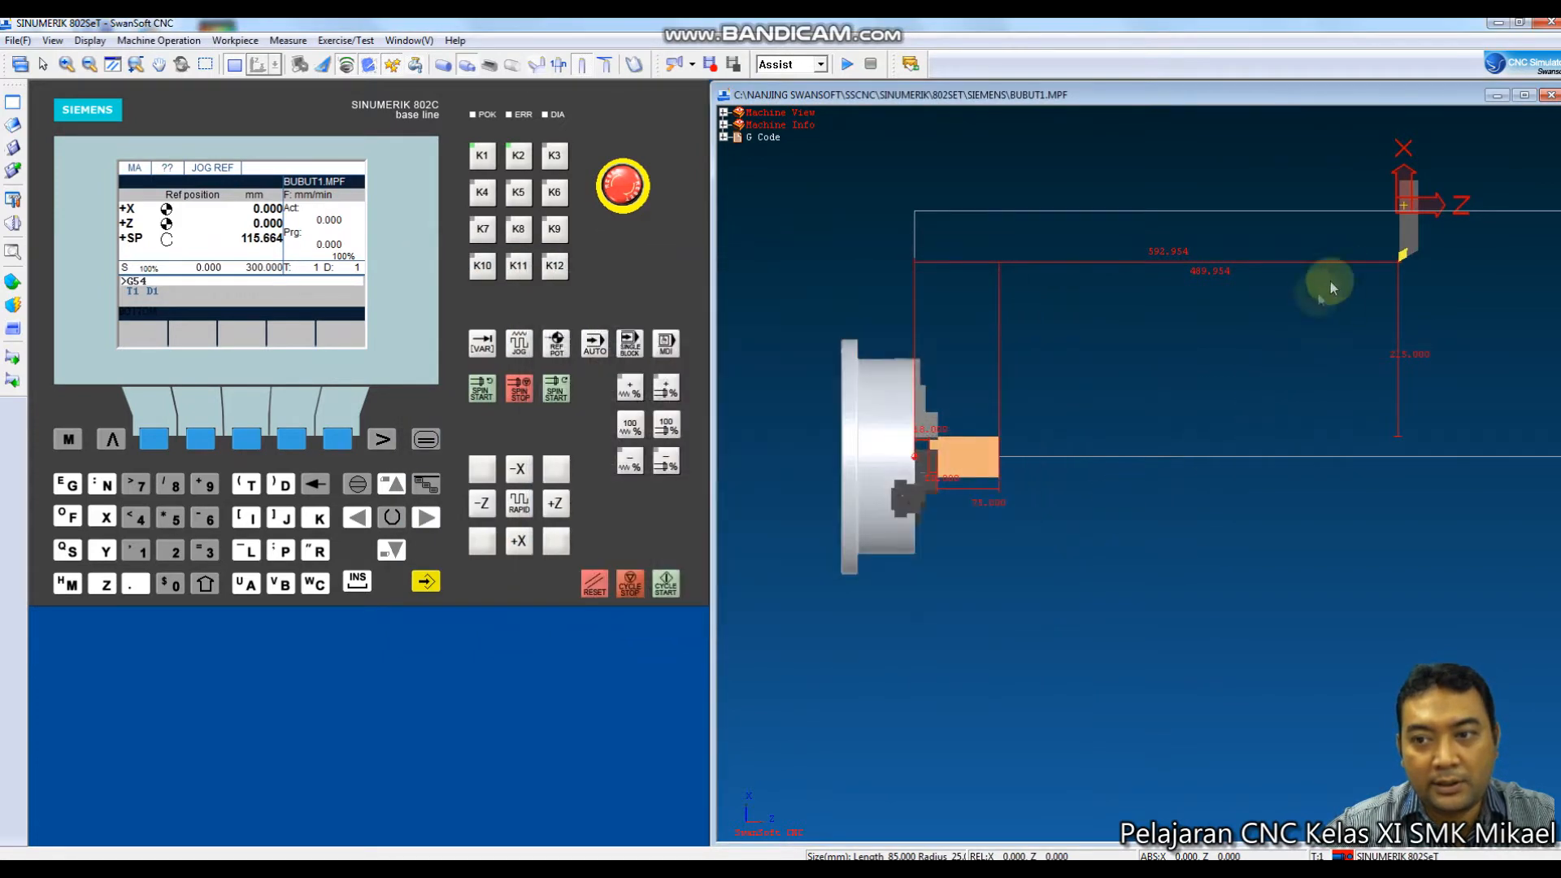
scroll(1414, 247, "up", 3)
scroll(1413, 252, "down", 2)
scroll(1411, 251, "up", 1)
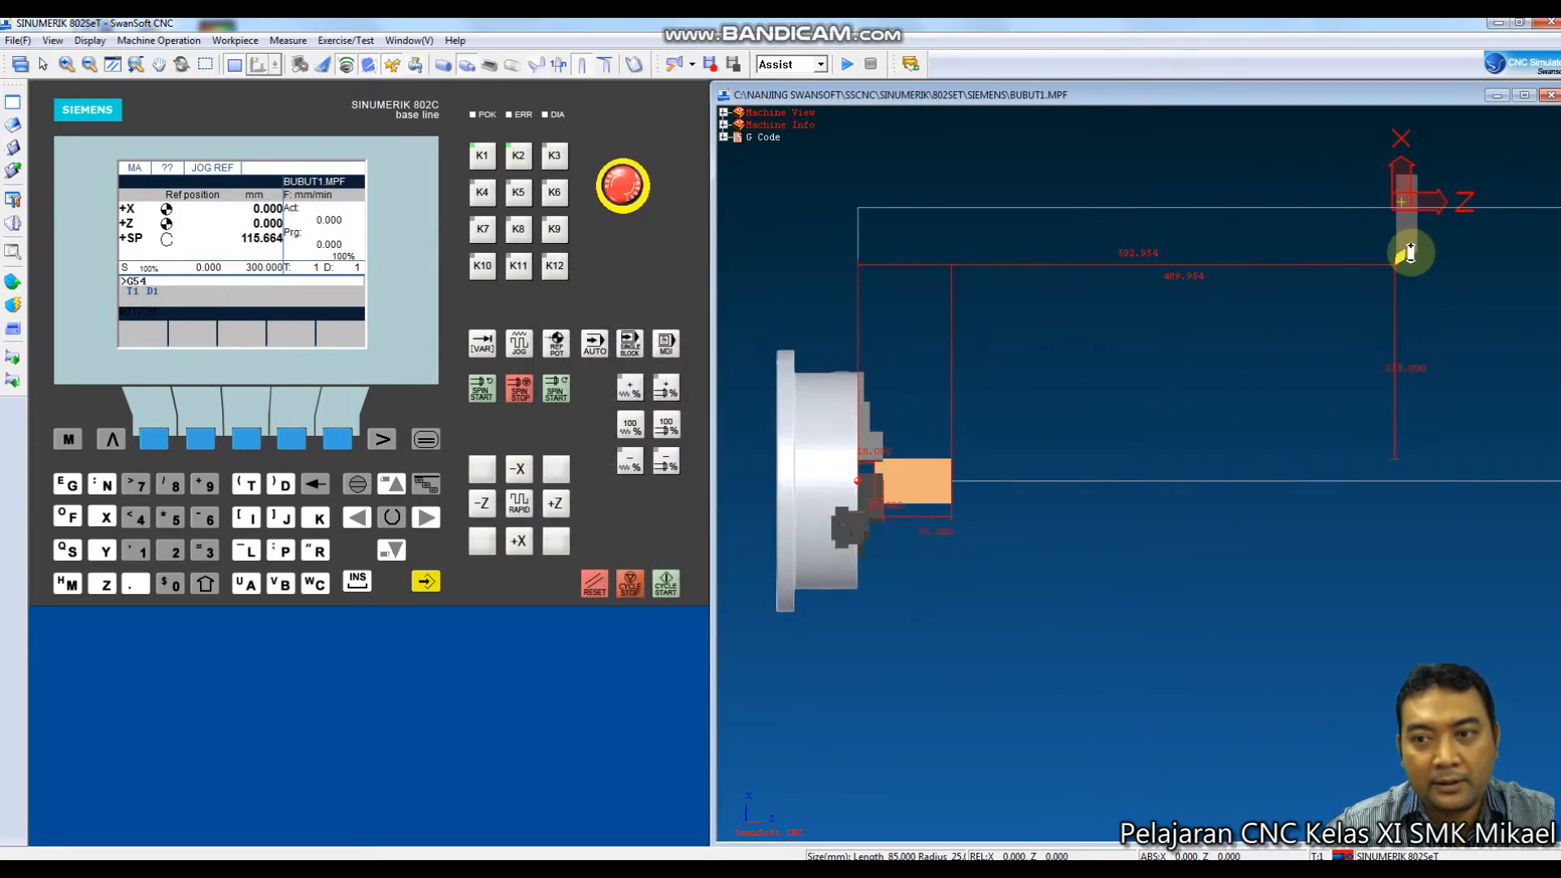
scroll(1409, 256, "down", 1)
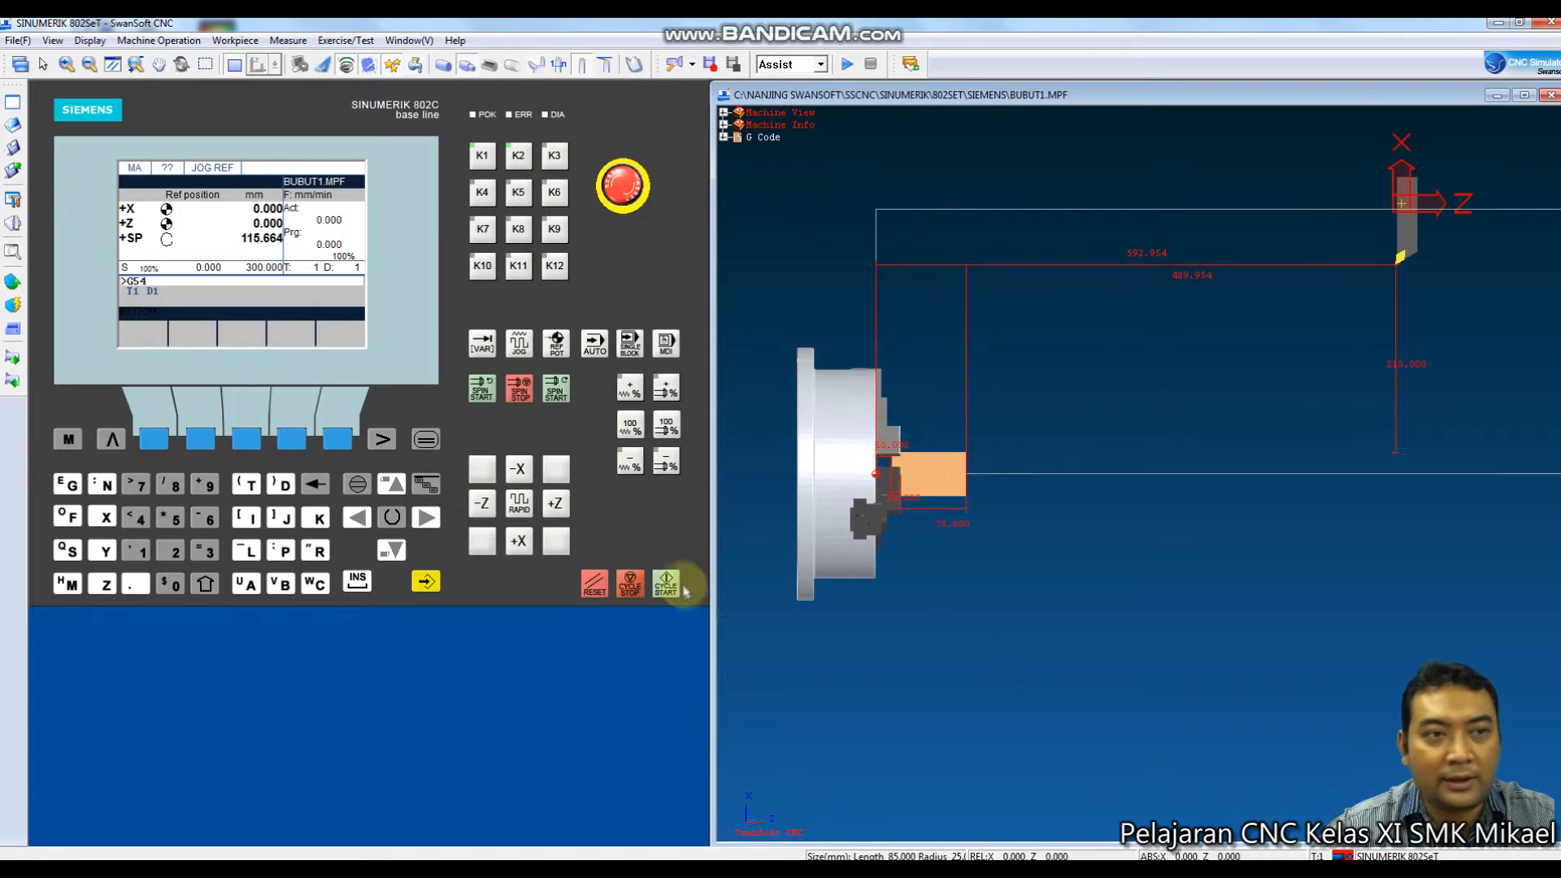
Set the machine's tool turret position to Front mounting tool turret in the CNC parameters.
left_click(167, 40)
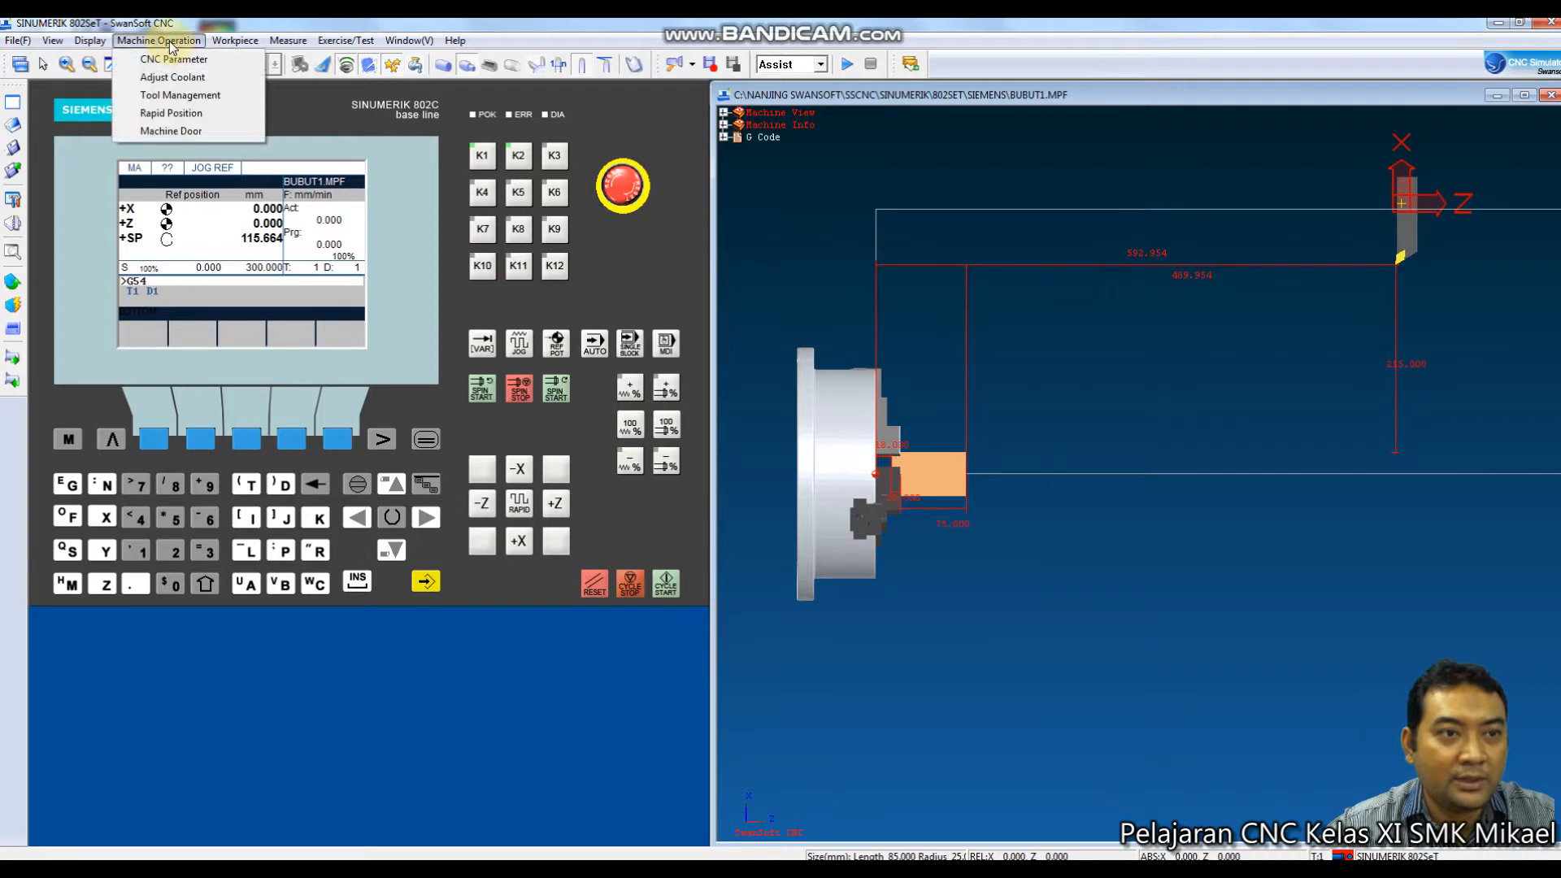
left_click(177, 62)
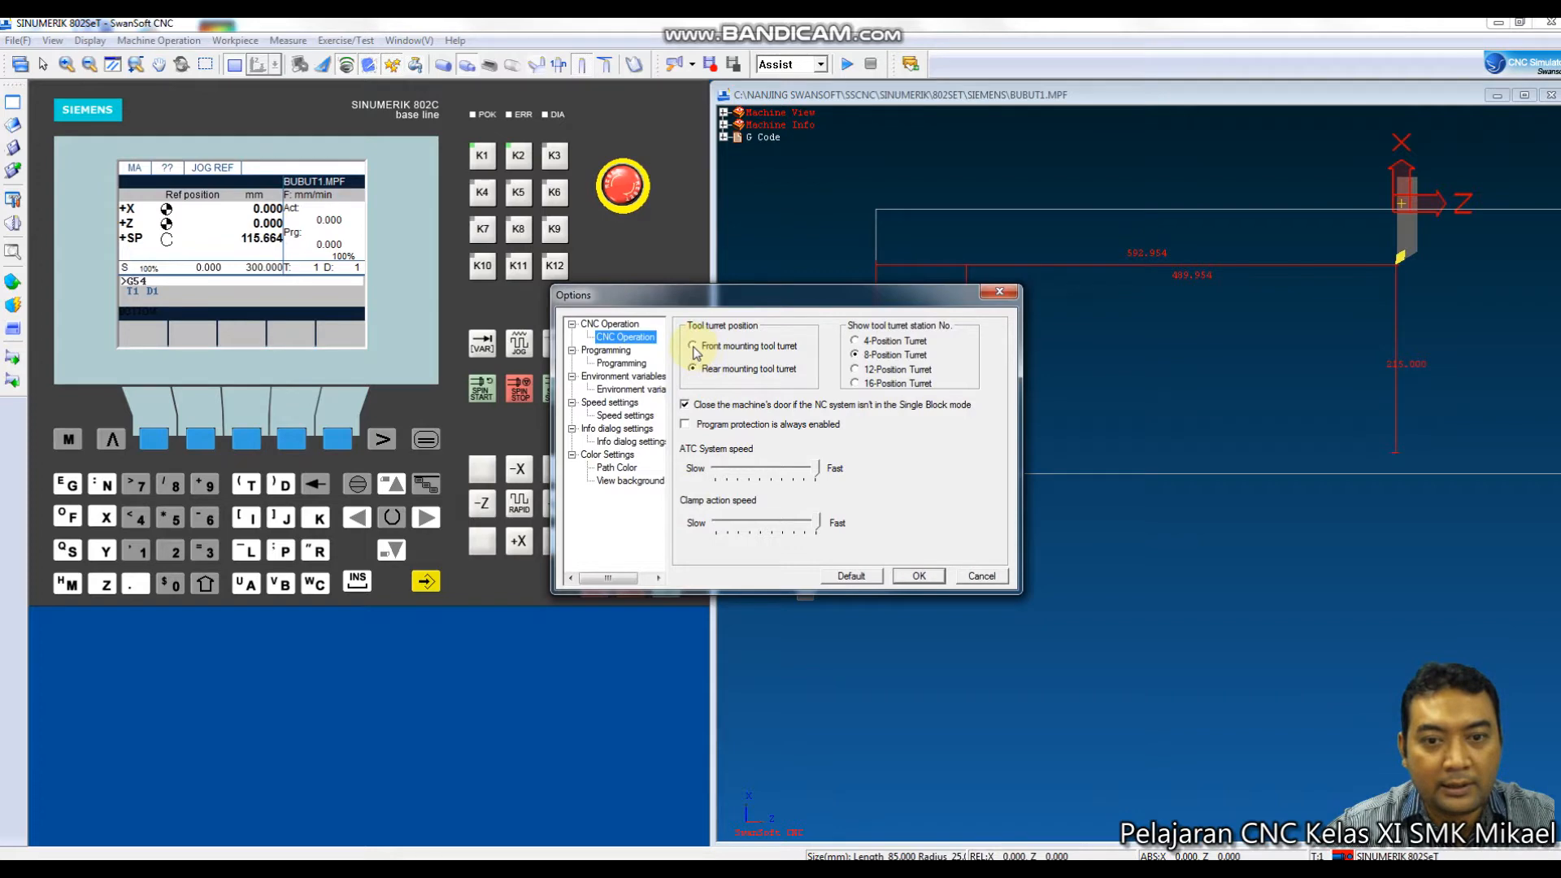
left_click(693, 347)
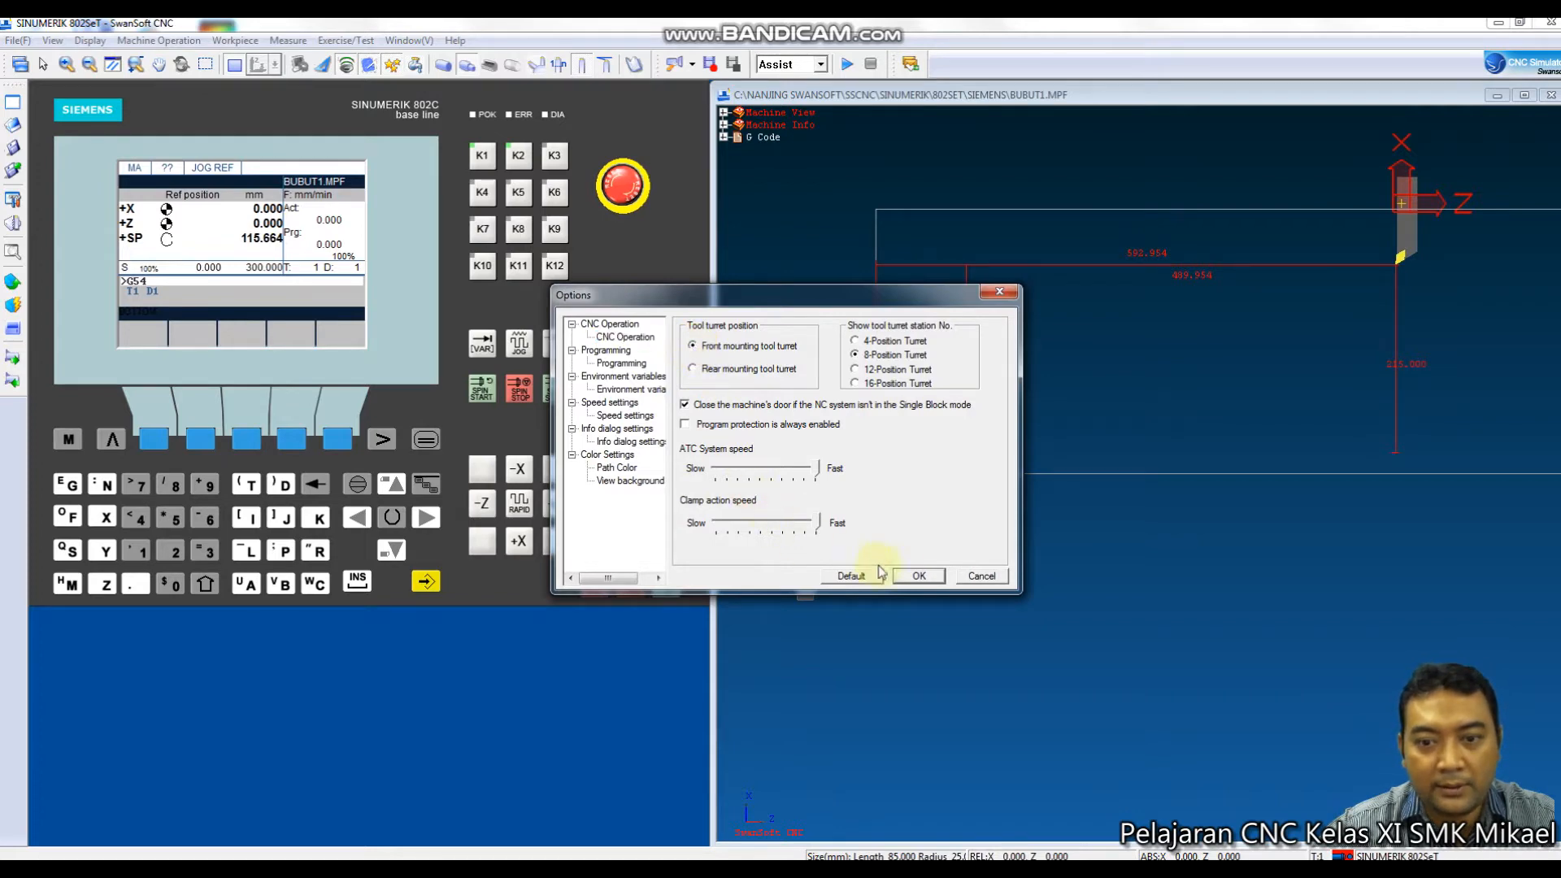
left_click(907, 575)
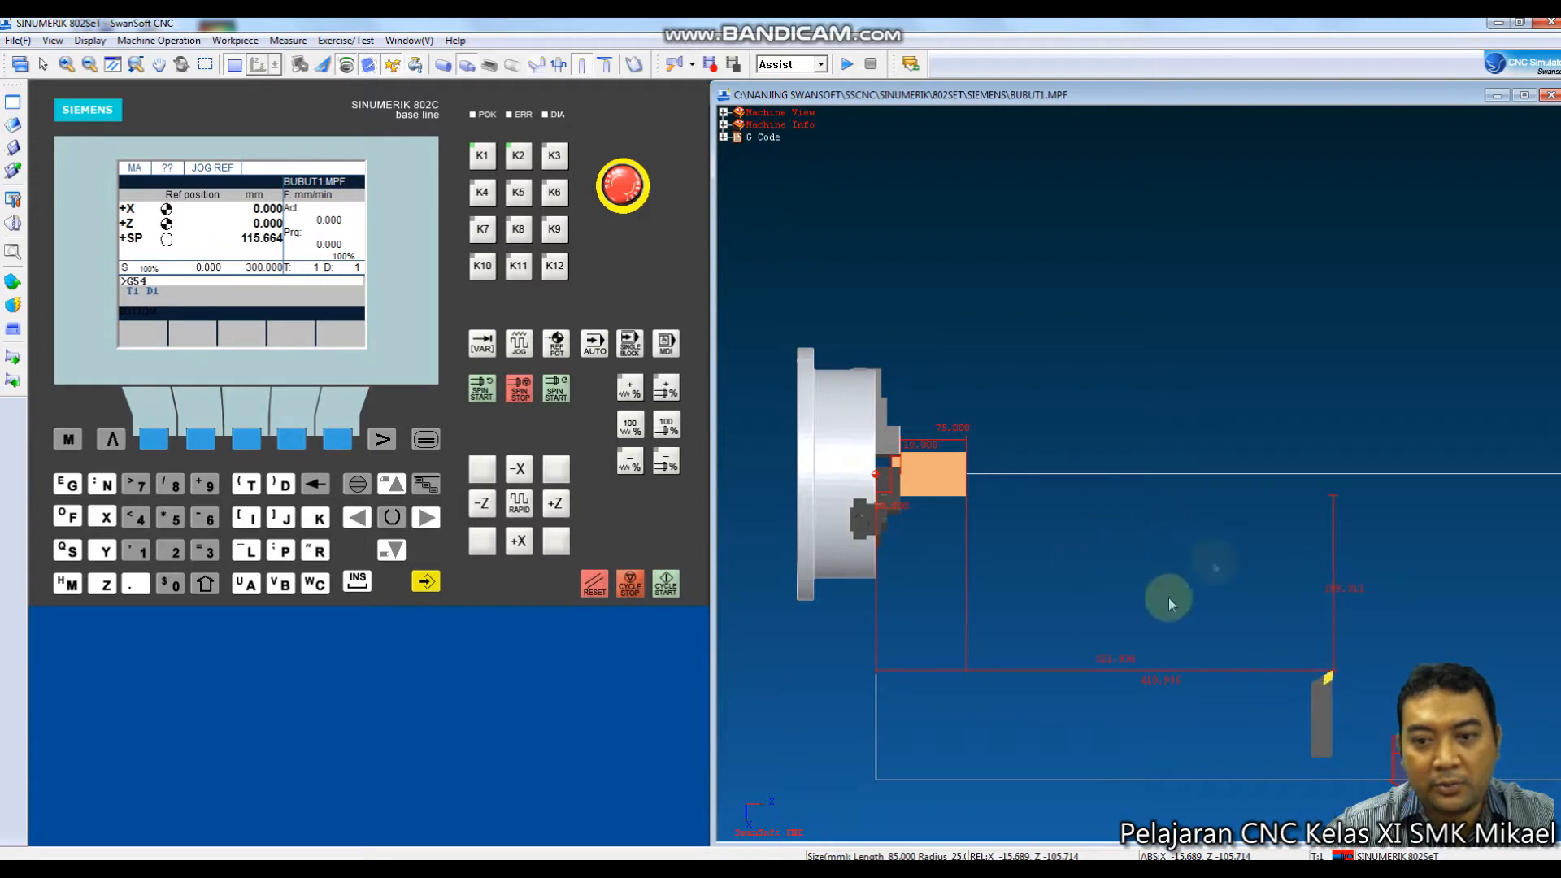
Return the tool turret position to Rear mounting tool turret in the CNC parameters.
left_click(166, 41)
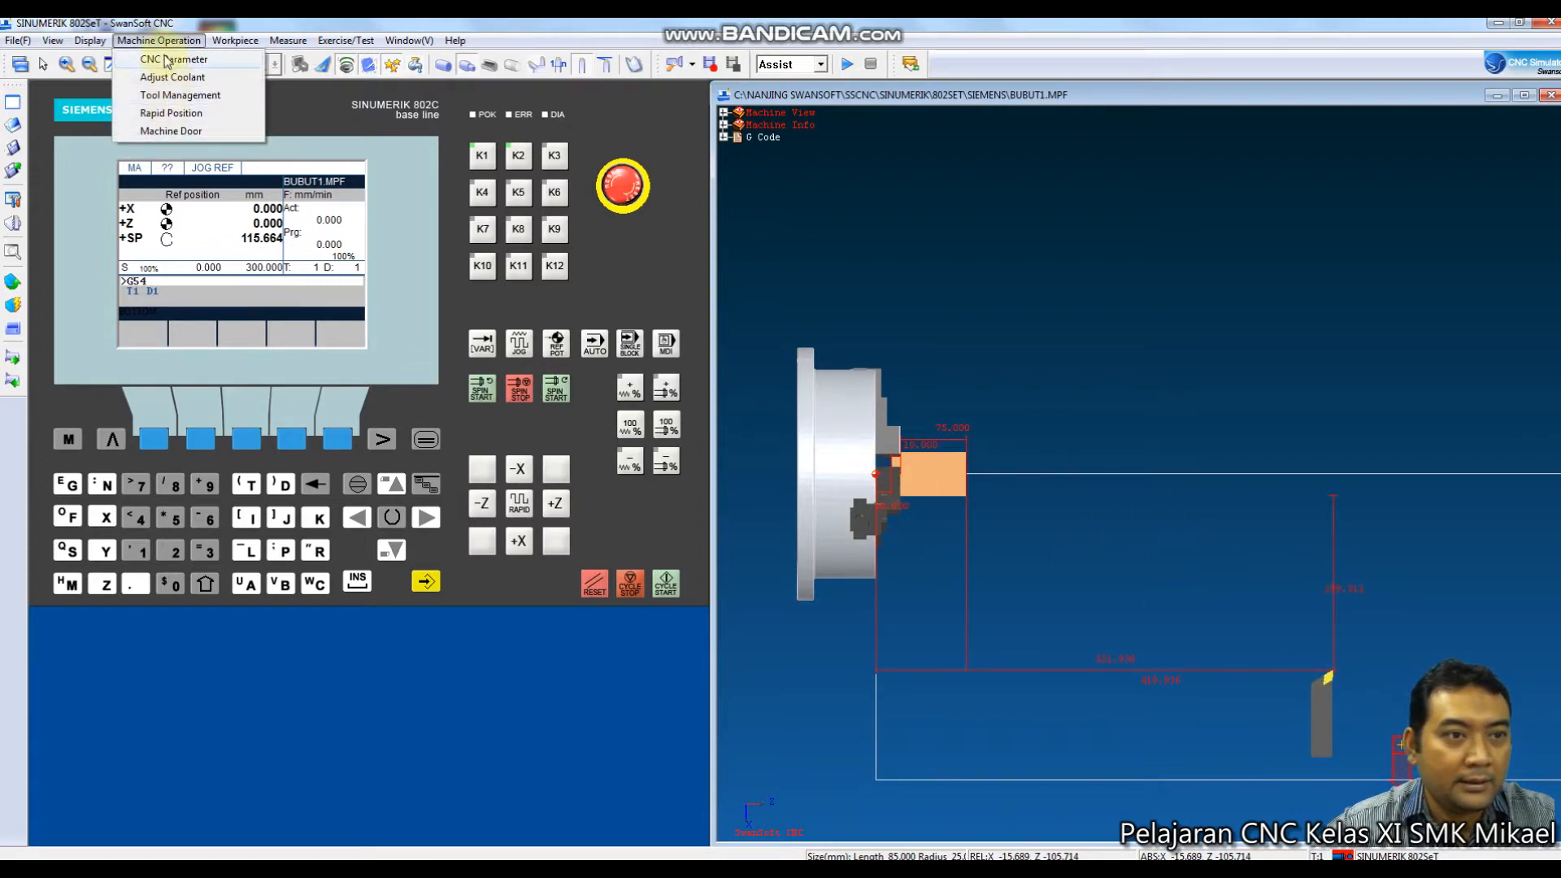
left_click(165, 59)
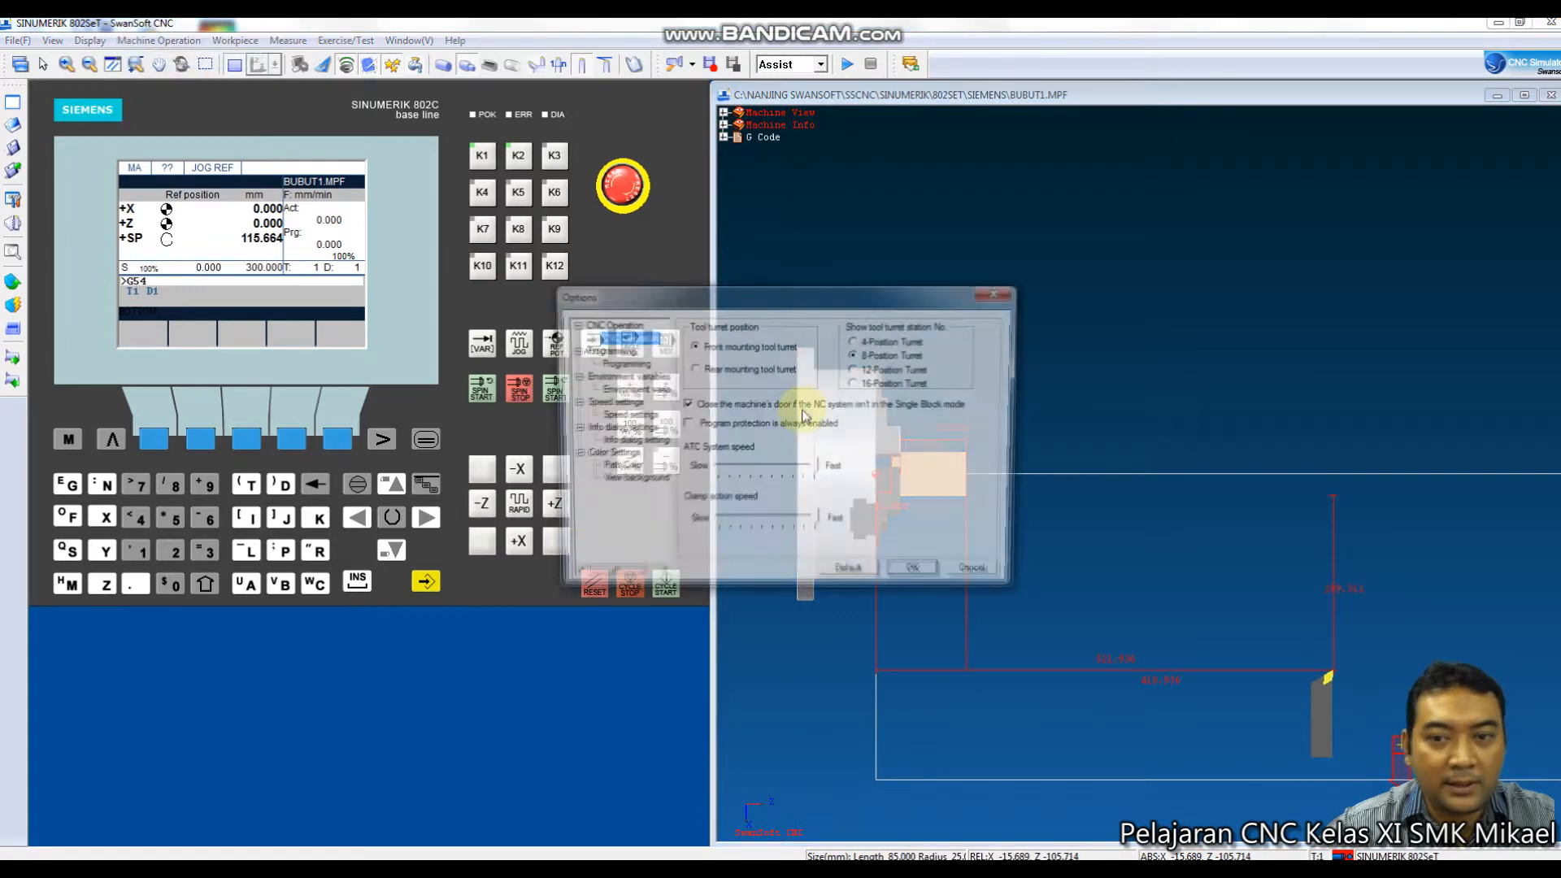
left_click(692, 369)
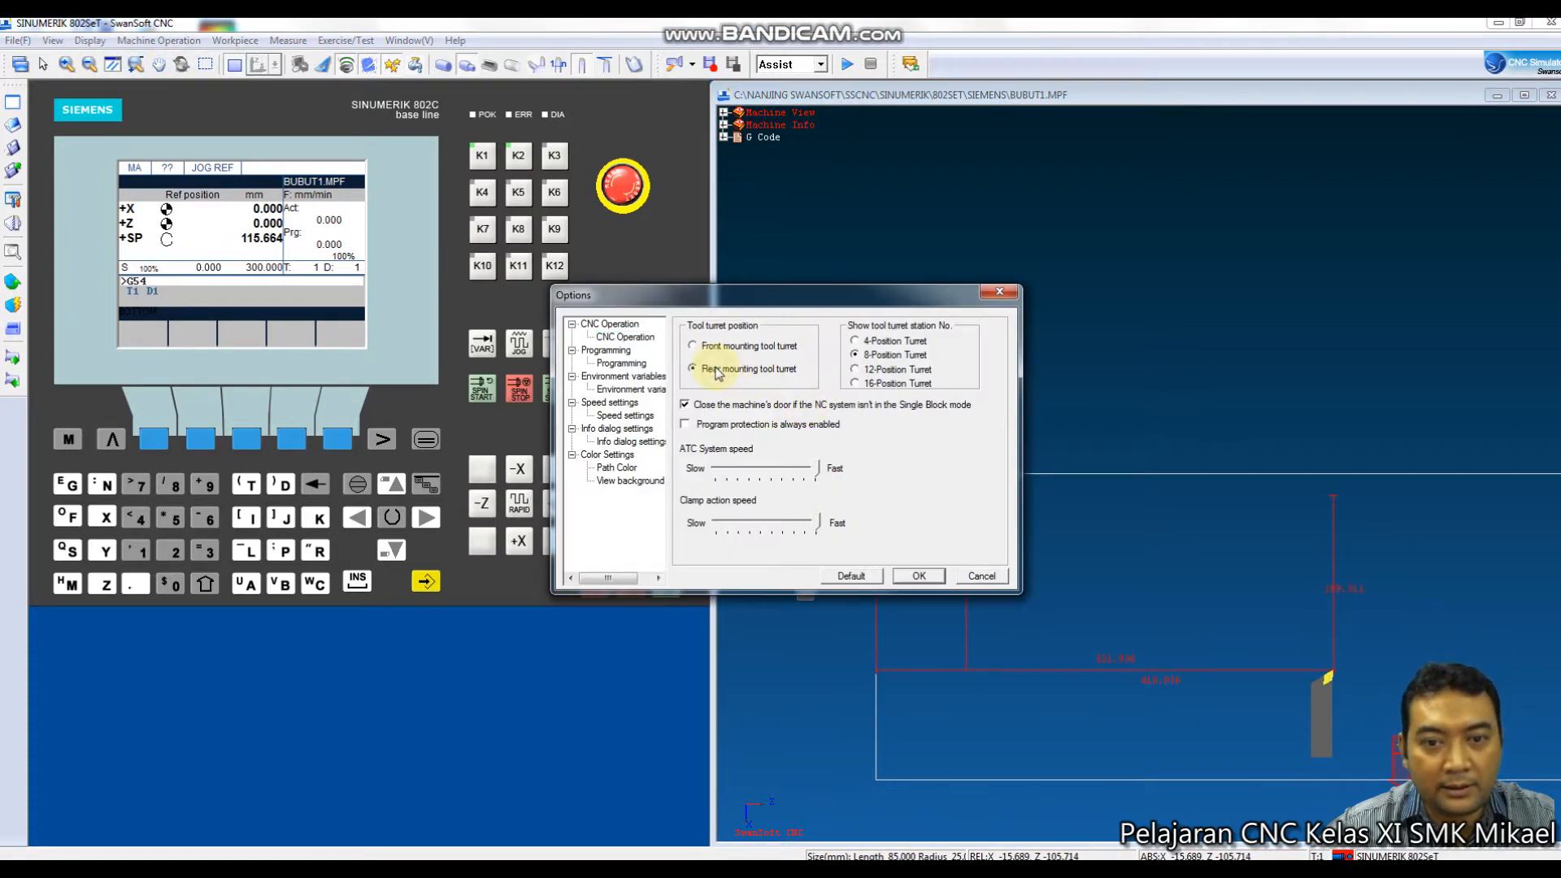
left_click(910, 577)
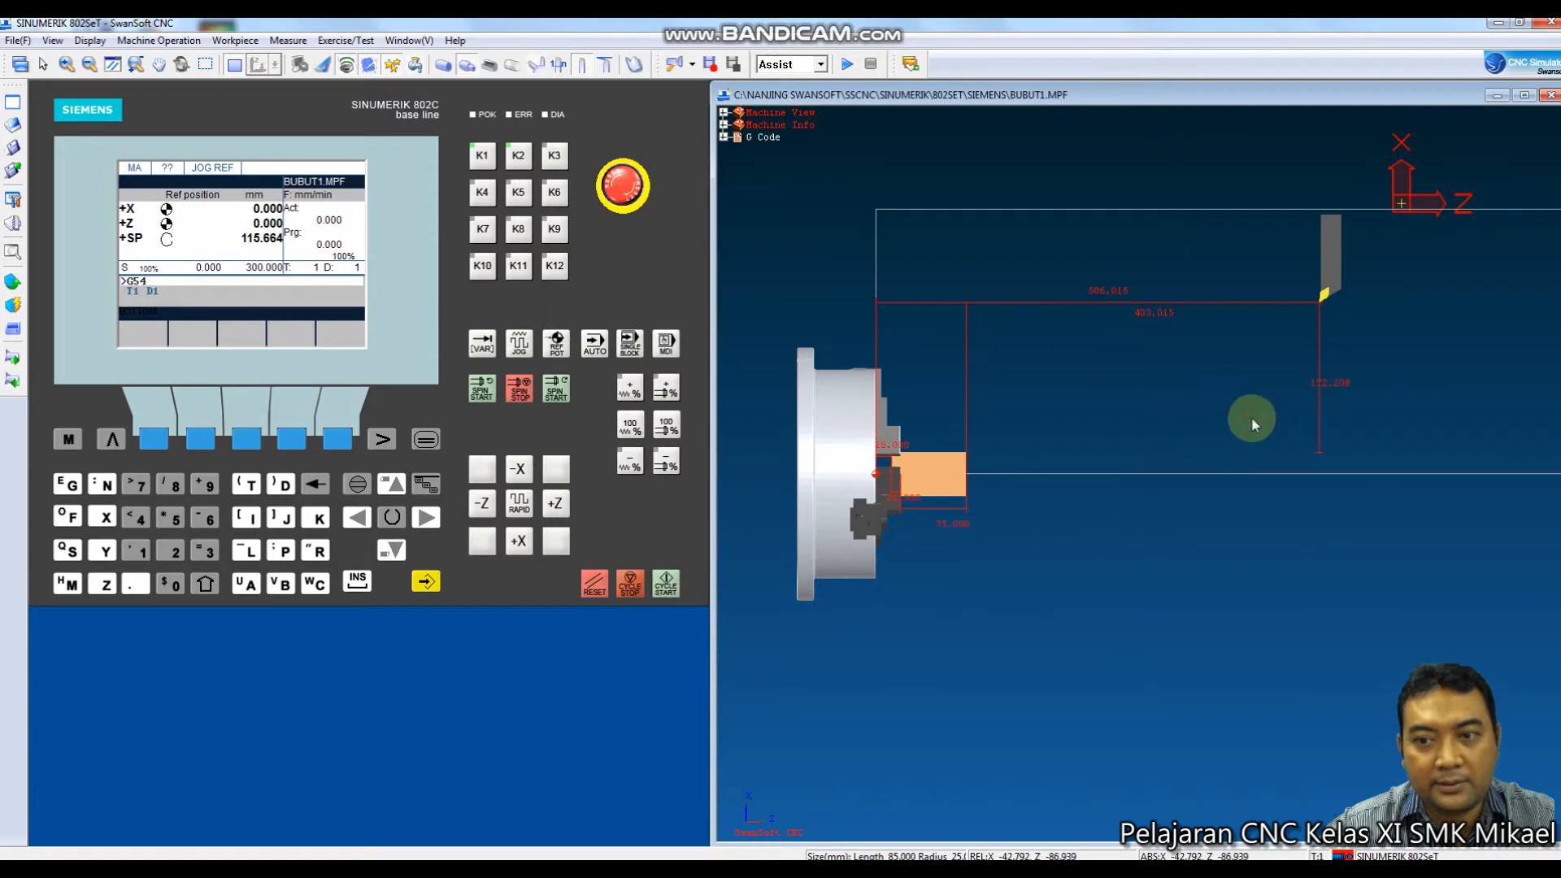
Switch to JOG mode and rapid the tool along -Z and -X to about X -204.8, Z -470.2, near the workpiece.
scroll(1052, 391, "up", 2)
scroll(1053, 391, "up", 1)
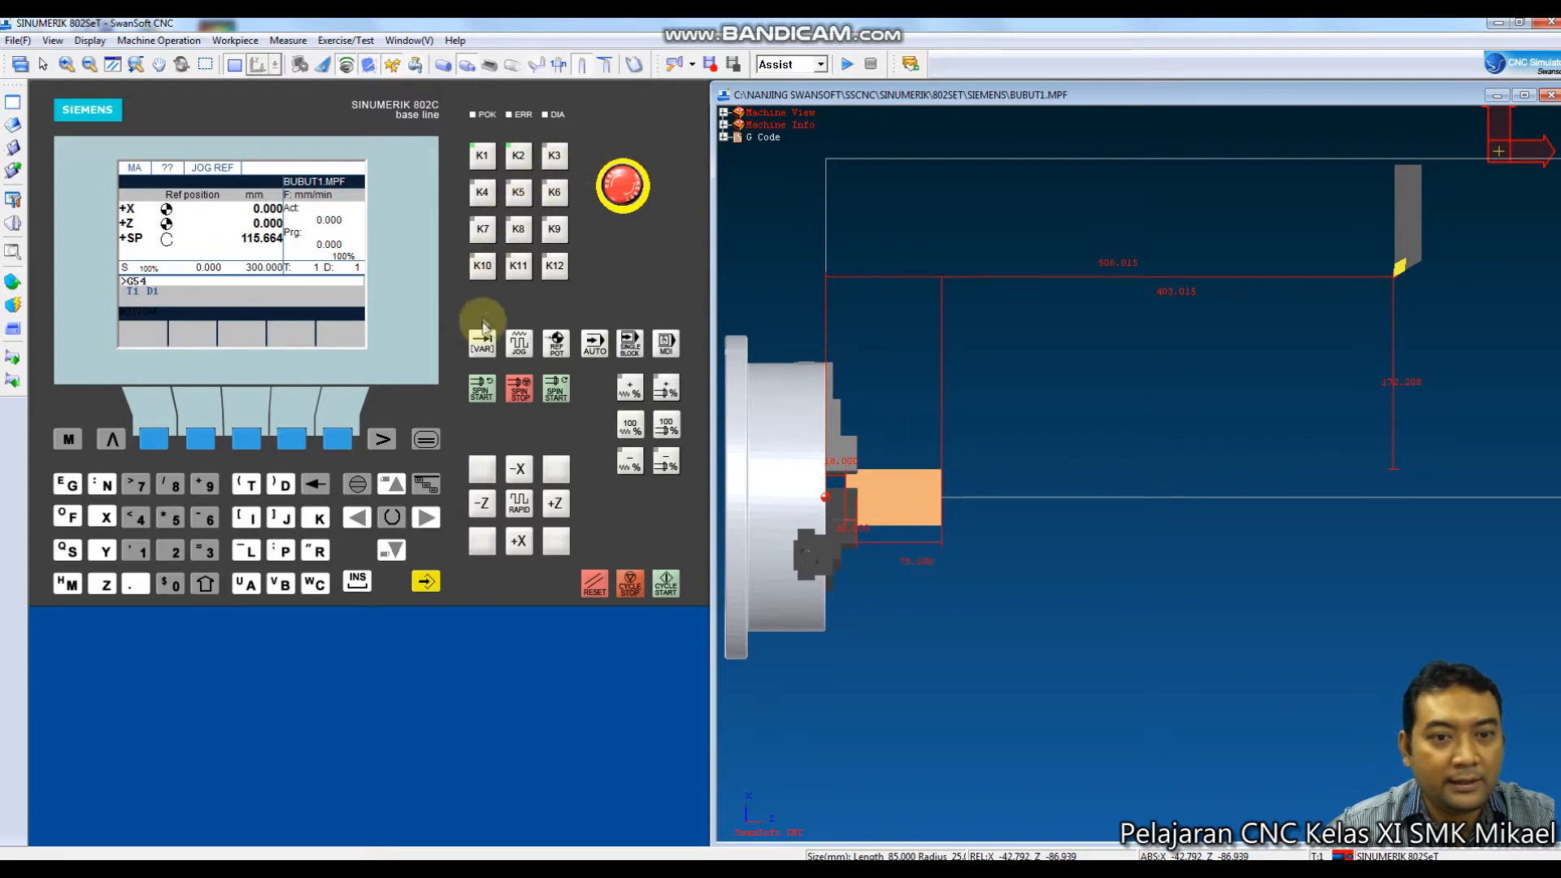
left_click(519, 343)
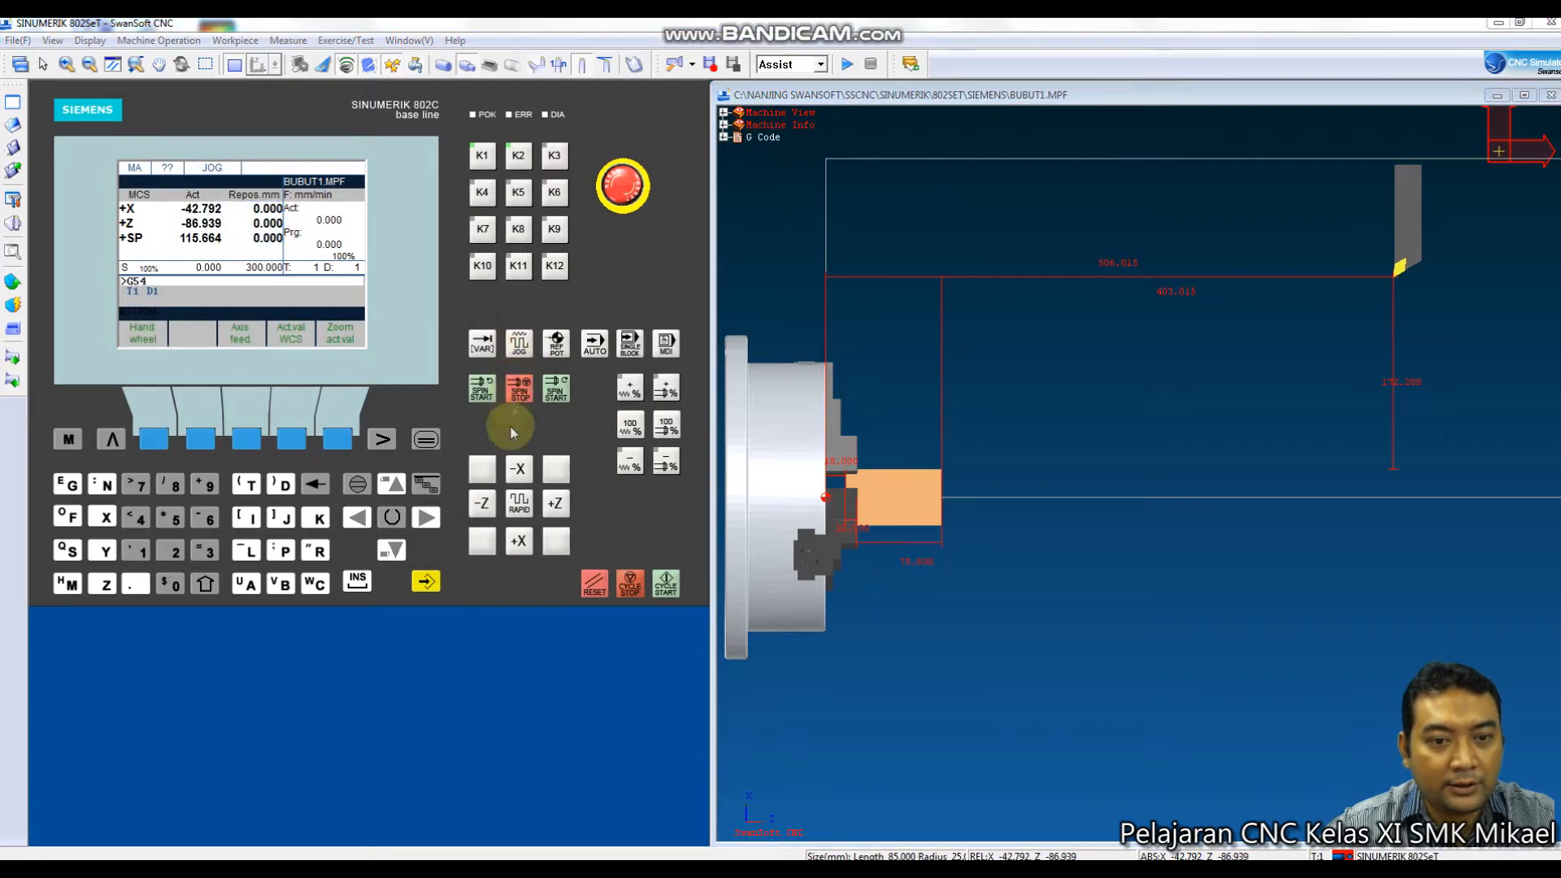
left_click_drag(484, 506, 484, 506)
left_click(518, 506)
left_click_drag(486, 506, 490, 509)
left_click_drag(518, 470, 487, 506)
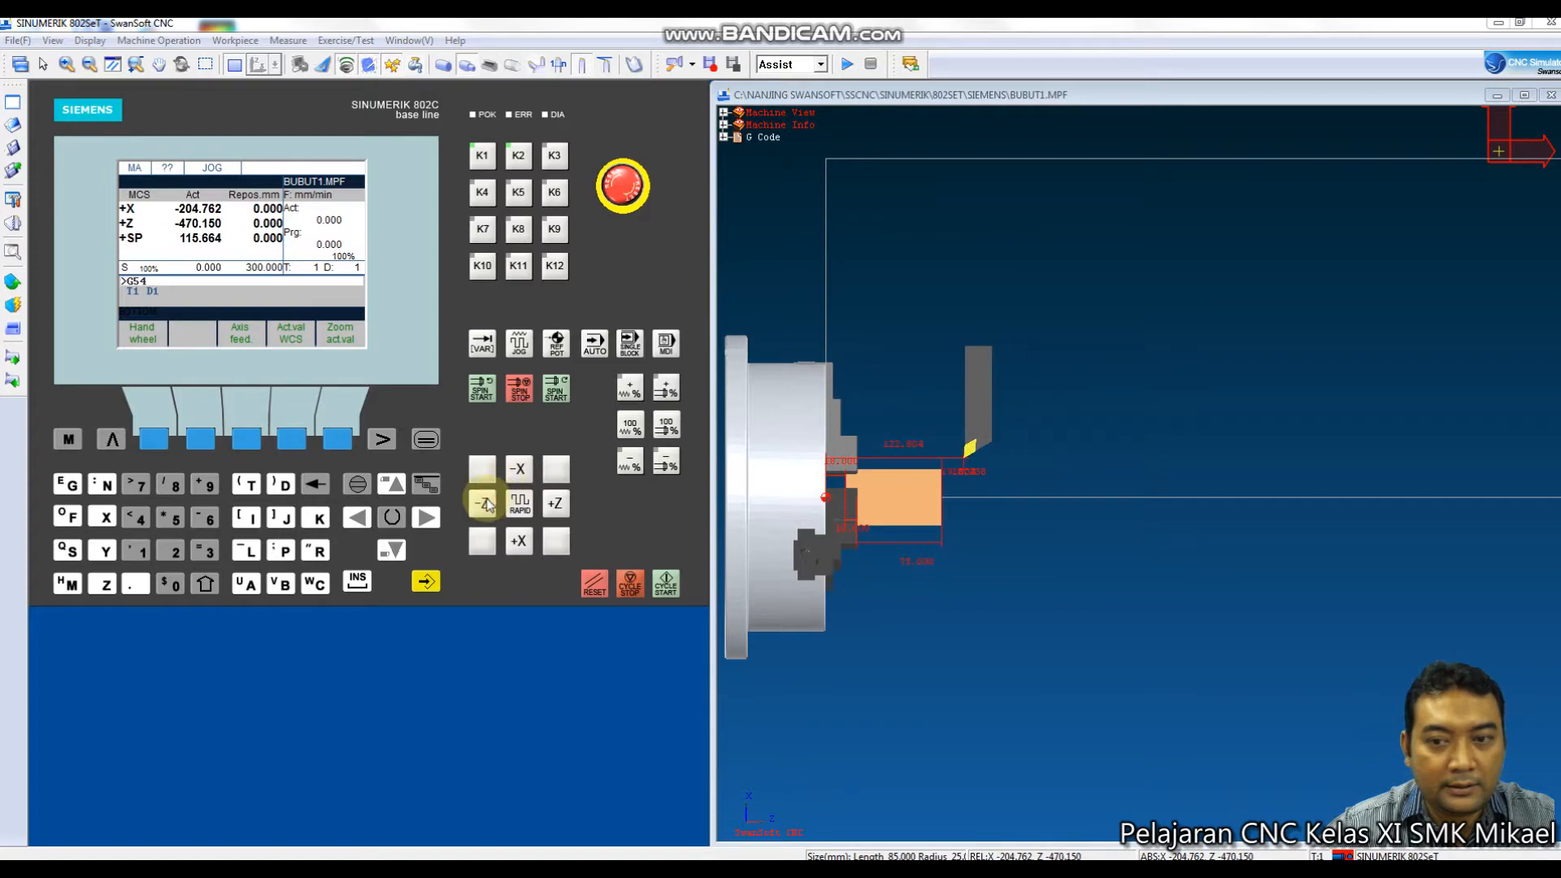
Turn off rapid traverse and jog the tool along -Z to about Z -479.6, closer to the workpiece's end face.
left_click(520, 507)
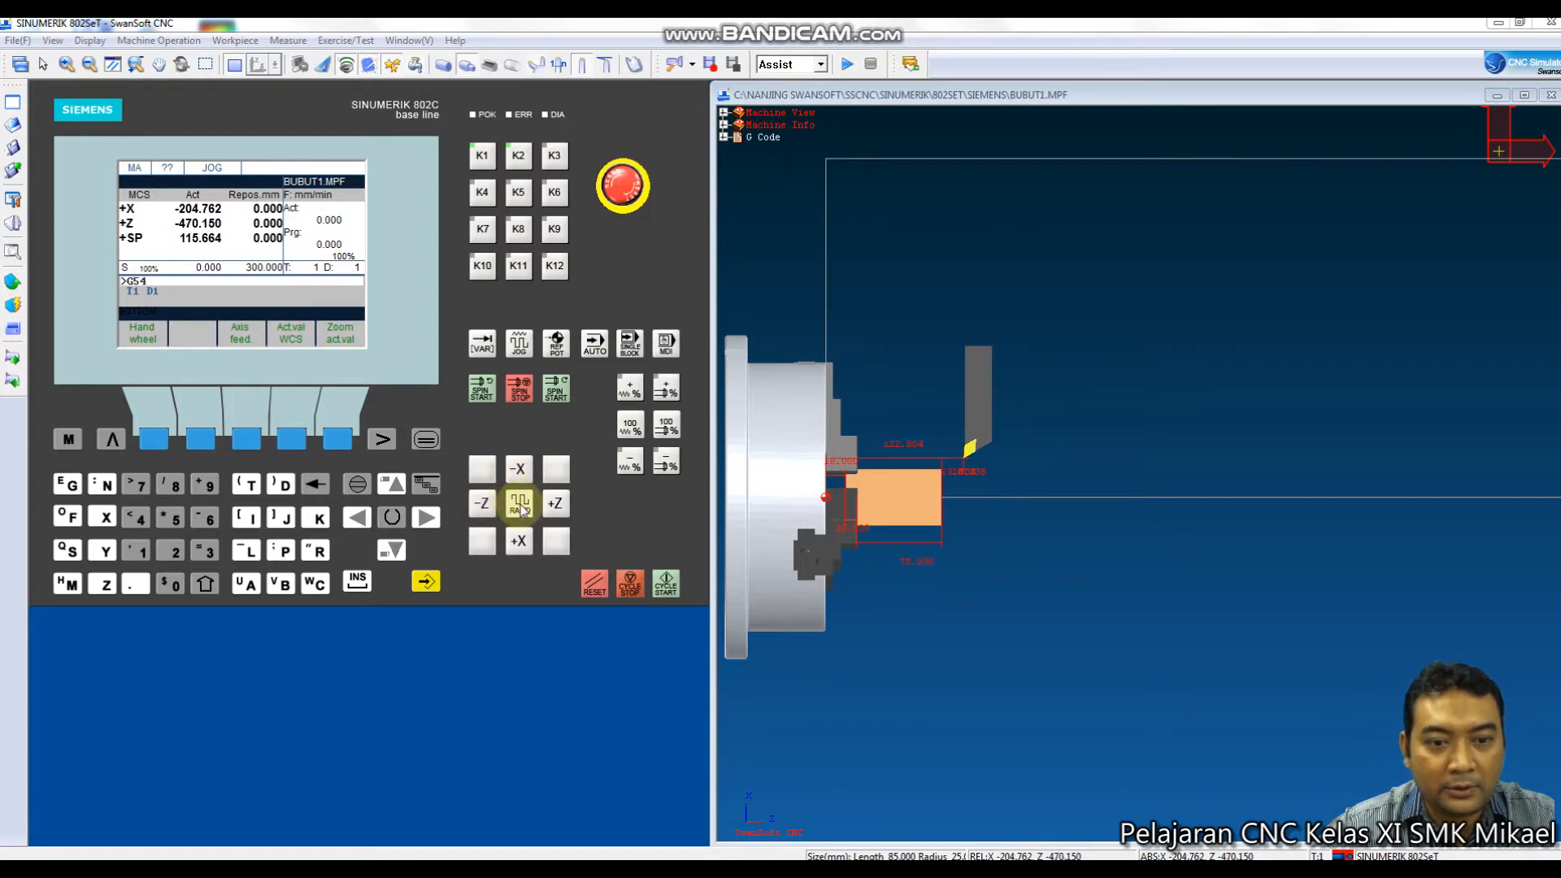
left_click(929, 478)
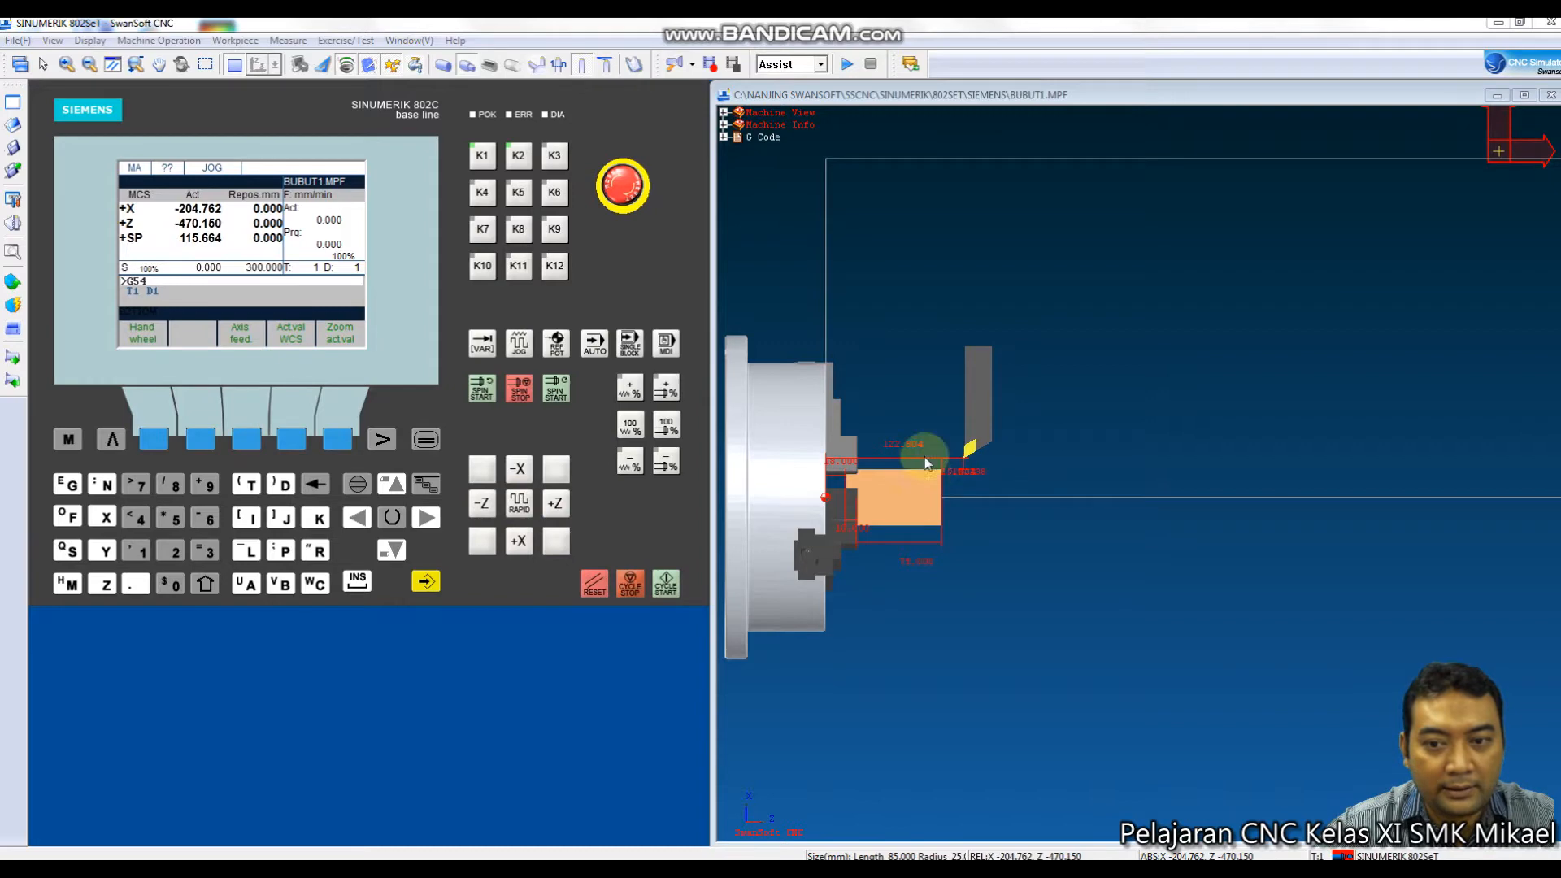
scroll(928, 475, "up", 3)
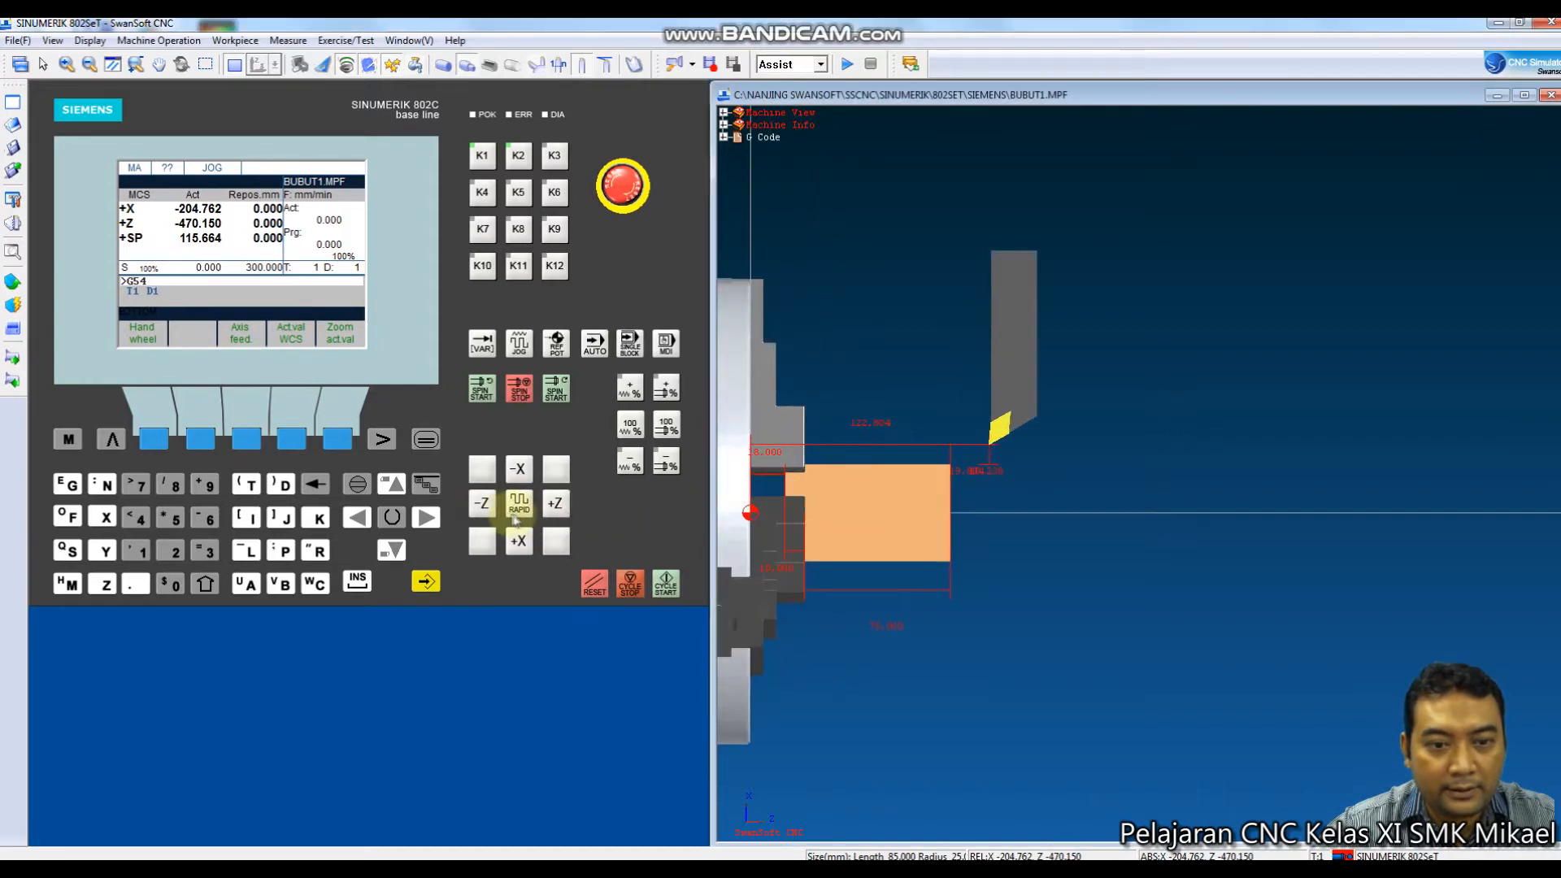
left_click(486, 504)
left_click(974, 470)
scroll(1258, 393, "down", 4)
scroll(992, 454, "up", 4)
scroll(983, 455, "down", 1)
scroll(1170, 444, "down", 2)
scroll(765, 453, "up", 3)
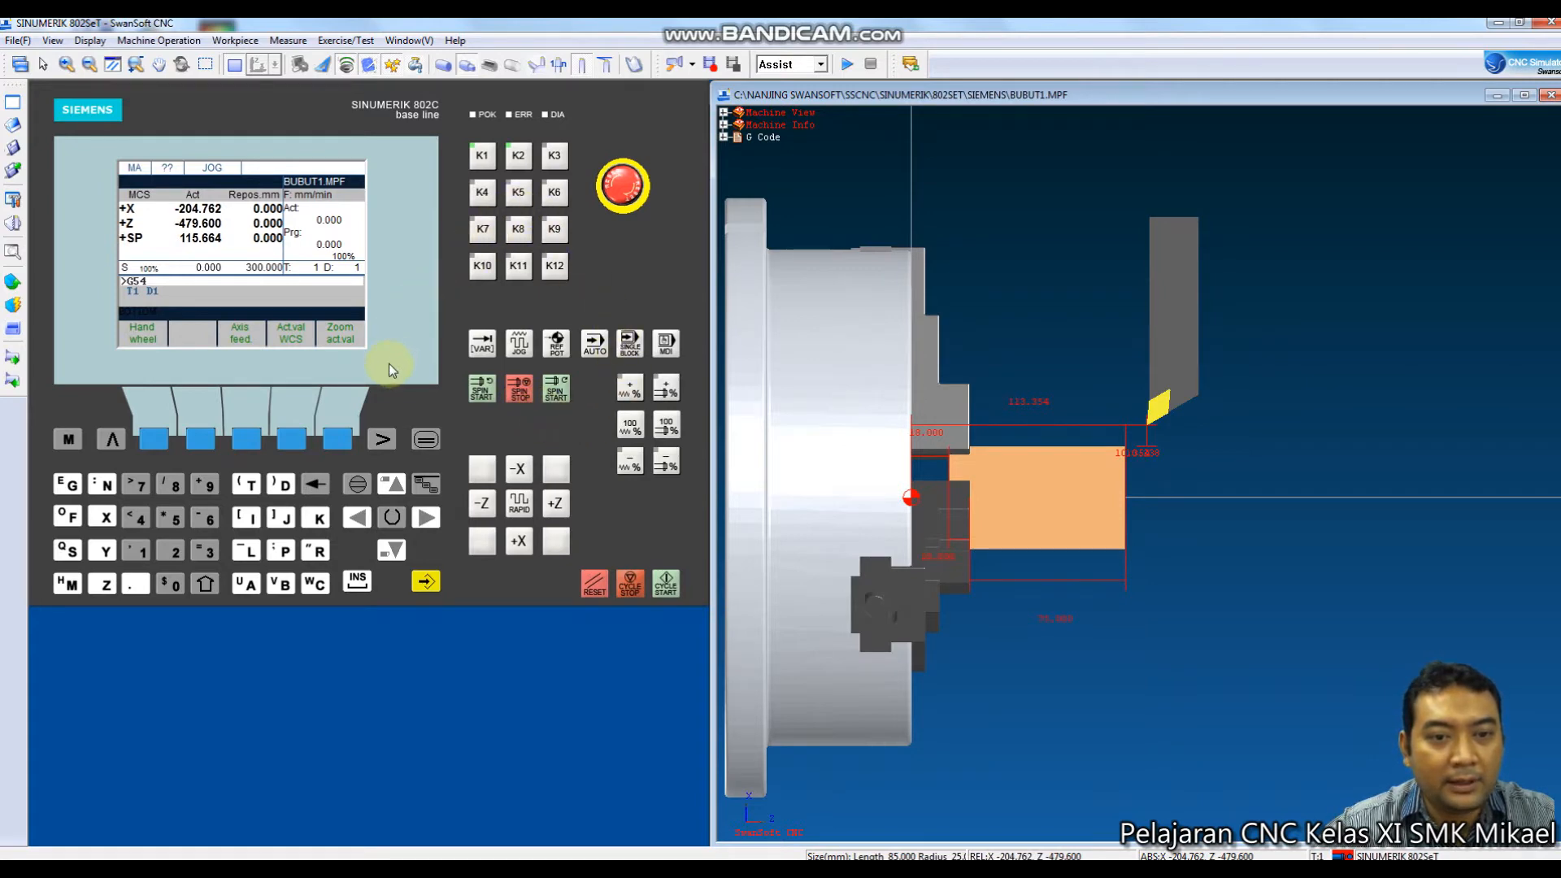
Start the spindle manually for a short test run and stop it again.
left_click(554, 392)
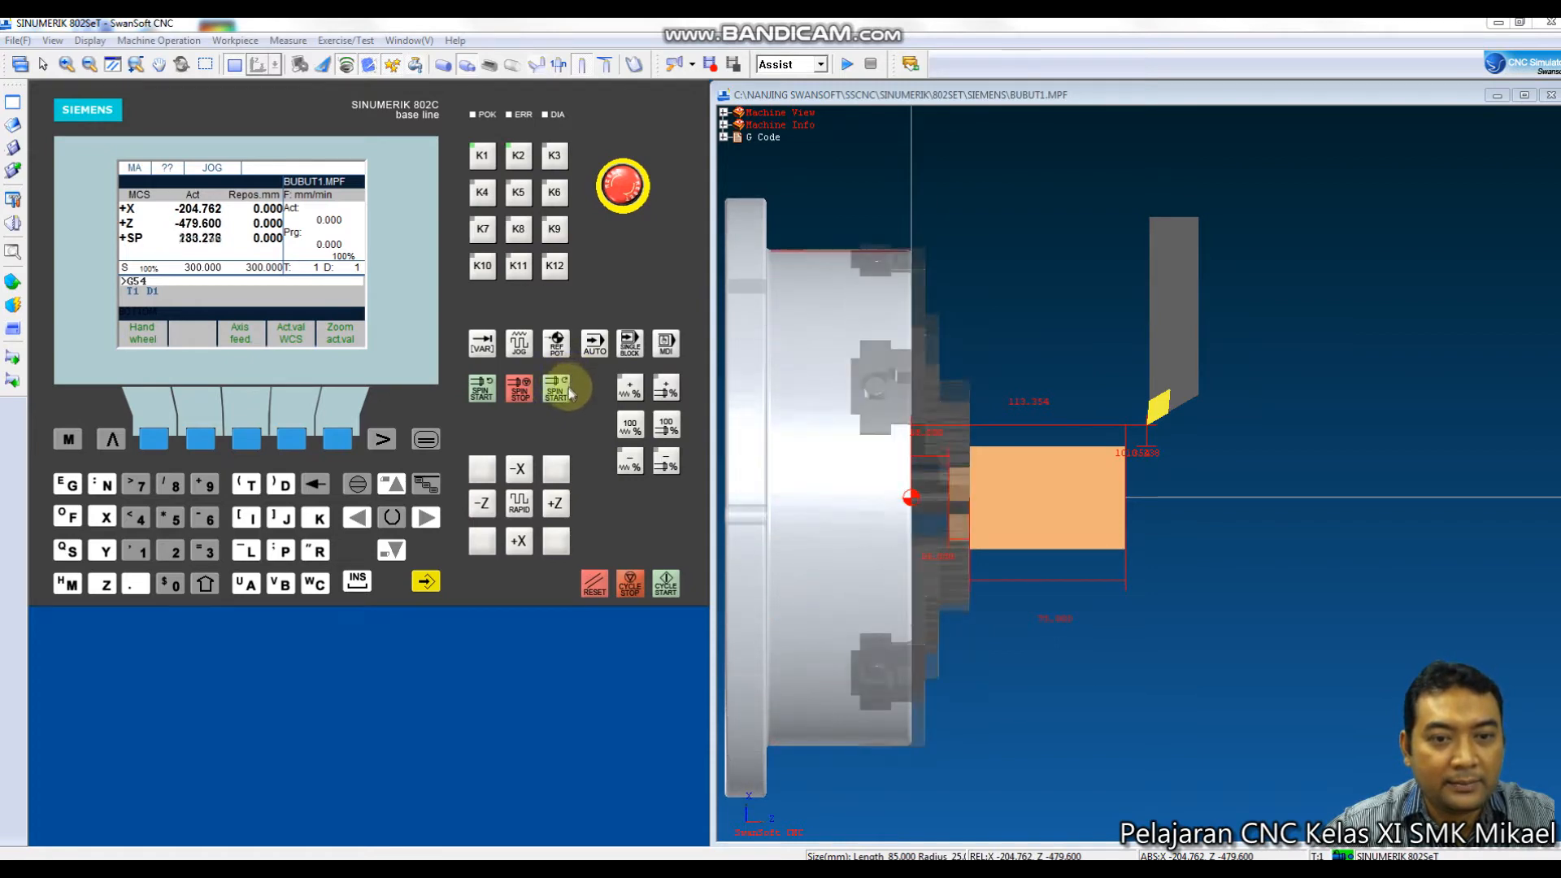
left_click(520, 387)
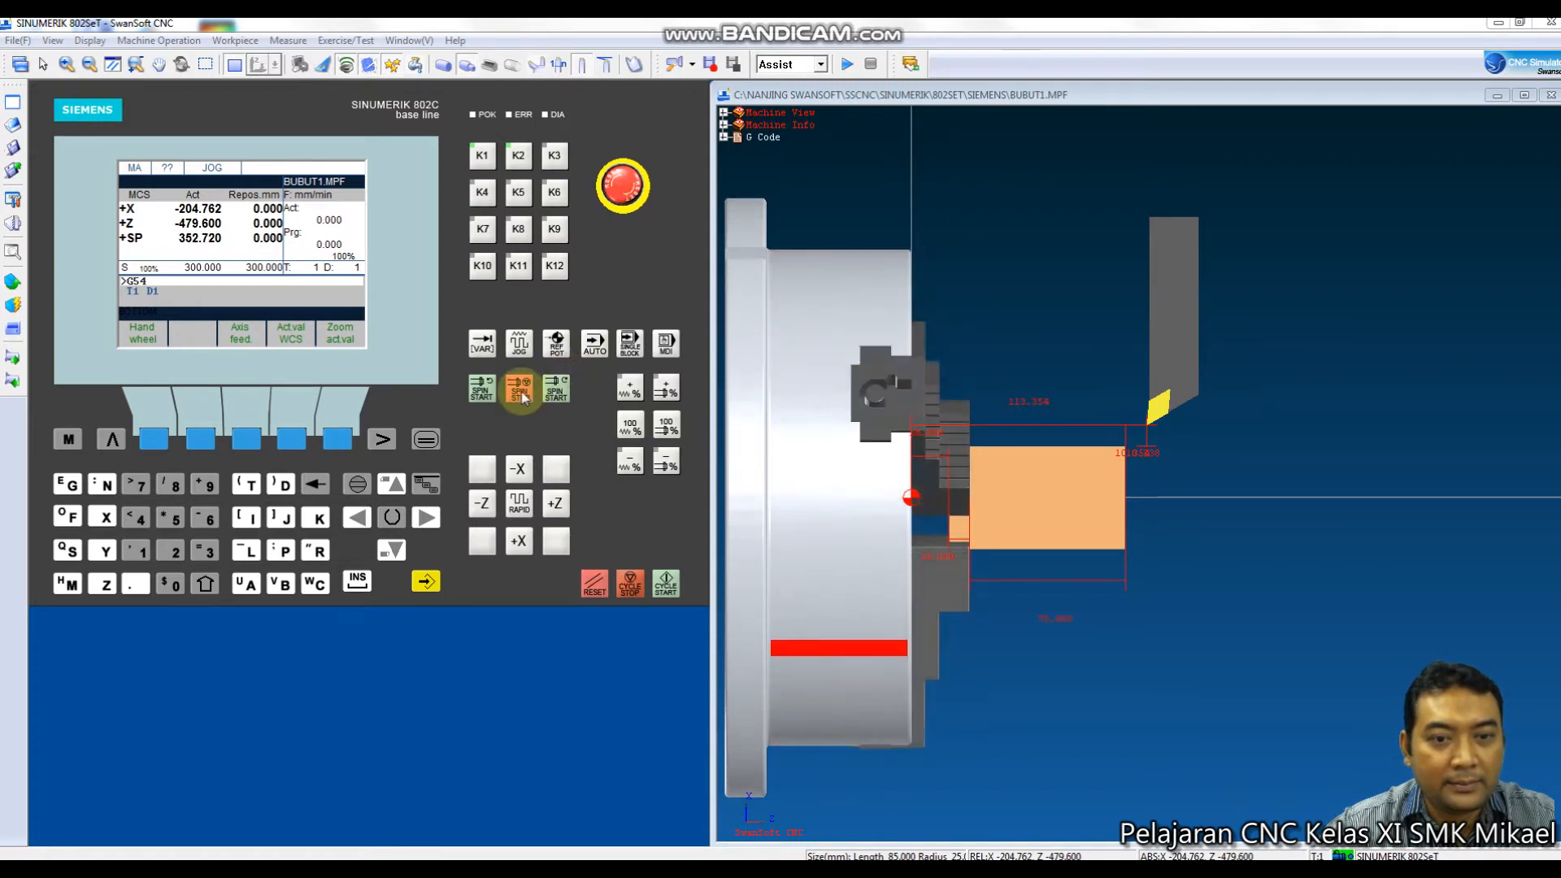
Switch to MDA mode and enter a block commanding a spindle speed of S800 with an M function.
left_click(664, 347)
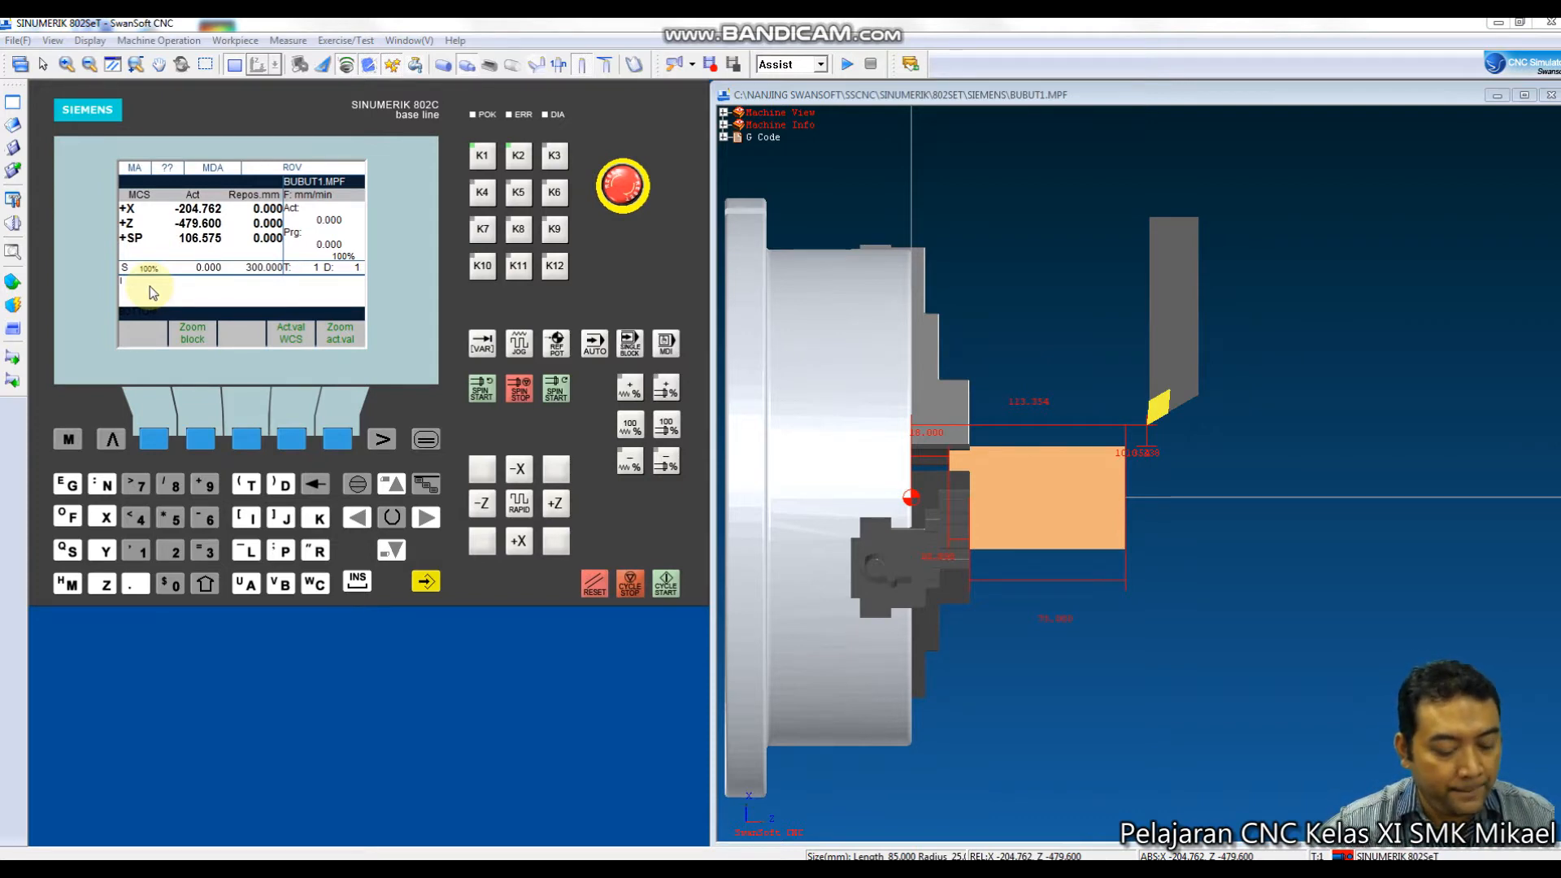
type("S800 M")
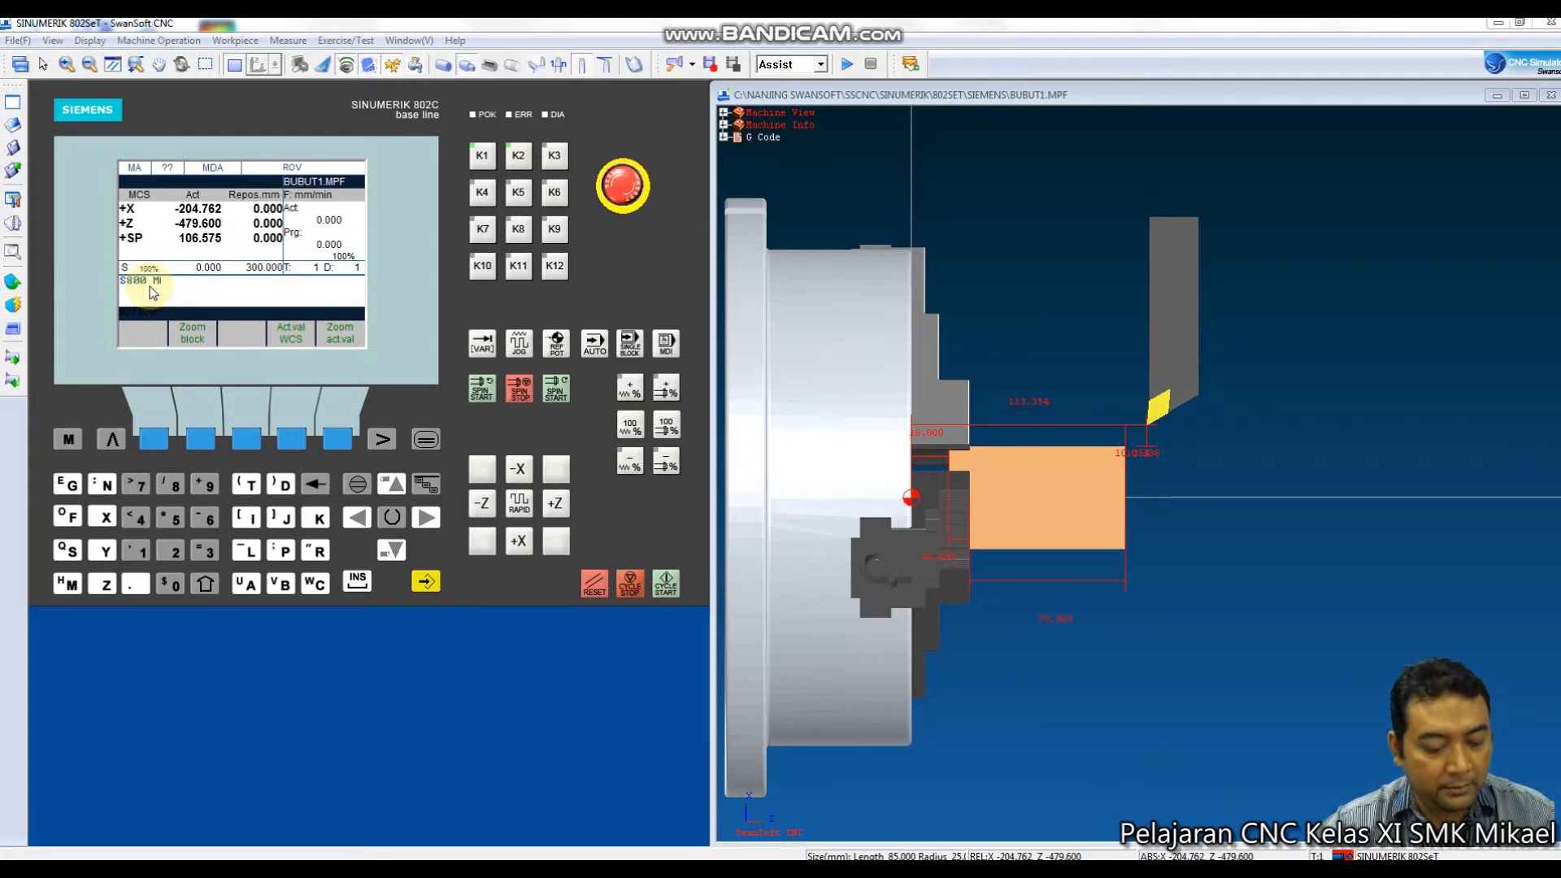
left_click(421, 583)
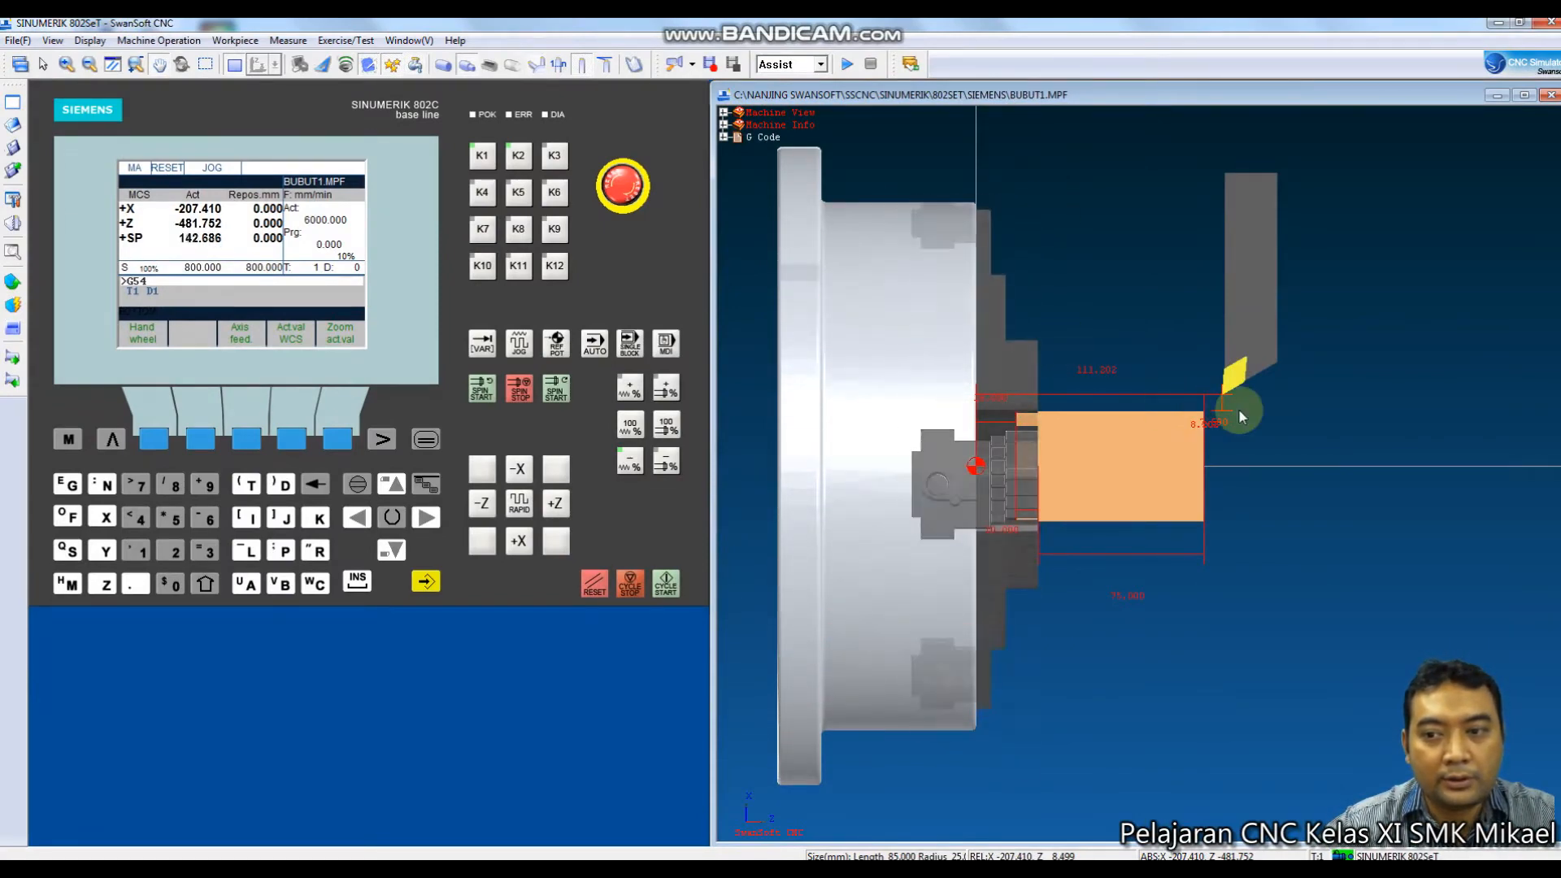
Jog the tool in JOG mode along -X to about X -214.2, just above the workpiece's outer surface.
scroll(1238, 411, "up", 1)
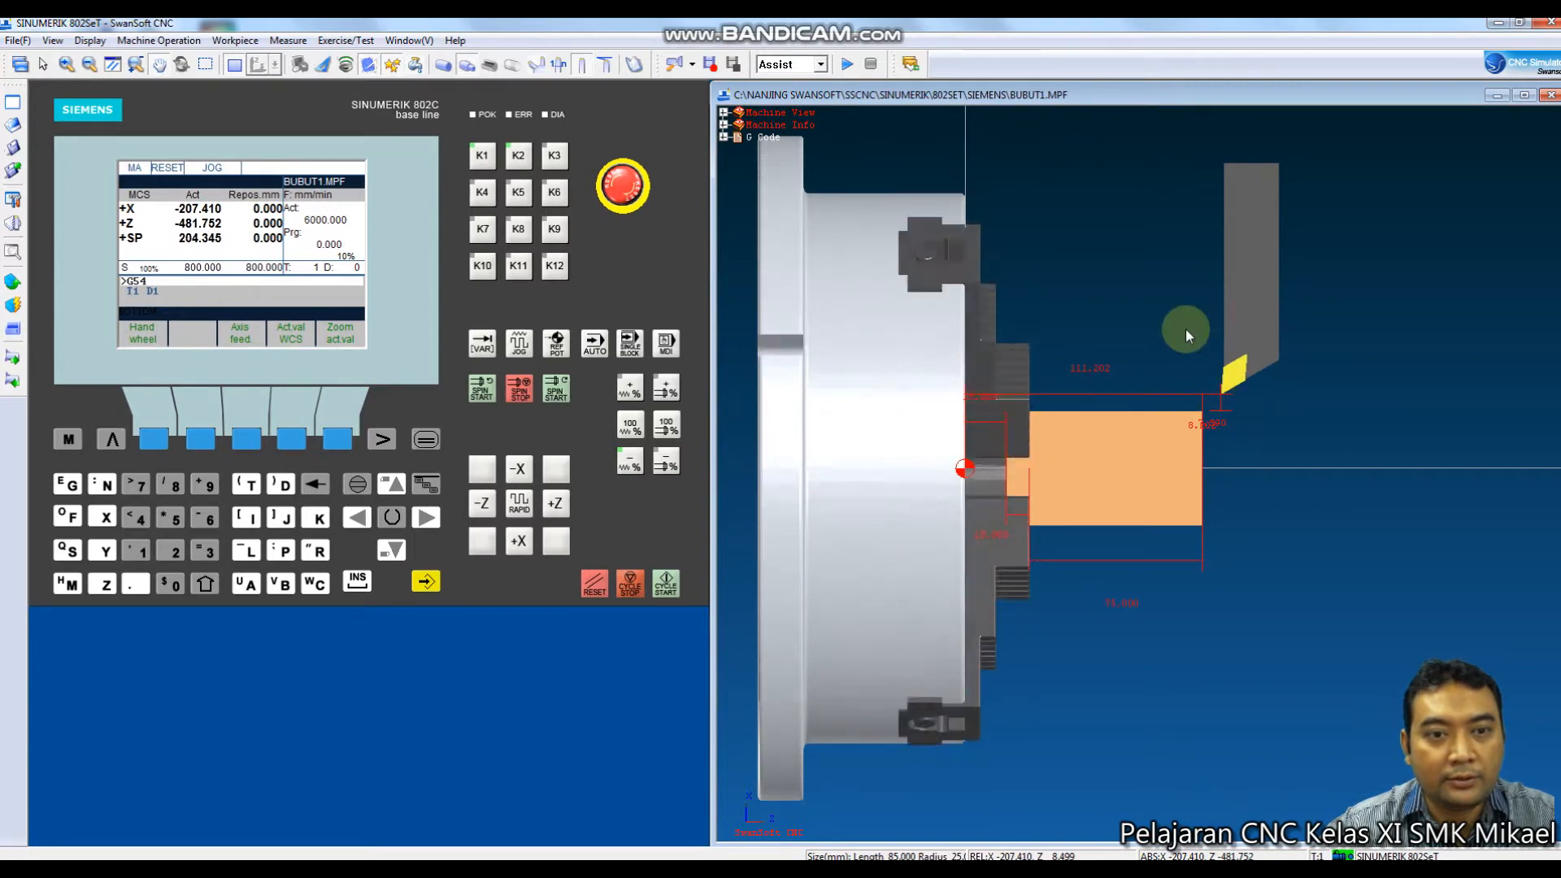
scroll(1220, 400, "up", 3)
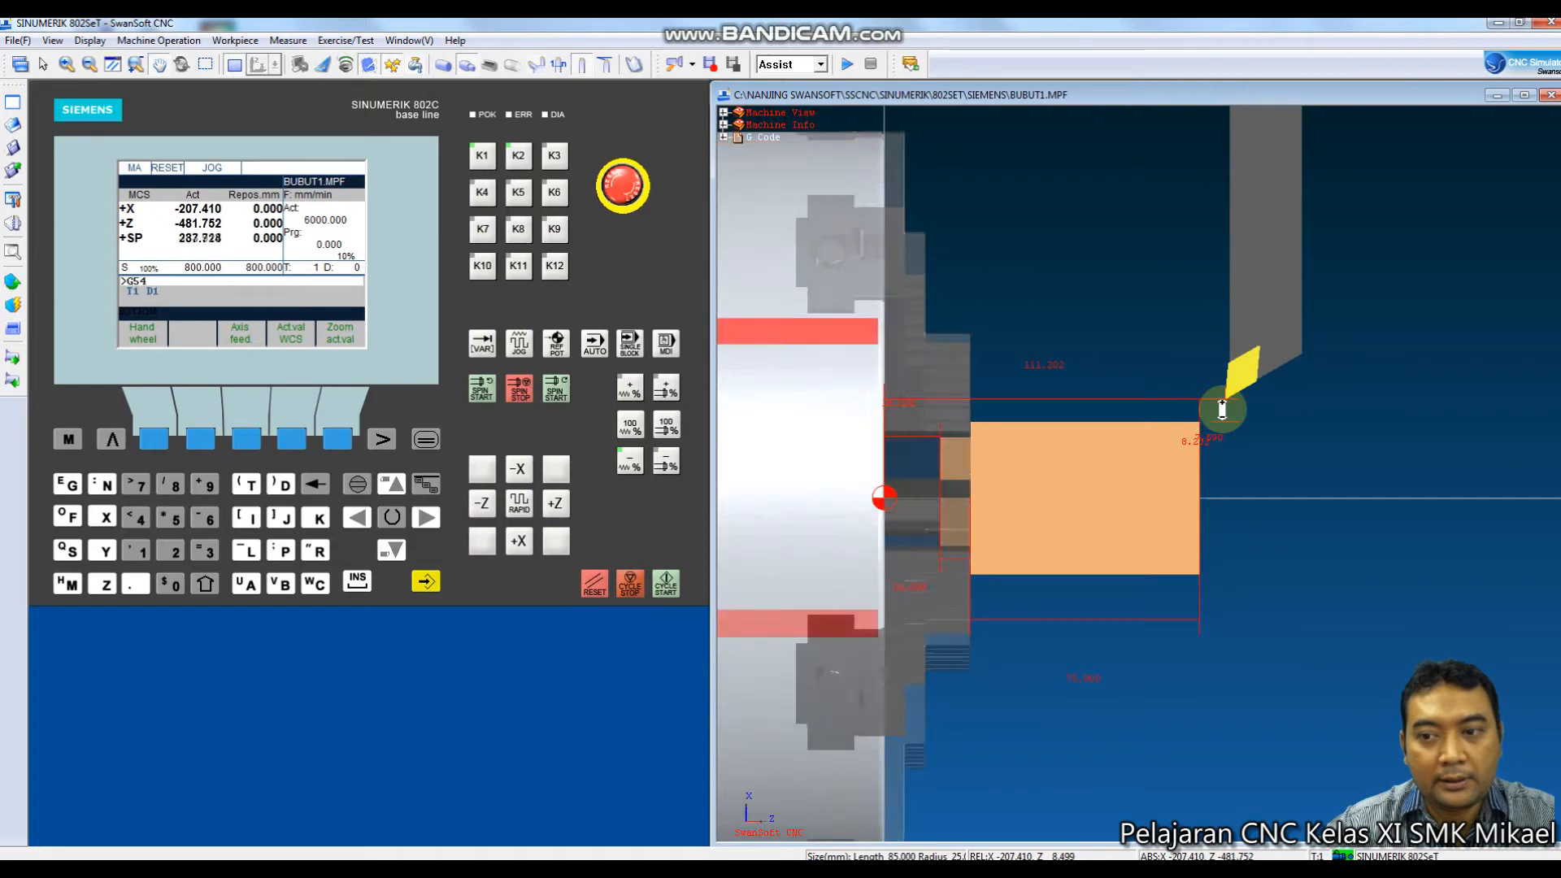
scroll(1221, 400, "up", 4)
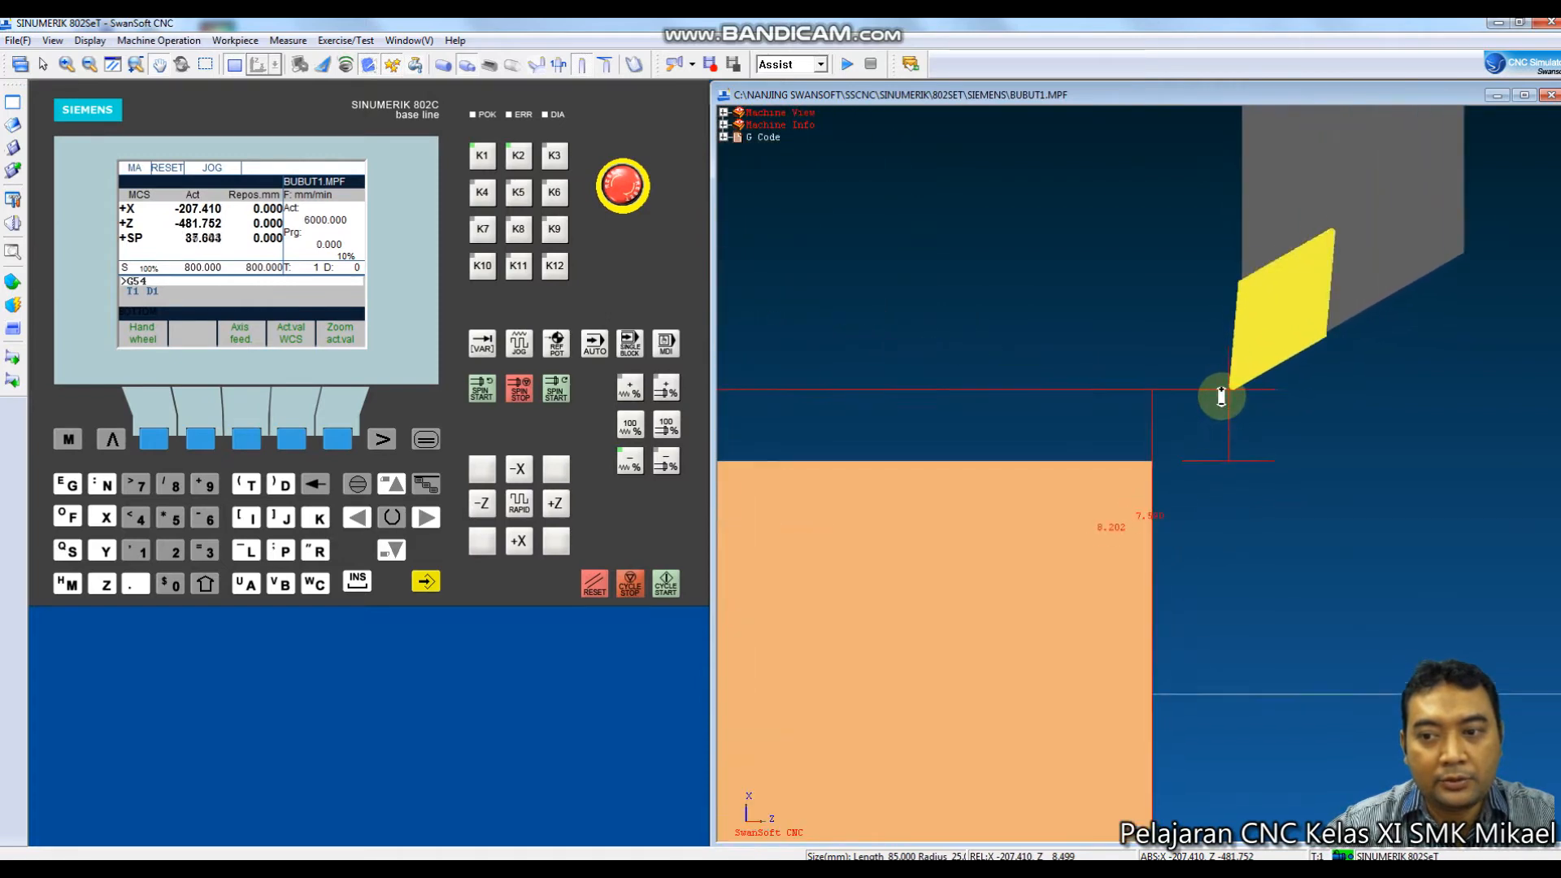
scroll(1220, 397, "up", 1)
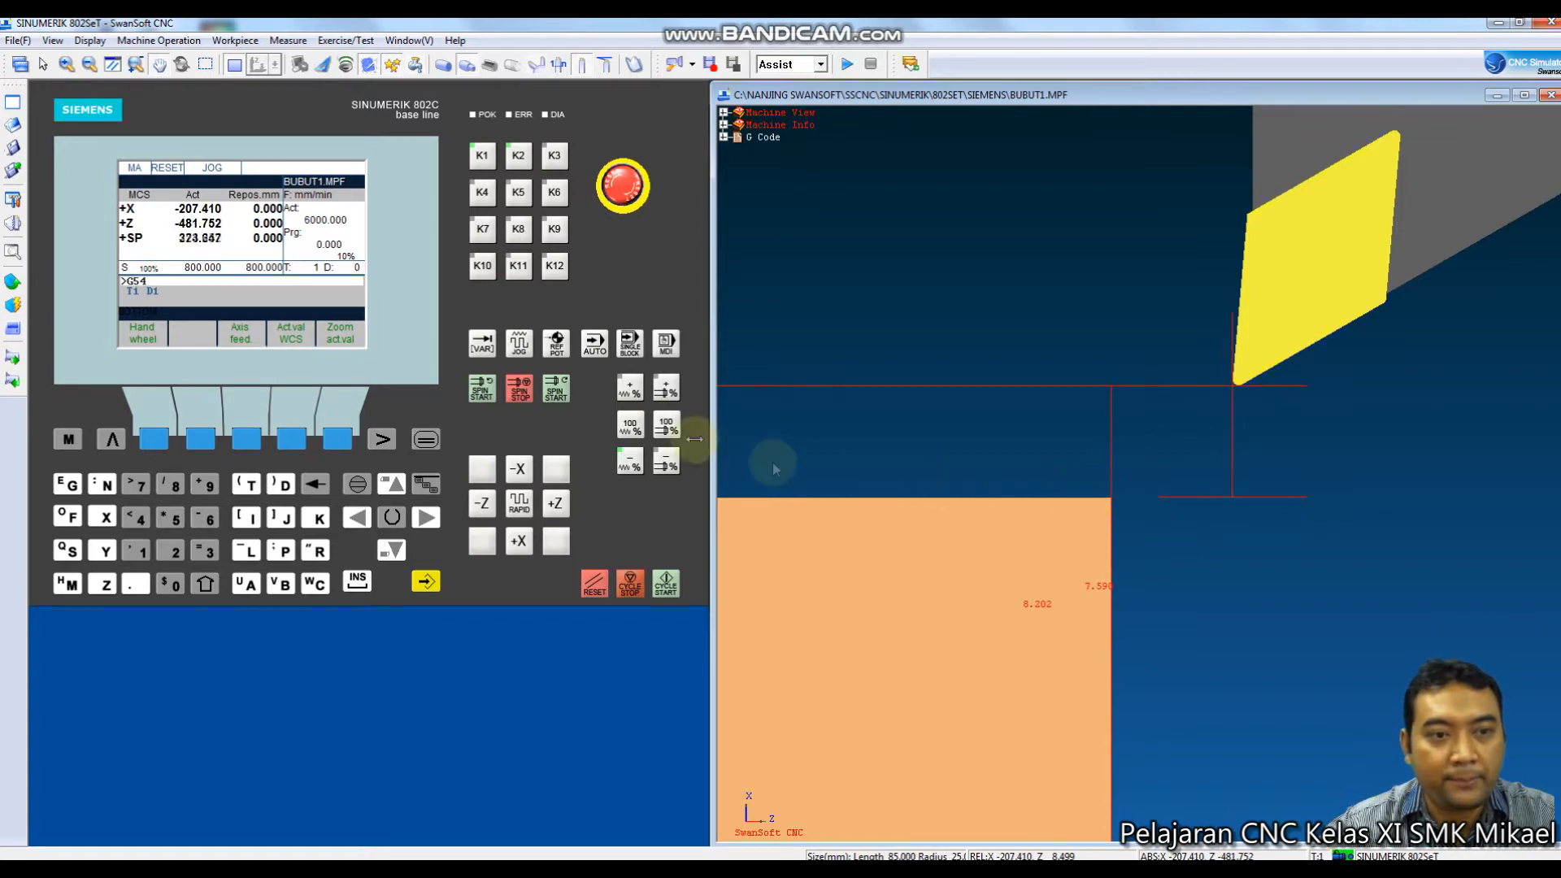
left_click(520, 345)
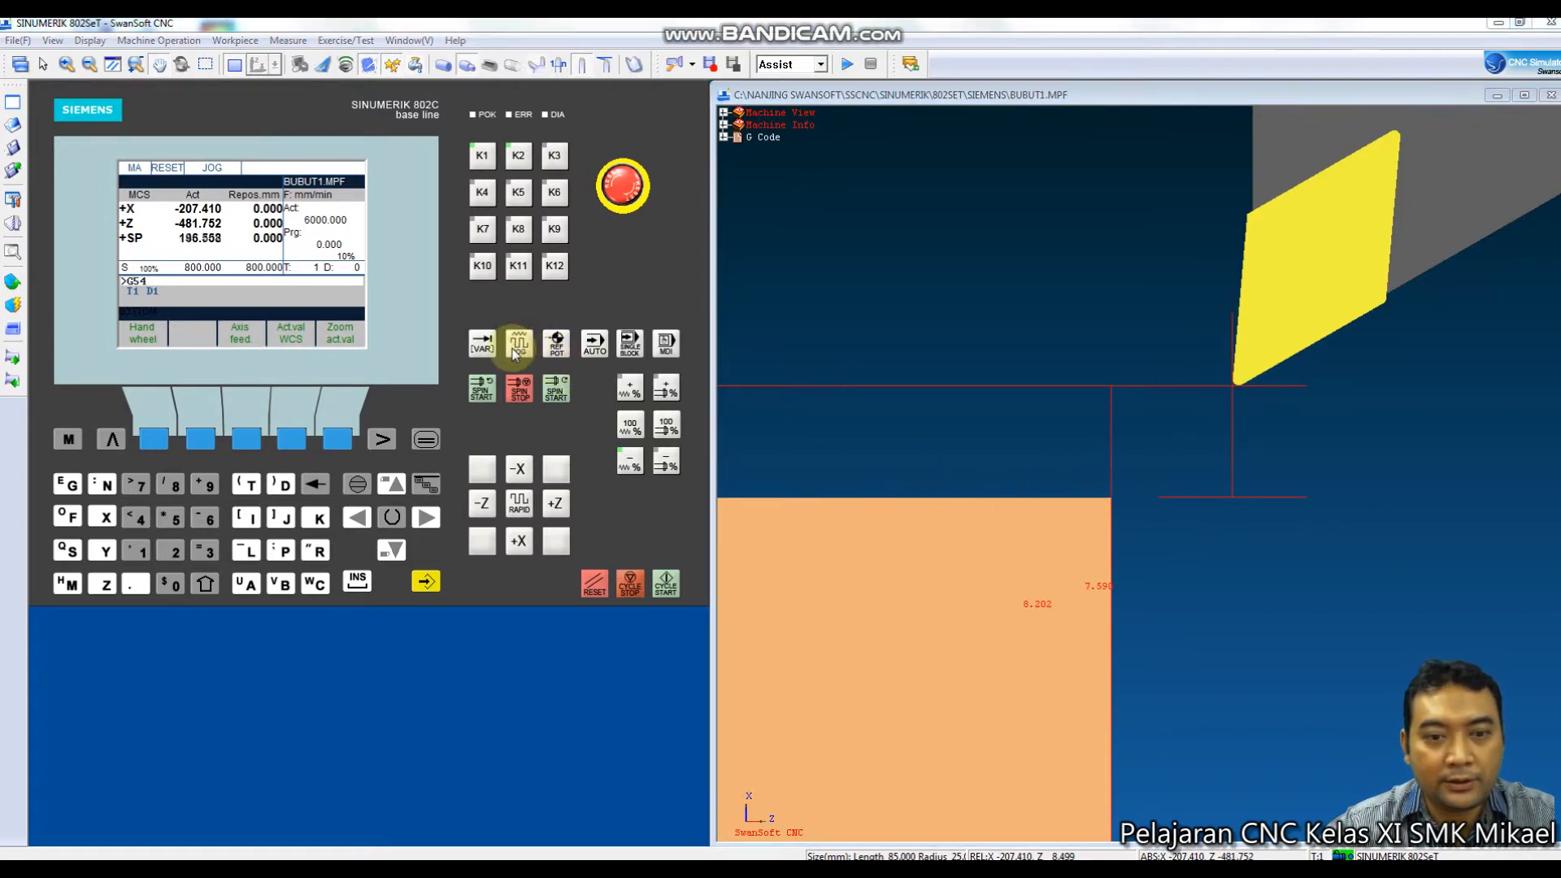
left_click(521, 392)
left_click(518, 471)
left_click(518, 474)
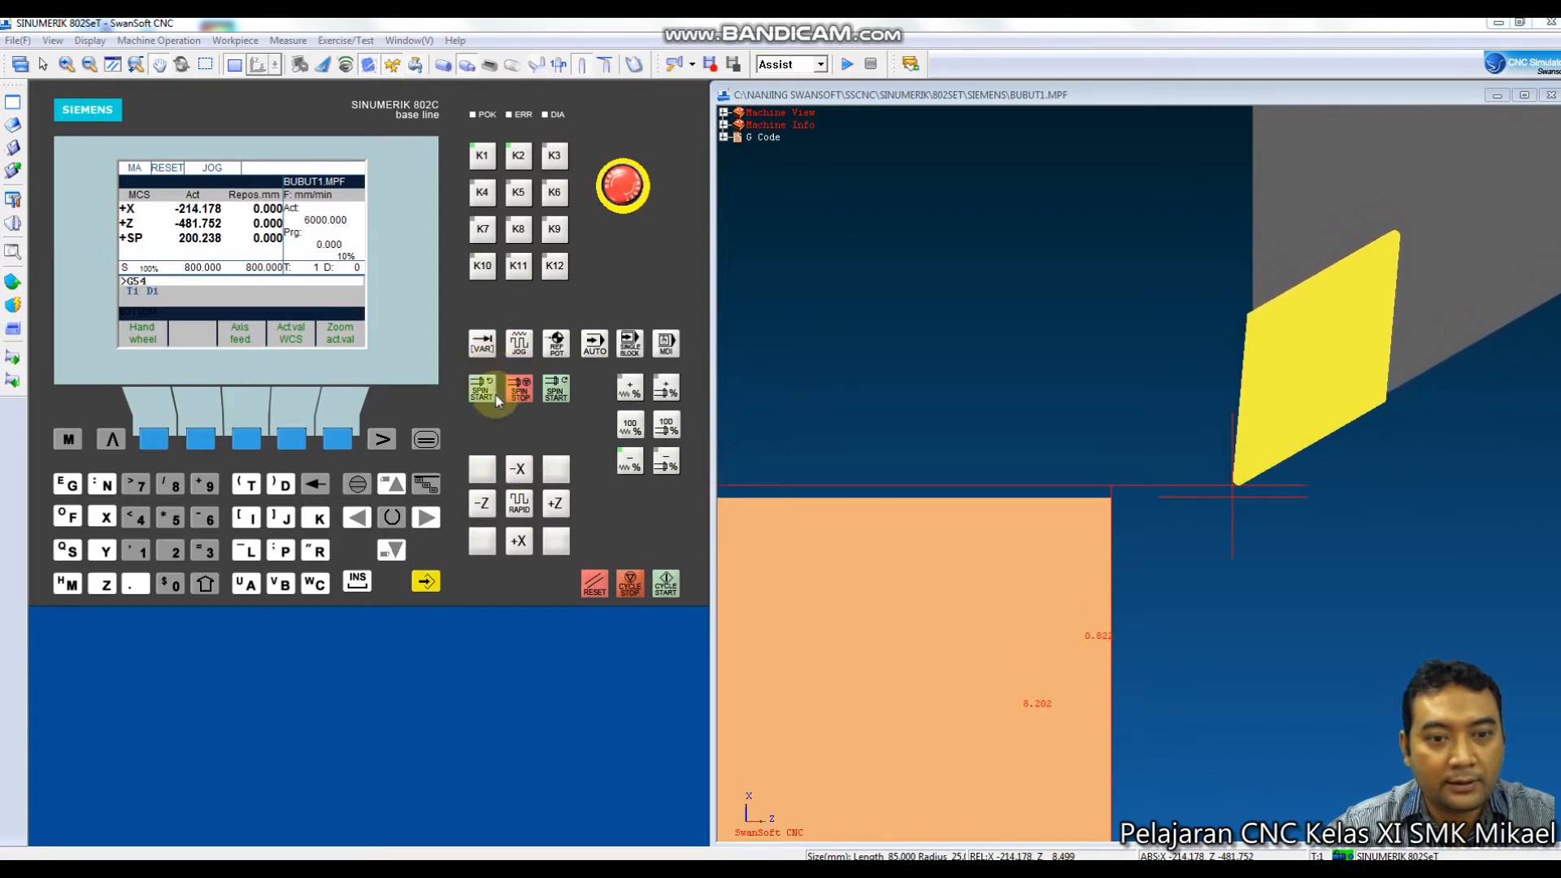
Set the jog increment to 100 INC and step the tool along -X and -Z to X -215.078, Z -486.552.
left_click(482, 343)
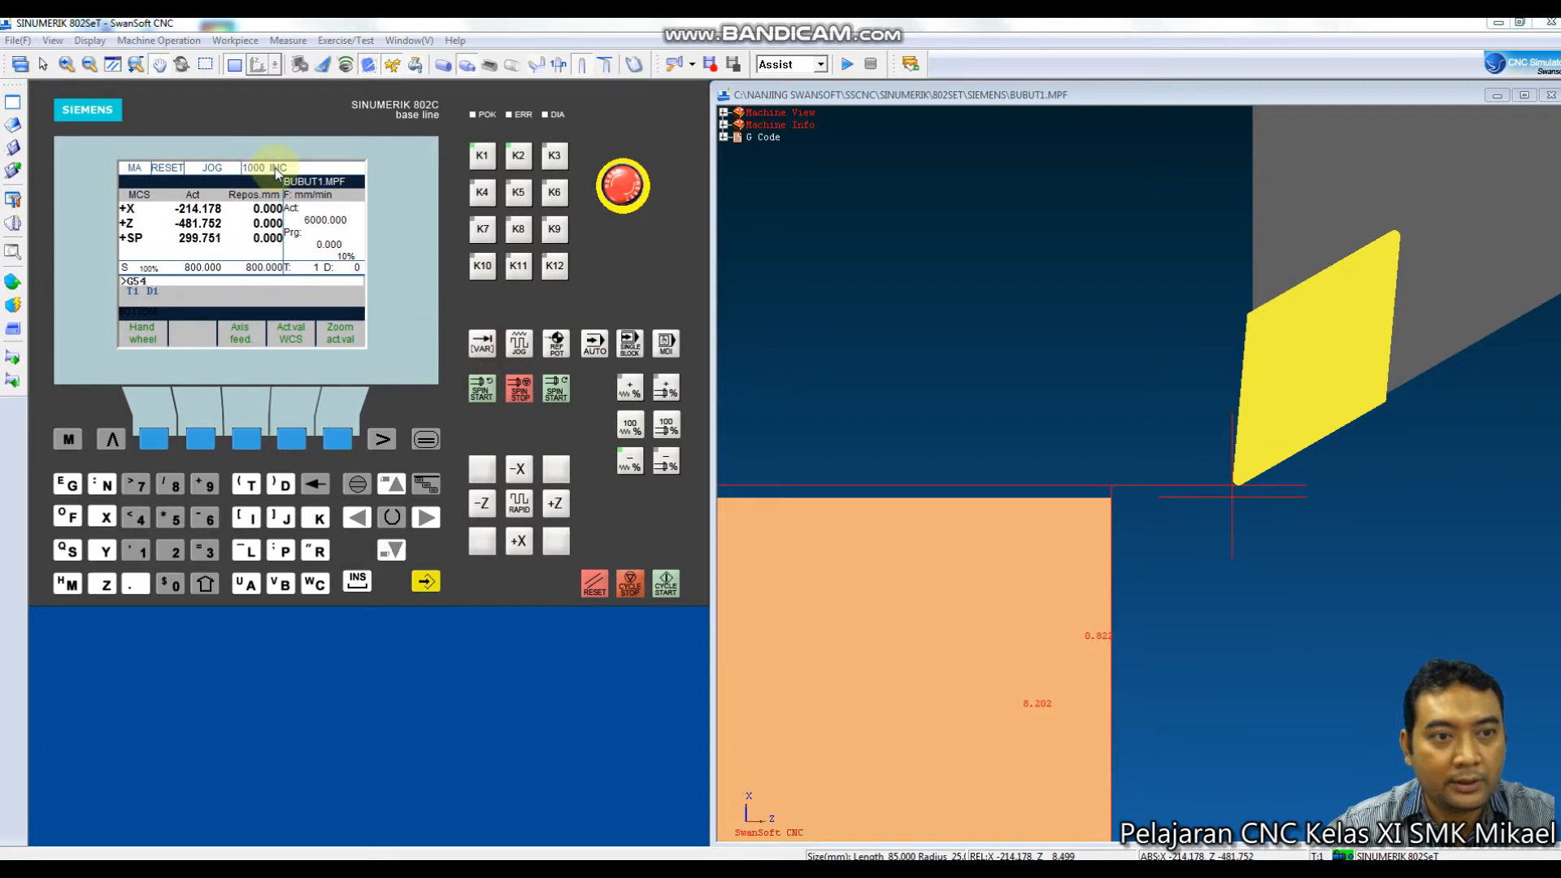
left_click(482, 344)
left_click(482, 345)
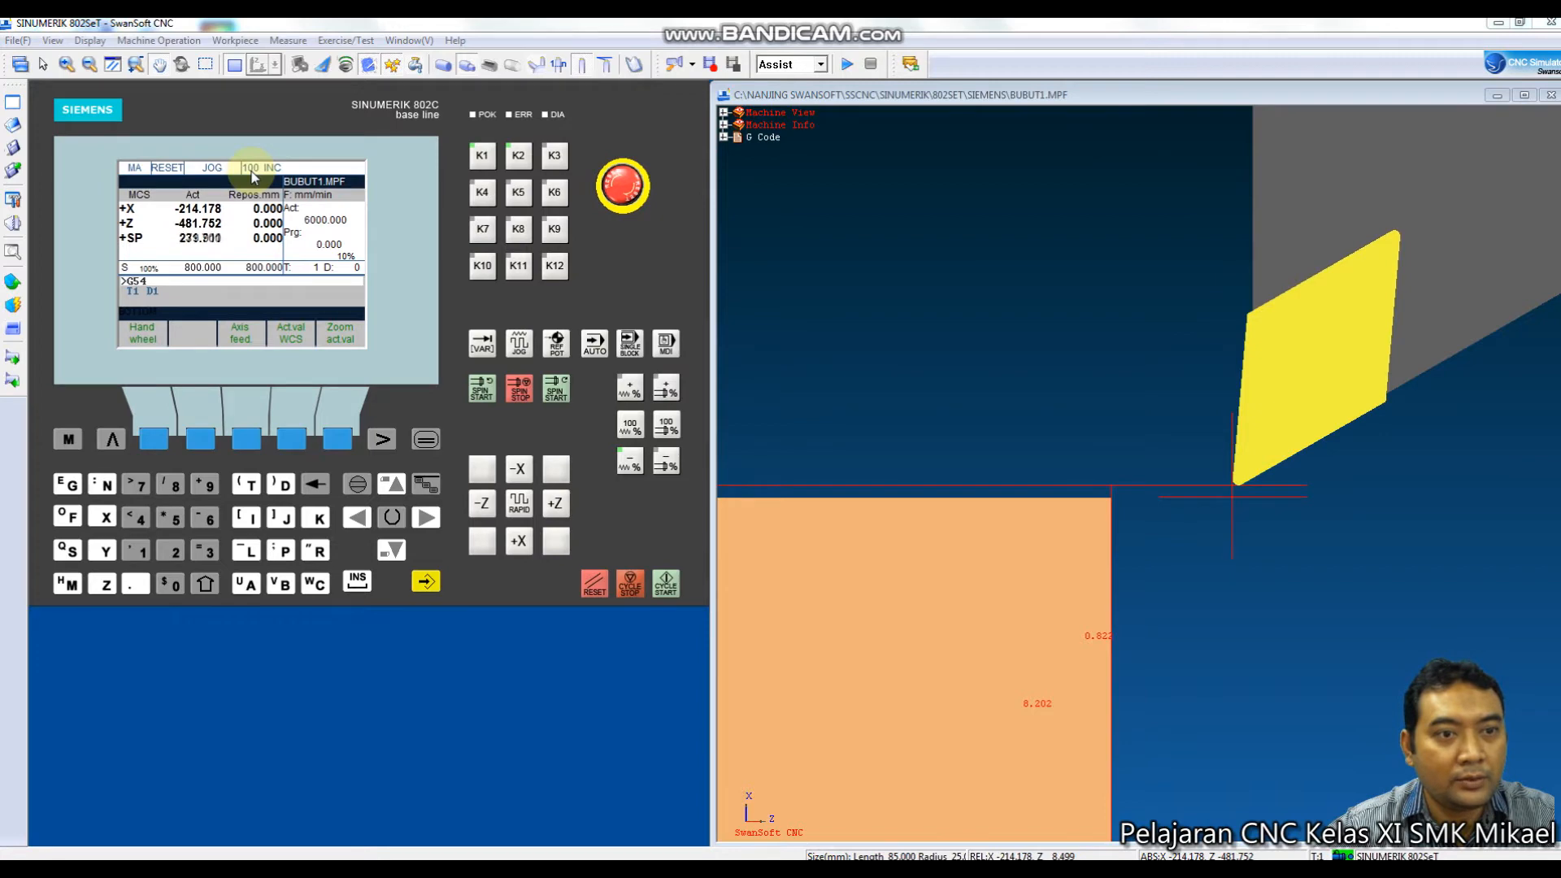
left_click(518, 470)
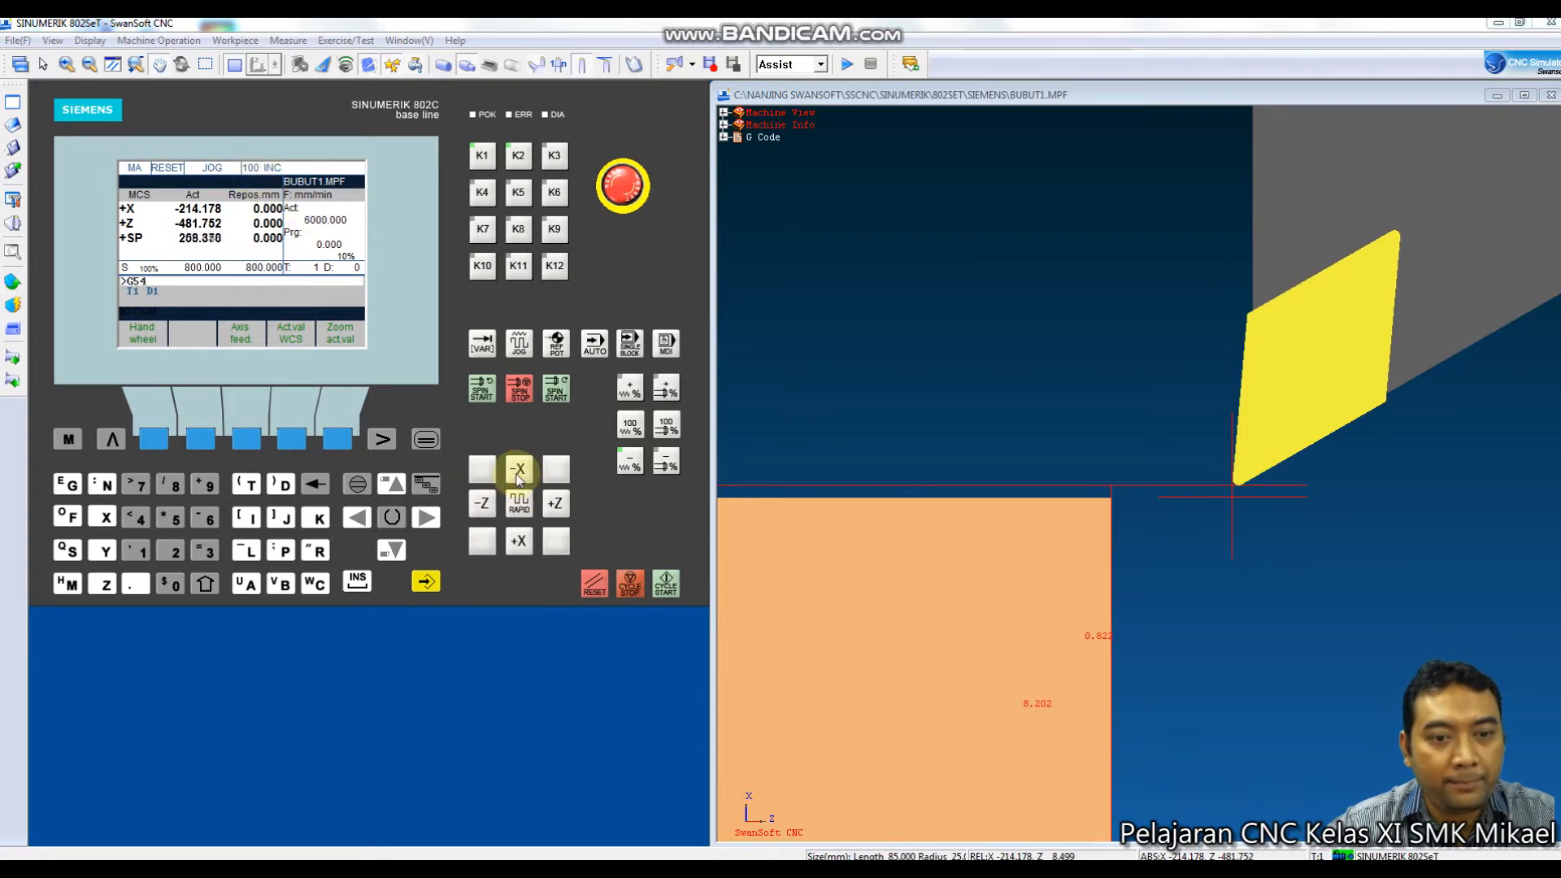
left_click(518, 471)
left_click(483, 507)
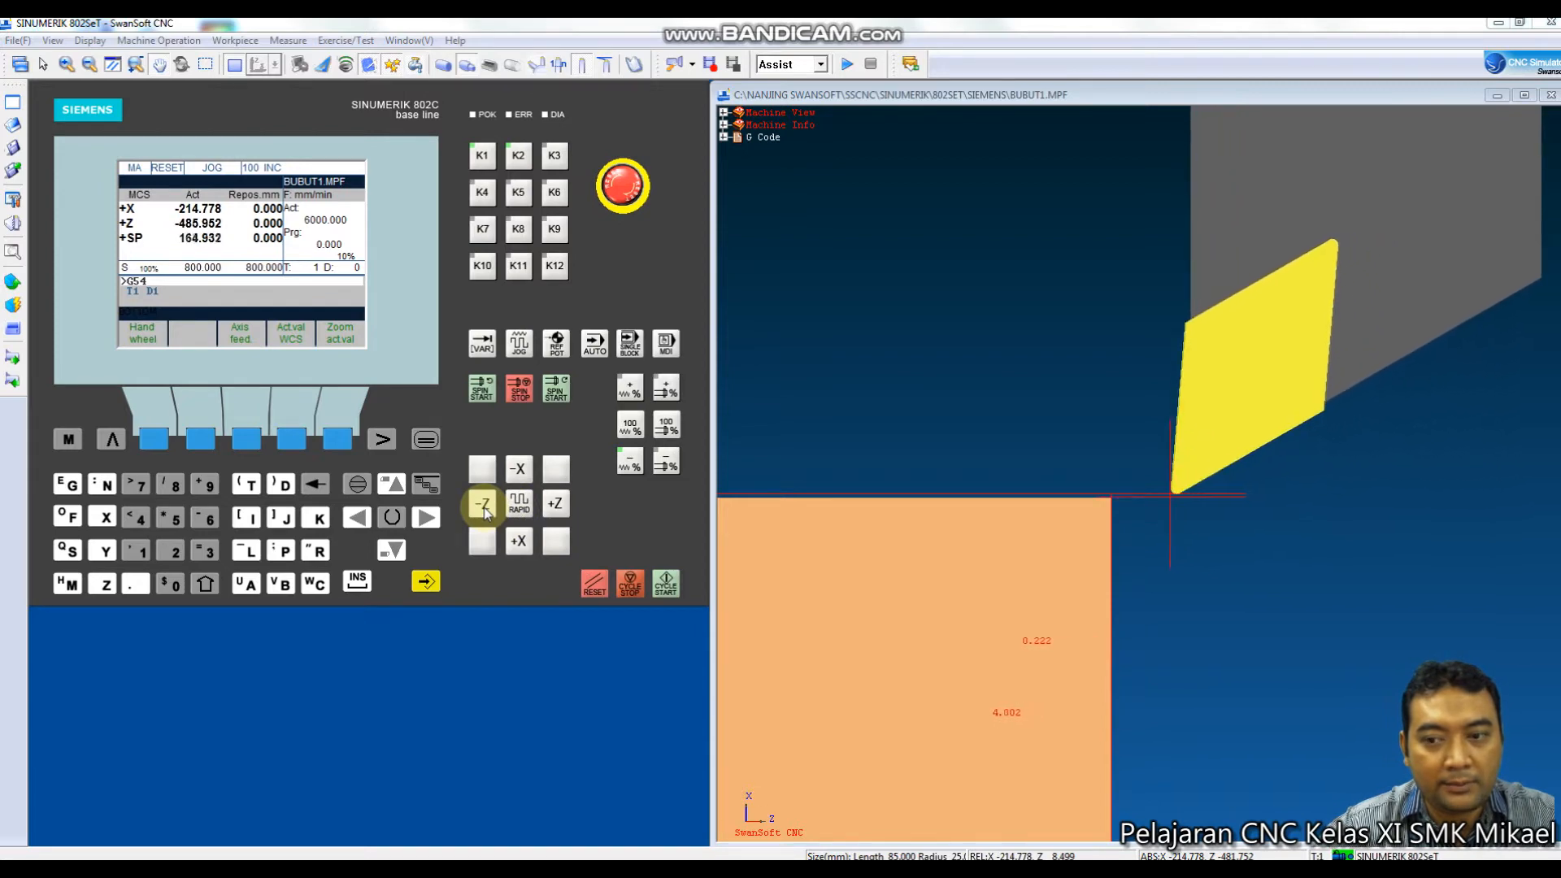
left_click(518, 470)
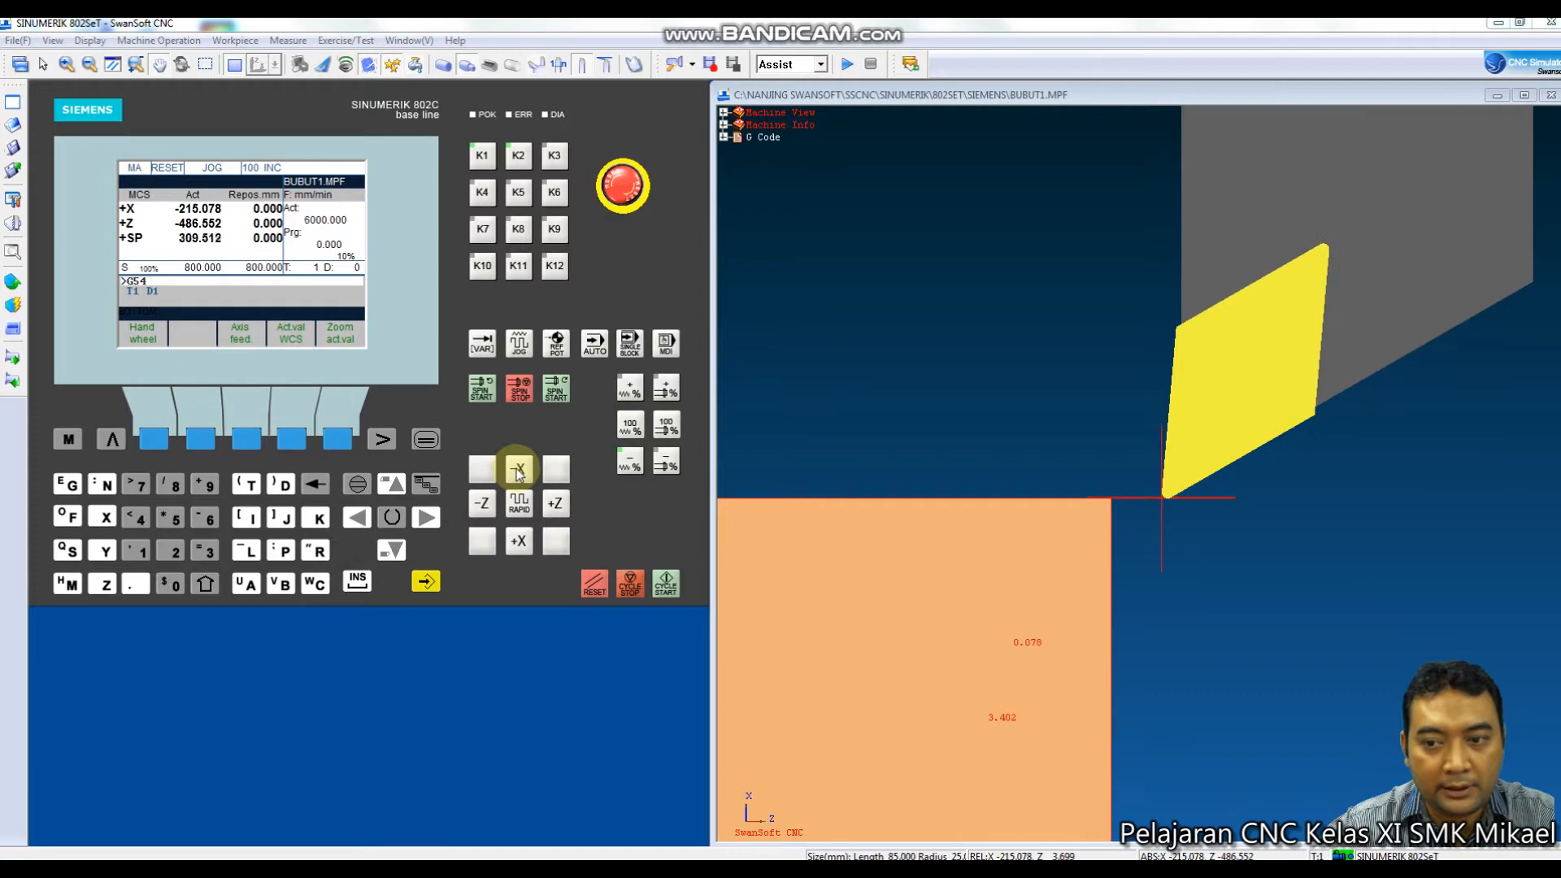
Take a light cut along -Z on the workpiece's outer surface to Z -499.952, and reset the machine to stop the spindle.
left_click(483, 506)
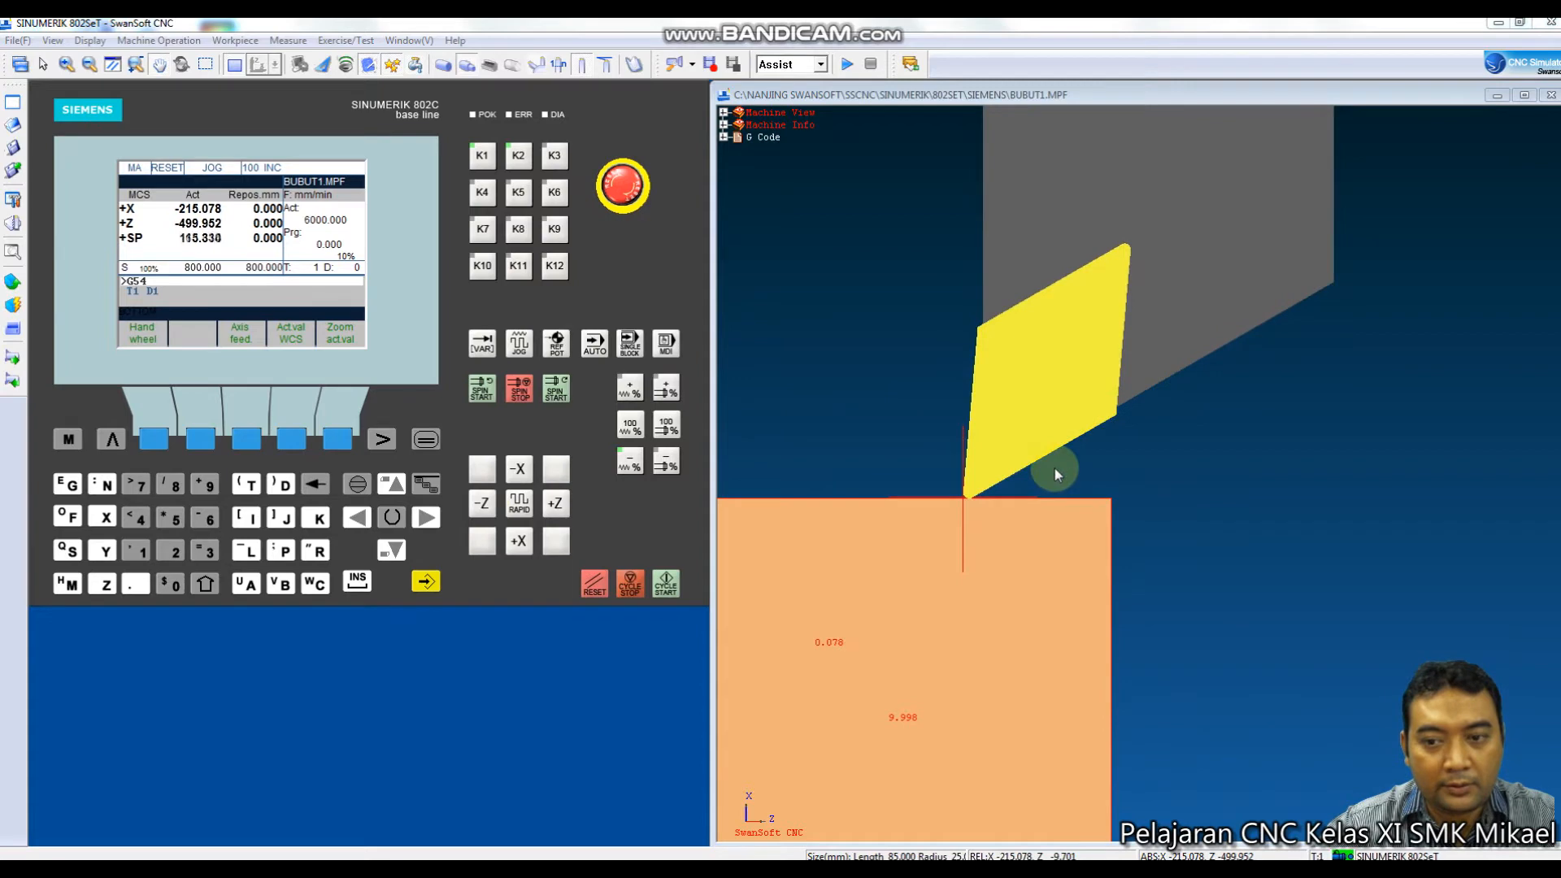
scroll(1100, 436, "down", 5)
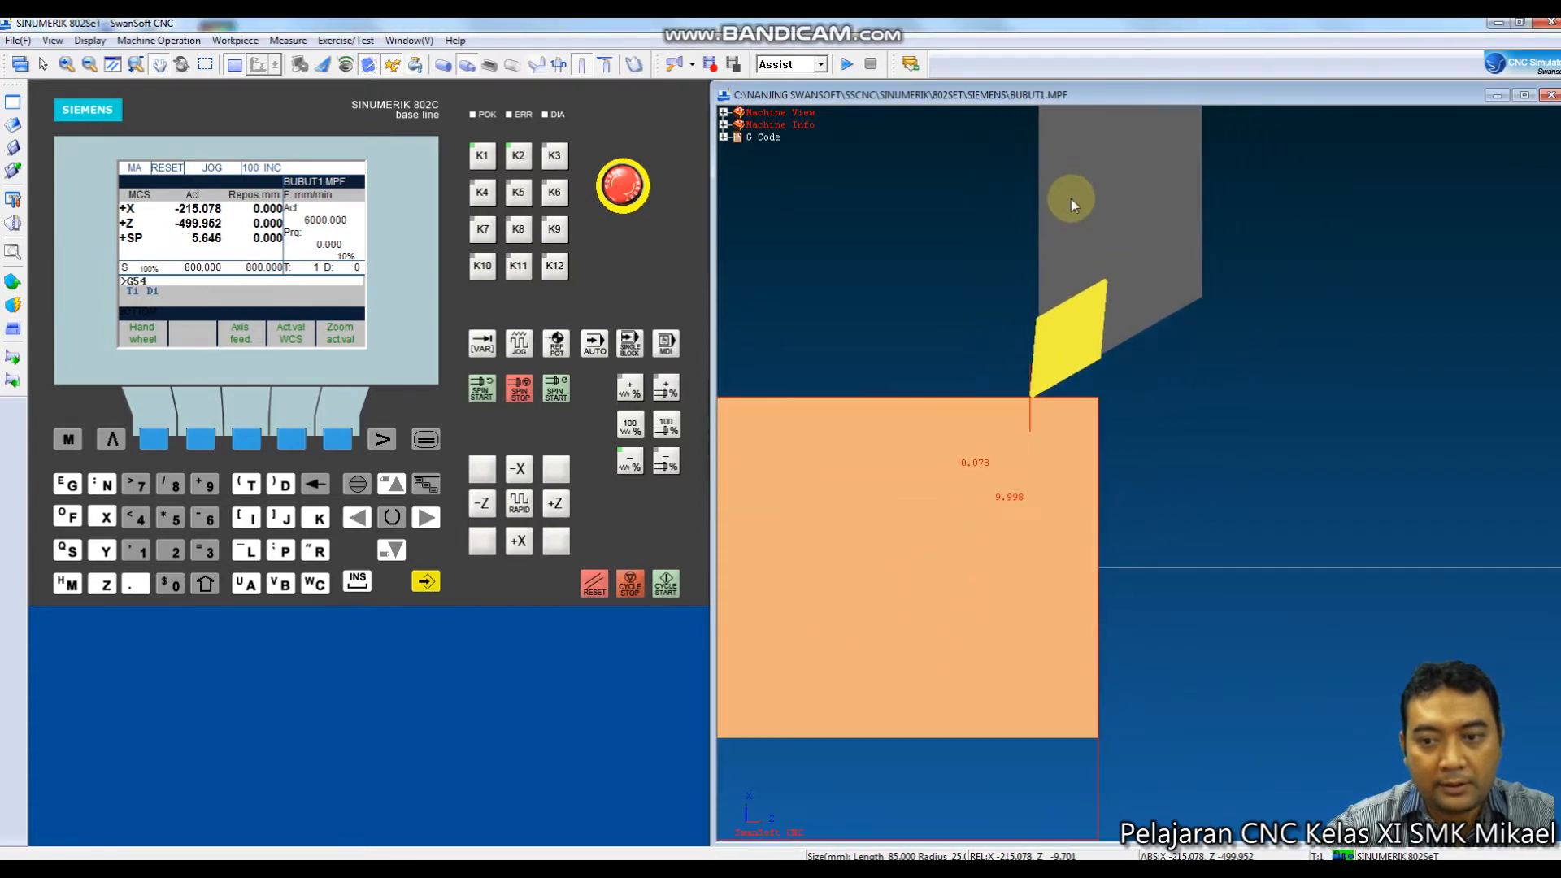
left_click(596, 585)
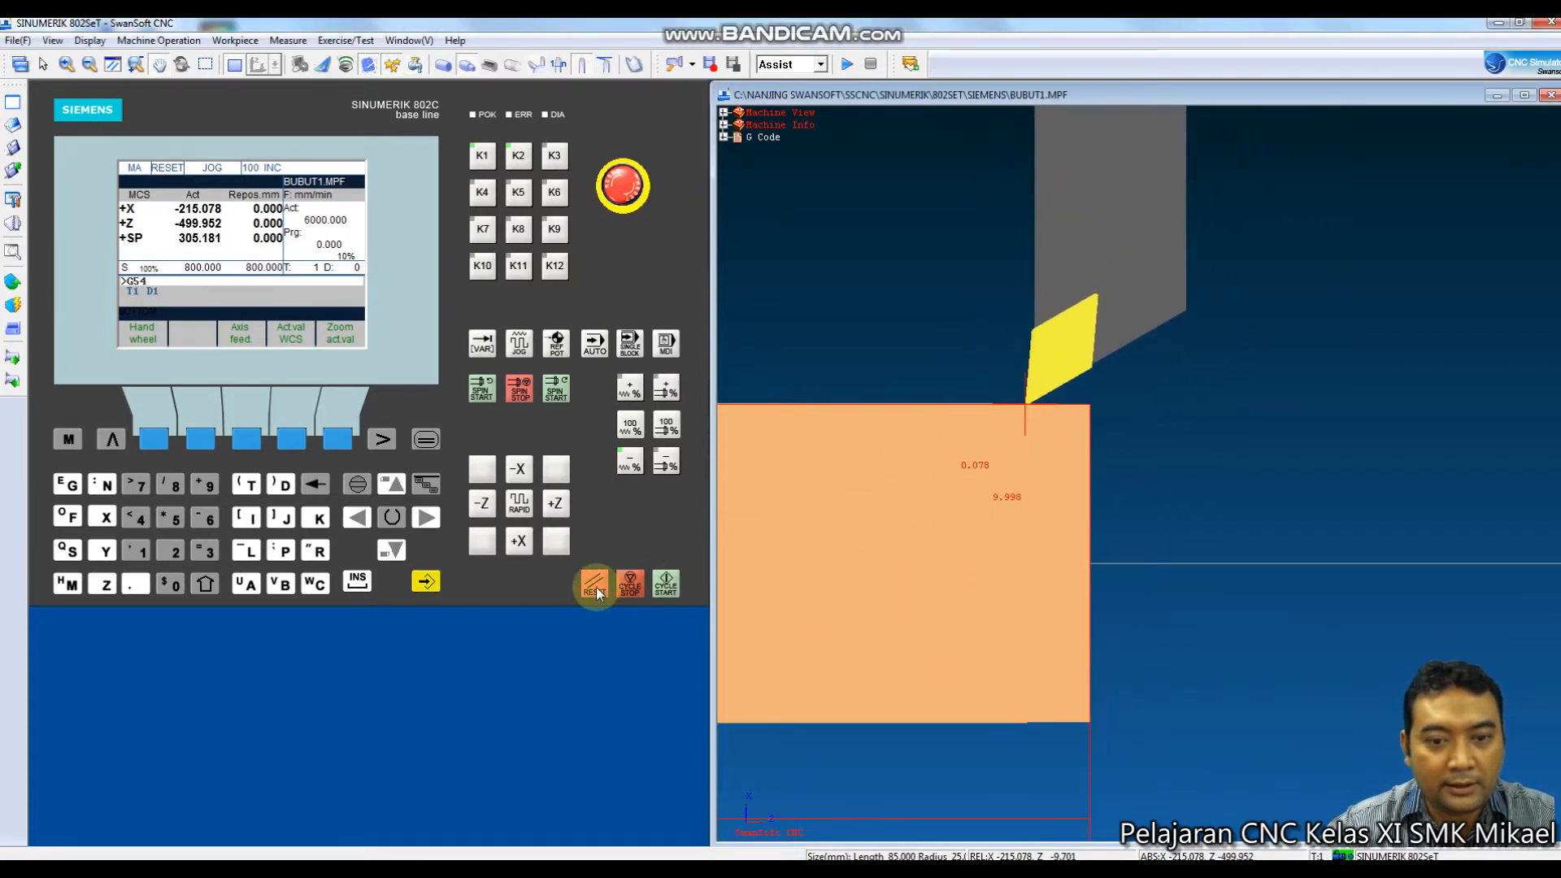
left_click(1070, 416)
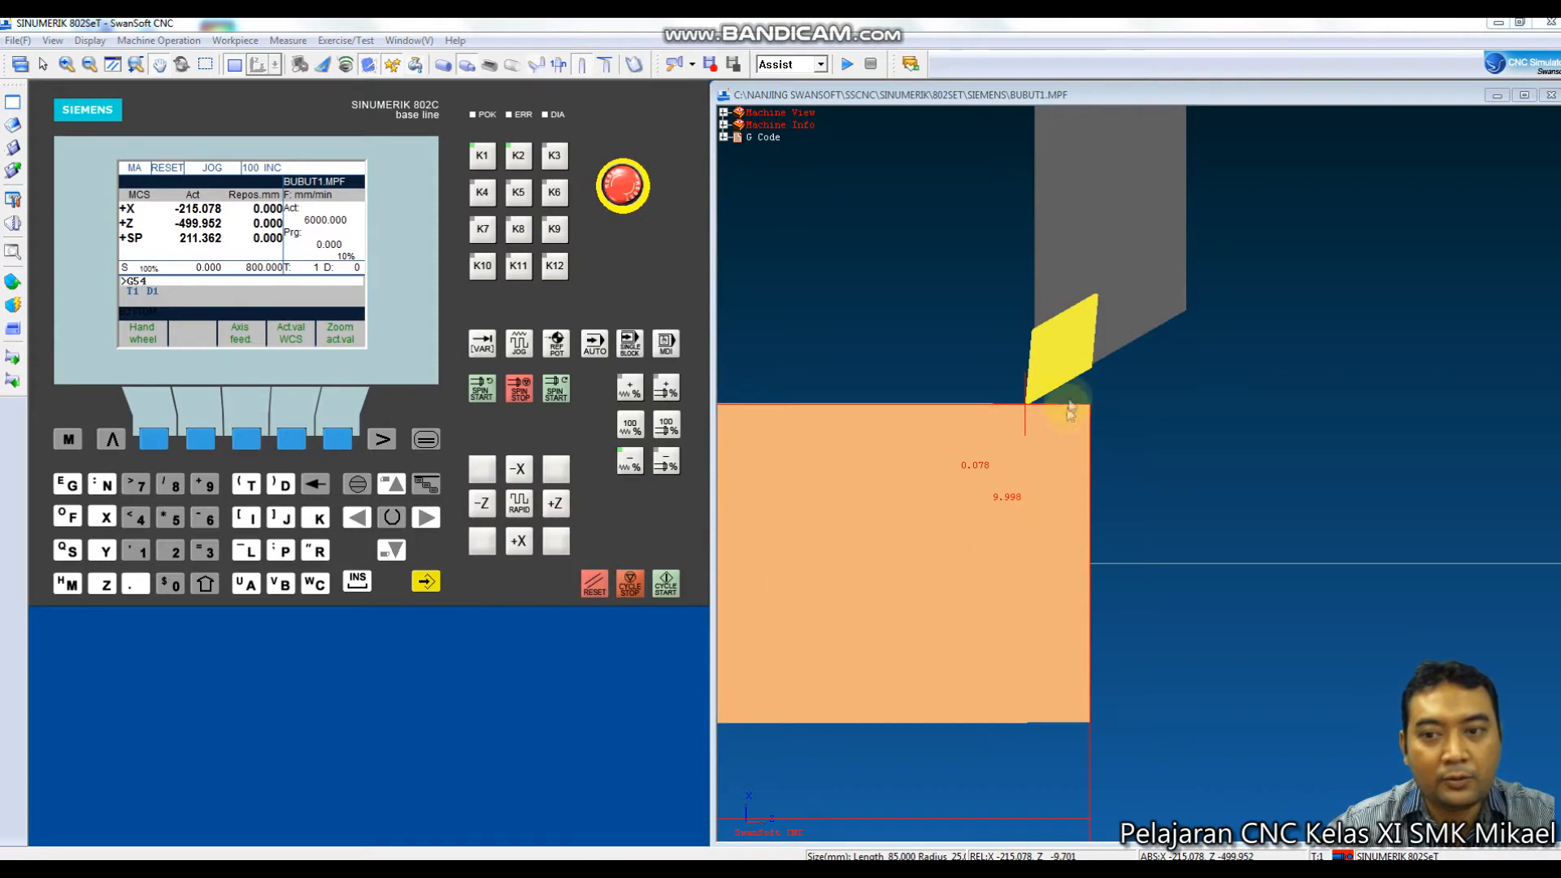
Measure the diameter of the freshly turned section at the workpiece's free end, and exit measuring.
left_click(289, 41)
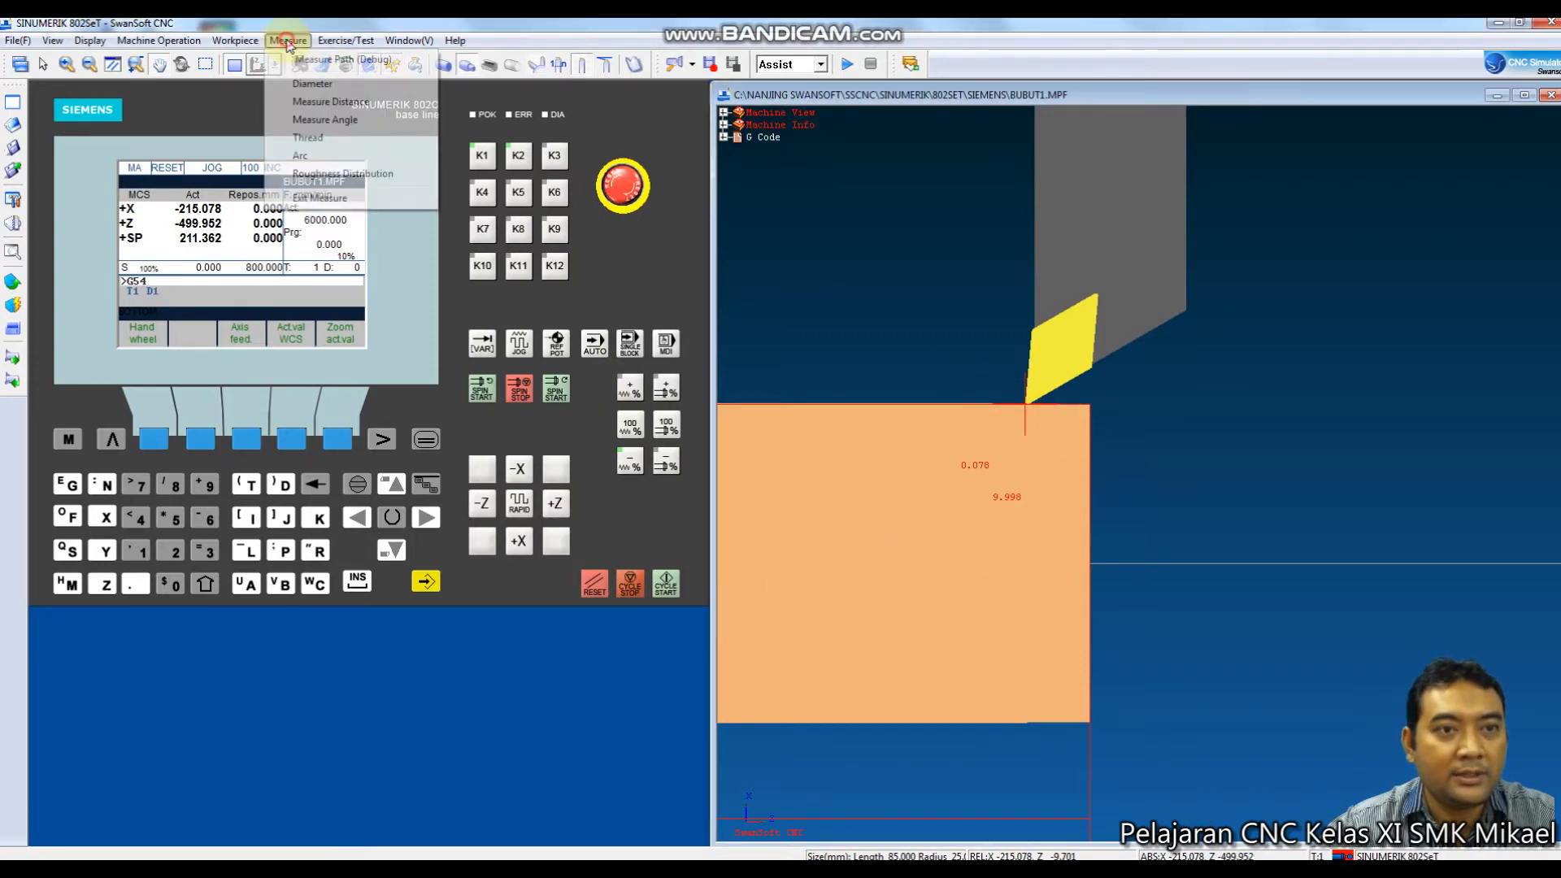
left_click(300, 84)
left_click(1242, 417)
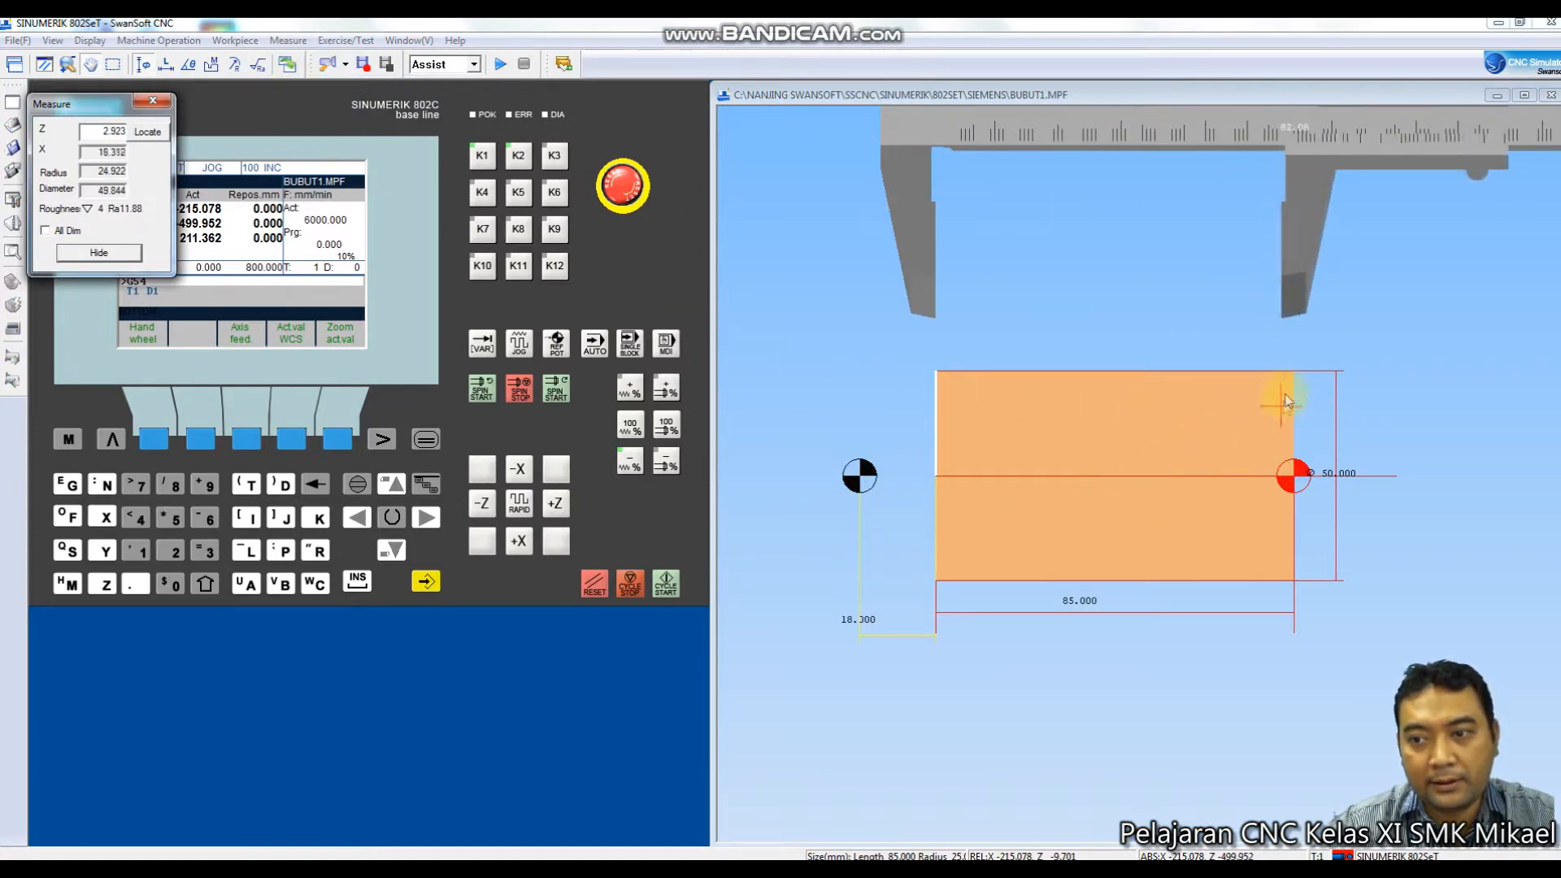
scroll(1283, 368, "up", 2)
scroll(1283, 369, "up", 2)
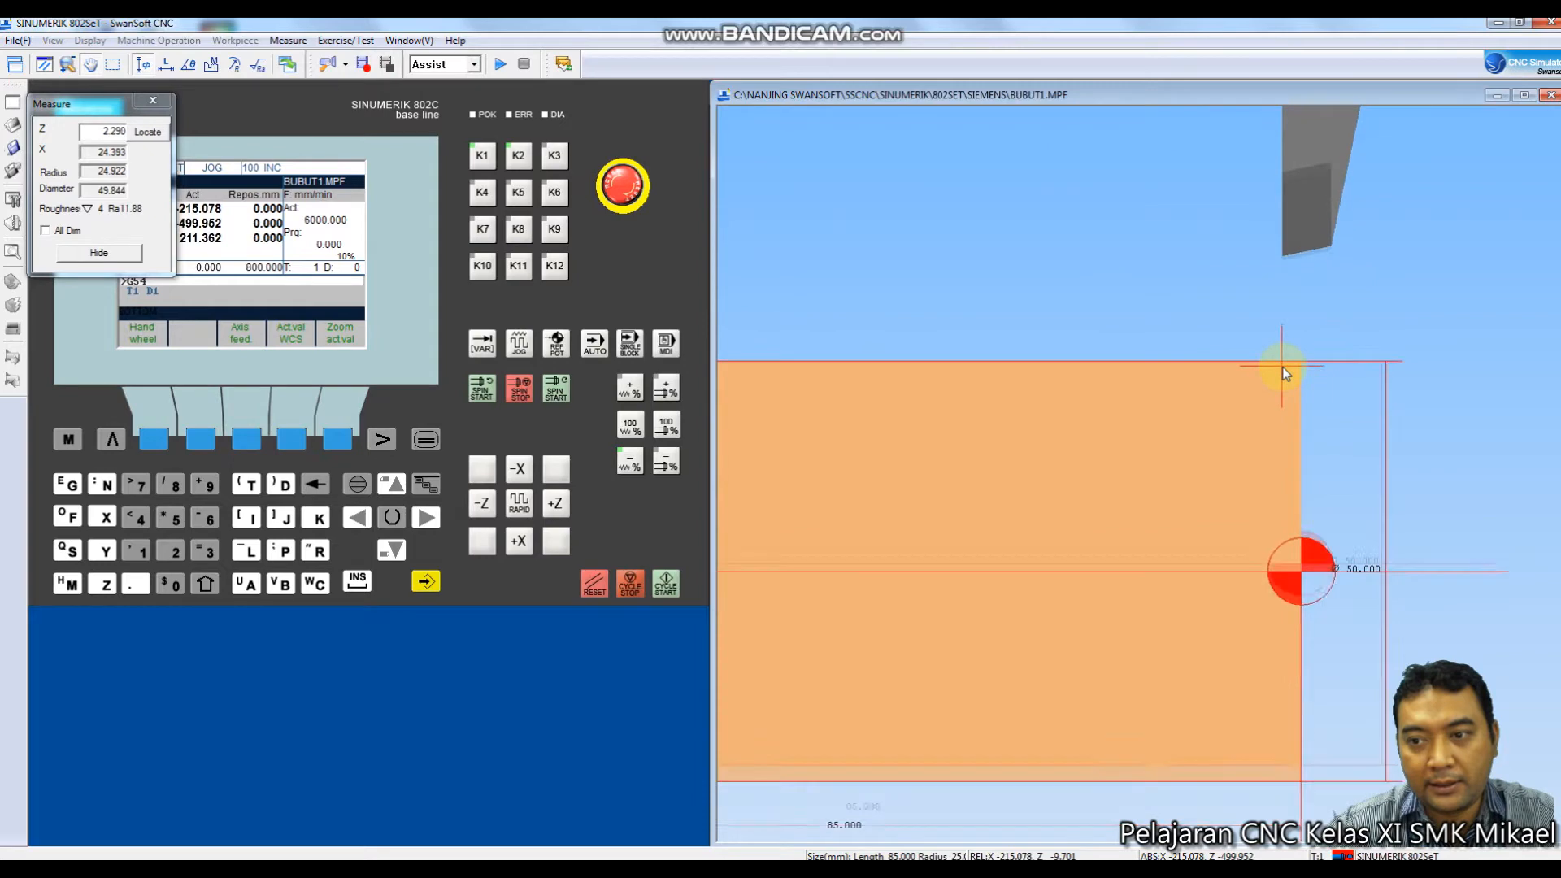
scroll(1277, 359, "up", 2)
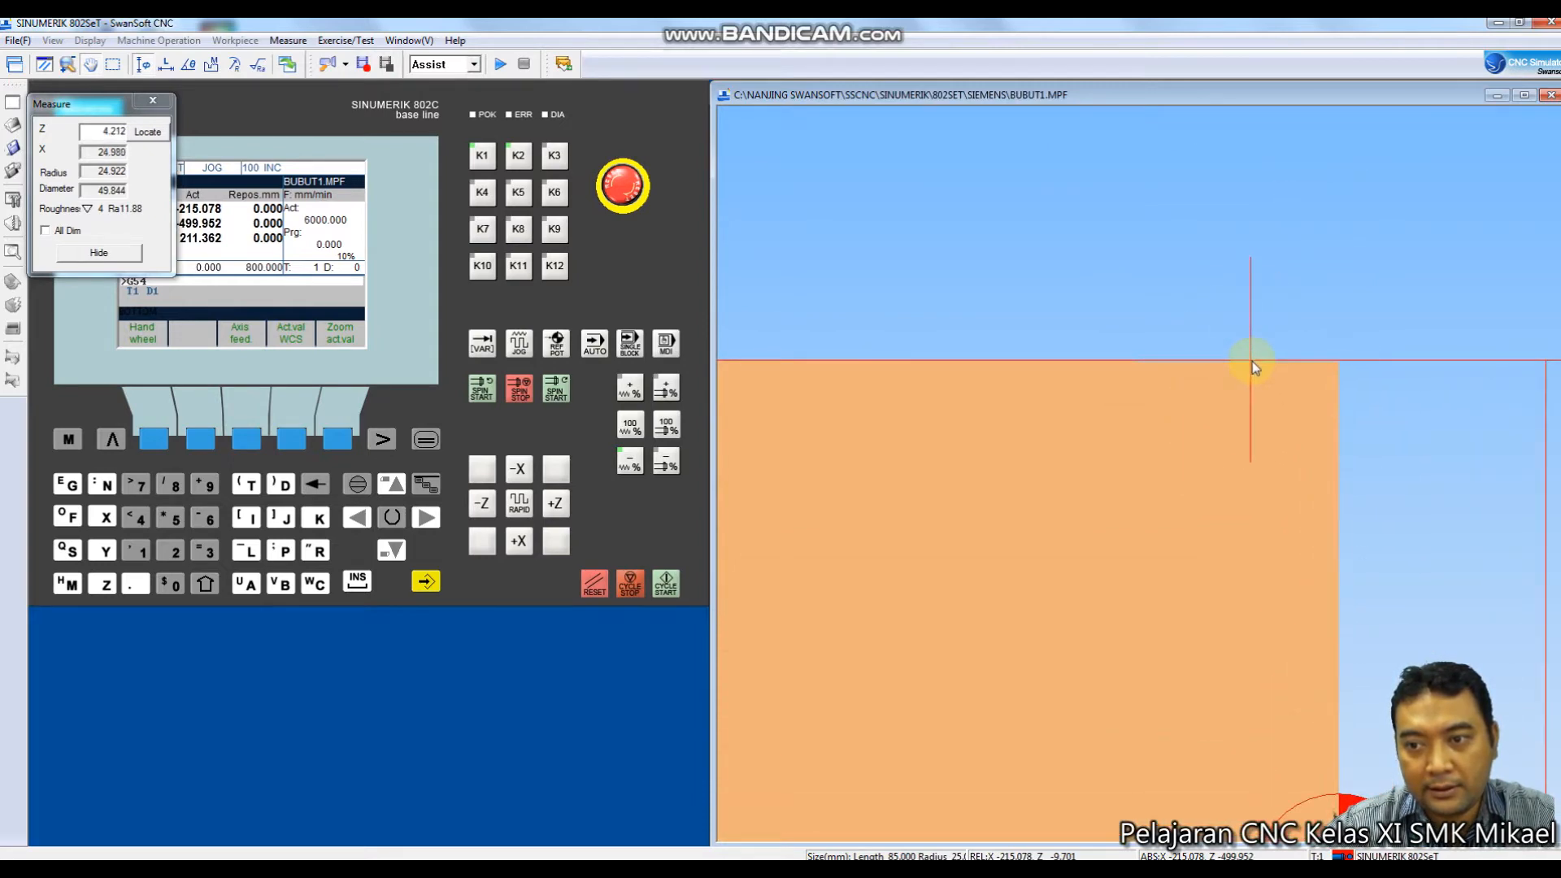
scroll(1095, 280, "down", 3)
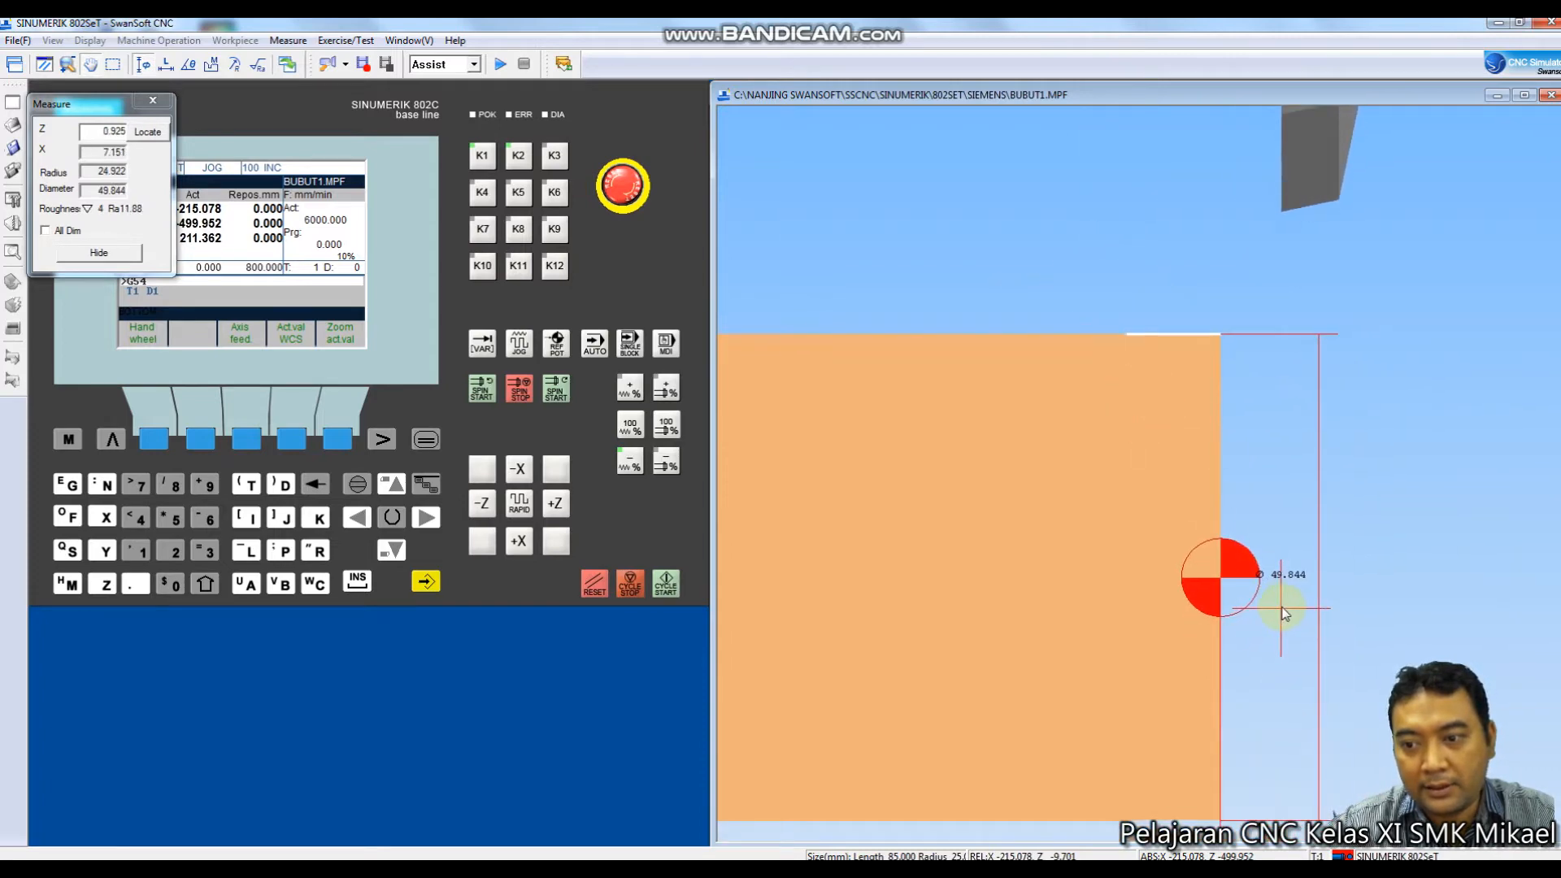
scroll(1280, 606, "up", 2)
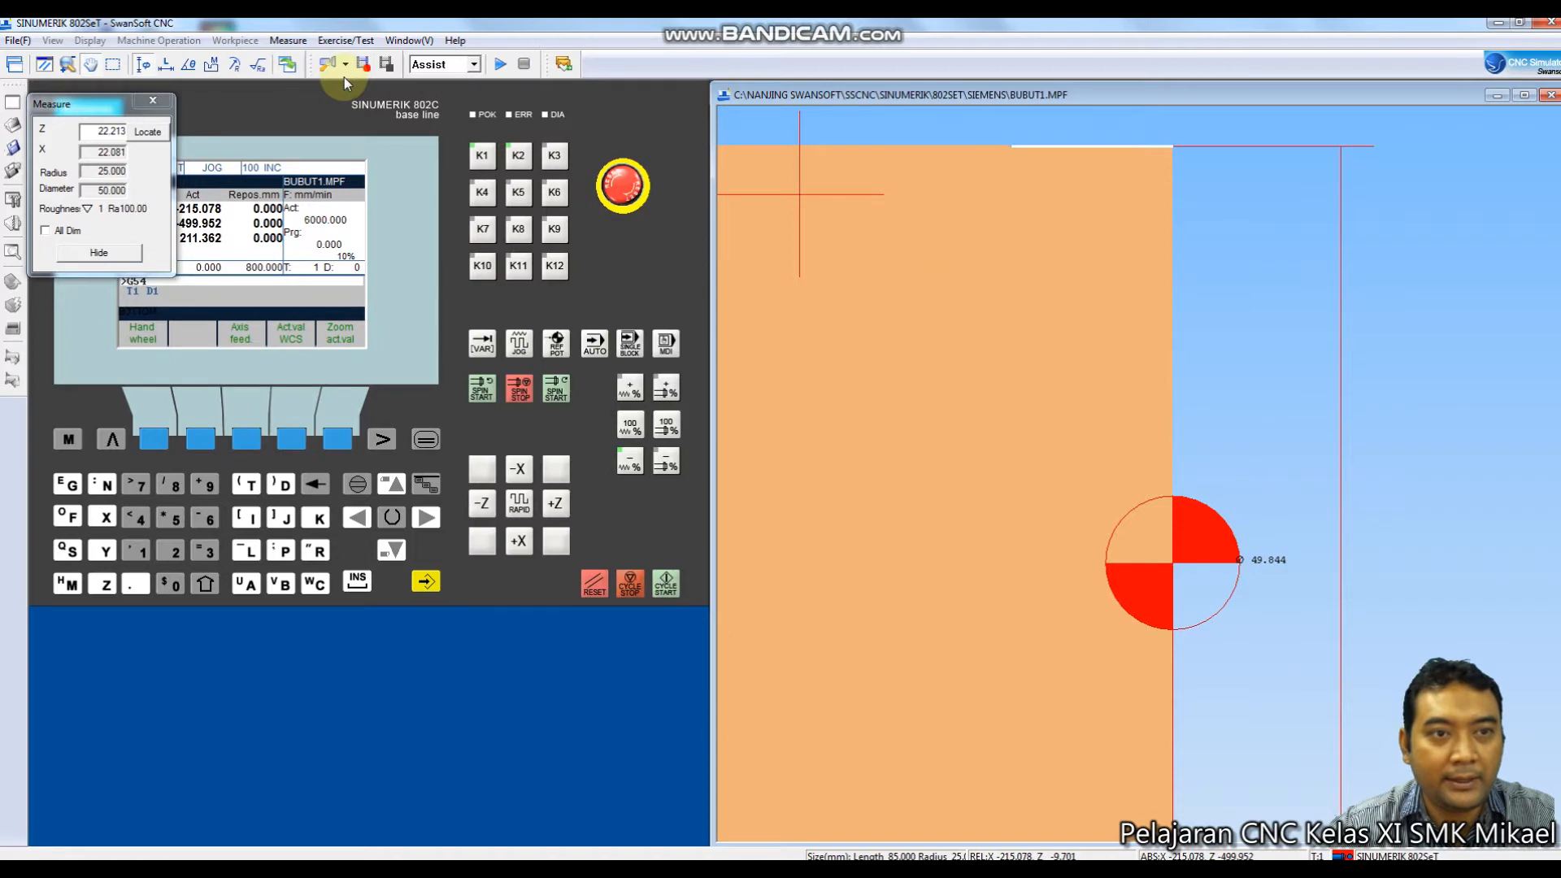
left_click(288, 40)
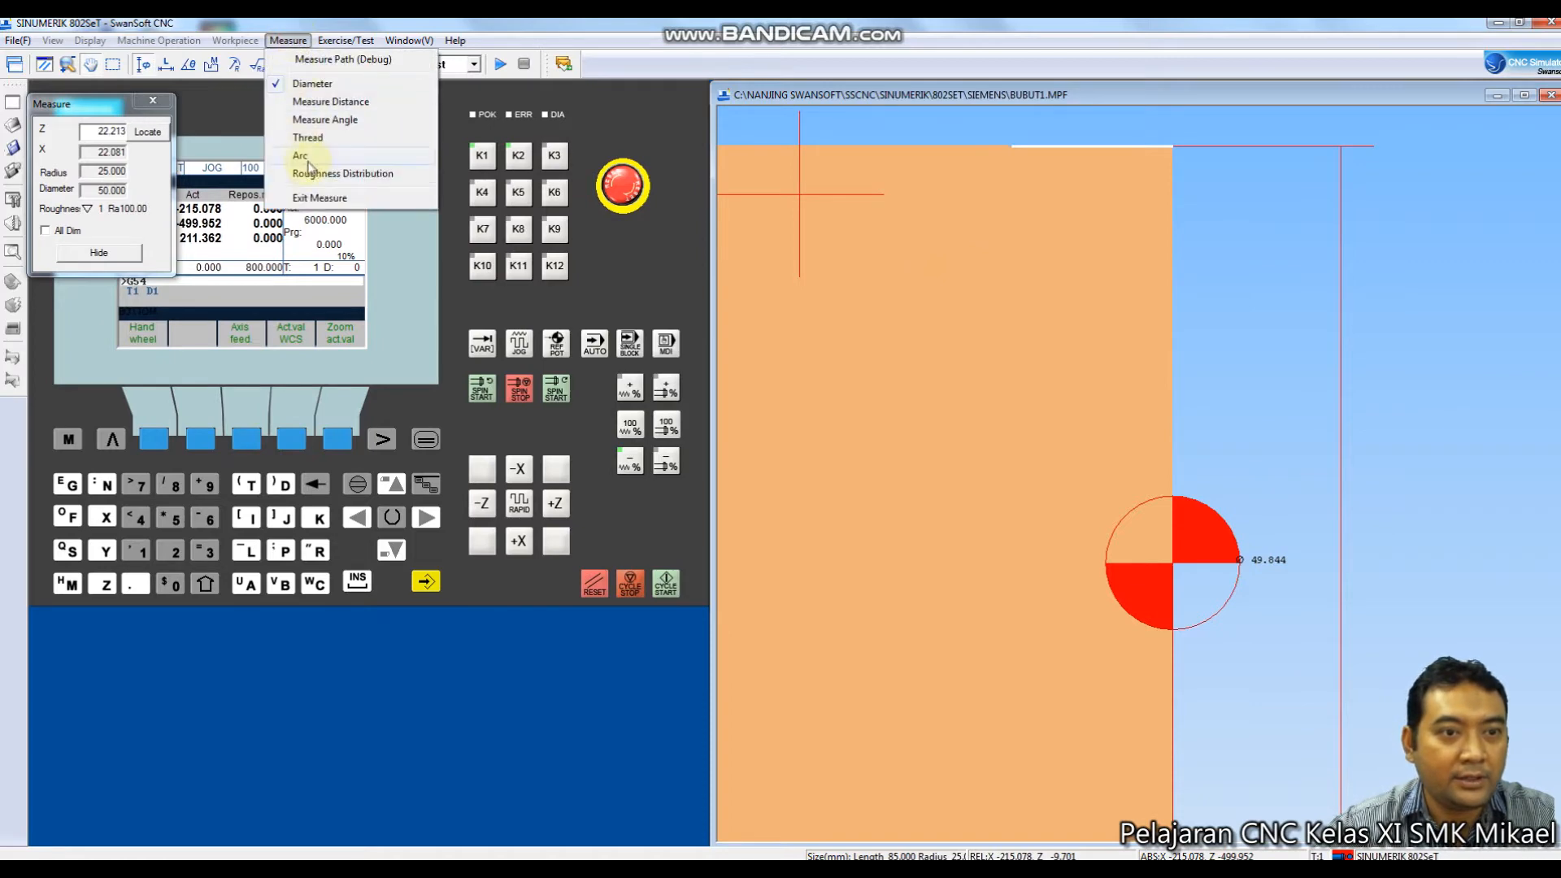
left_click(318, 199)
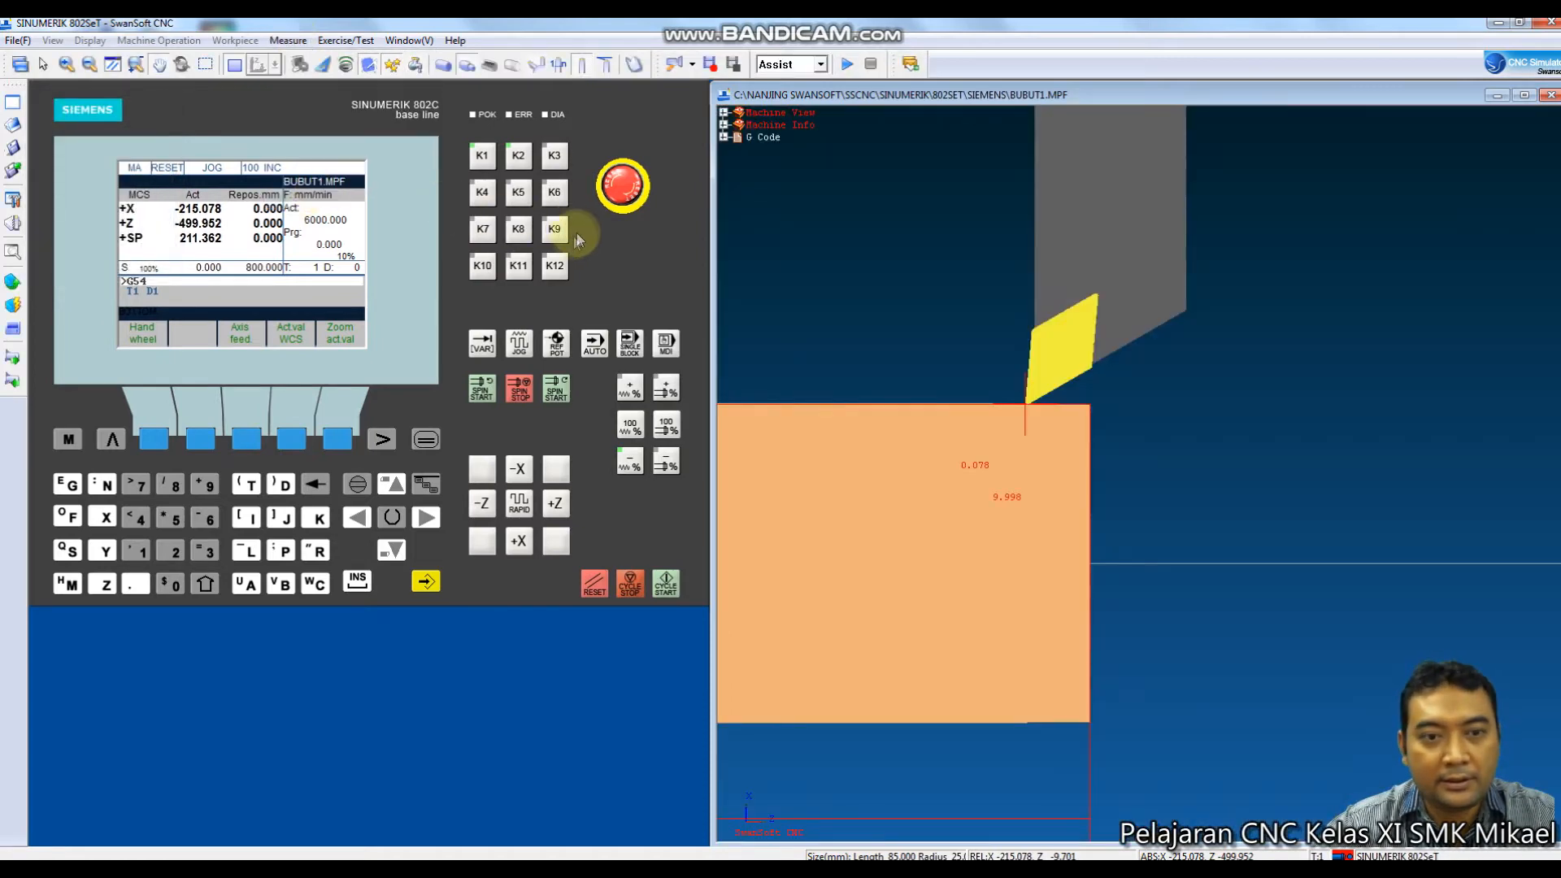
Calculate and accept tool T1's X-axis length compensation (L1) with an offset of 49.844, and return to the machine position display.
left_click(425, 439)
left_click(197, 440)
left_click(198, 440)
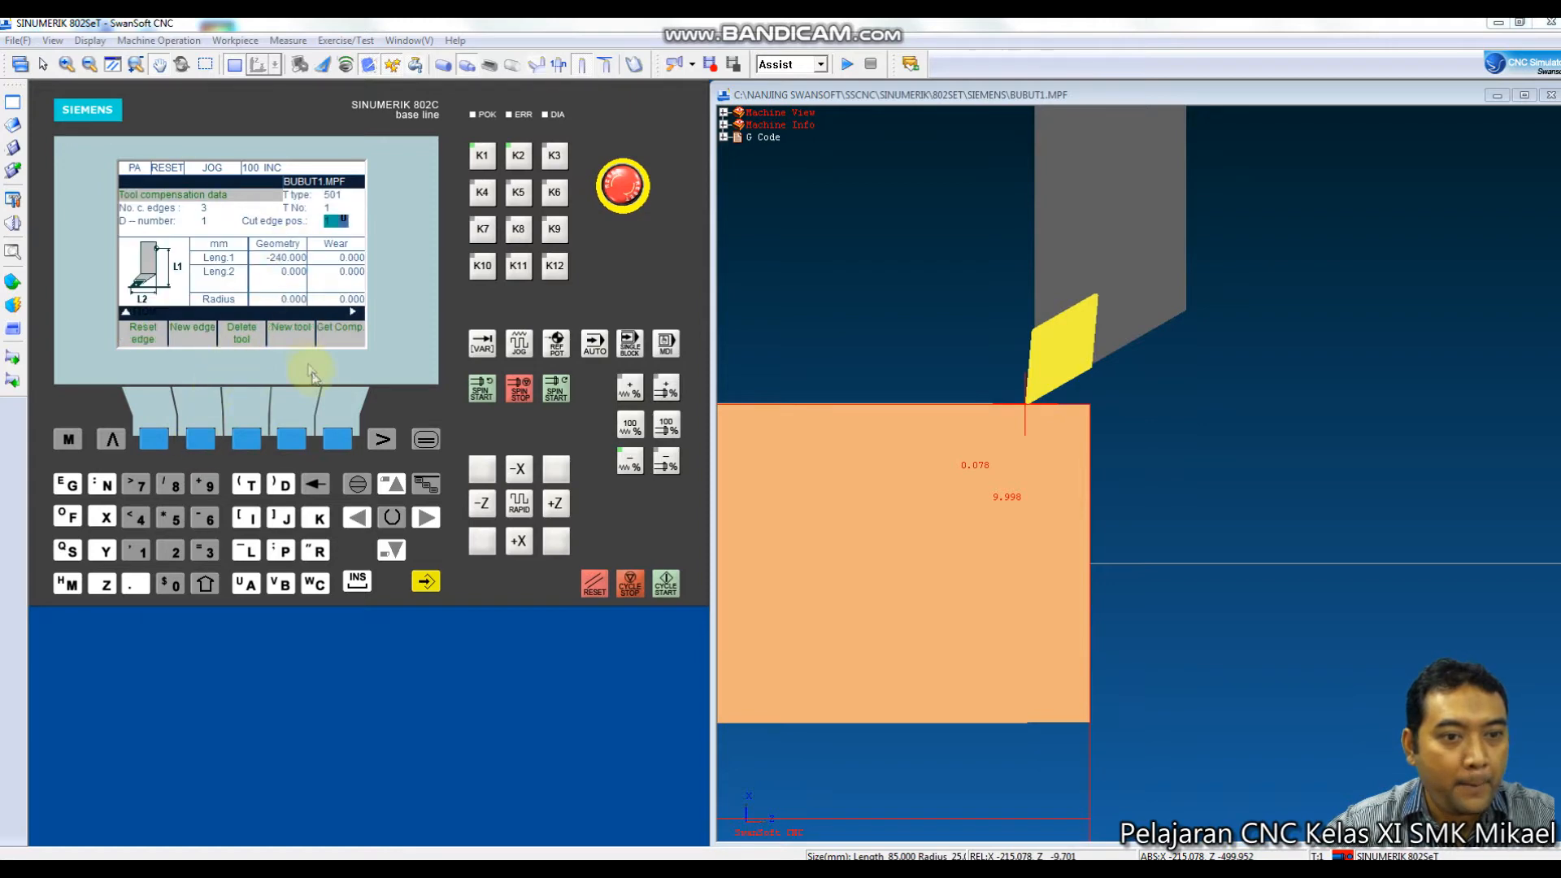
left_click(339, 443)
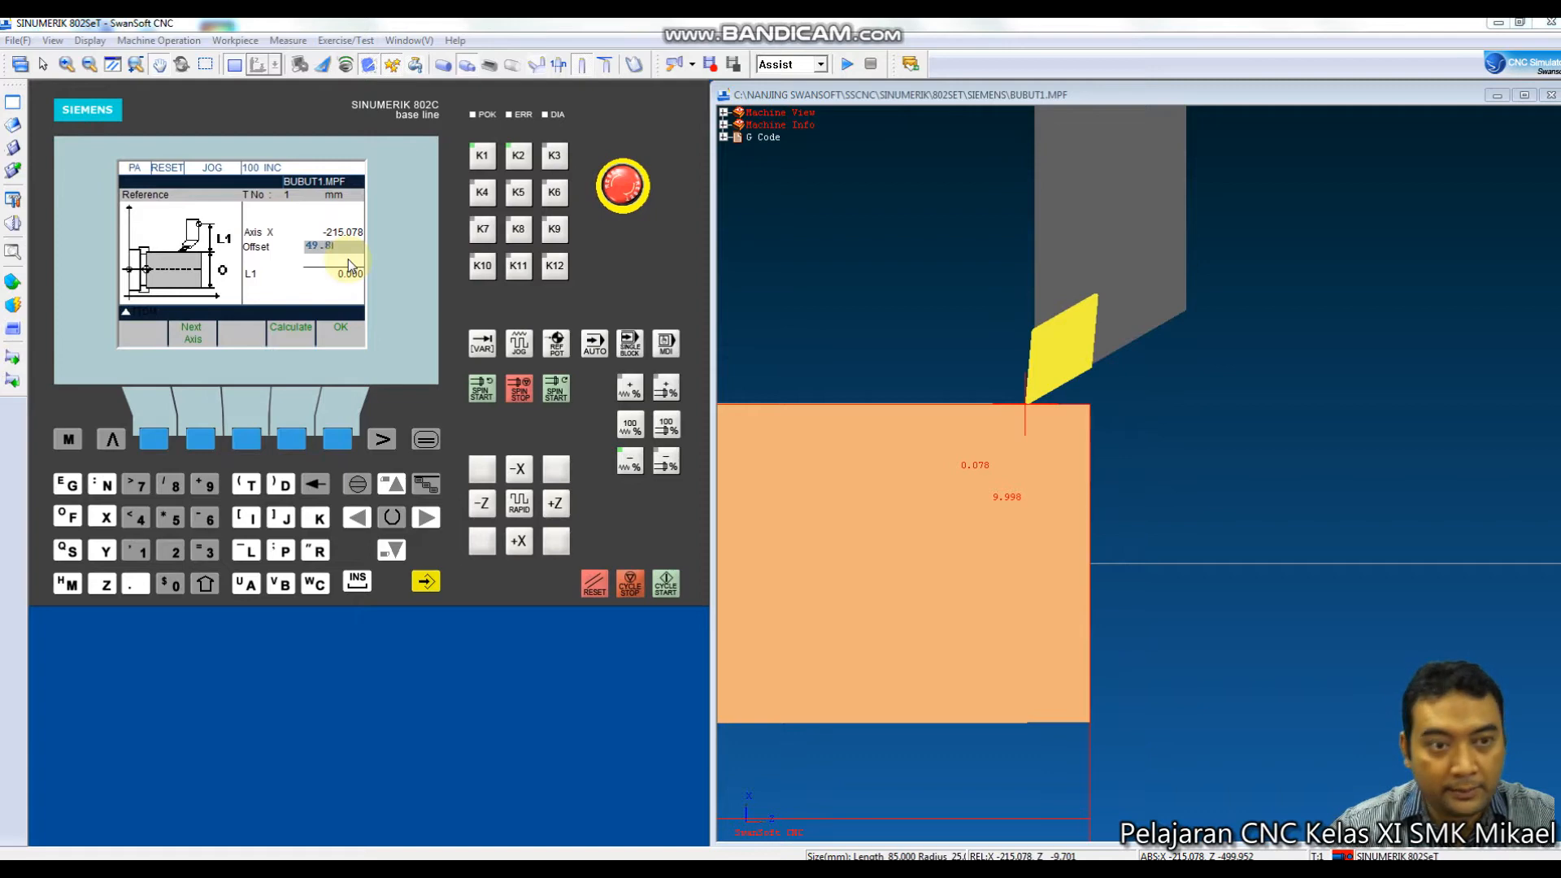
left_click(289, 440)
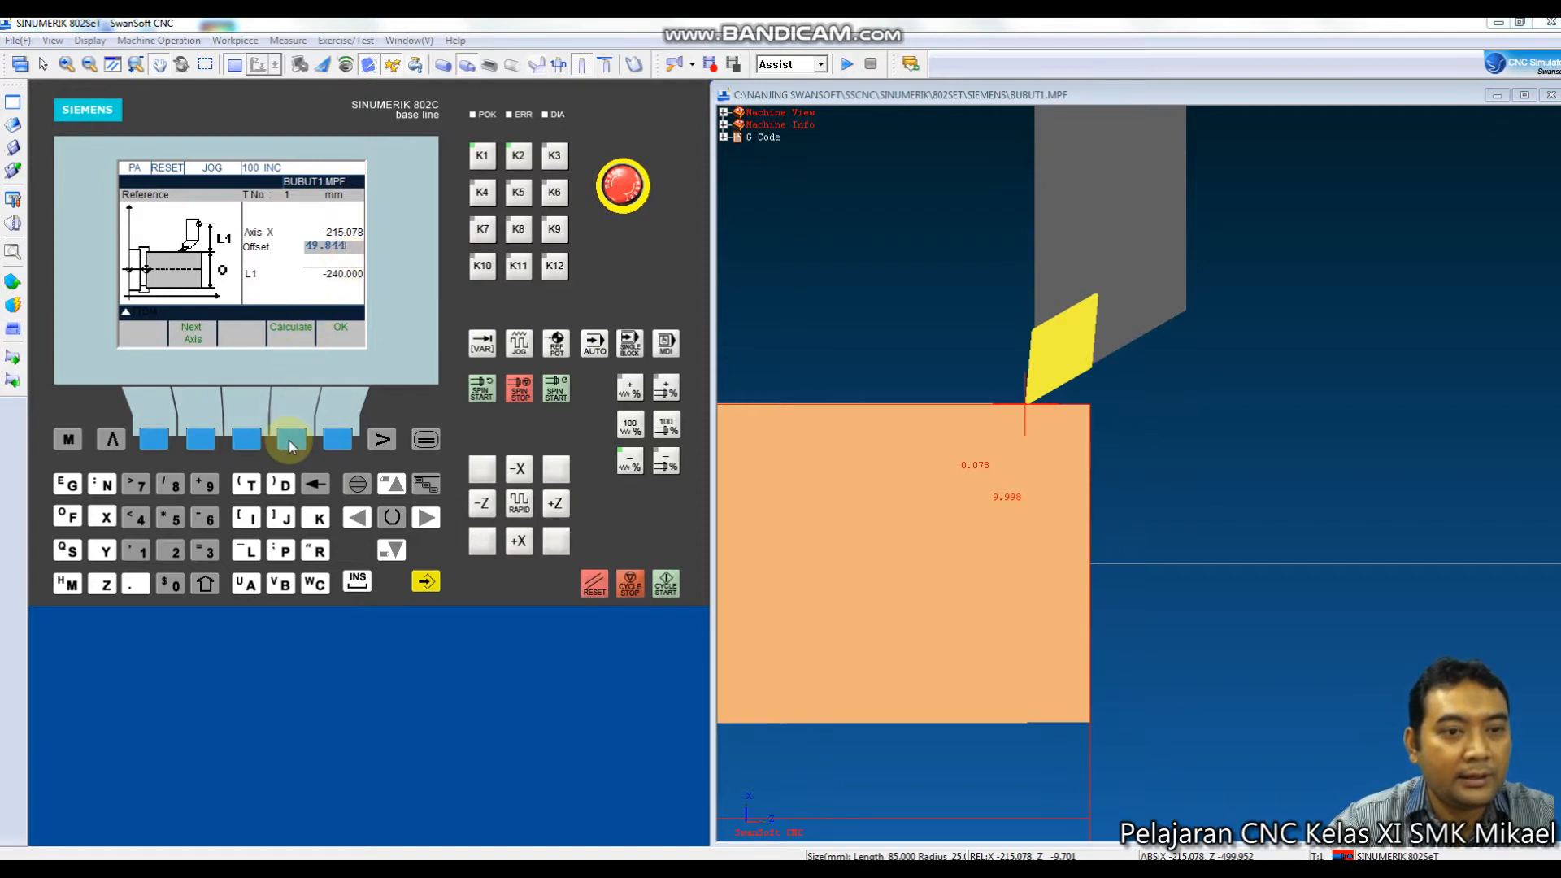
left_click(335, 443)
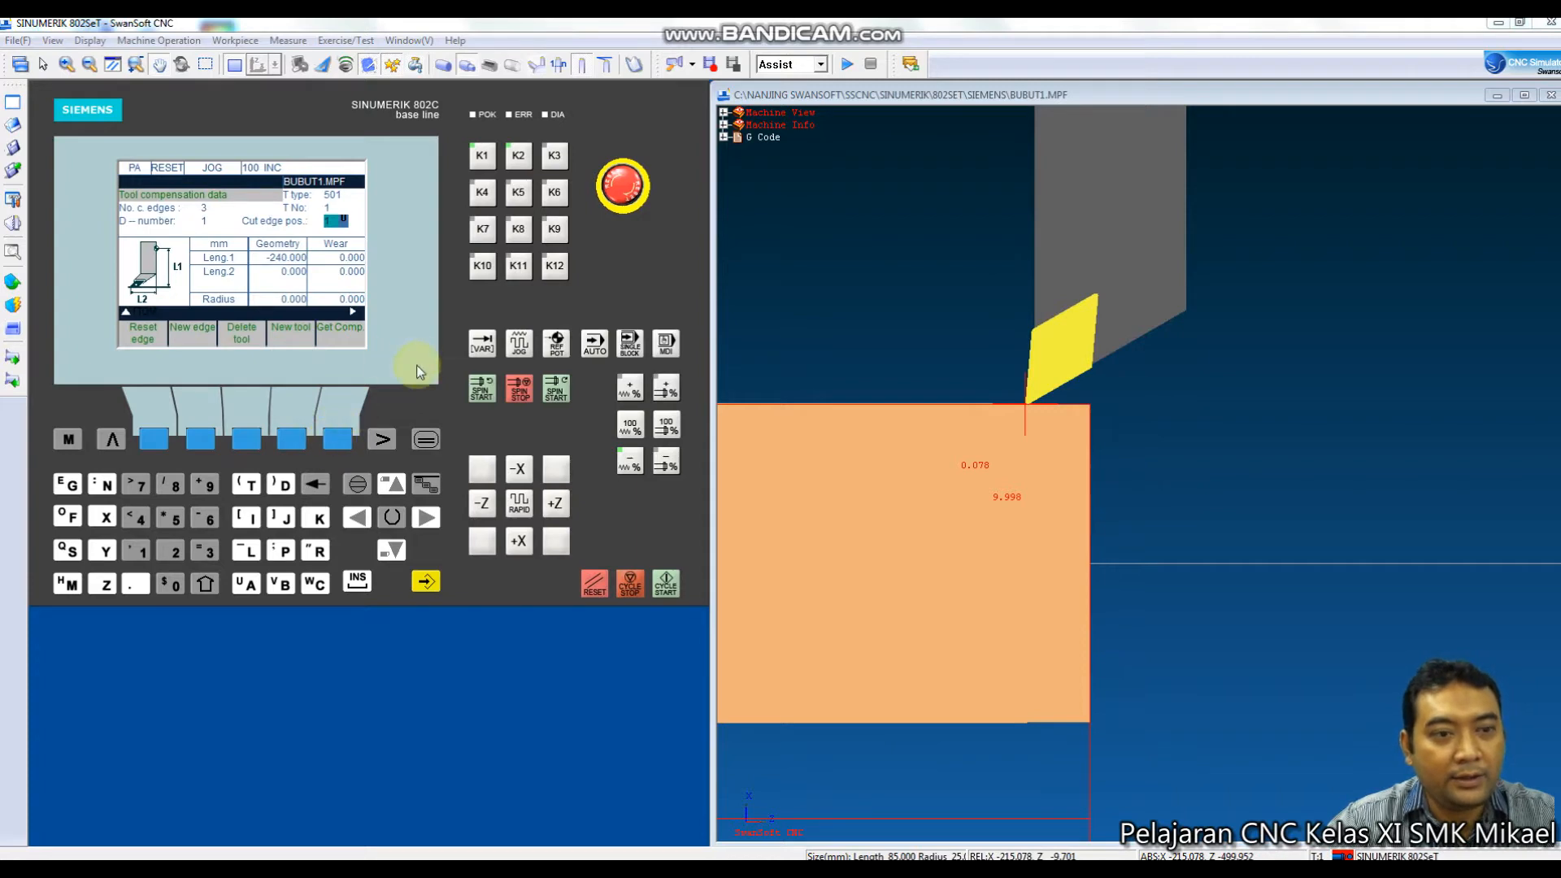
left_click(112, 440)
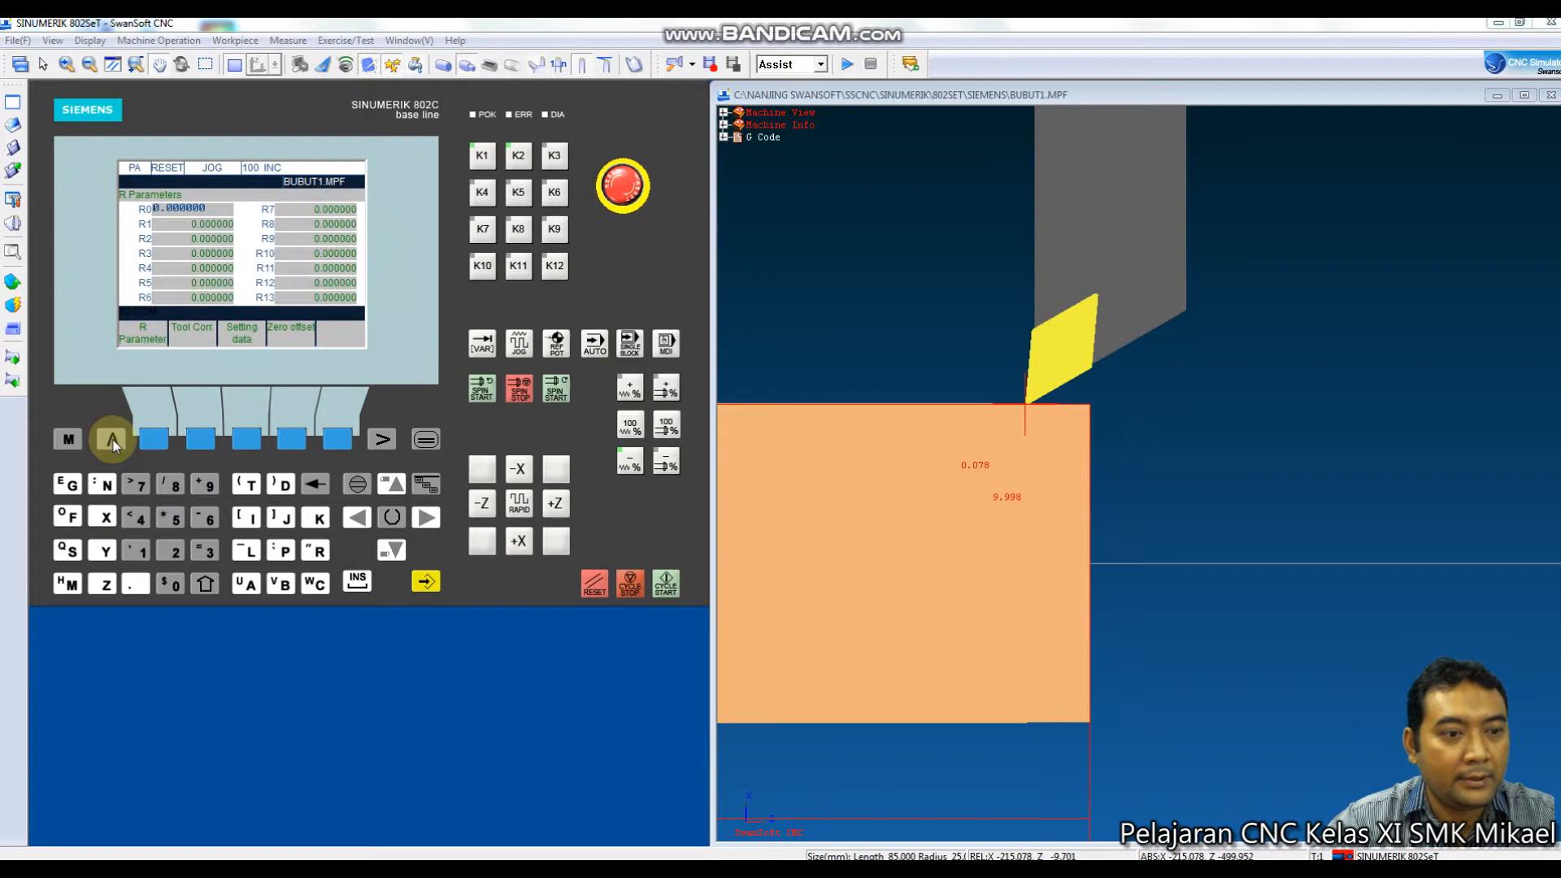
left_click(70, 440)
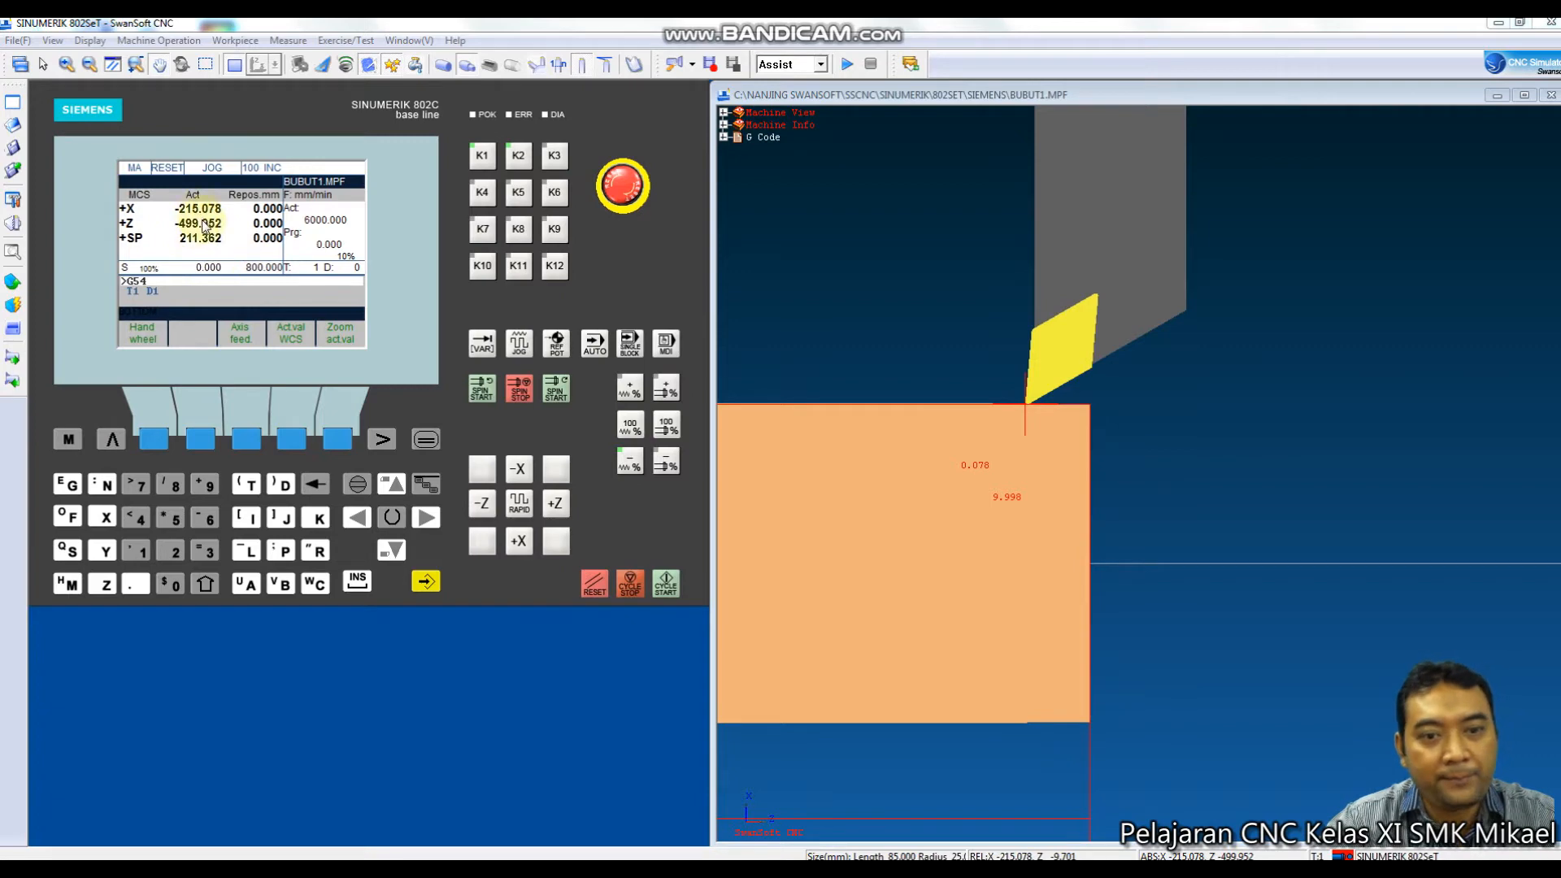
Return to continuous jogging and retract the tool along +X to X -209.835 and +Z to Z -485.790, clear of the workpiece.
left_click(519, 344)
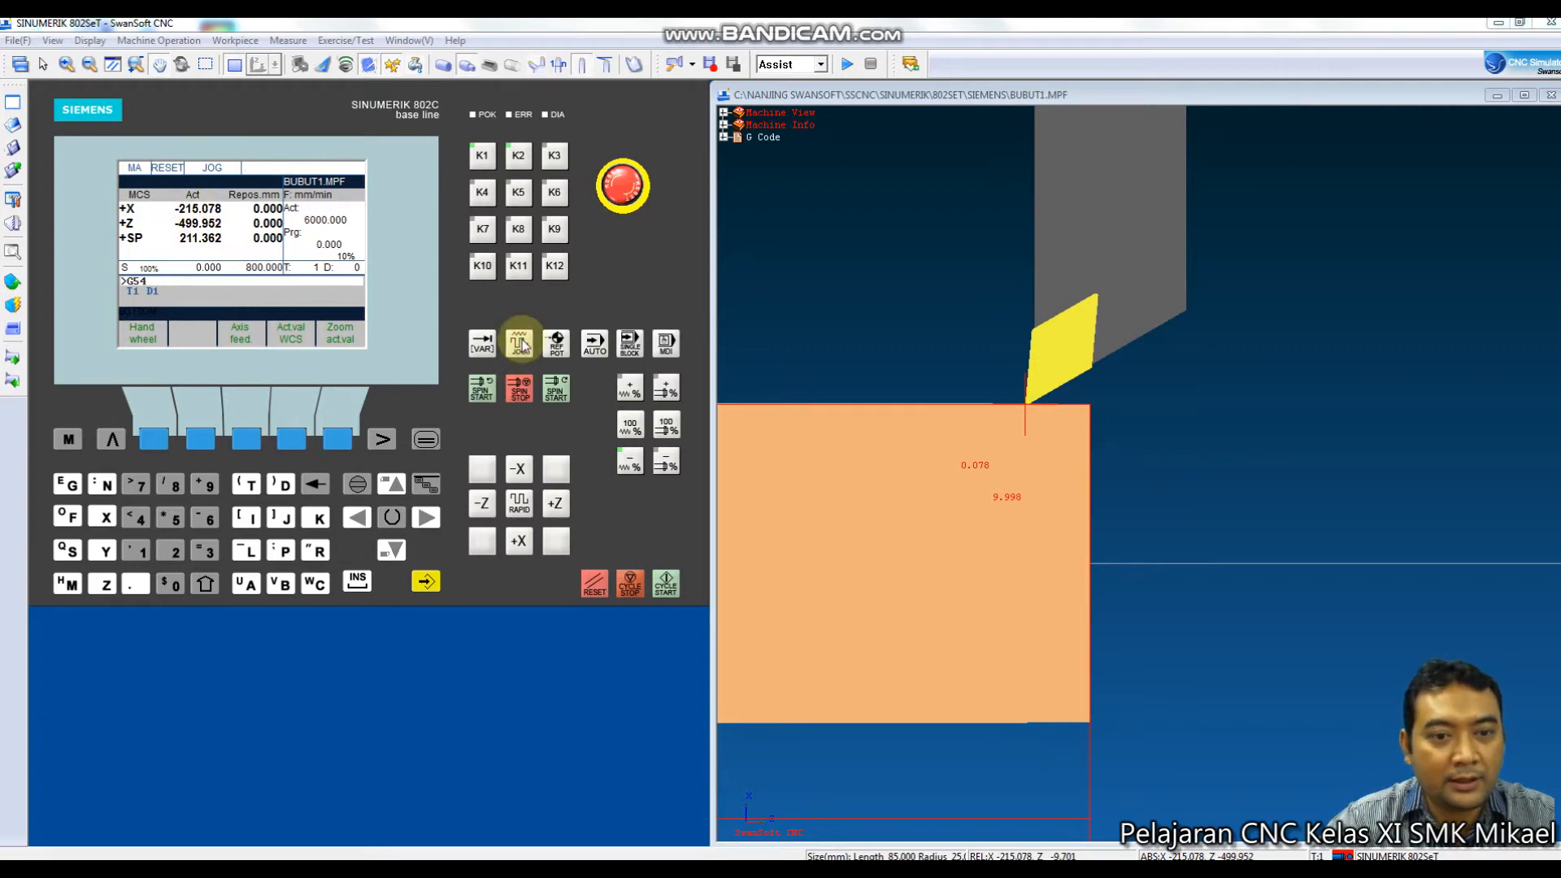
left_click(522, 542)
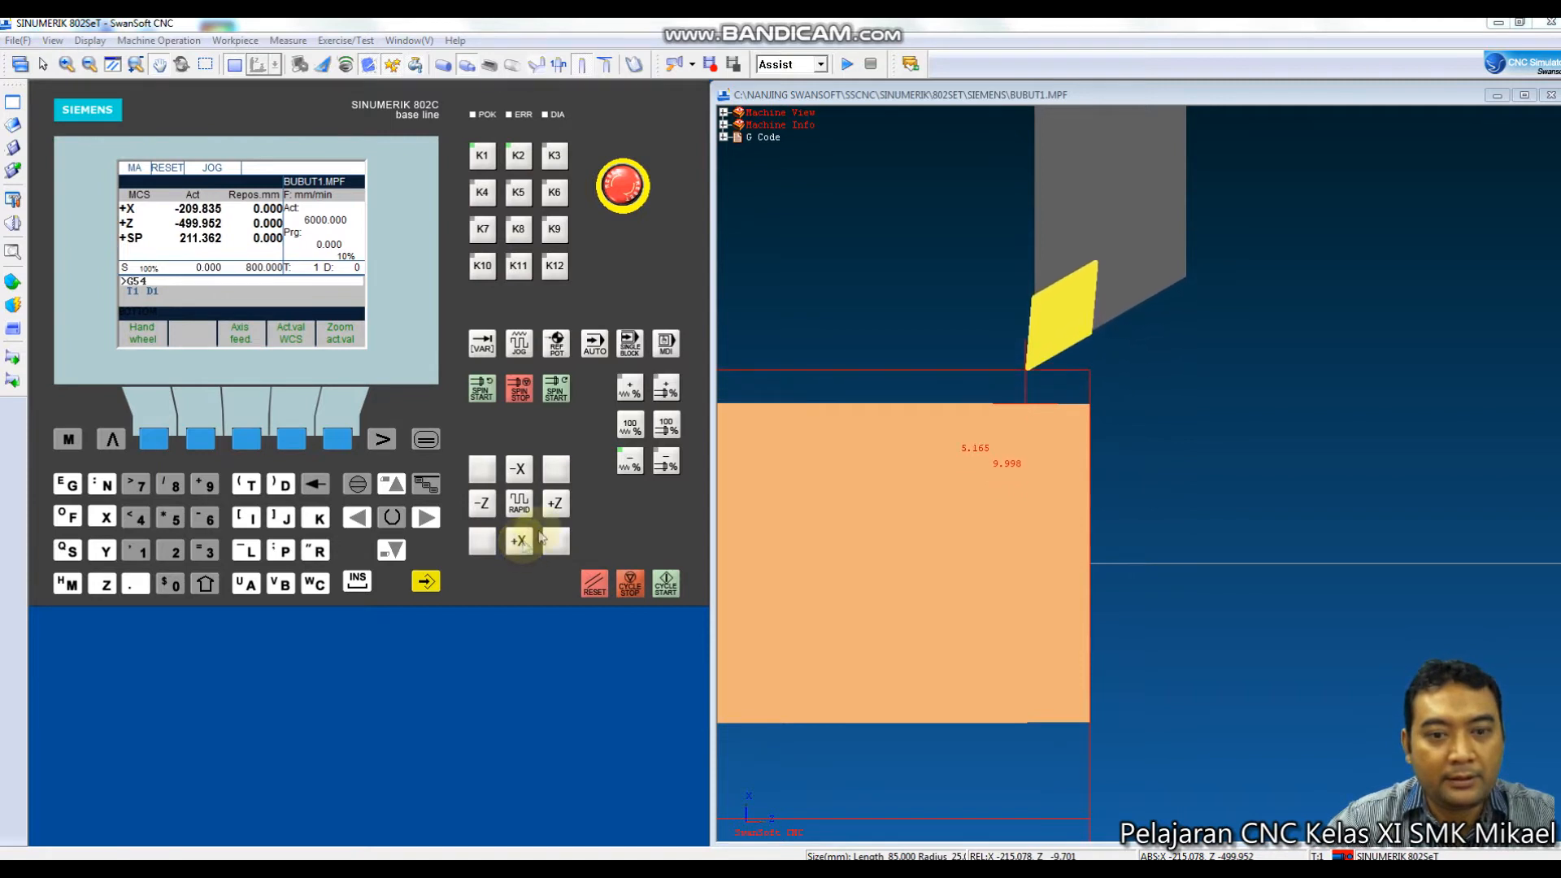
left_click(556, 504)
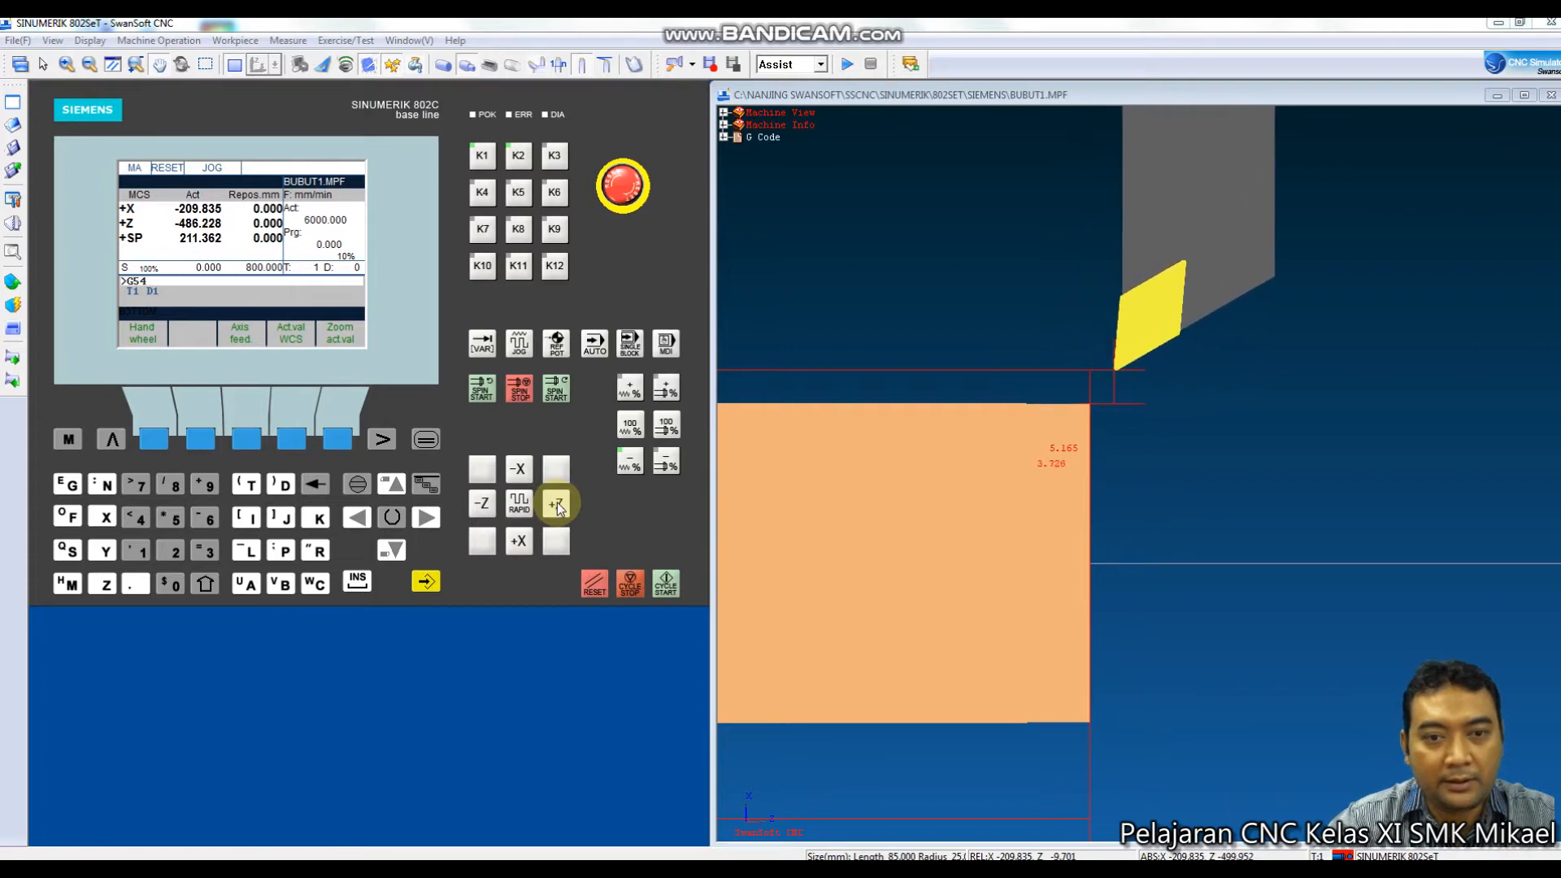
Set the feed override to 100% and run the MDA block G90 G54 T1 D1 X0 to check the X compensation.
left_click(634, 424)
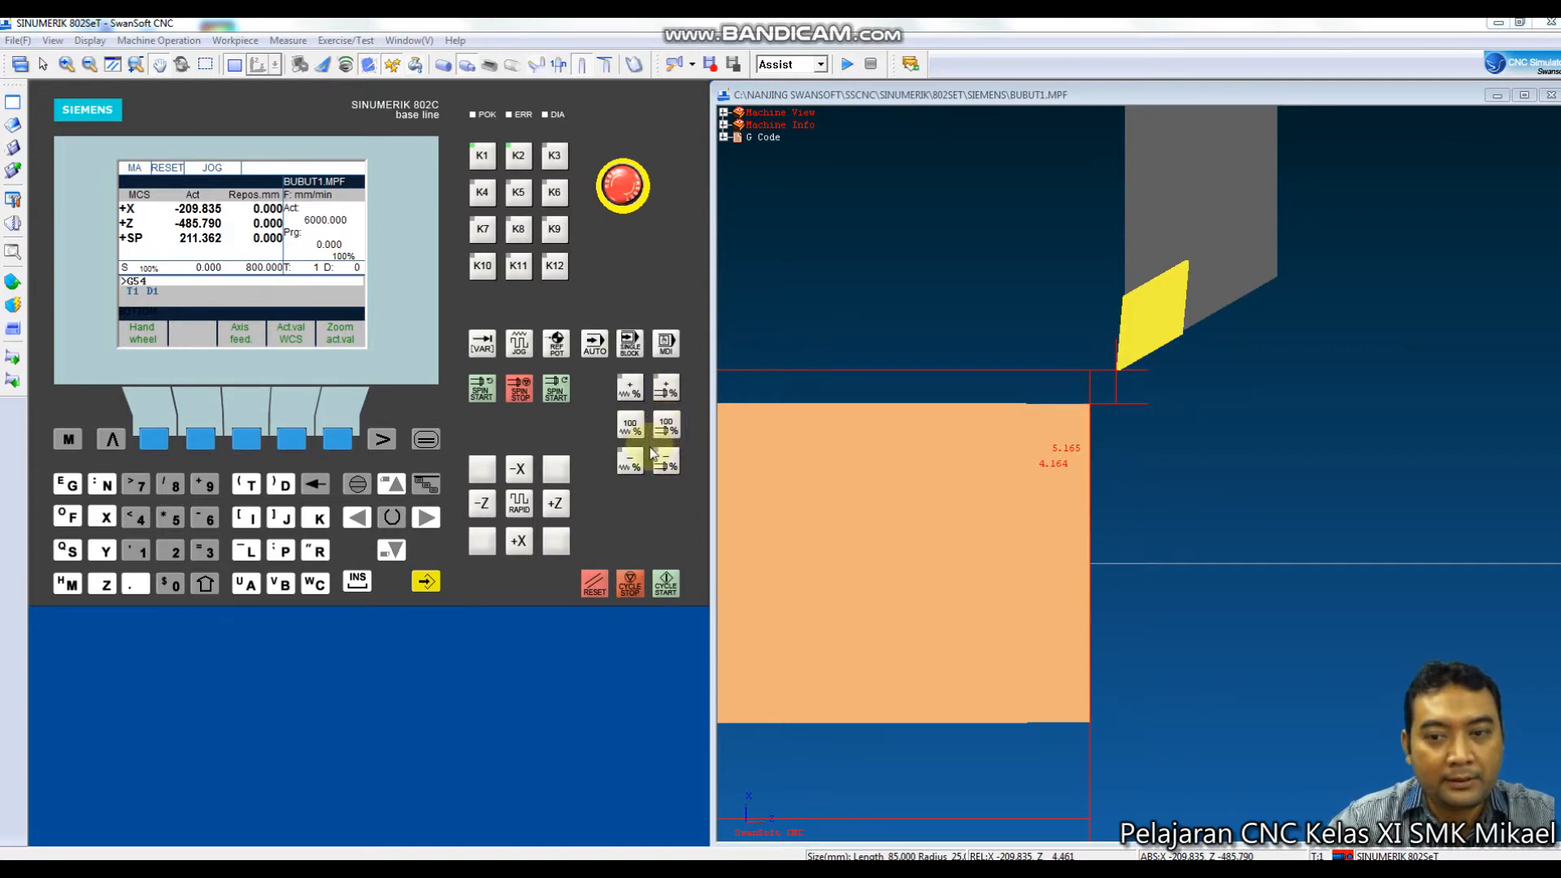
left_click(666, 343)
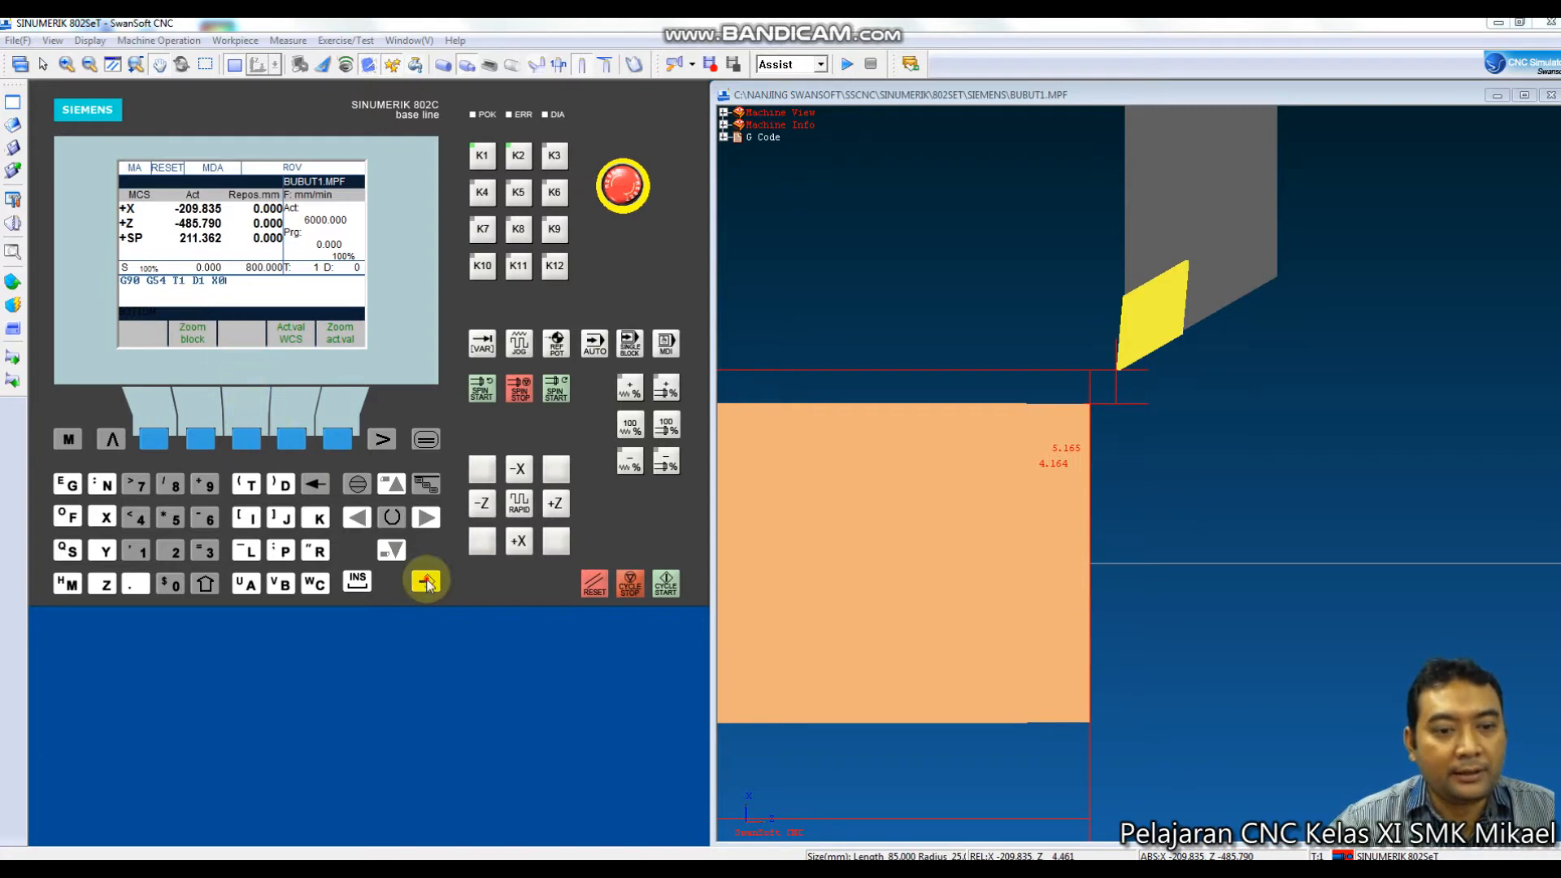
left_click(665, 588)
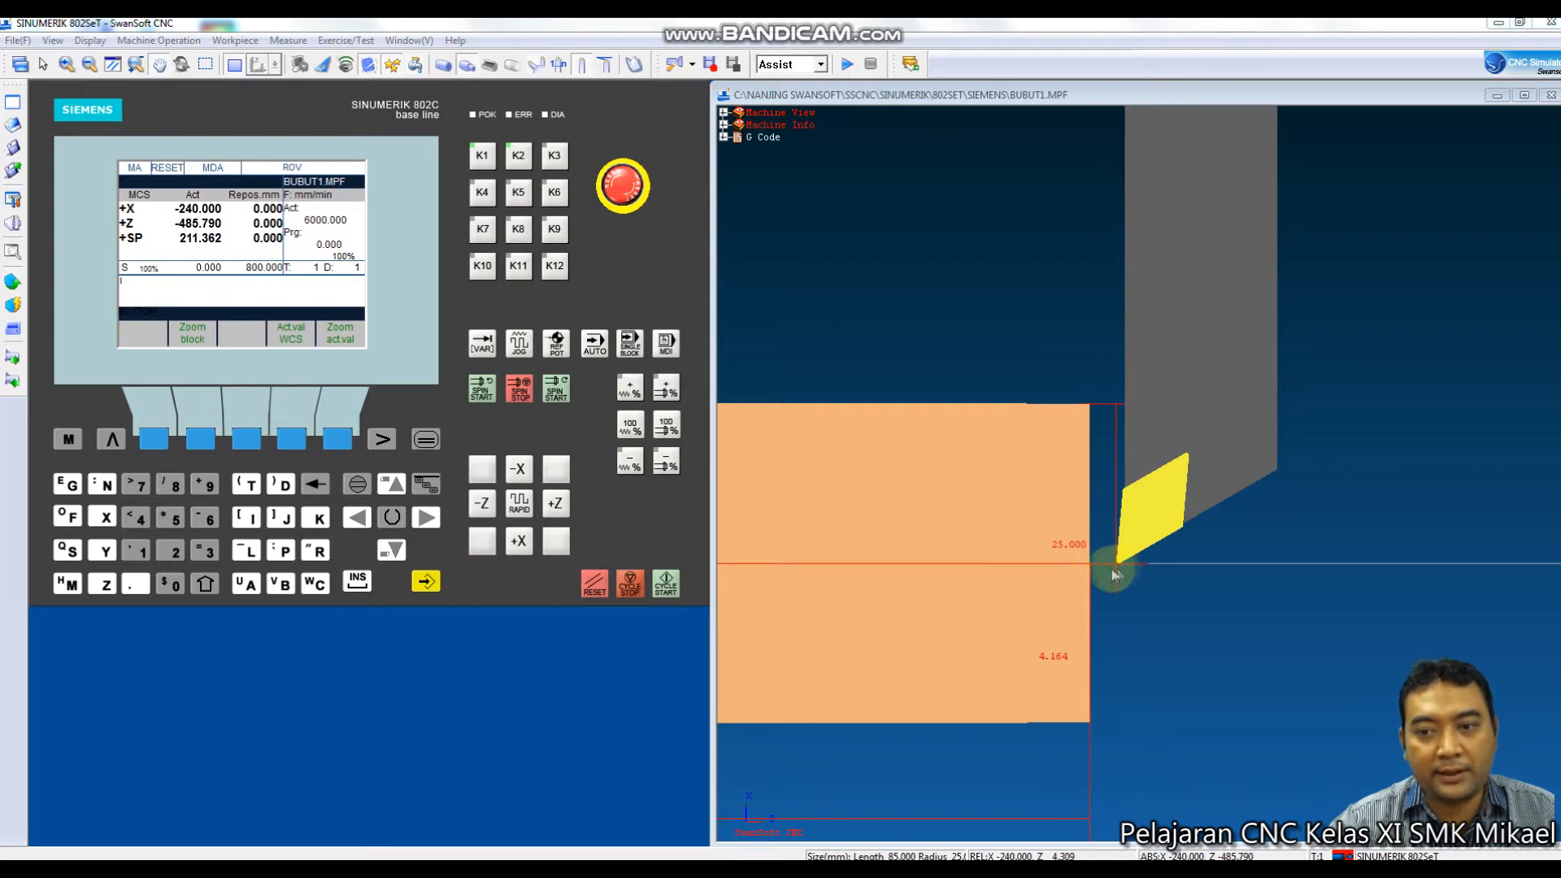
Return to continuous jogging and retract the tool along +X to X -212.127, clear of the workpiece diameter.
left_click(519, 345)
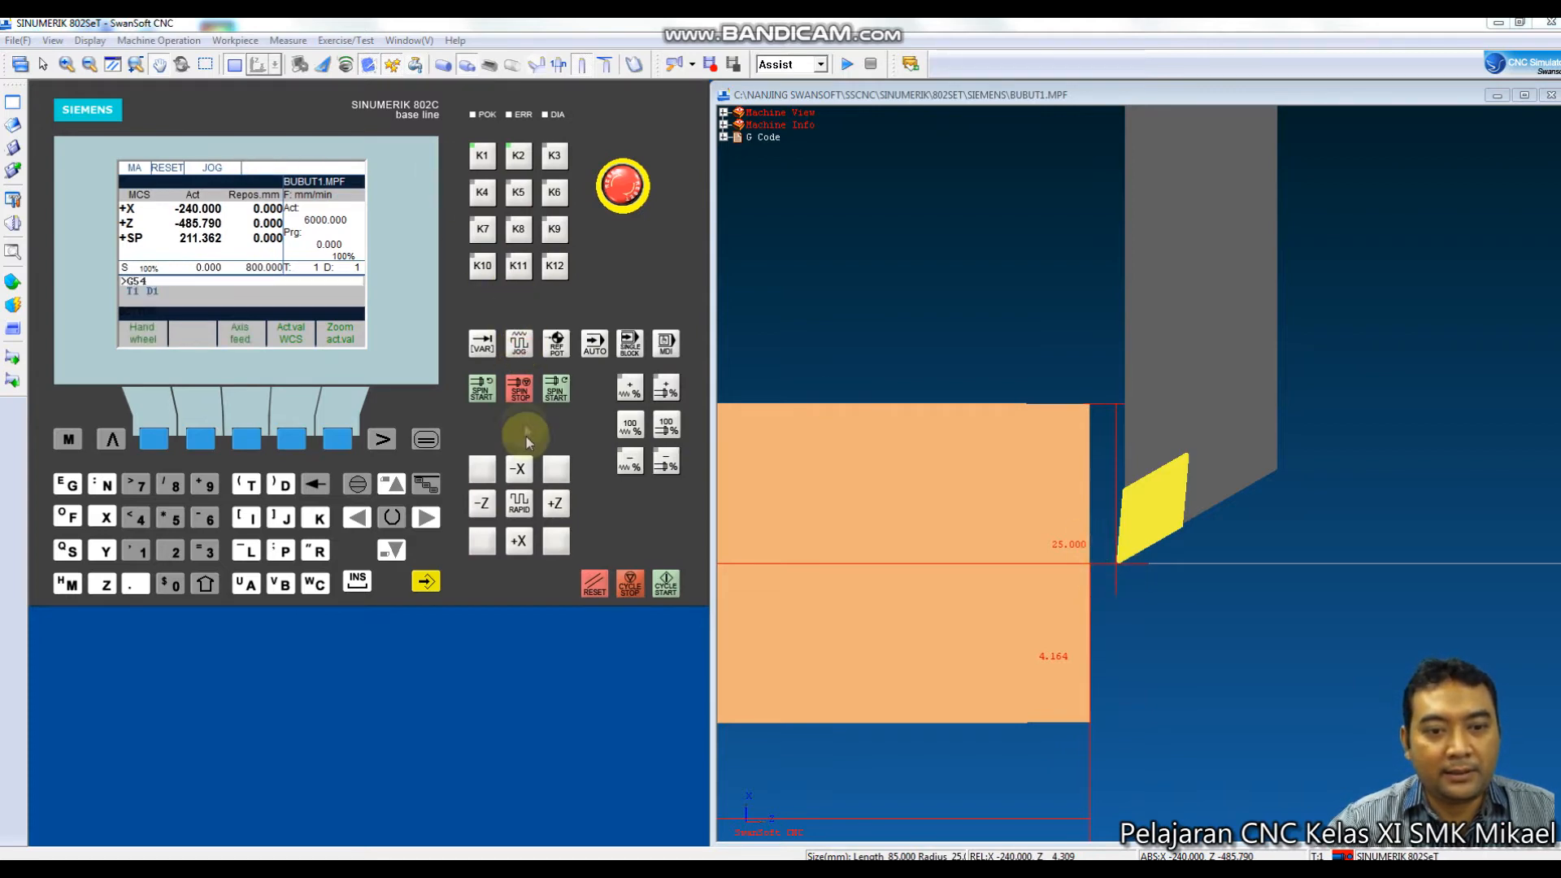
left_click(521, 542)
left_click_drag(524, 544, 523, 545)
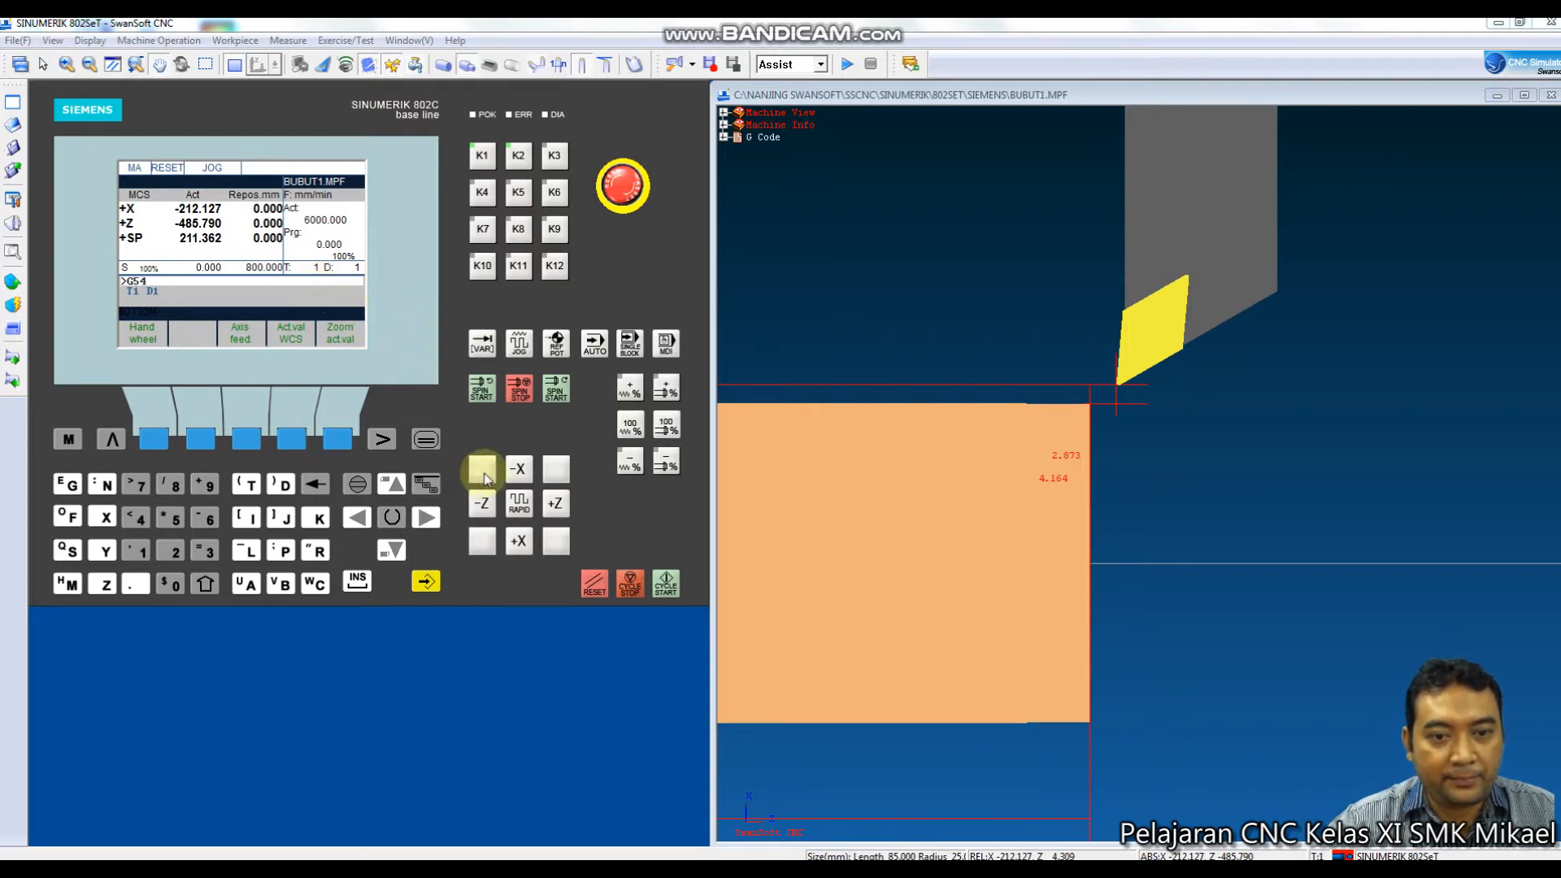
scroll(1172, 366, "down", 2)
scroll(1236, 351, "down", 3)
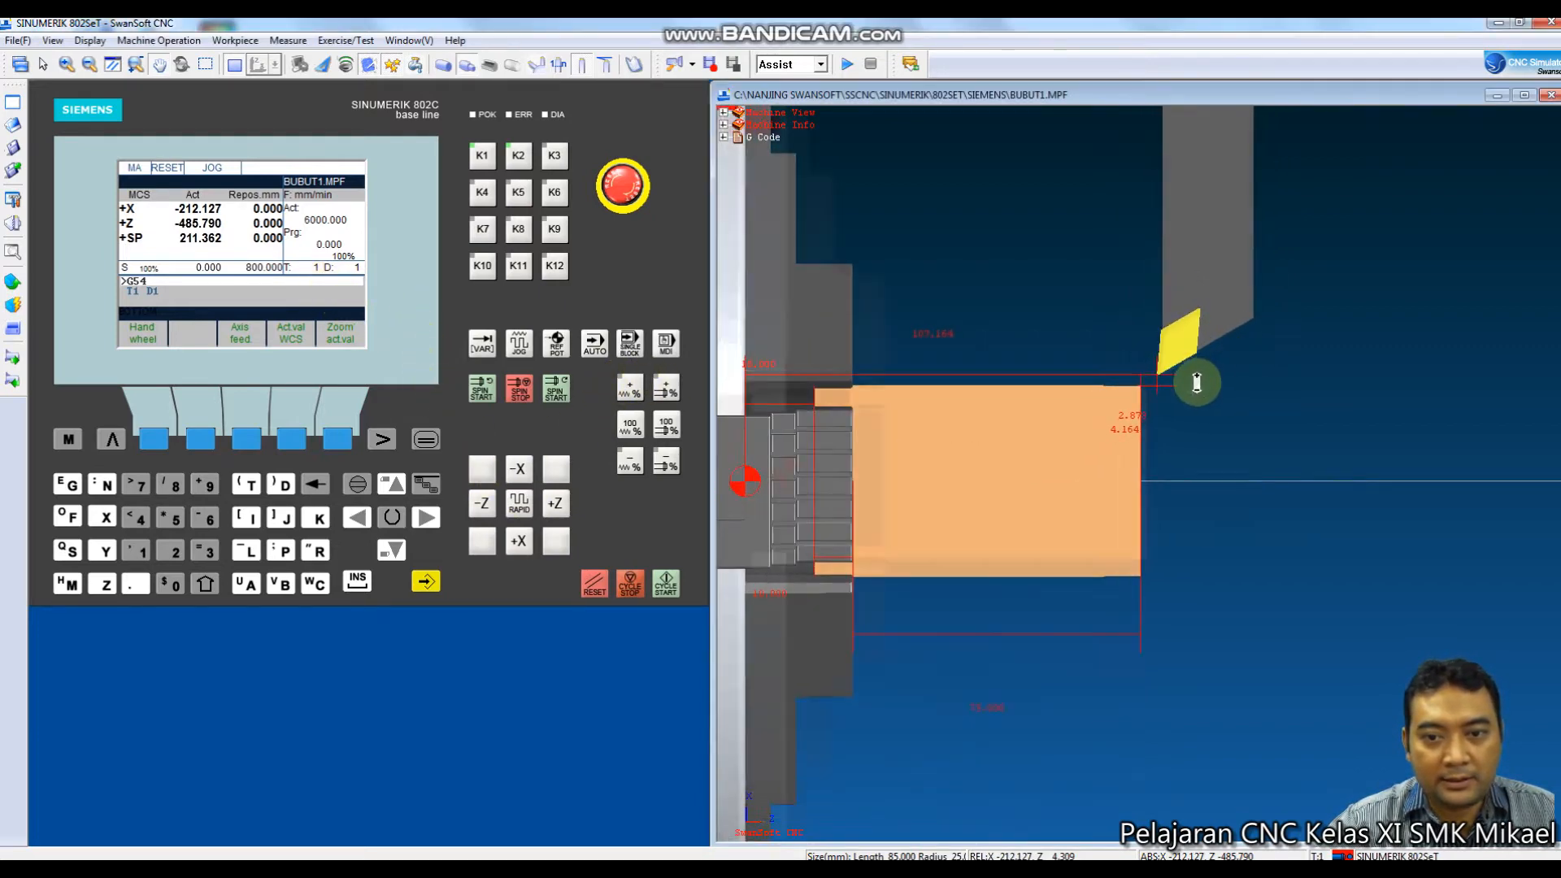
scroll(781, 407, "down", 1)
scroll(987, 439, "down", 1)
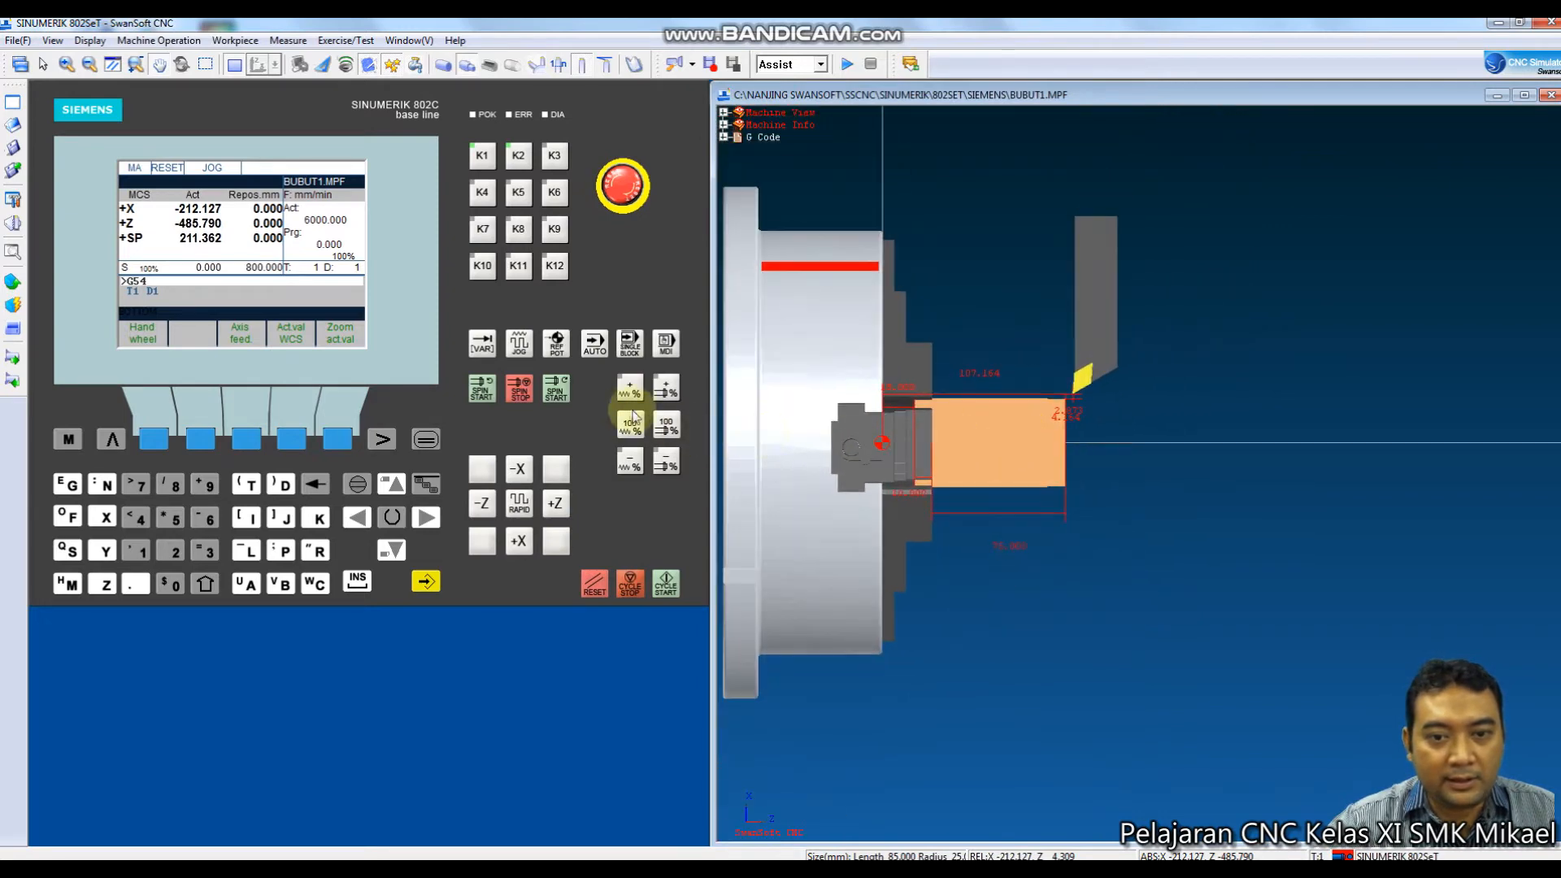
Start the spindle by running the MDA block S800 M4.
left_click(666, 343)
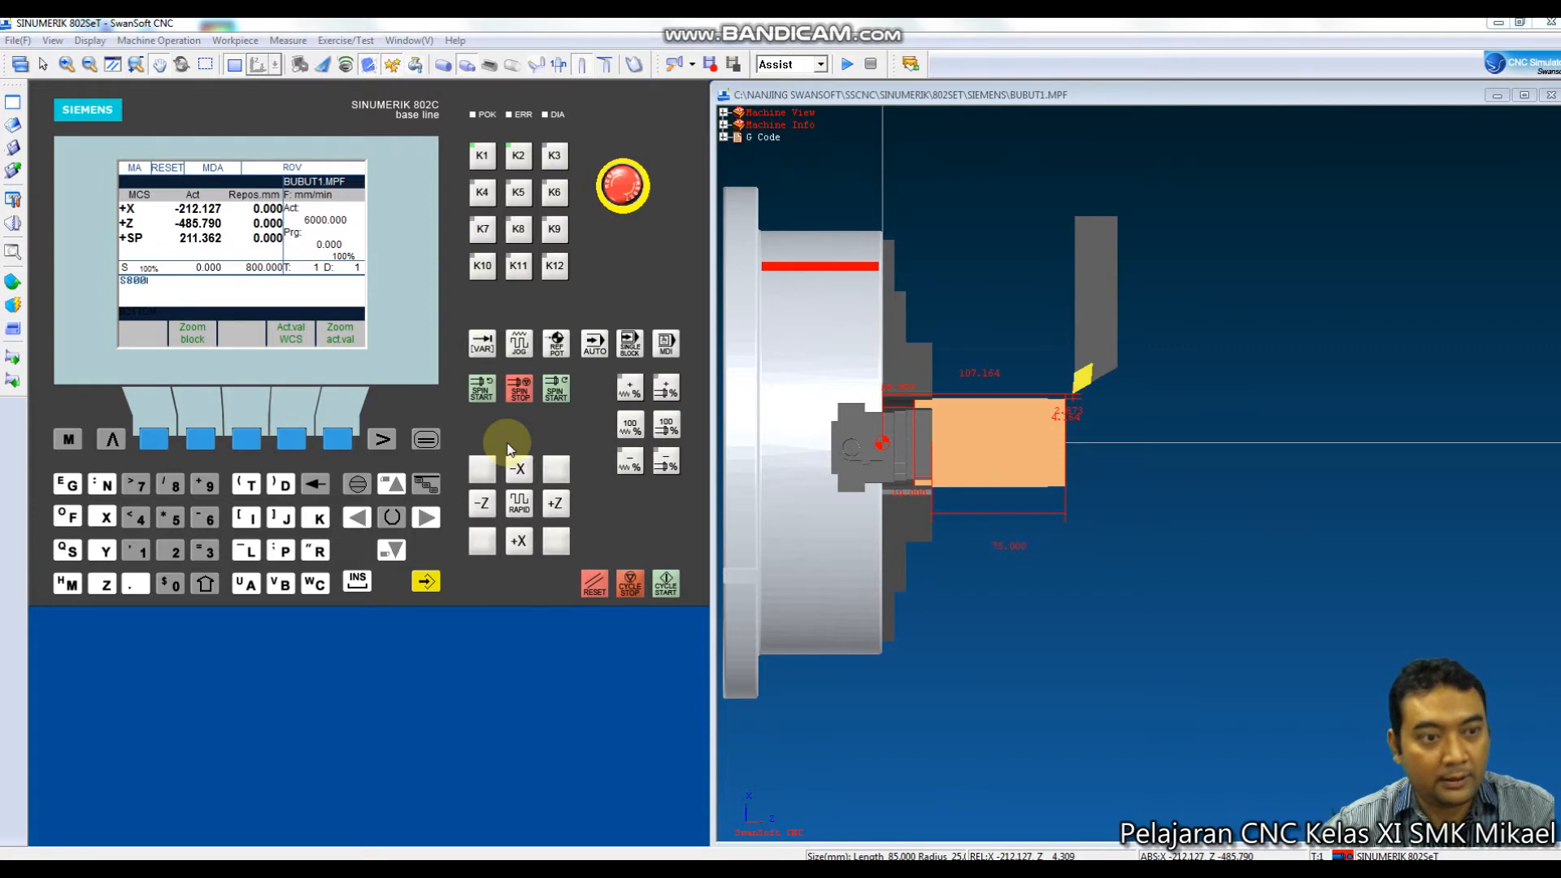
type("4")
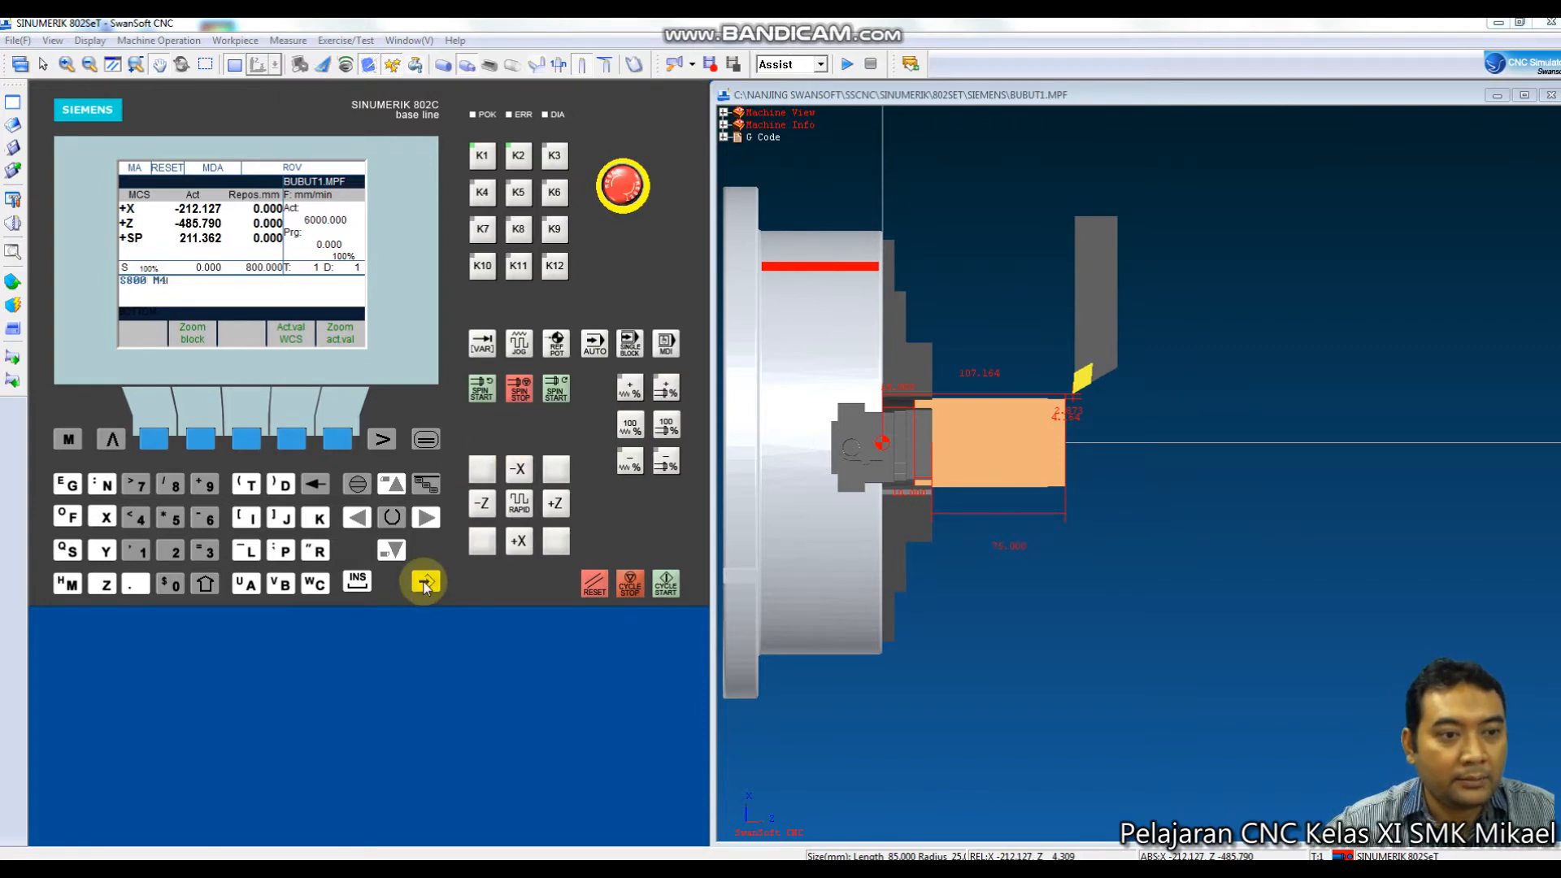
left_click(662, 585)
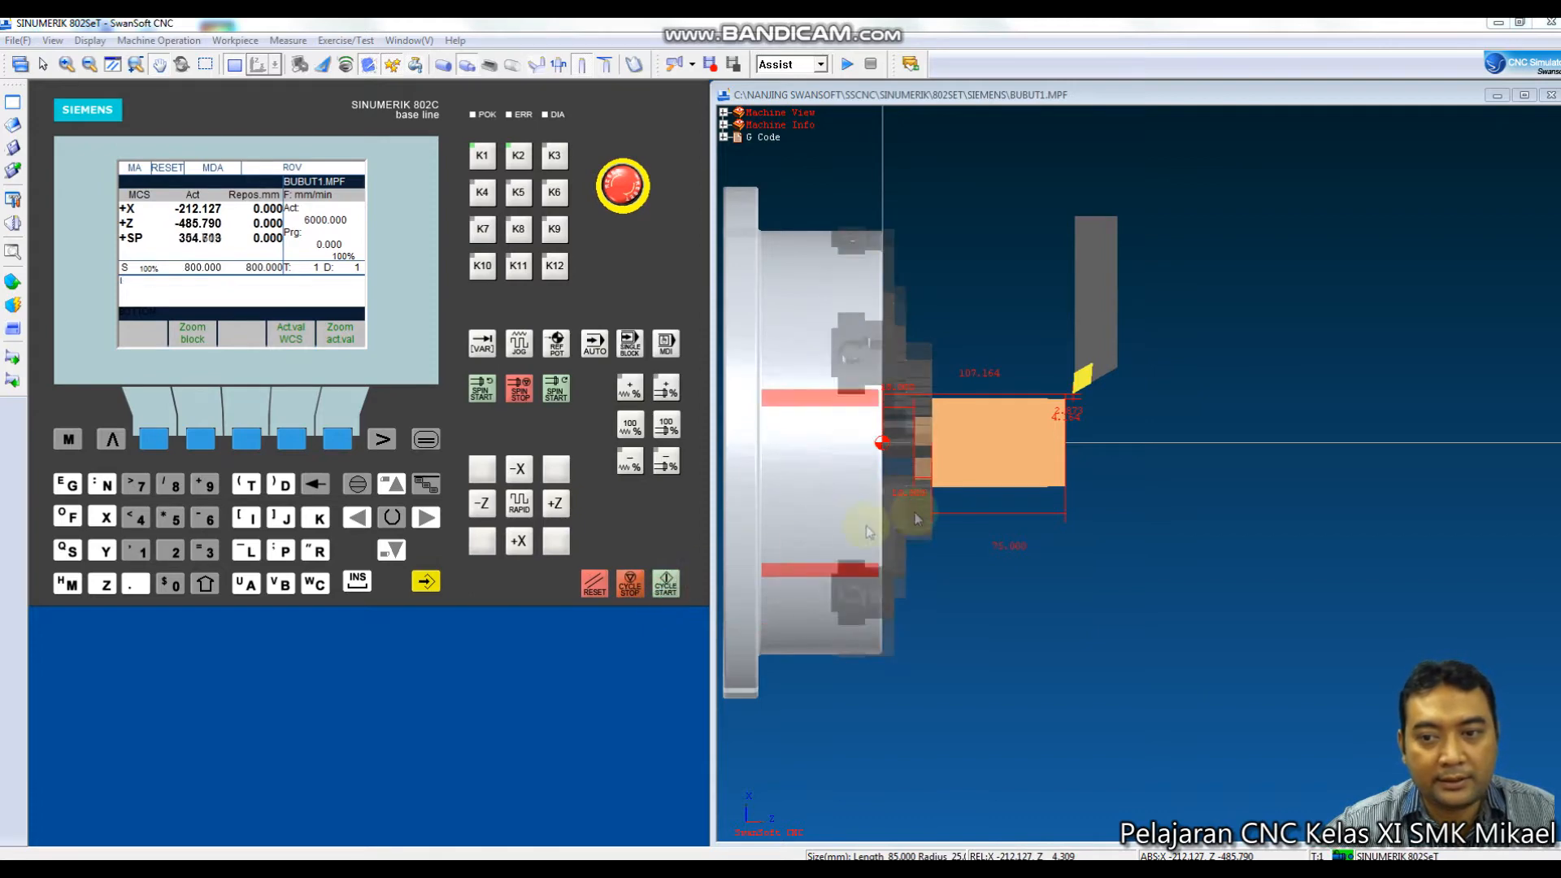
Jog the tool at 20% feed override to Z -487.848 and X -215.361, close to the workpiece's end face.
scroll(1071, 404, "up", 5)
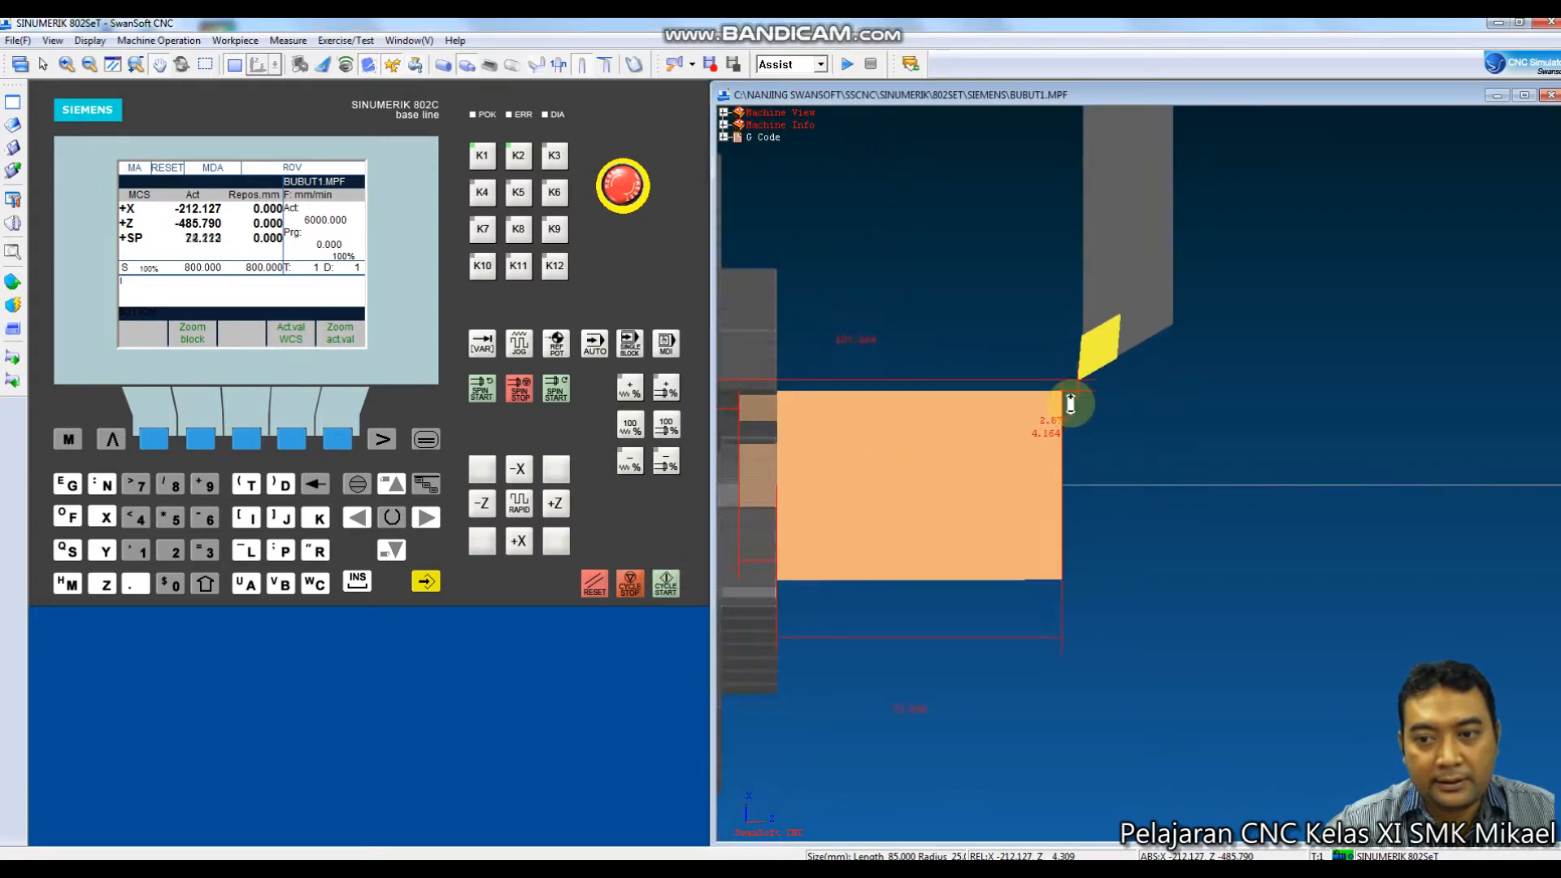
scroll(1071, 404, "up", 5)
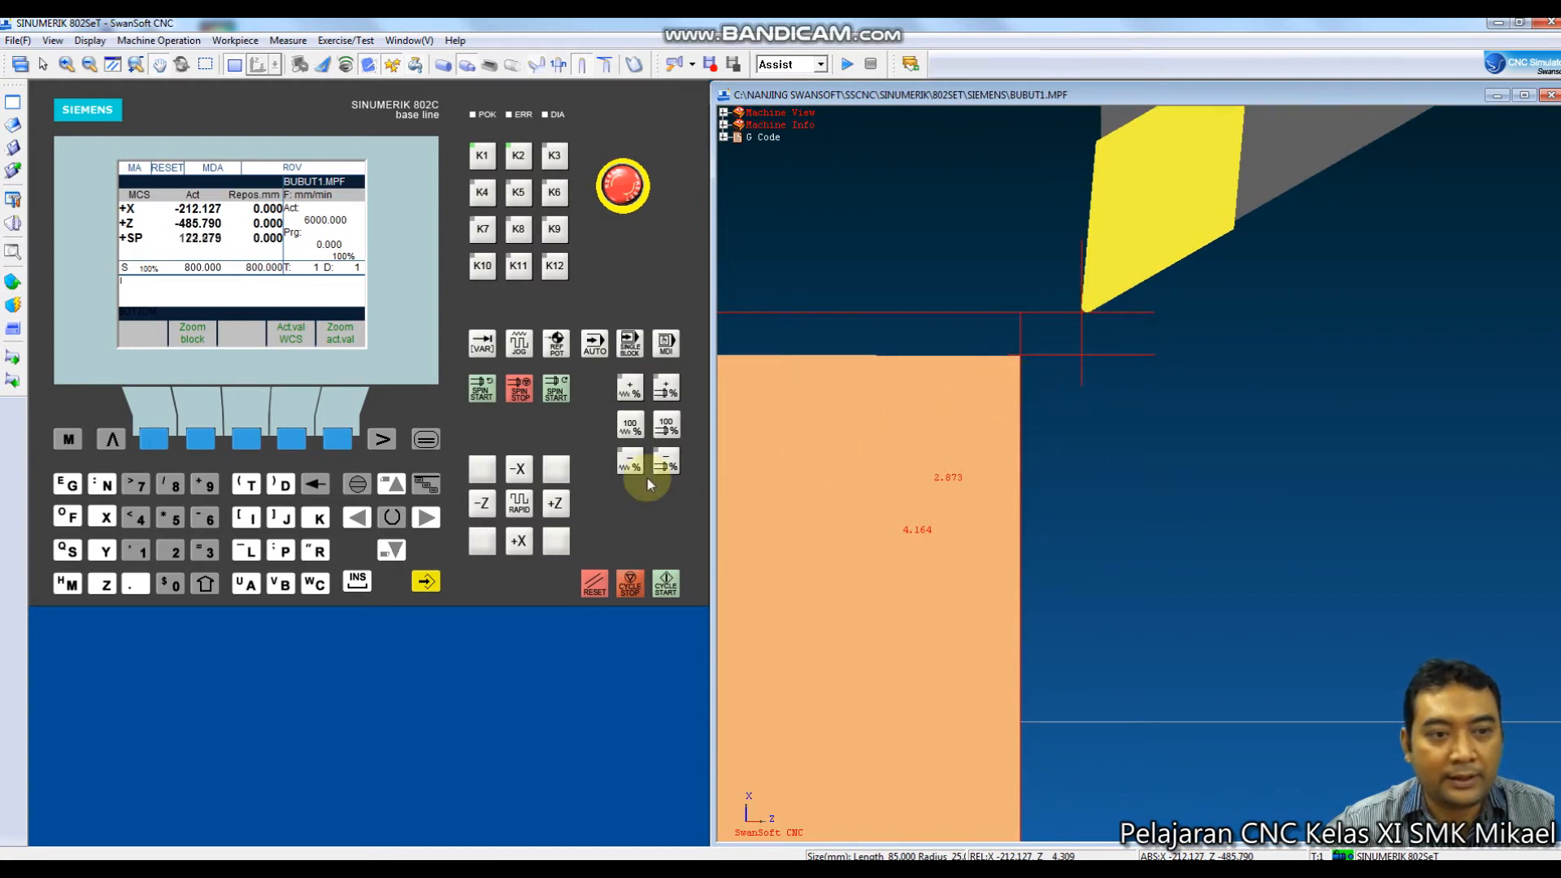
left_click(520, 344)
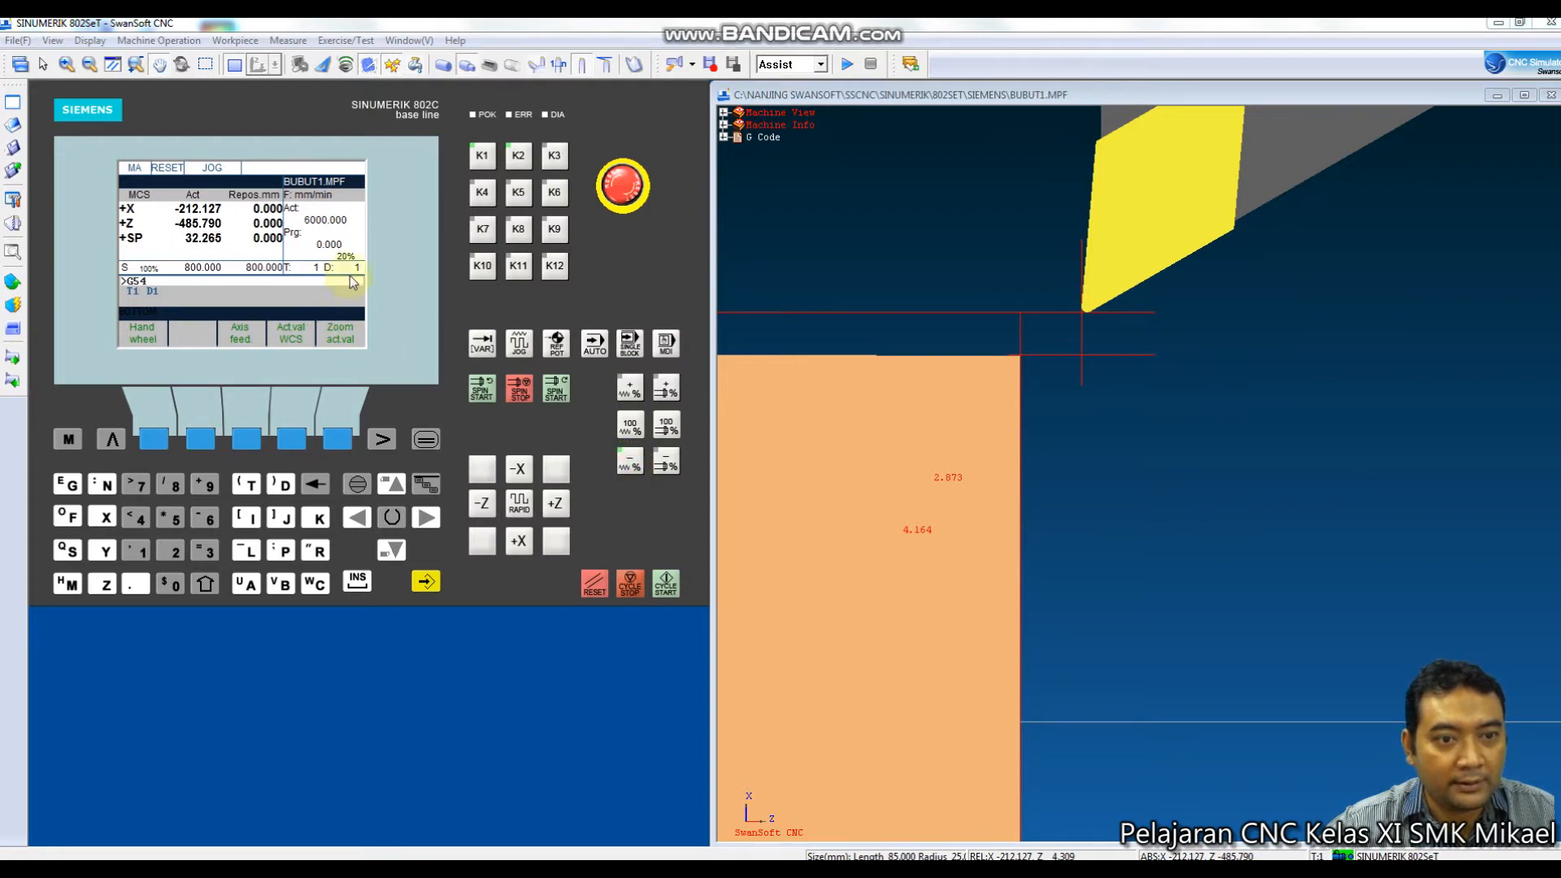
left_click(484, 506)
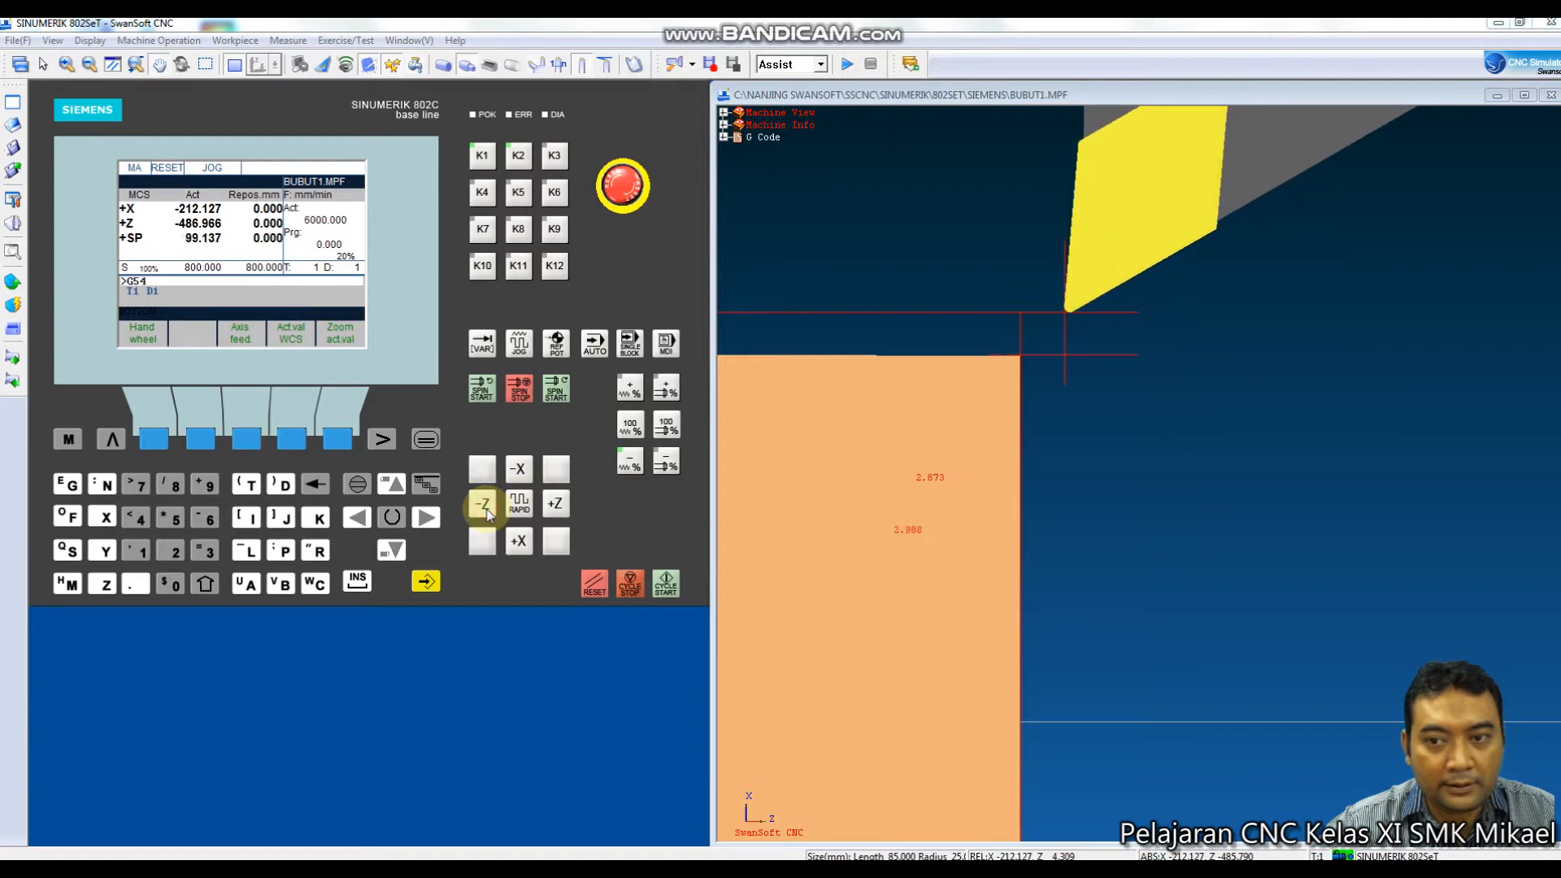
left_click(517, 472)
left_click(512, 474)
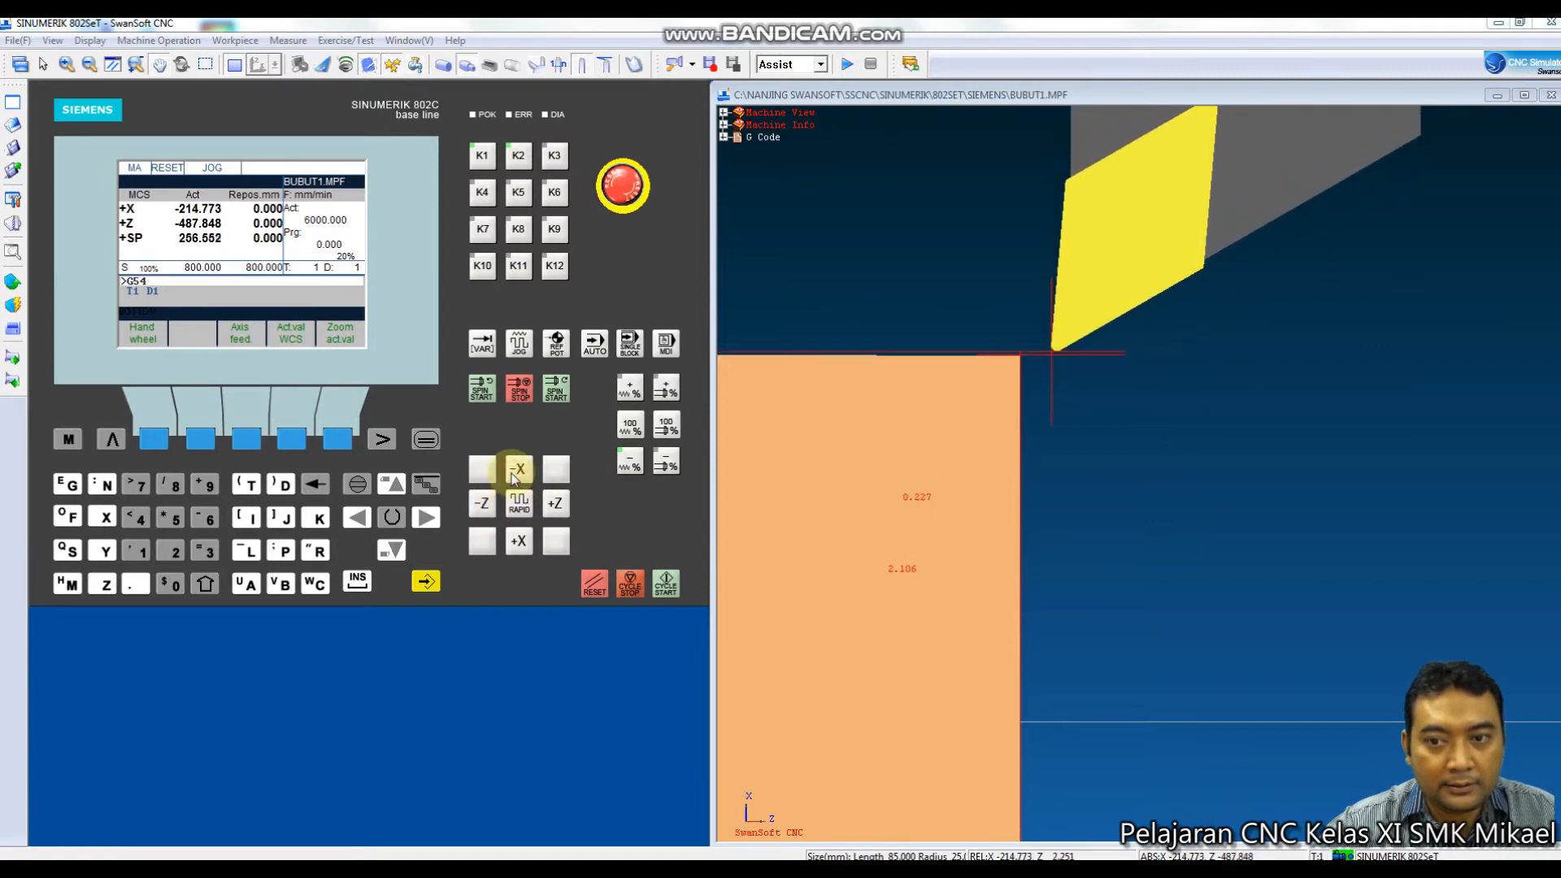
left_click(512, 474)
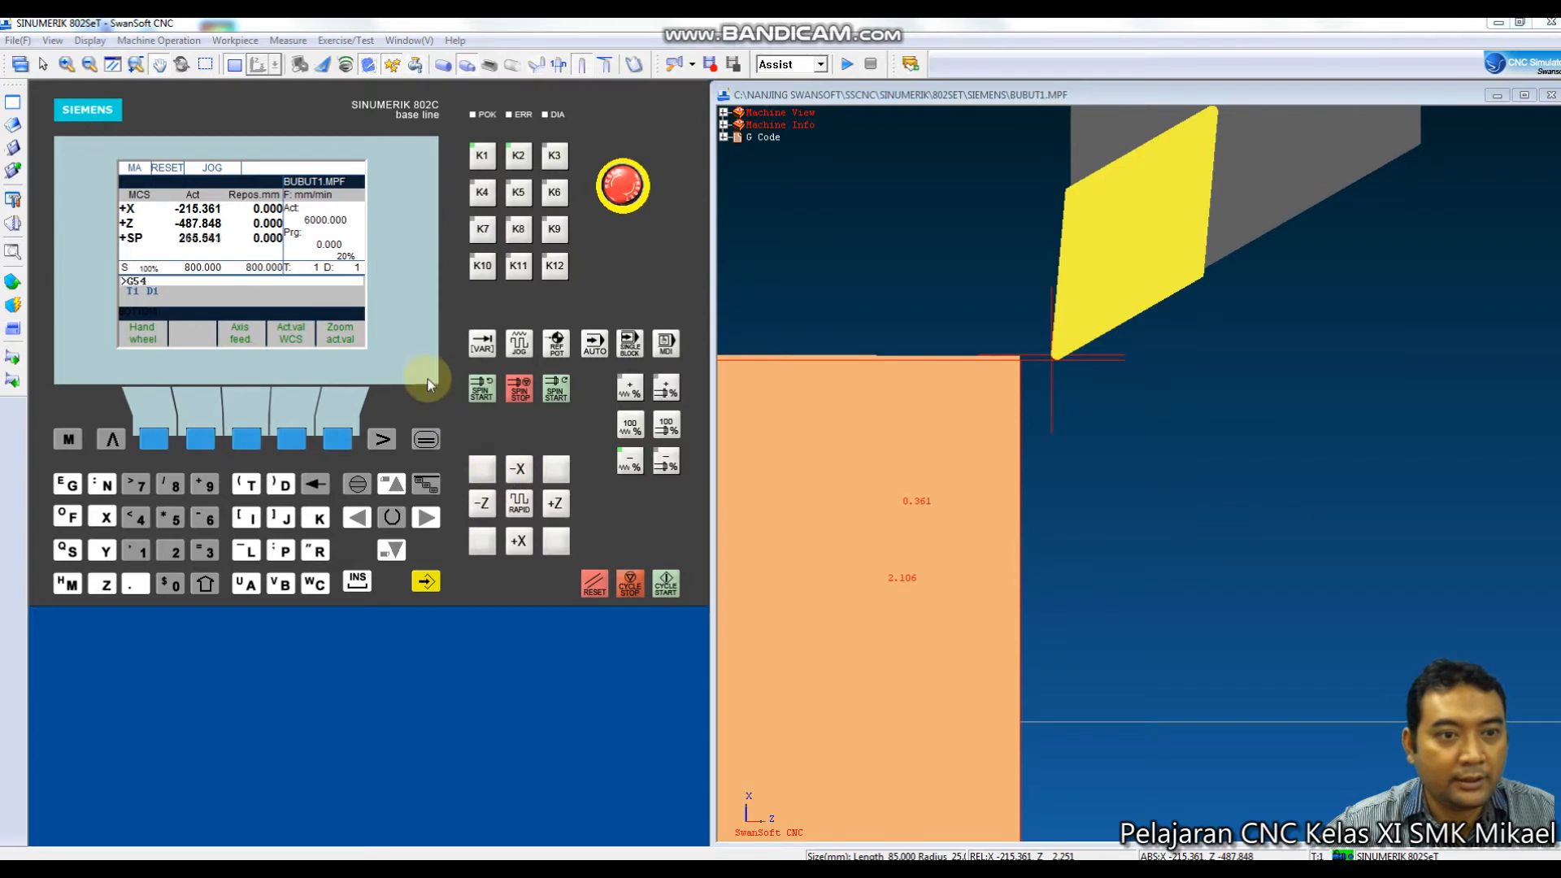
Switch to 100 INC incremental jogging and step the tool along -Z to Z -490.048, touching the end face.
left_click(486, 348)
left_click(486, 348)
left_click(485, 348)
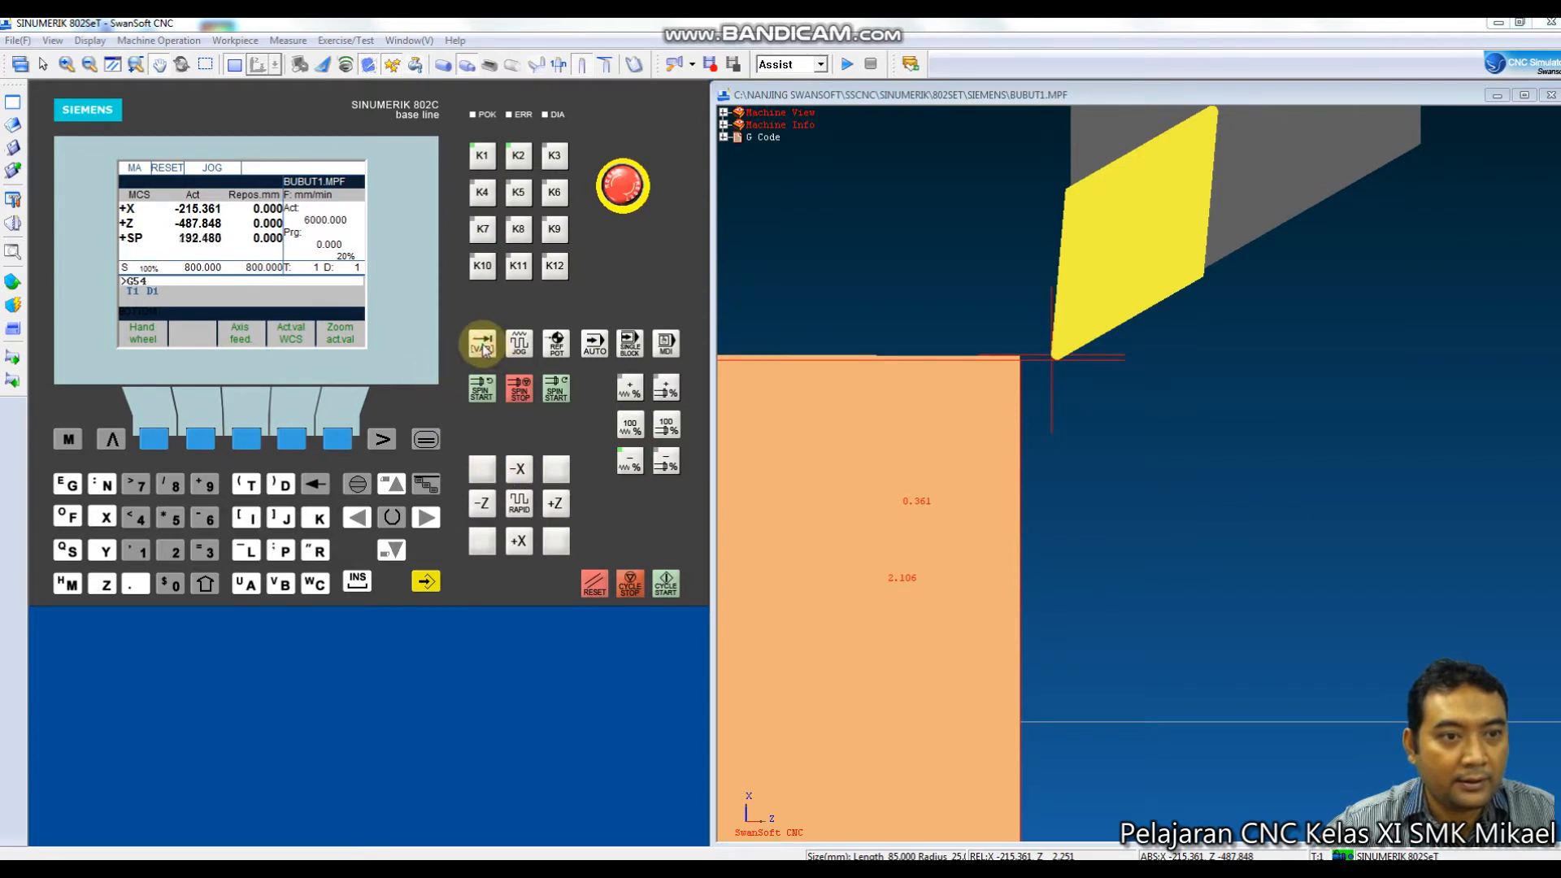
left_click(484, 348)
left_click(483, 505)
left_click(482, 506)
left_click(482, 505)
left_click(482, 506)
left_click(482, 506)
left_click(482, 506)
left_click(482, 506)
left_click(482, 506)
left_click(482, 506)
left_click(482, 506)
left_click(482, 506)
left_click(482, 505)
left_click(482, 506)
left_click(482, 506)
left_click(482, 506)
left_click(482, 506)
left_click(482, 505)
left_click(482, 505)
left_click(482, 505)
left_click(482, 506)
left_click(482, 506)
left_click(482, 505)
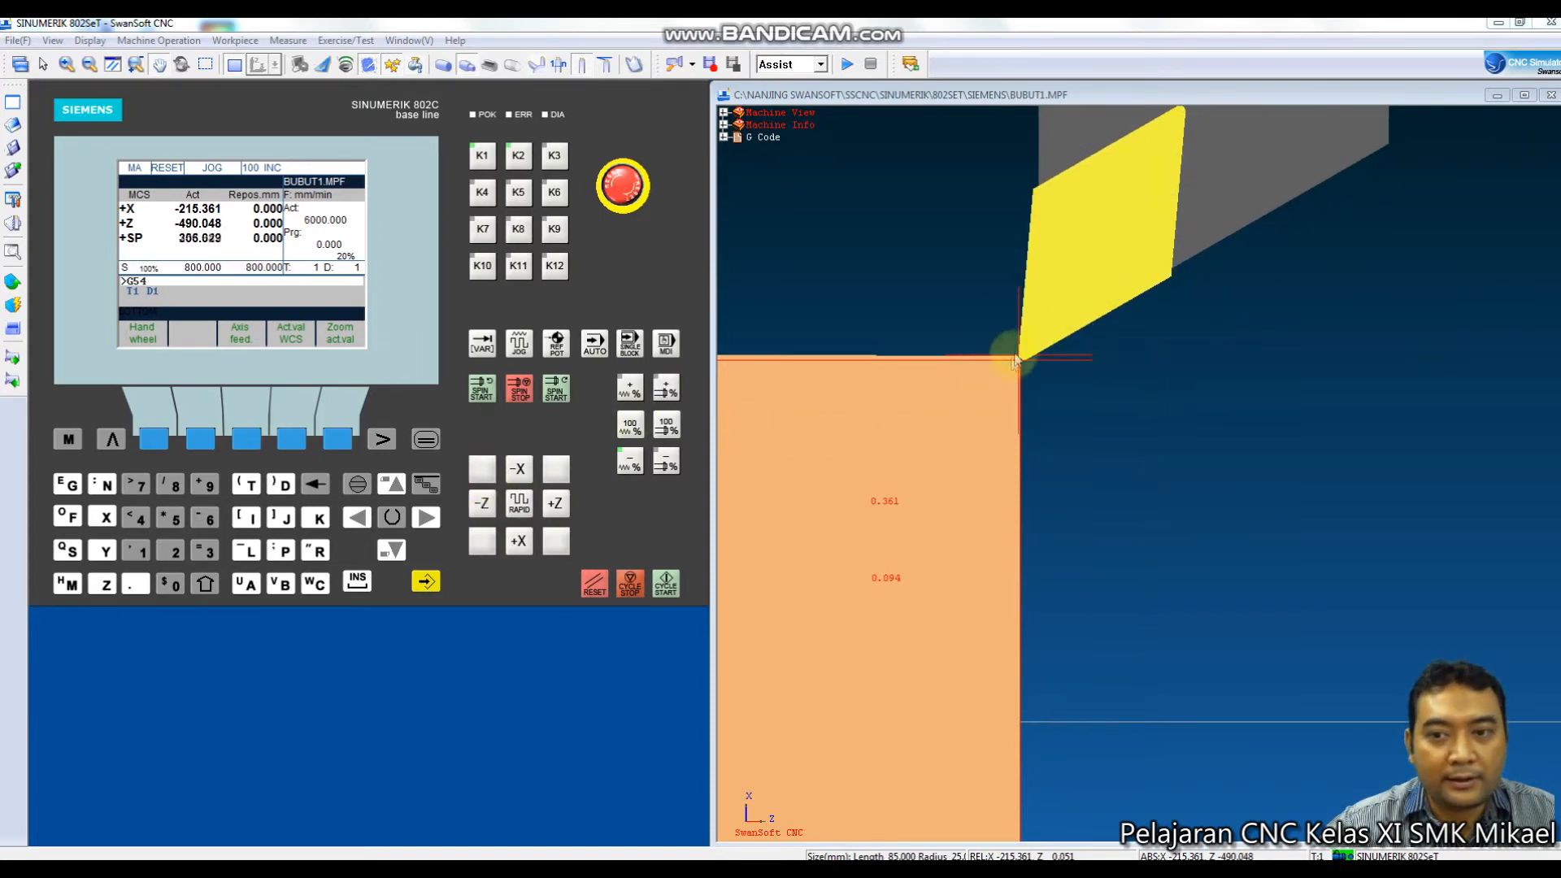
Determine and accept the G54 Z zero offset at the end face with tool 1, and return to the machine position display.
left_click(423, 440)
left_click(199, 439)
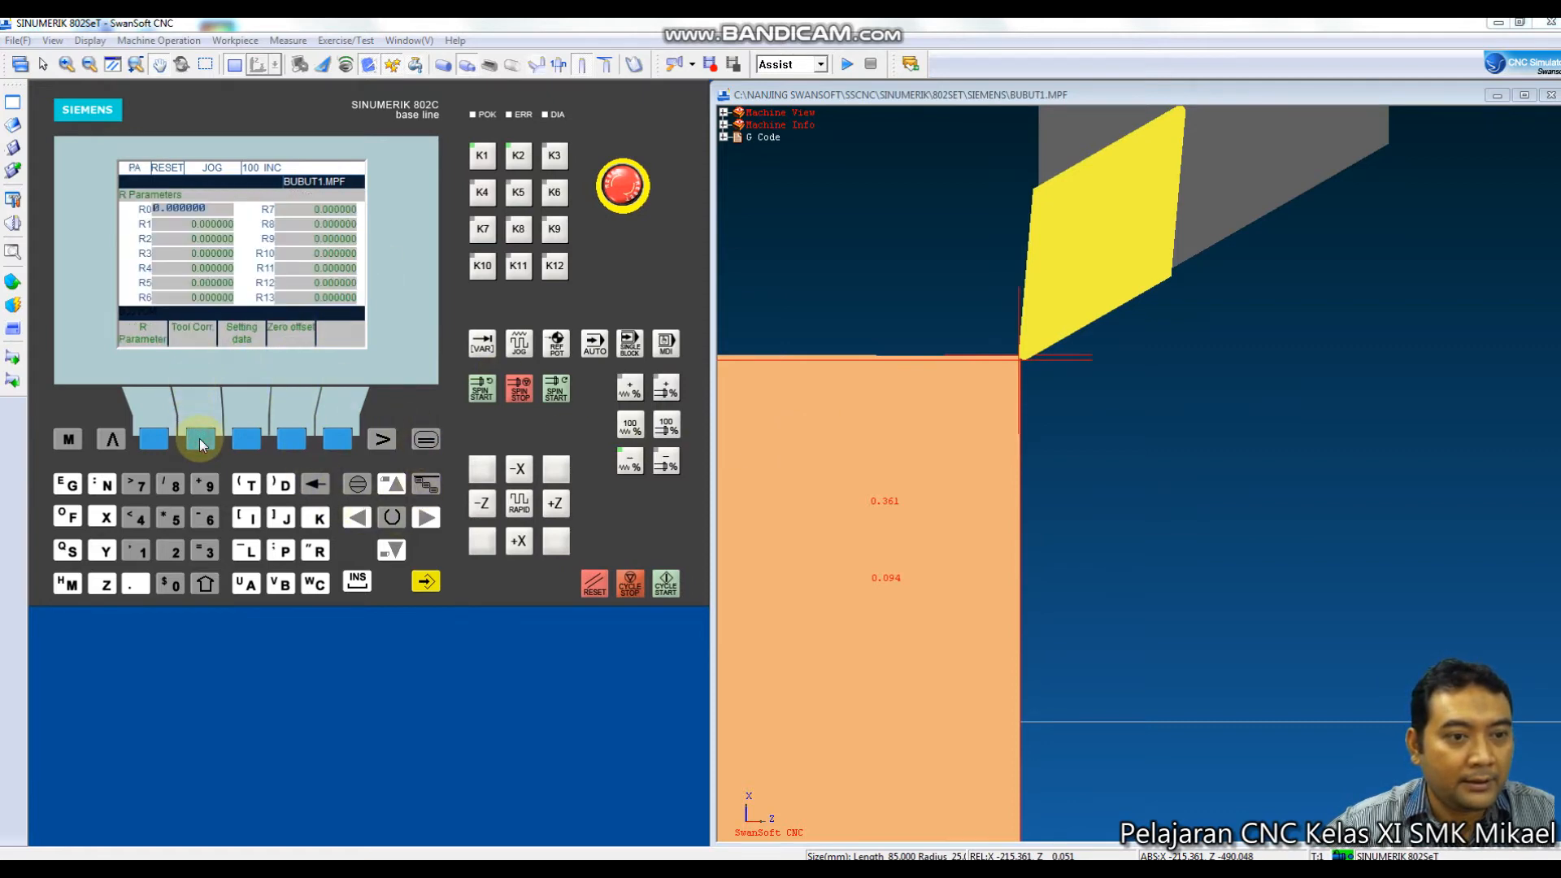
left_click(291, 440)
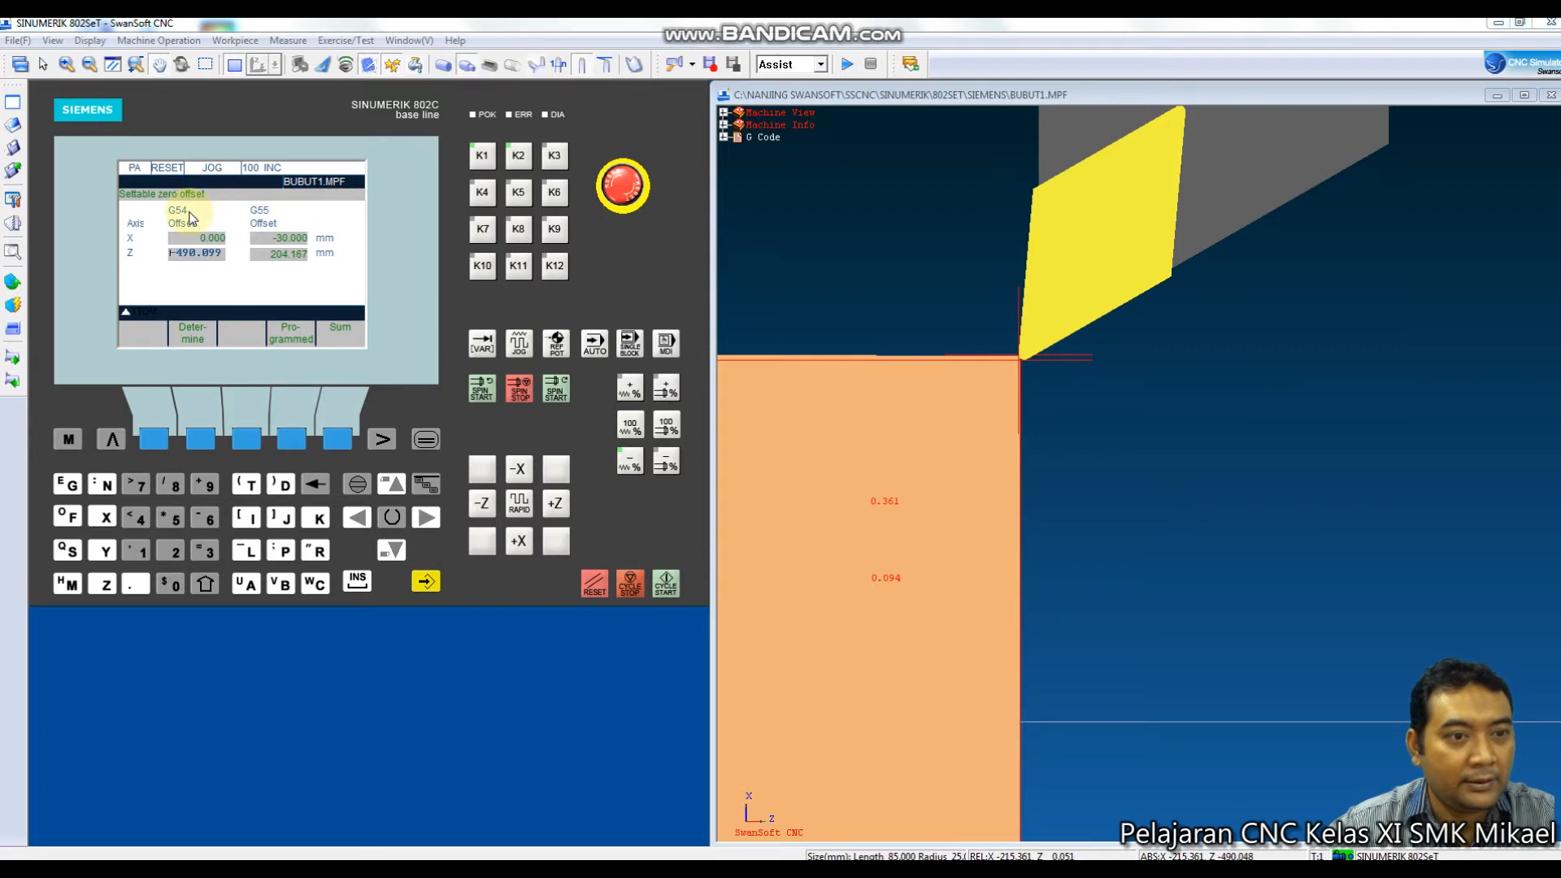
left_click(199, 440)
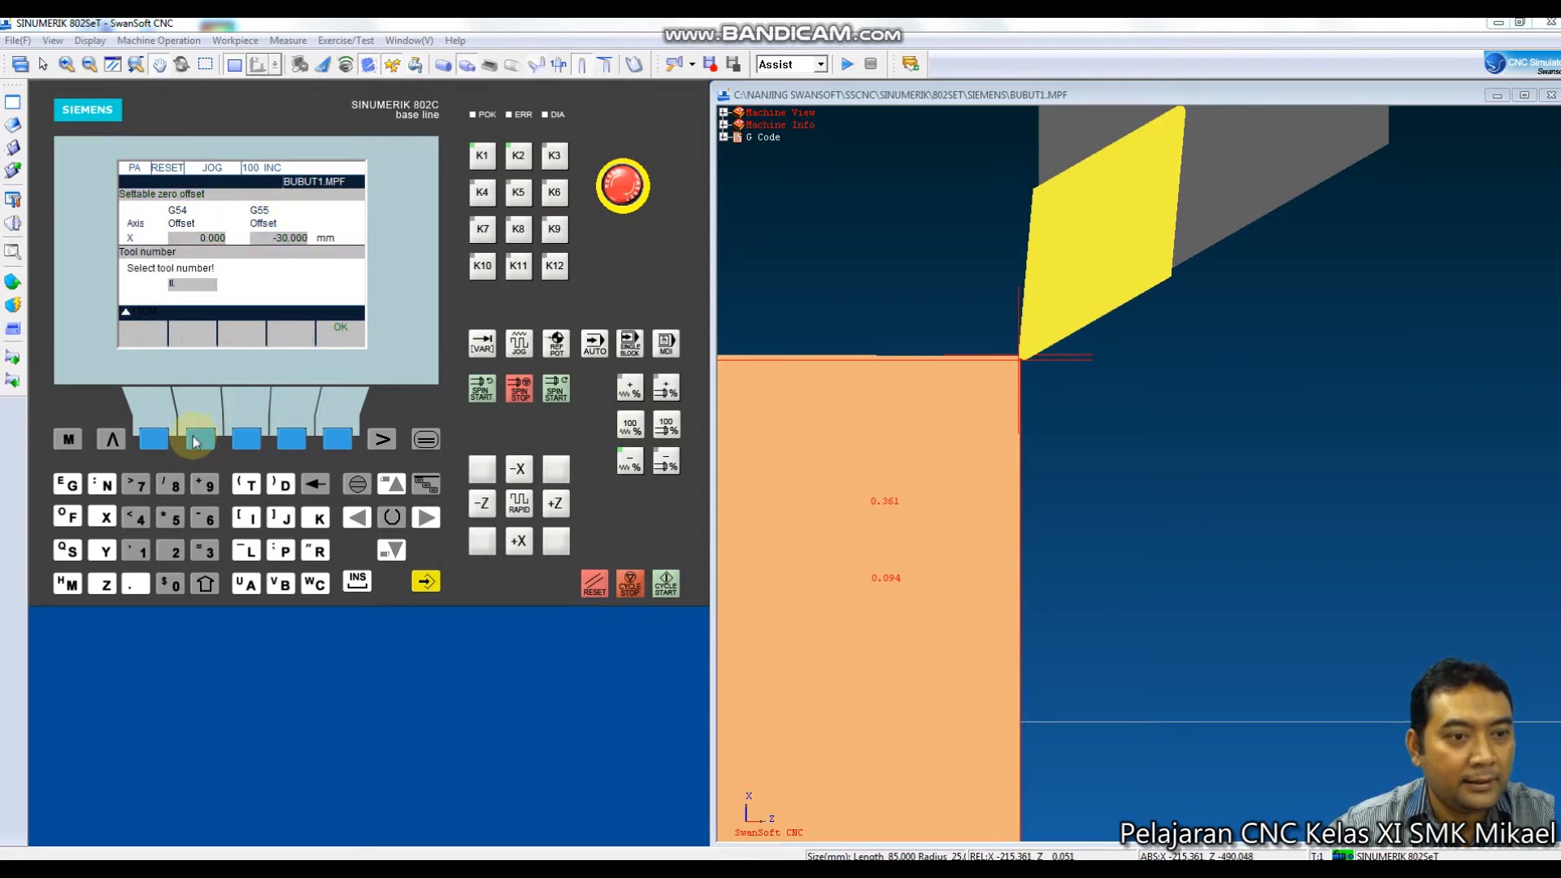
left_click(338, 443)
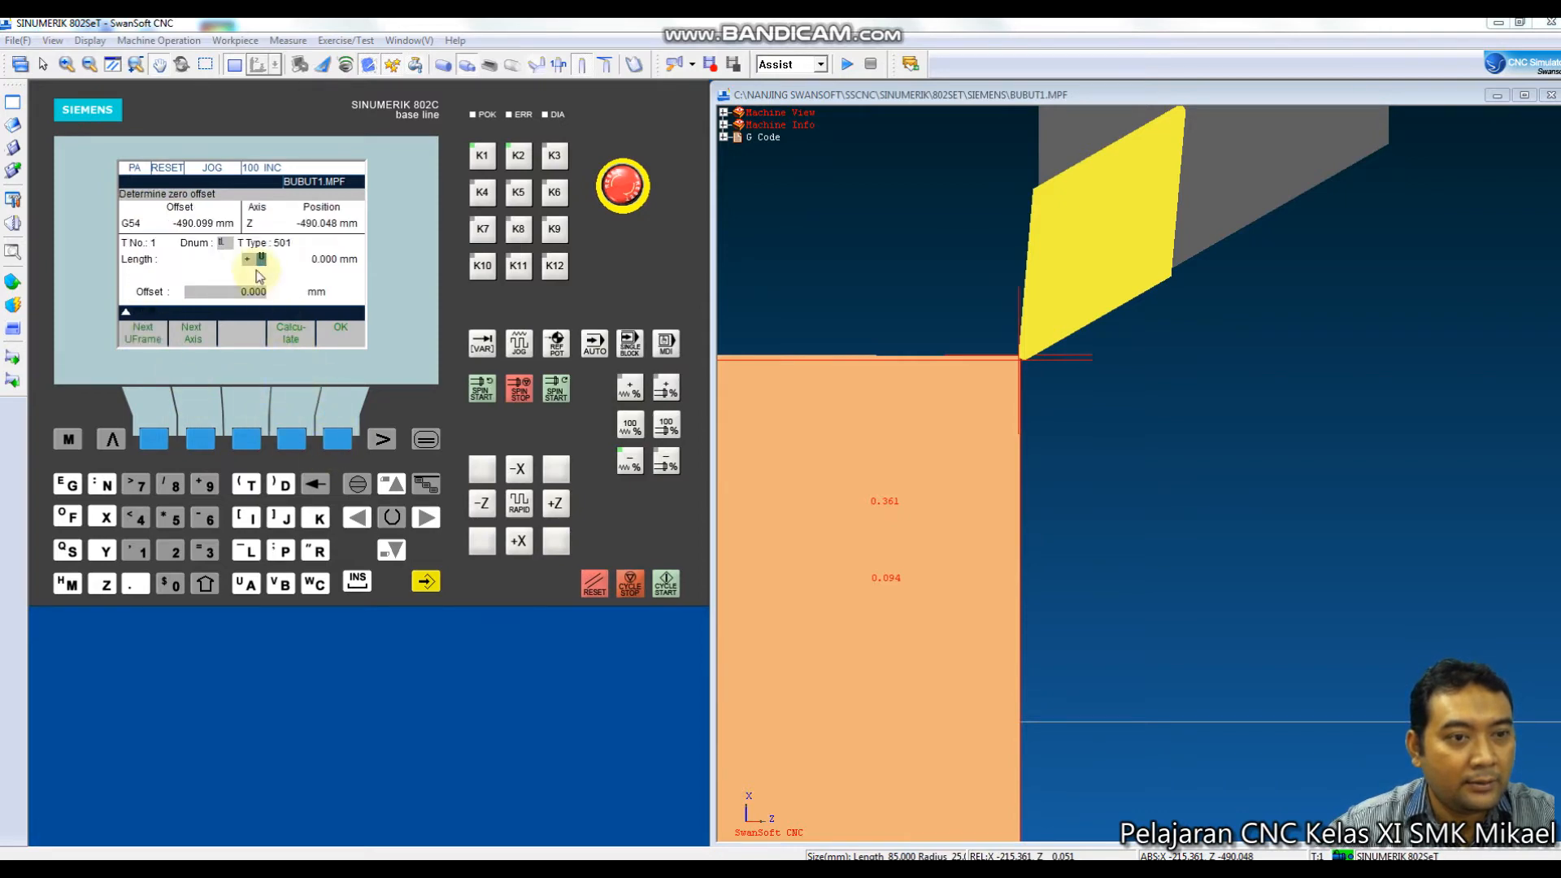
left_click(340, 443)
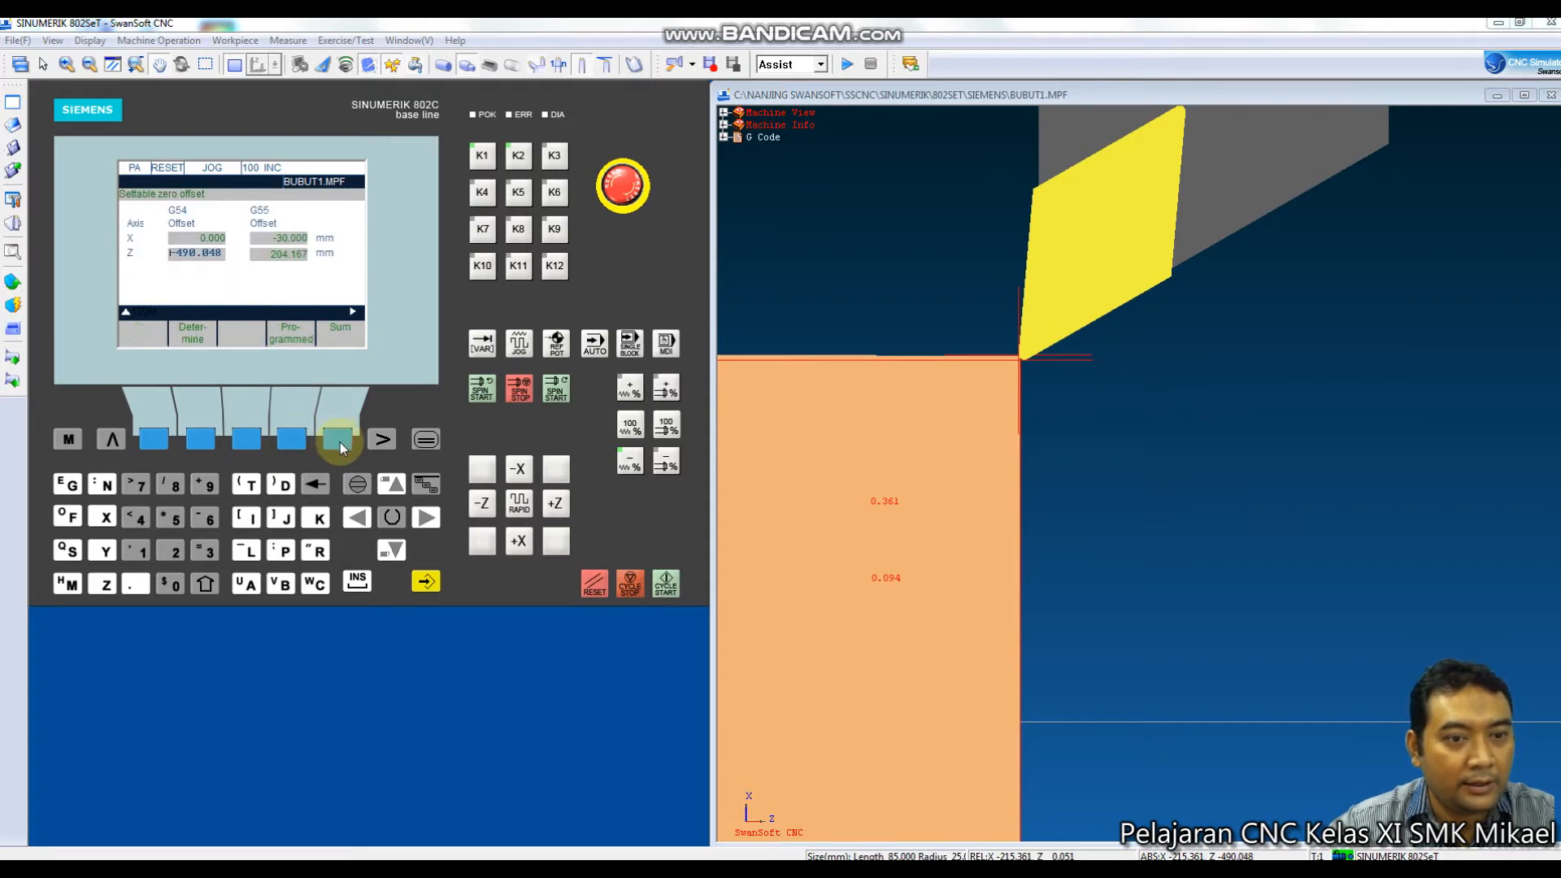
left_click(118, 439)
left_click(65, 441)
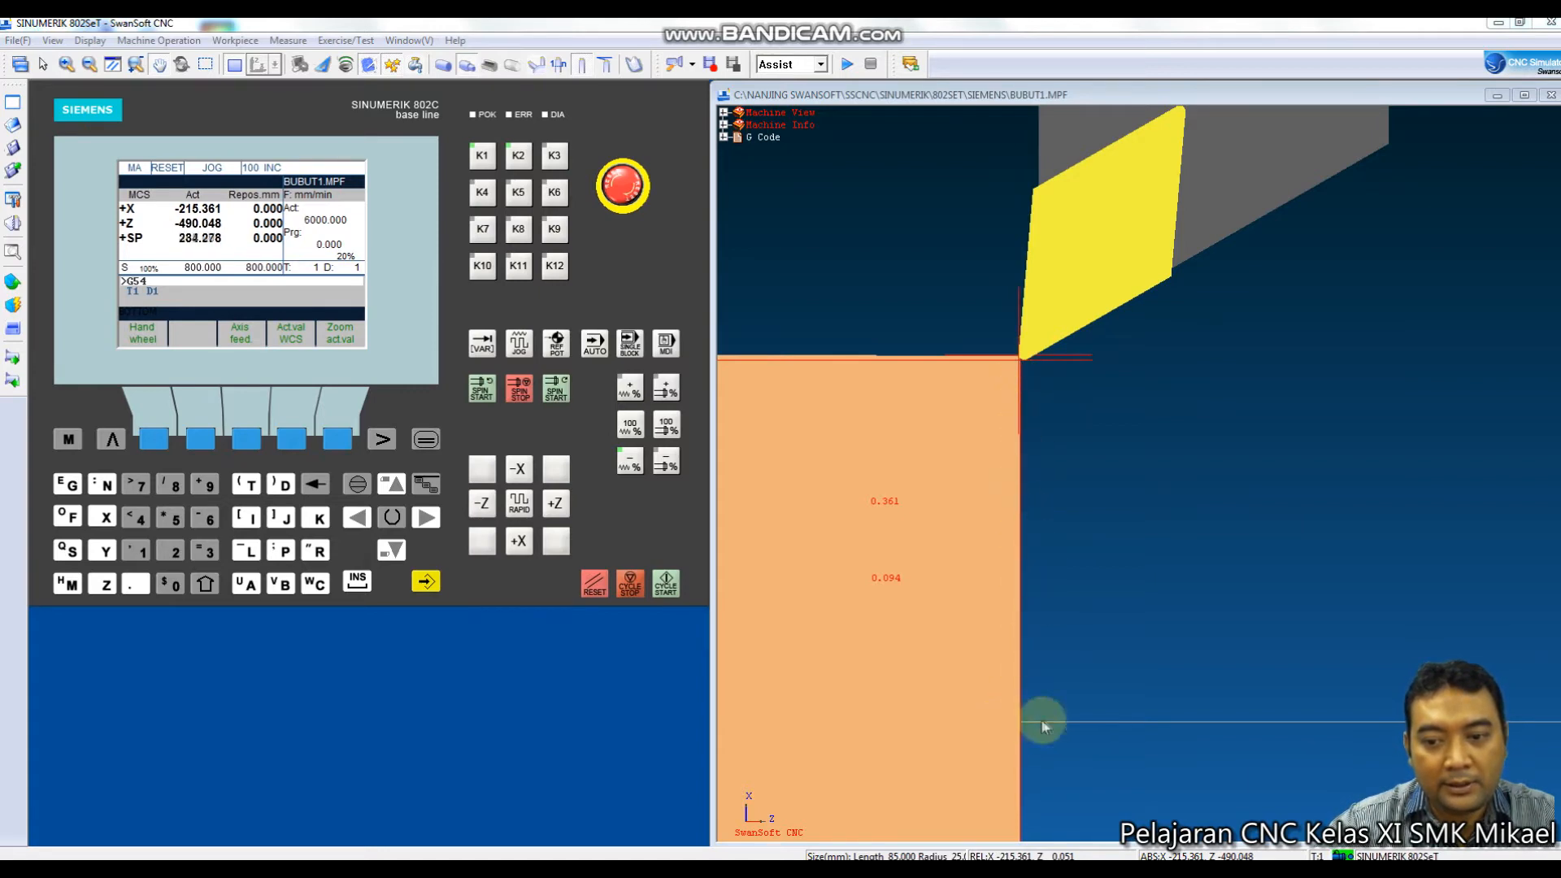
Return to continuous jogging, reduce the feed override to 10%, and face the workpiece end along -X to X -241.853.
scroll(1048, 357, "down", 2)
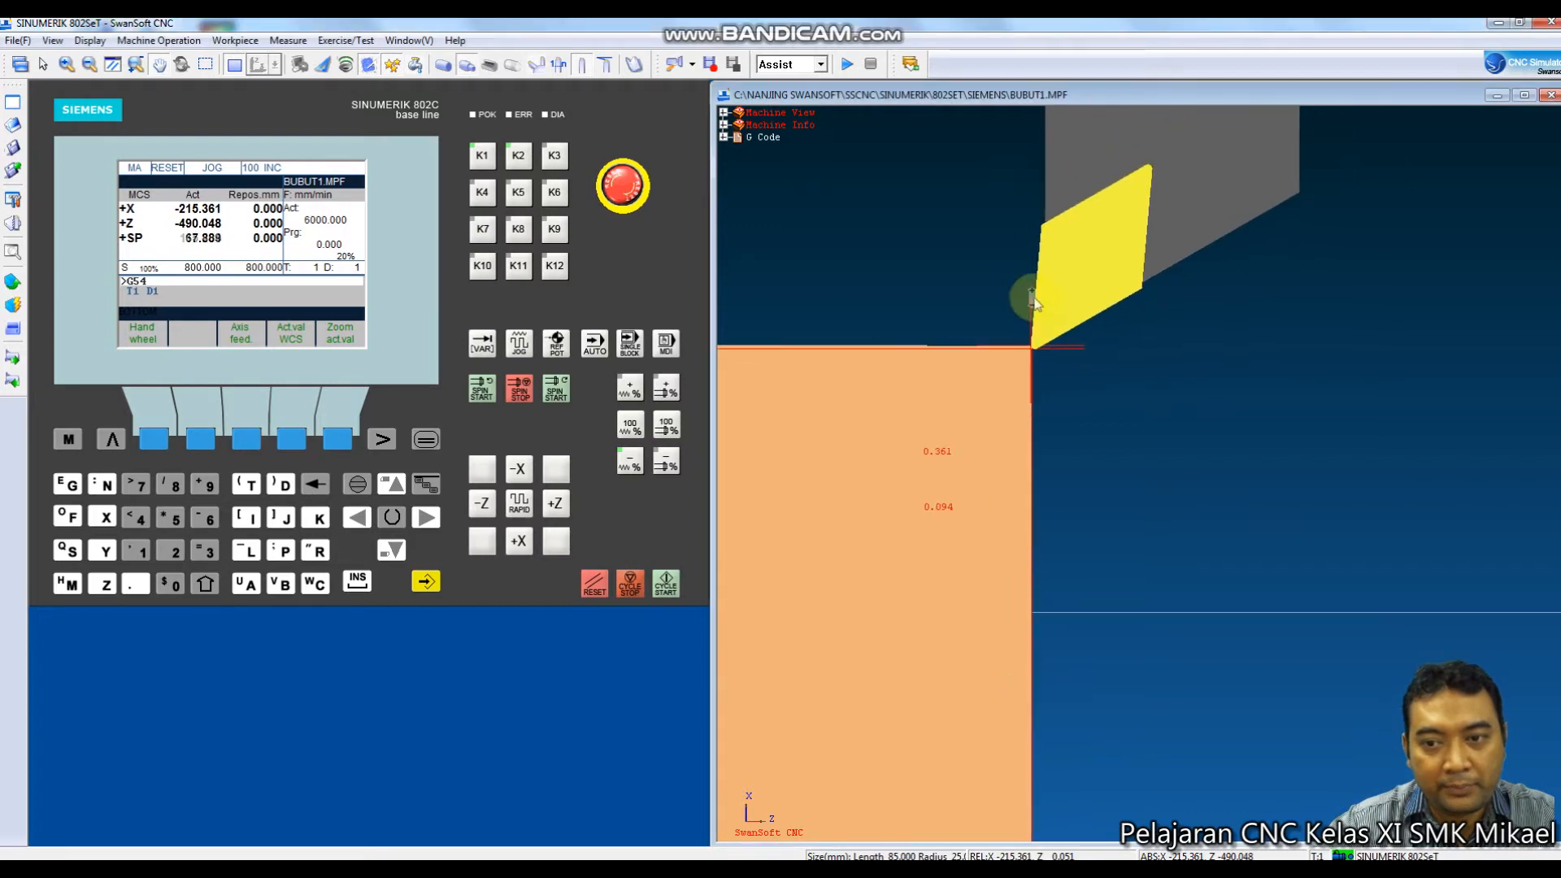
left_click(518, 345)
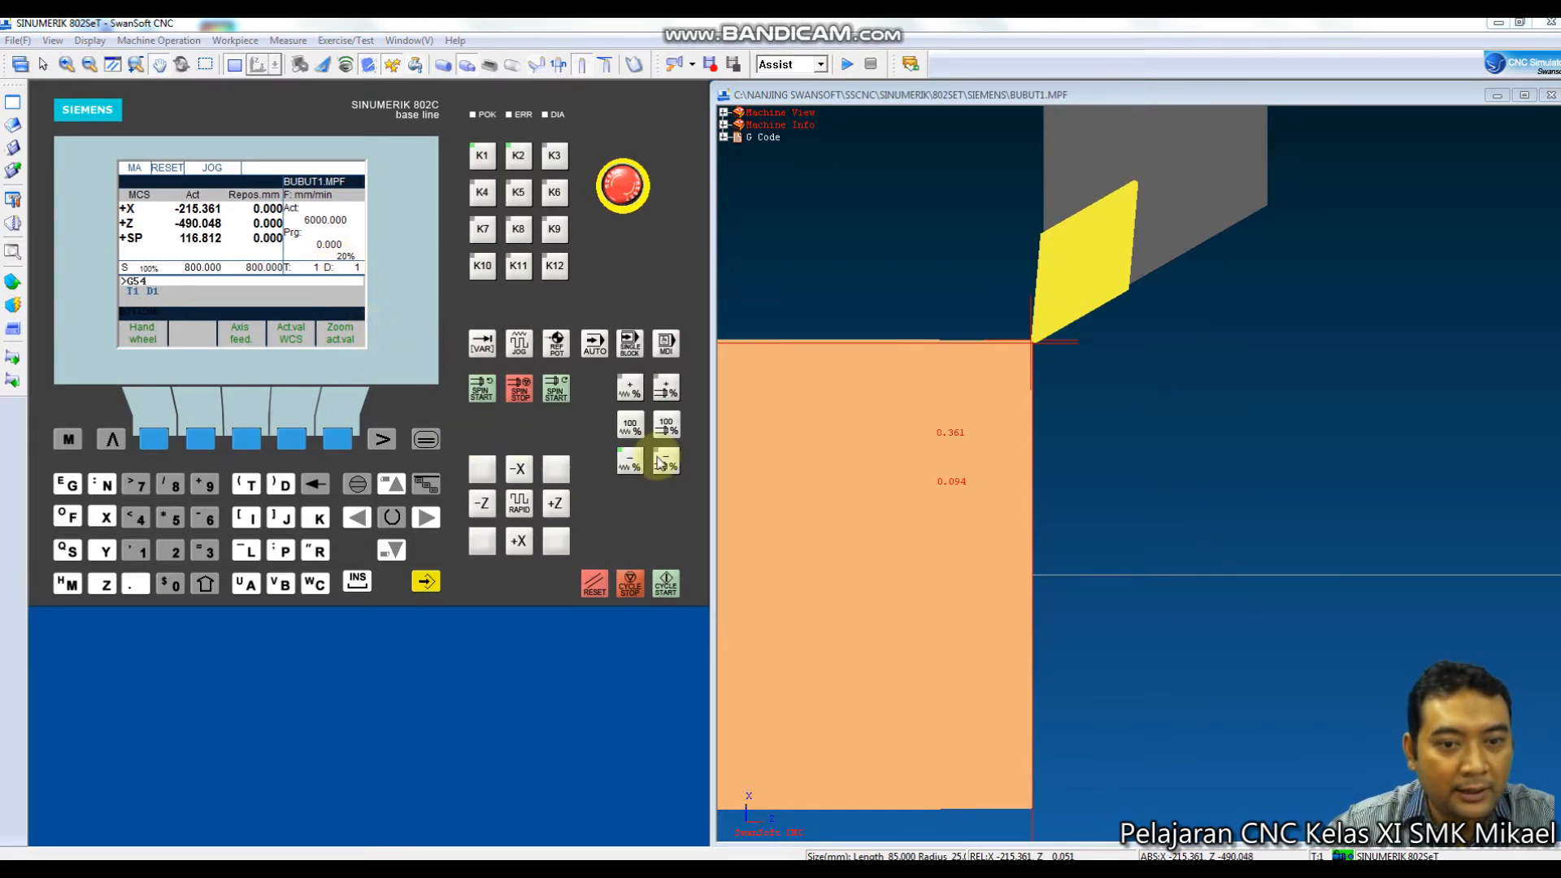
left_click(630, 461)
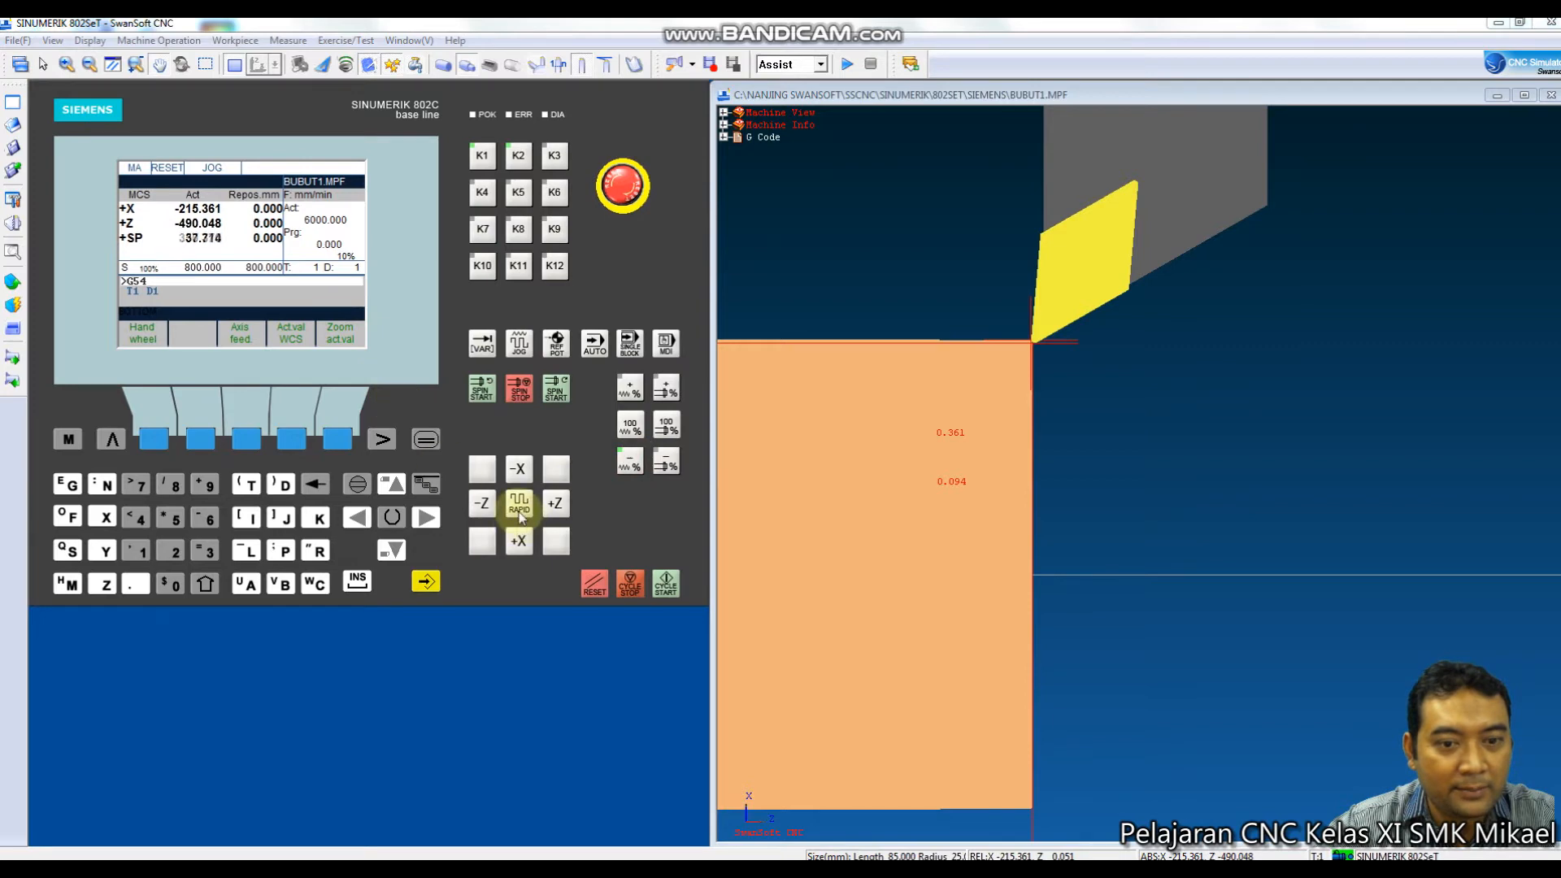
left_click(518, 470)
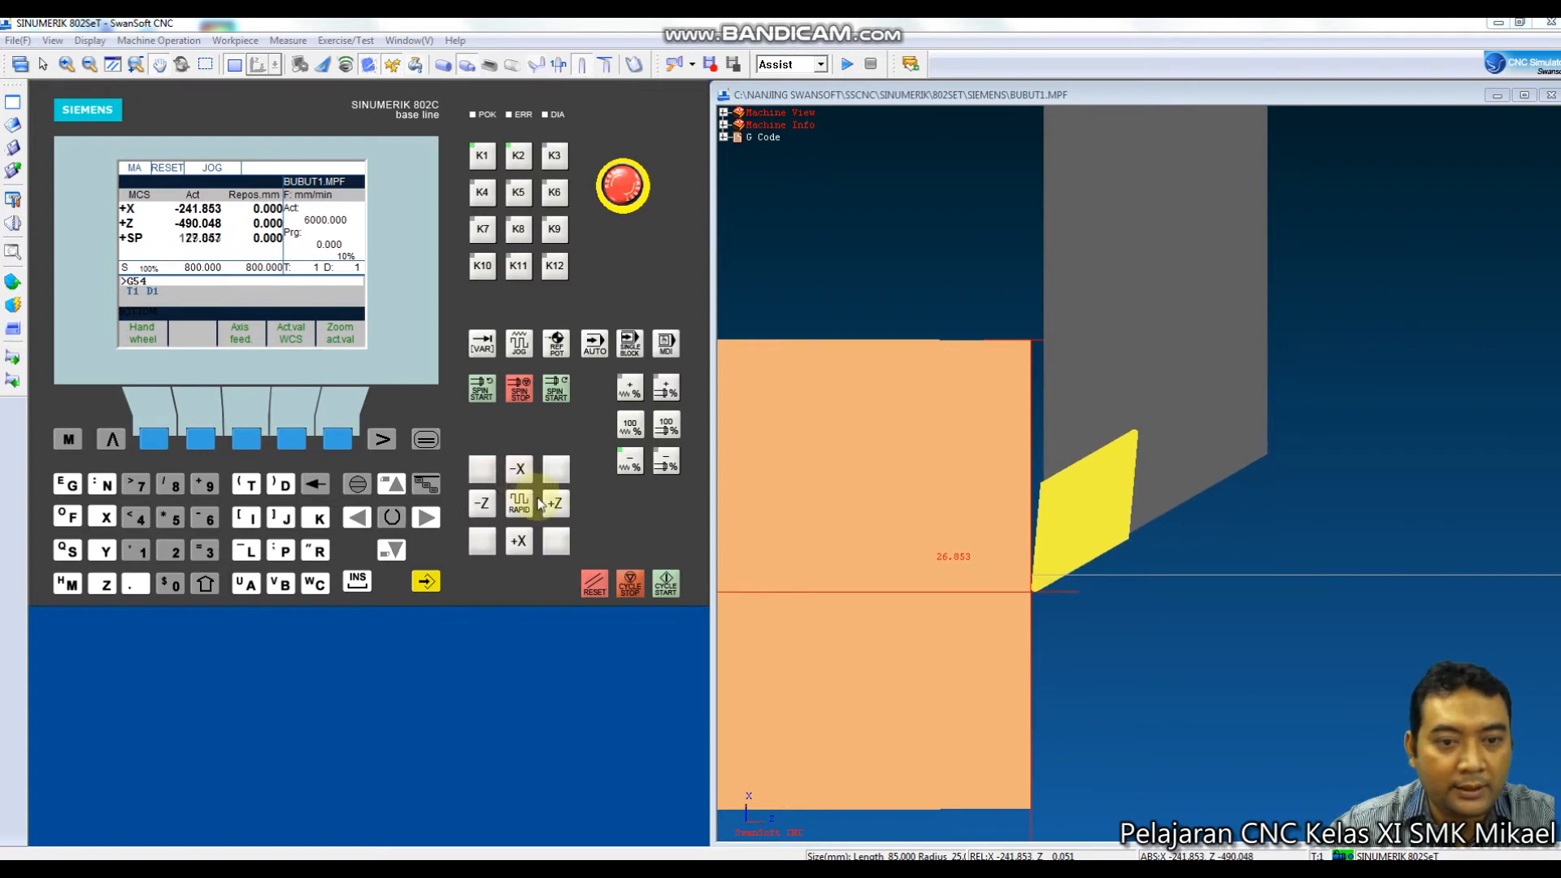
Back the tool off the face, restore the feed override to 100%, and retract to X -209.205, Z -480.708.
left_click(521, 346)
left_click(553, 507)
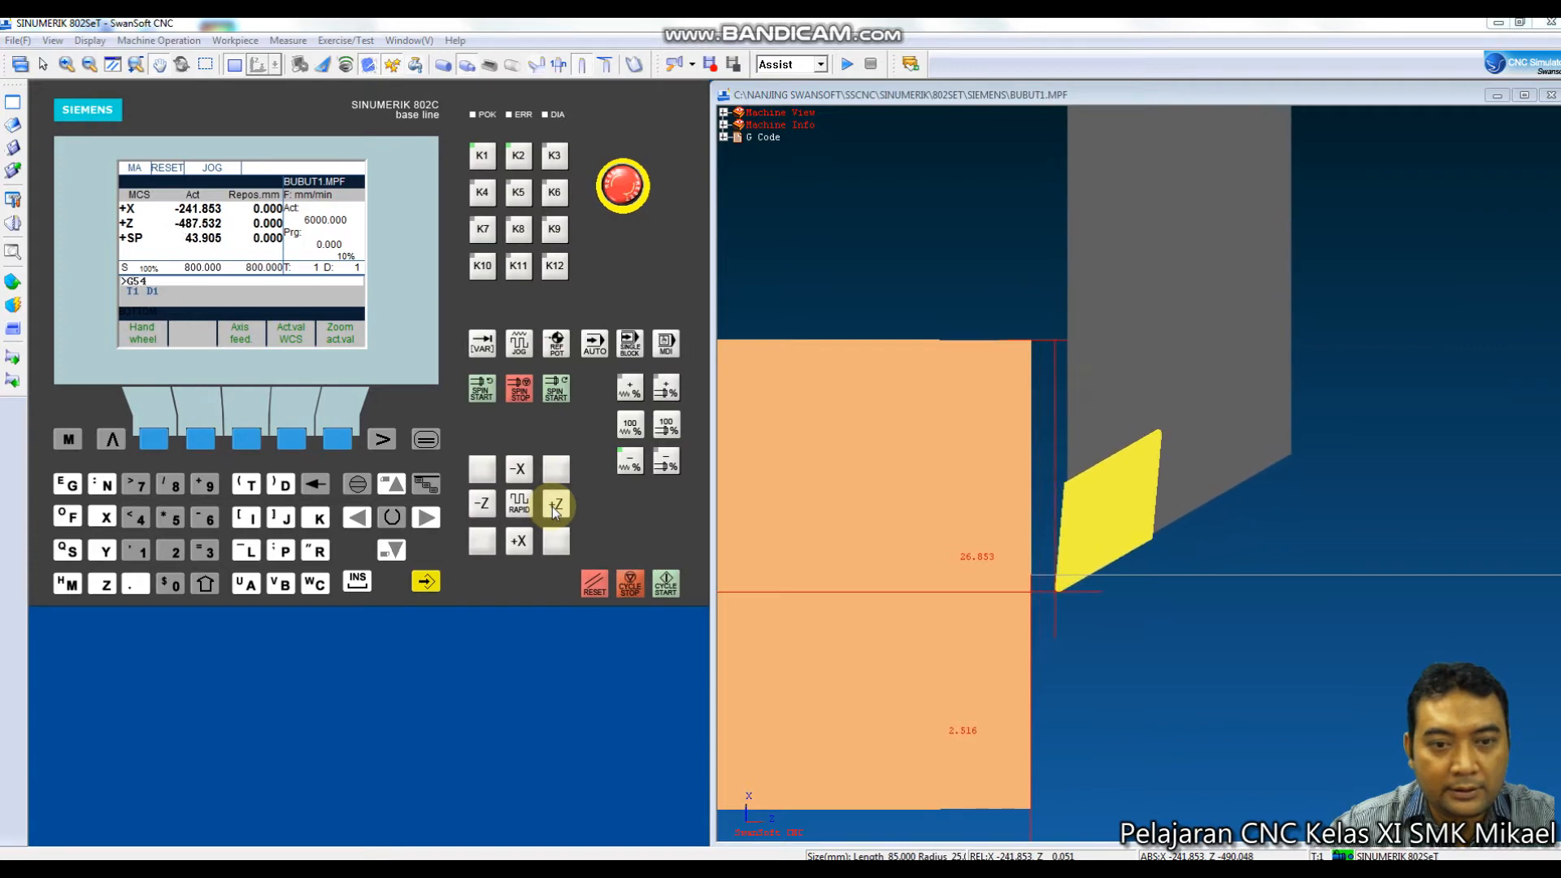
left_click(630, 425)
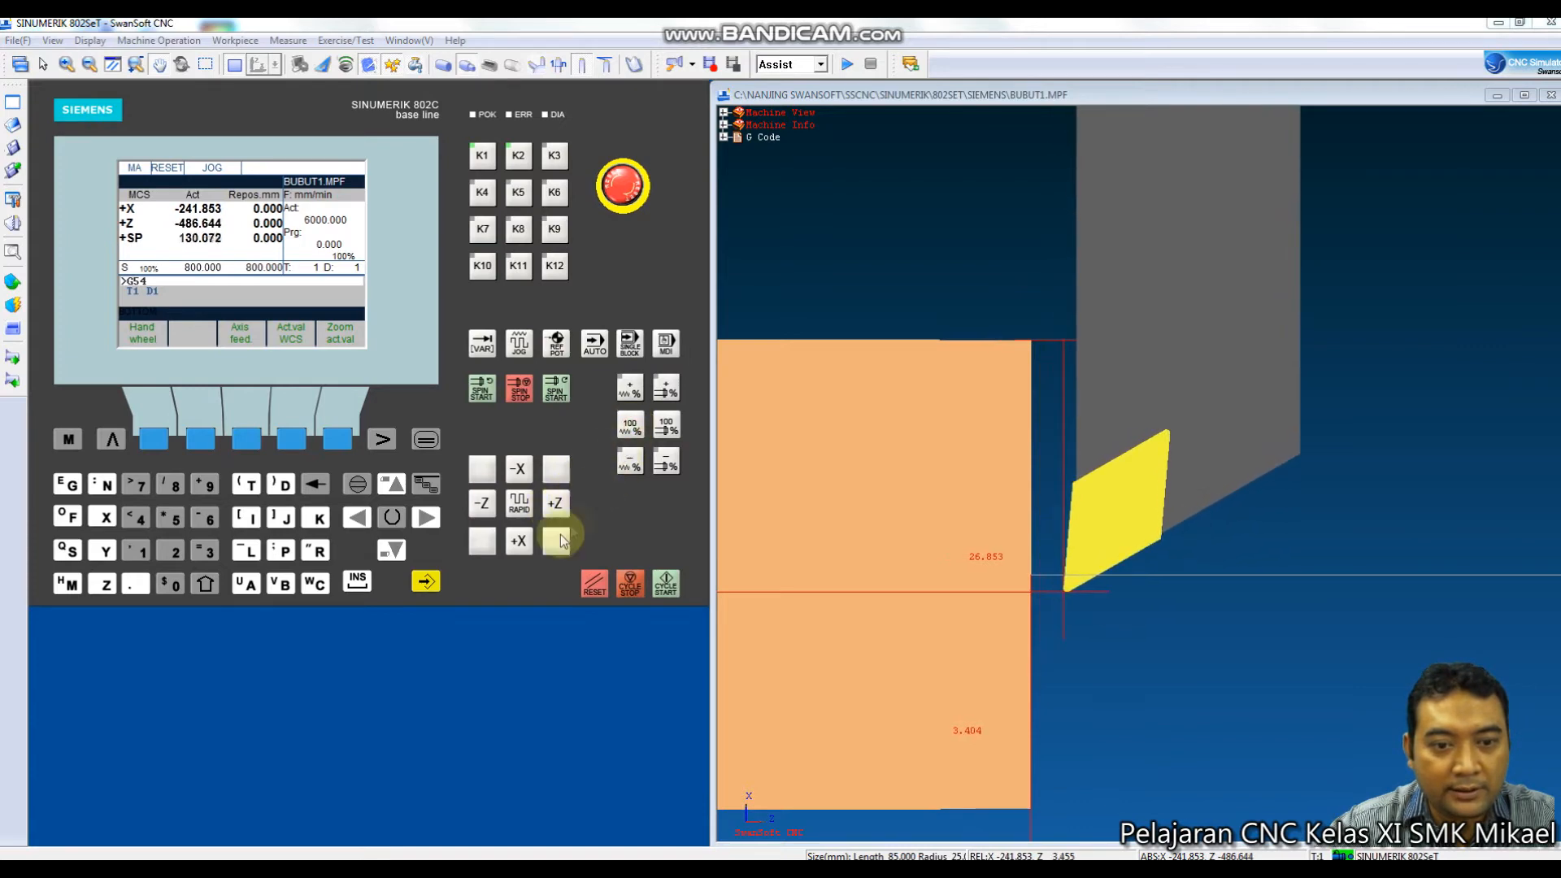
left_click(521, 545)
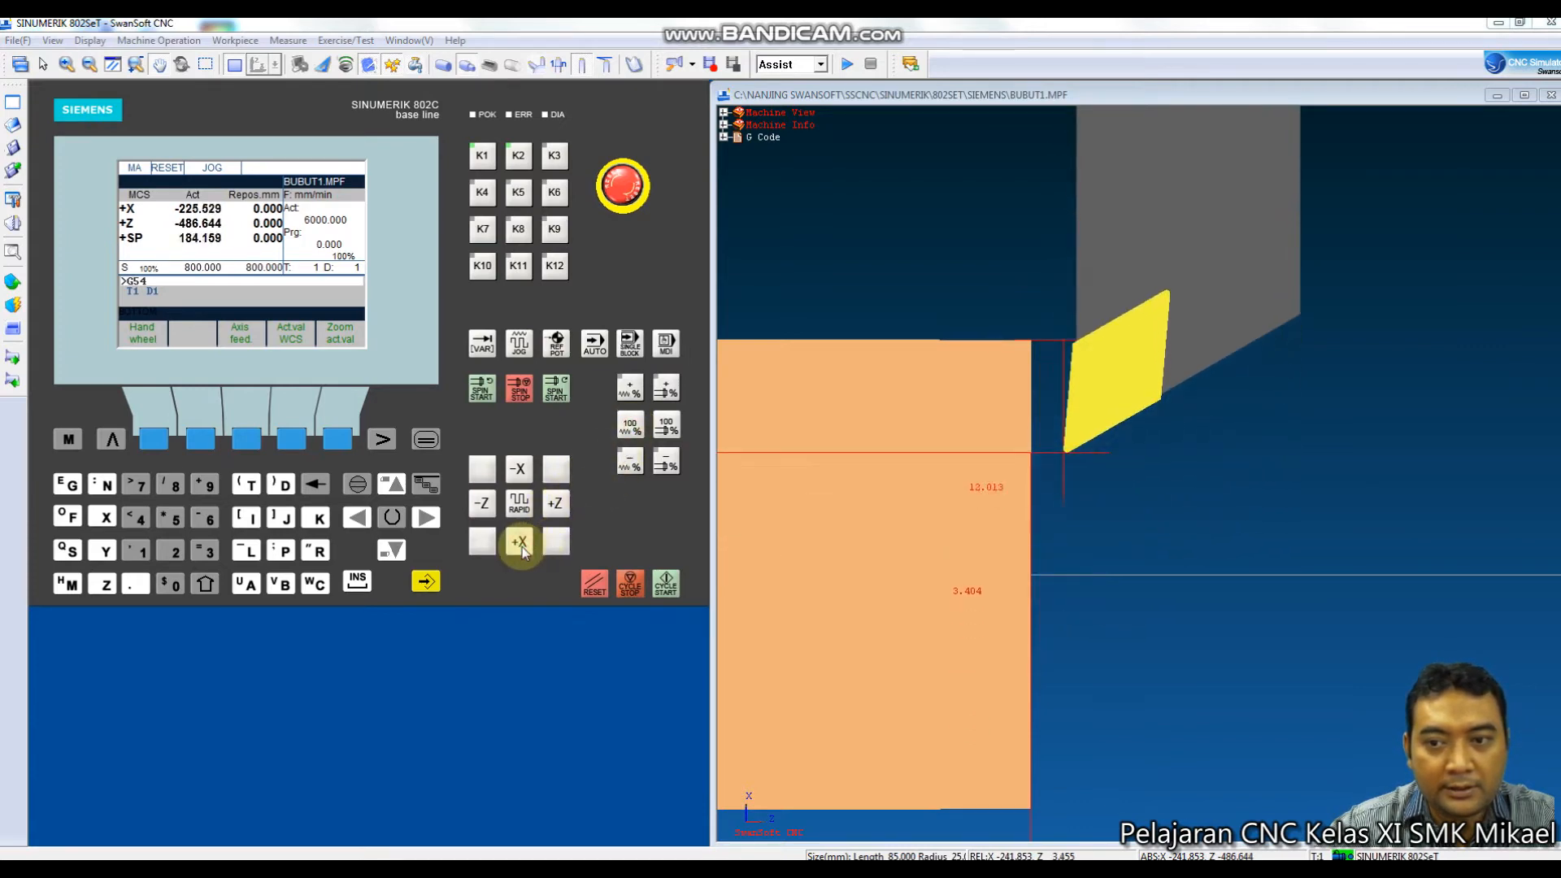
left_click(552, 505)
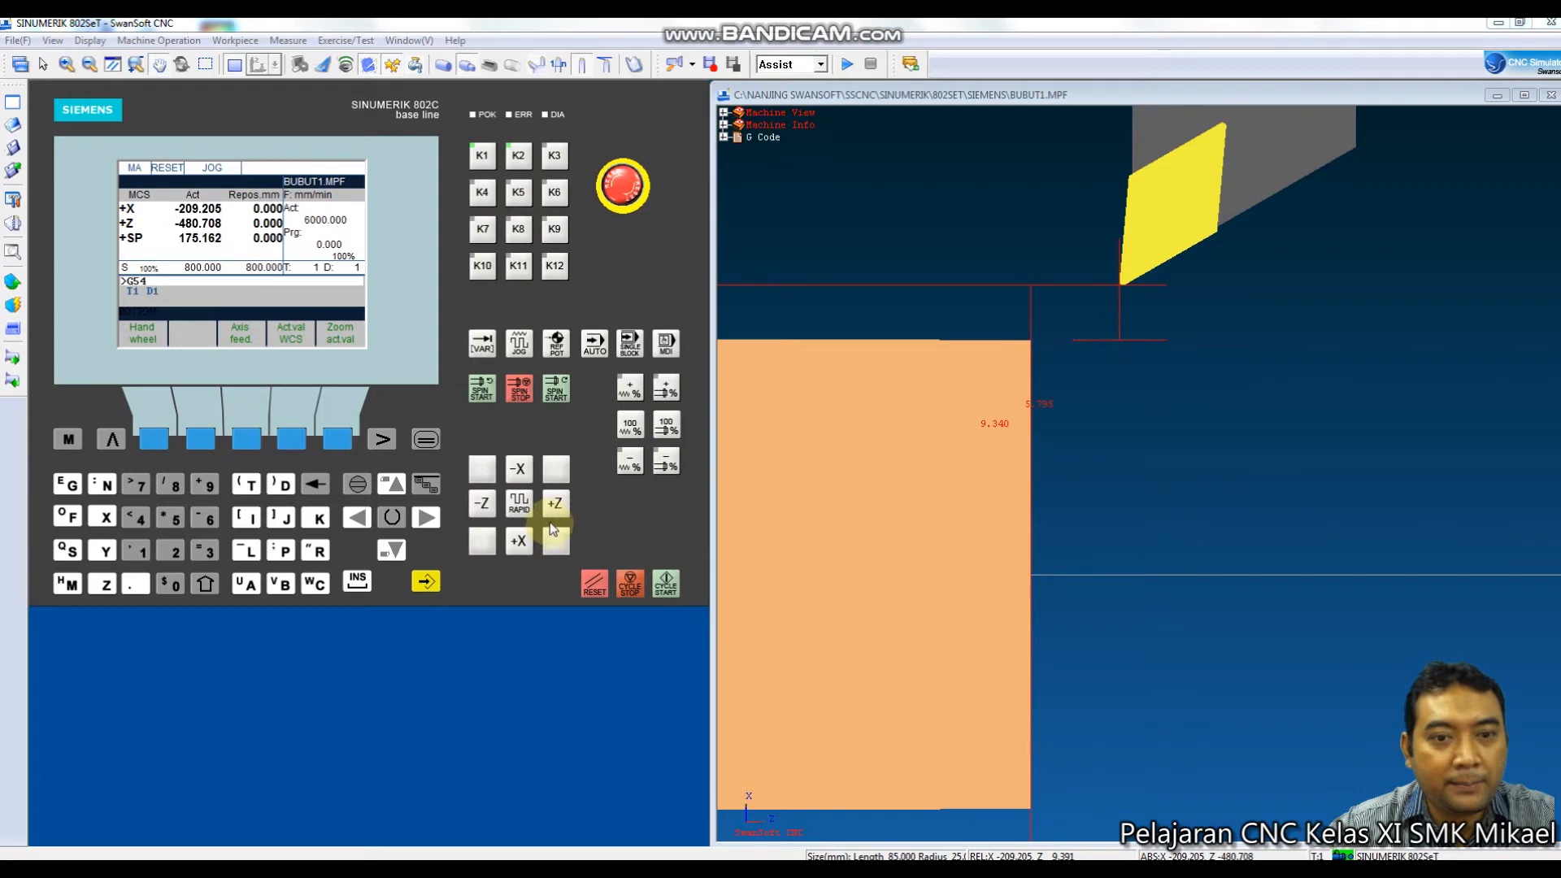
Run the MDA block G90 G54 T1 D1 G1 Z0 F0.2 to verify the G54 Z zero offset.
left_click(664, 348)
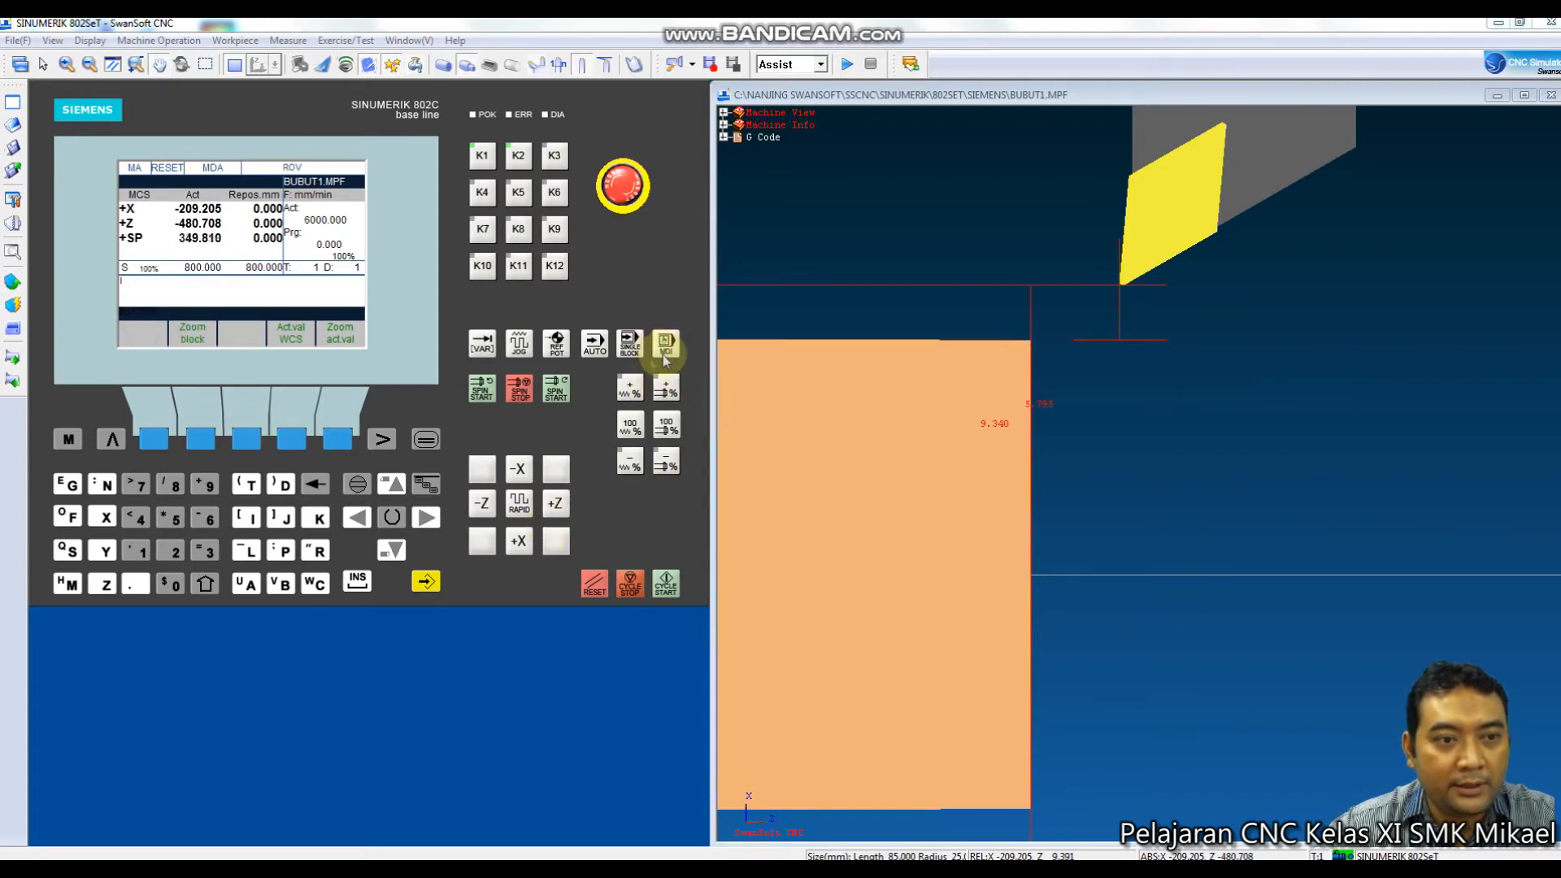
type("G90 G")
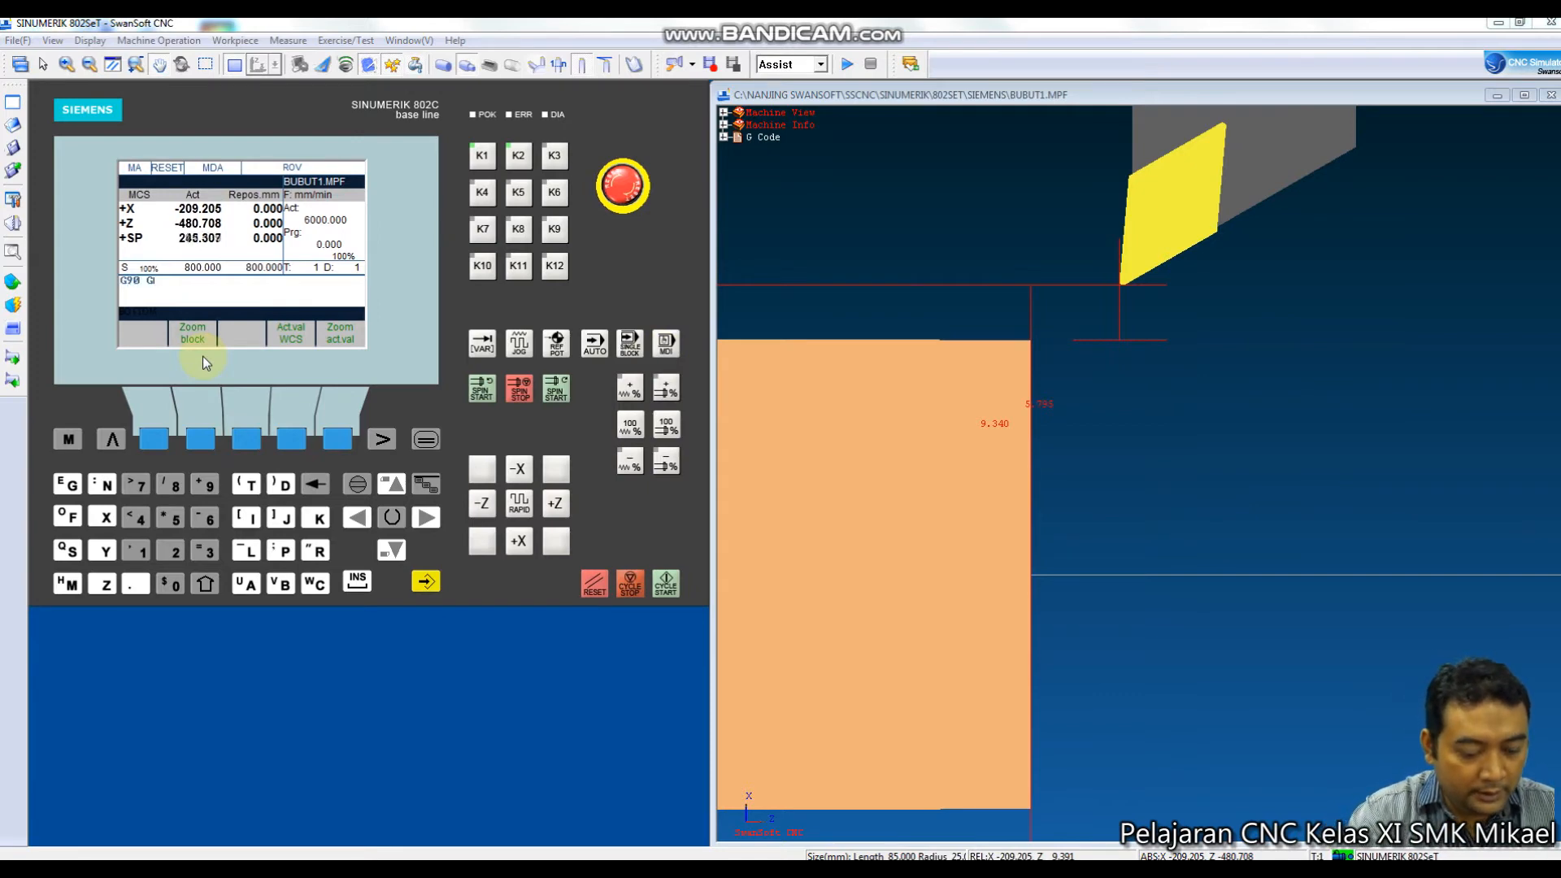
type("54 T1 D1 ")
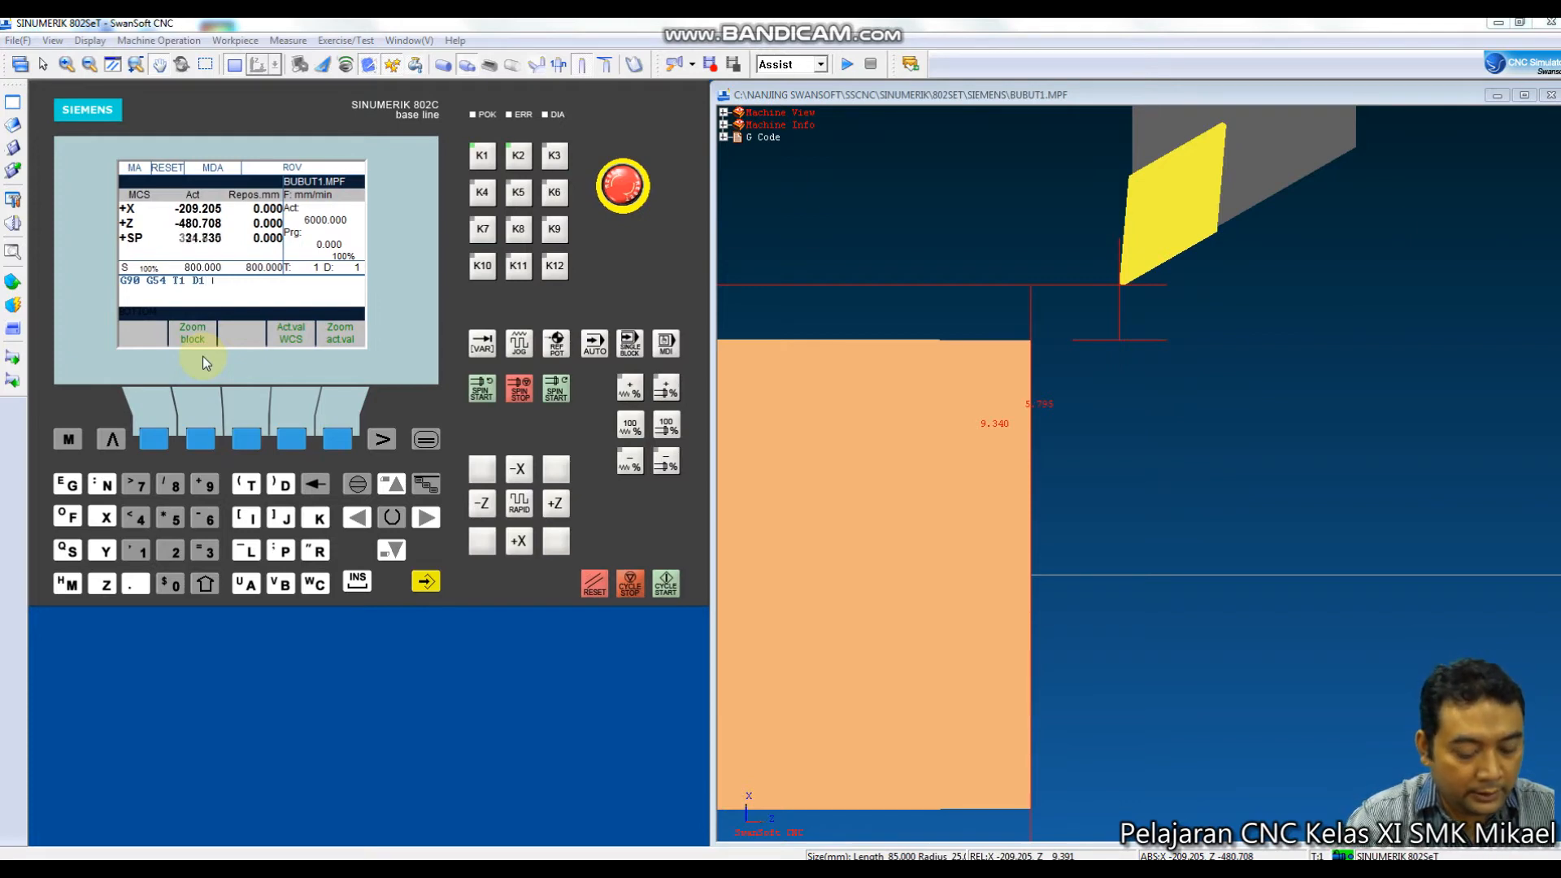
type("G1 Z0 ")
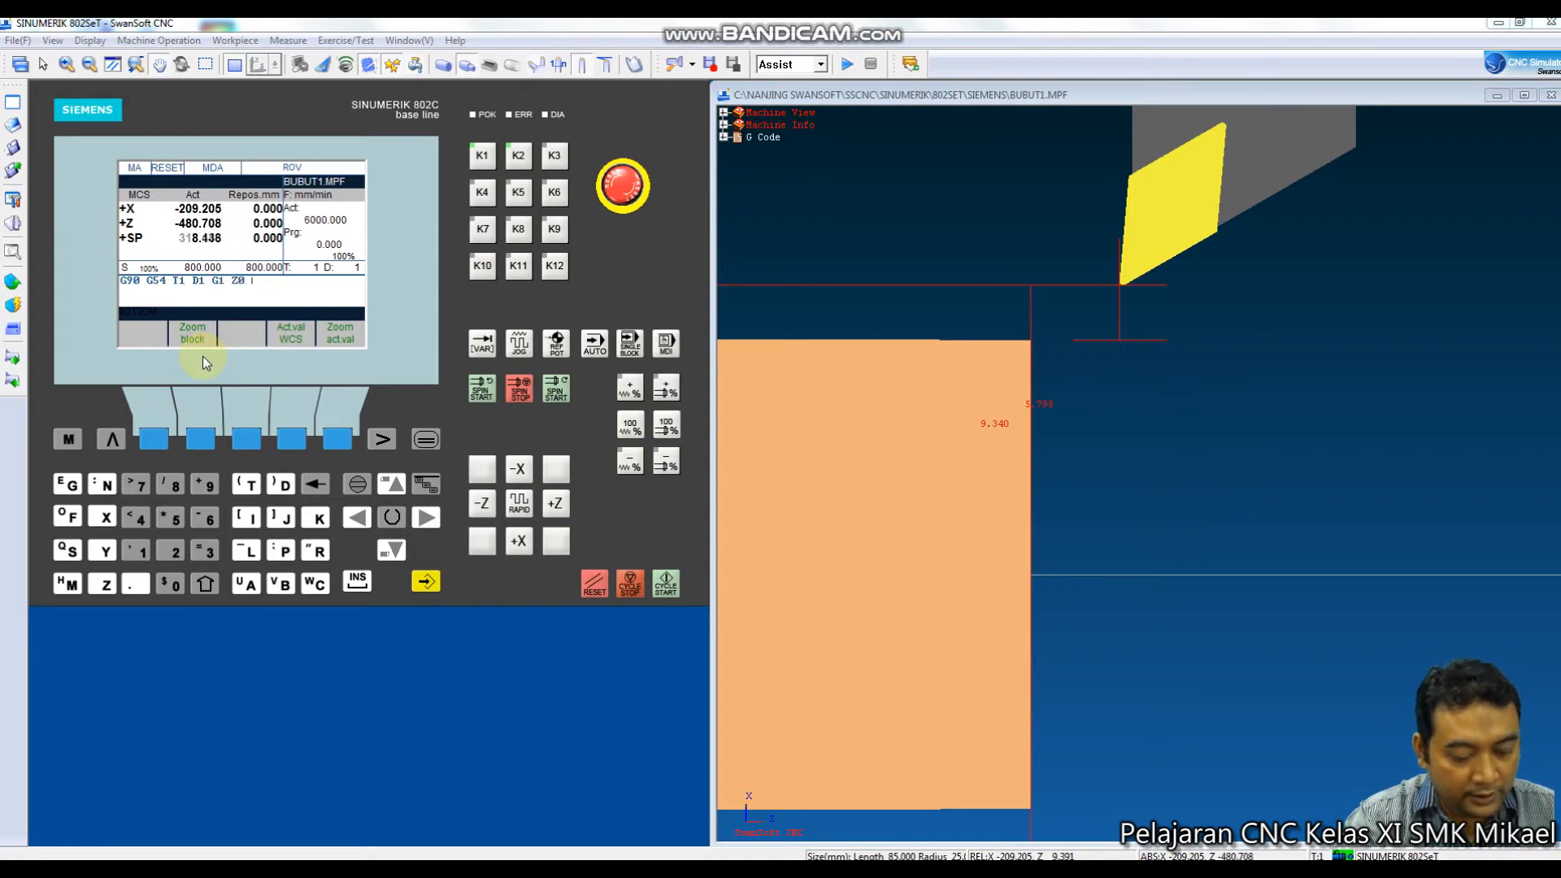
type("F0.")
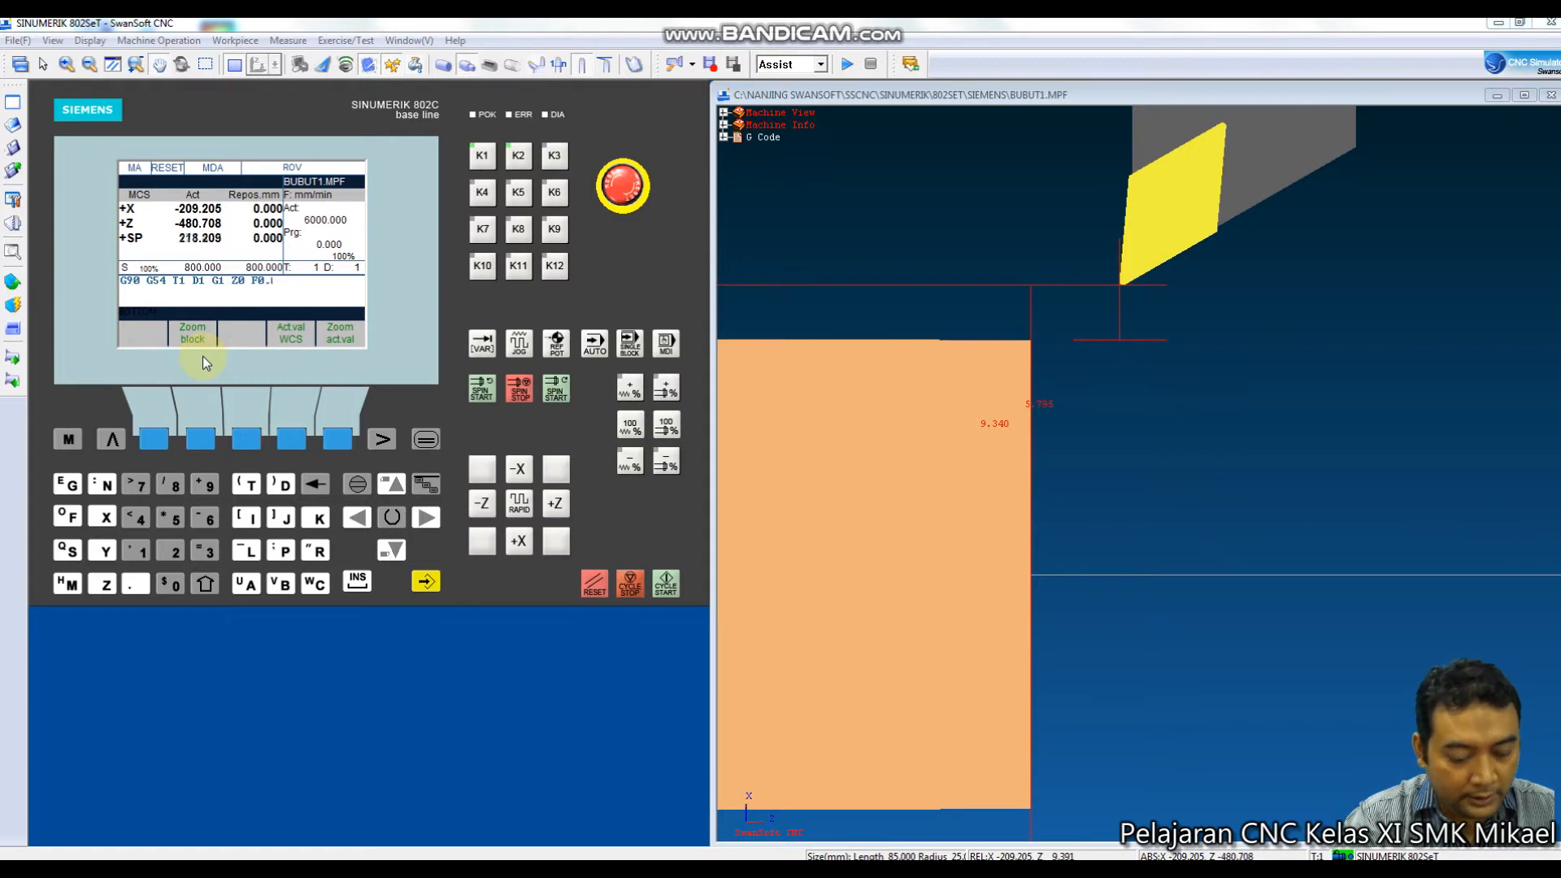
type("2")
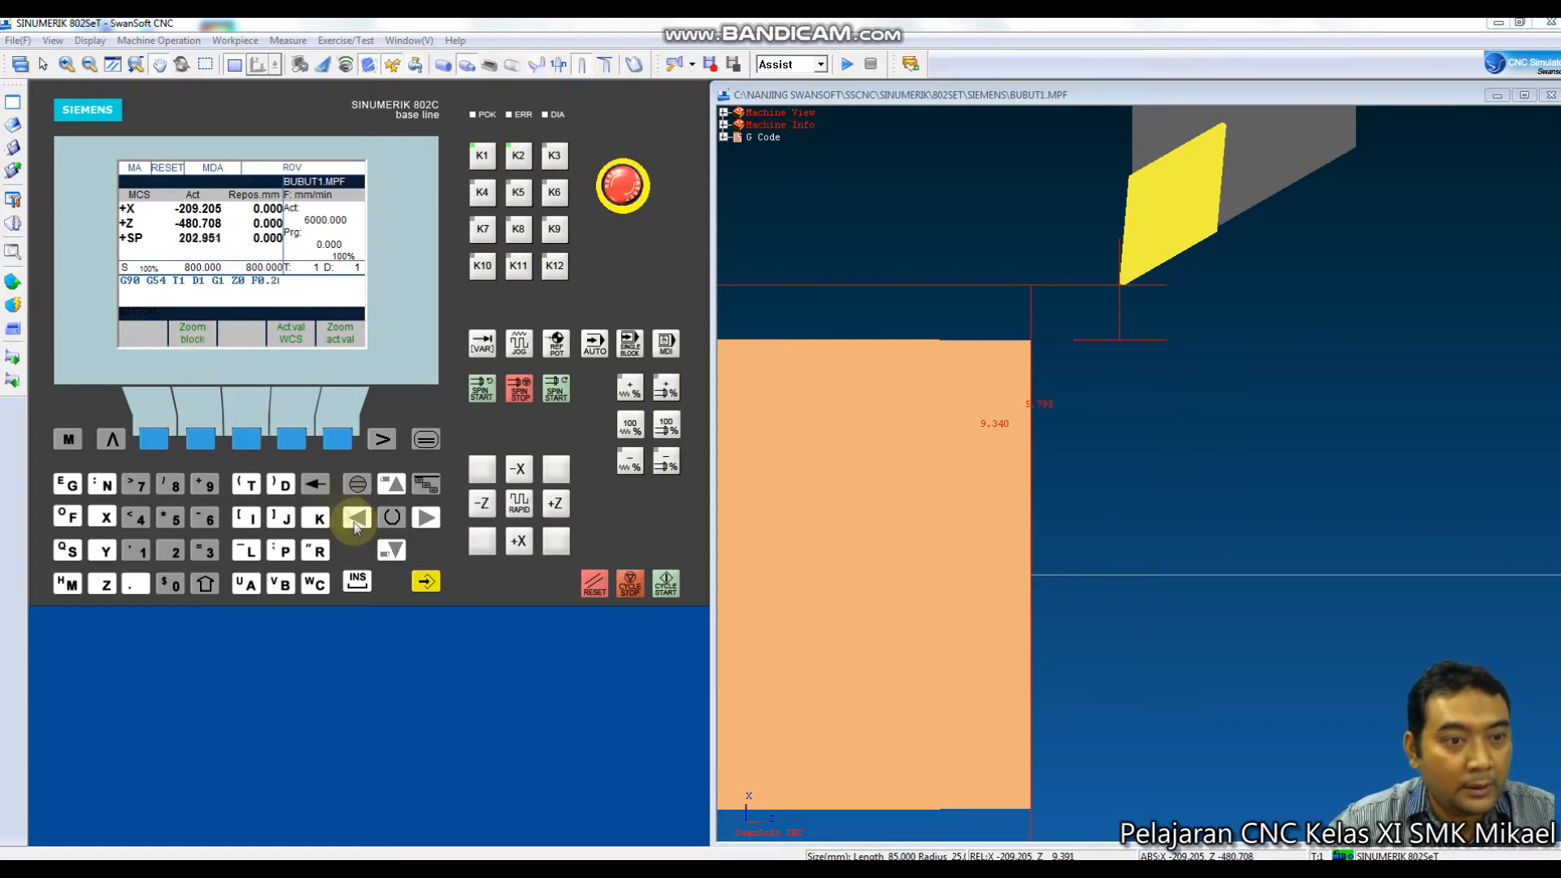
left_click(664, 586)
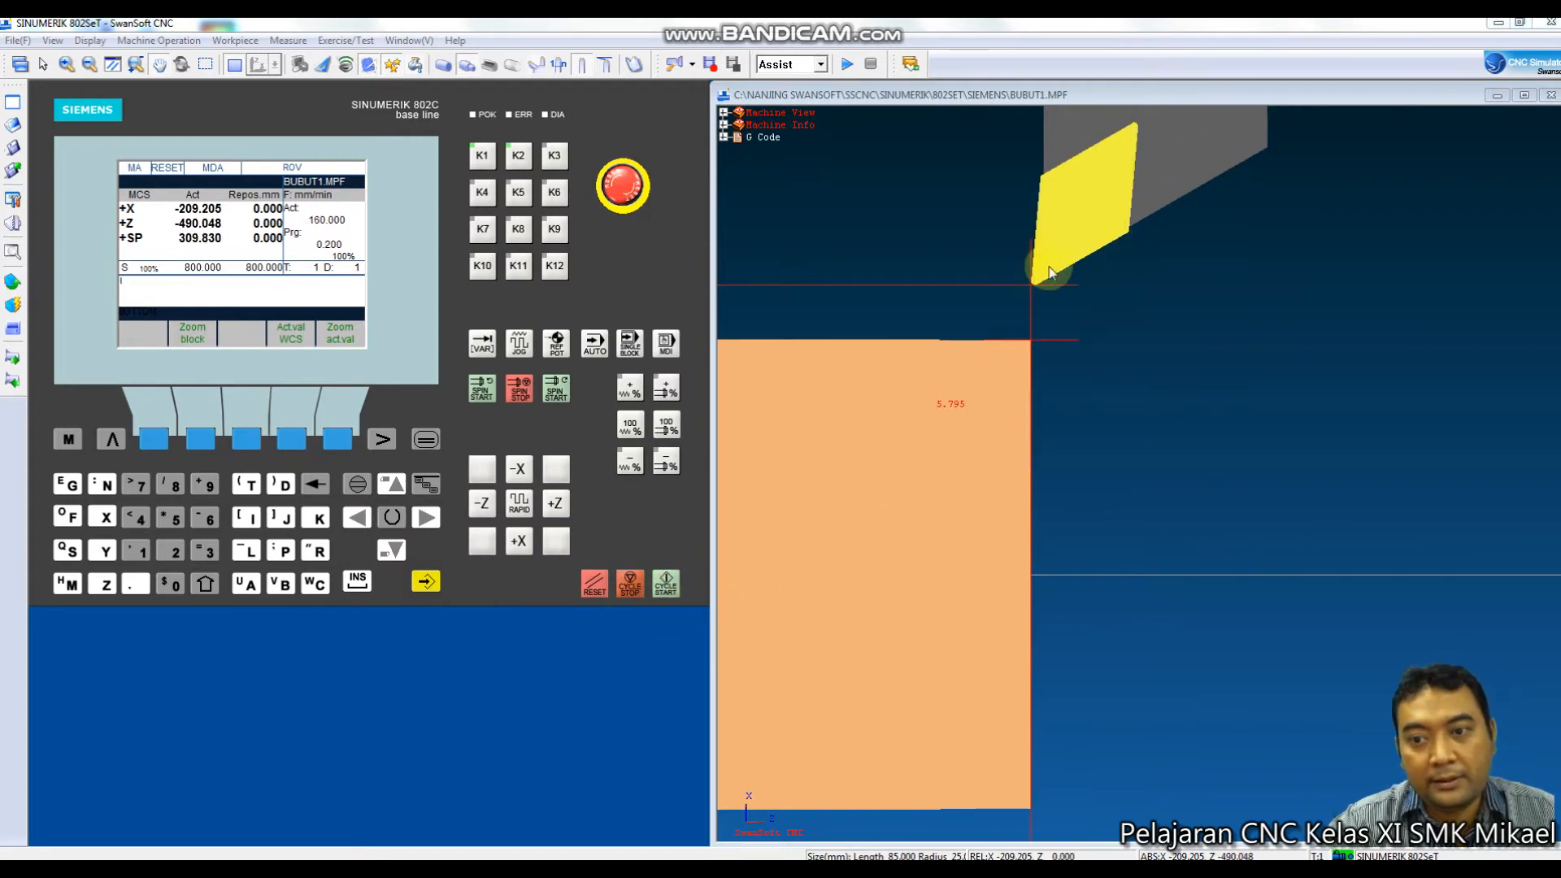
Jog the tool away from the workpiece to X -206.229, Z -482.608, and reset the control to stop the spindle.
scroll(1175, 390, "down", 5)
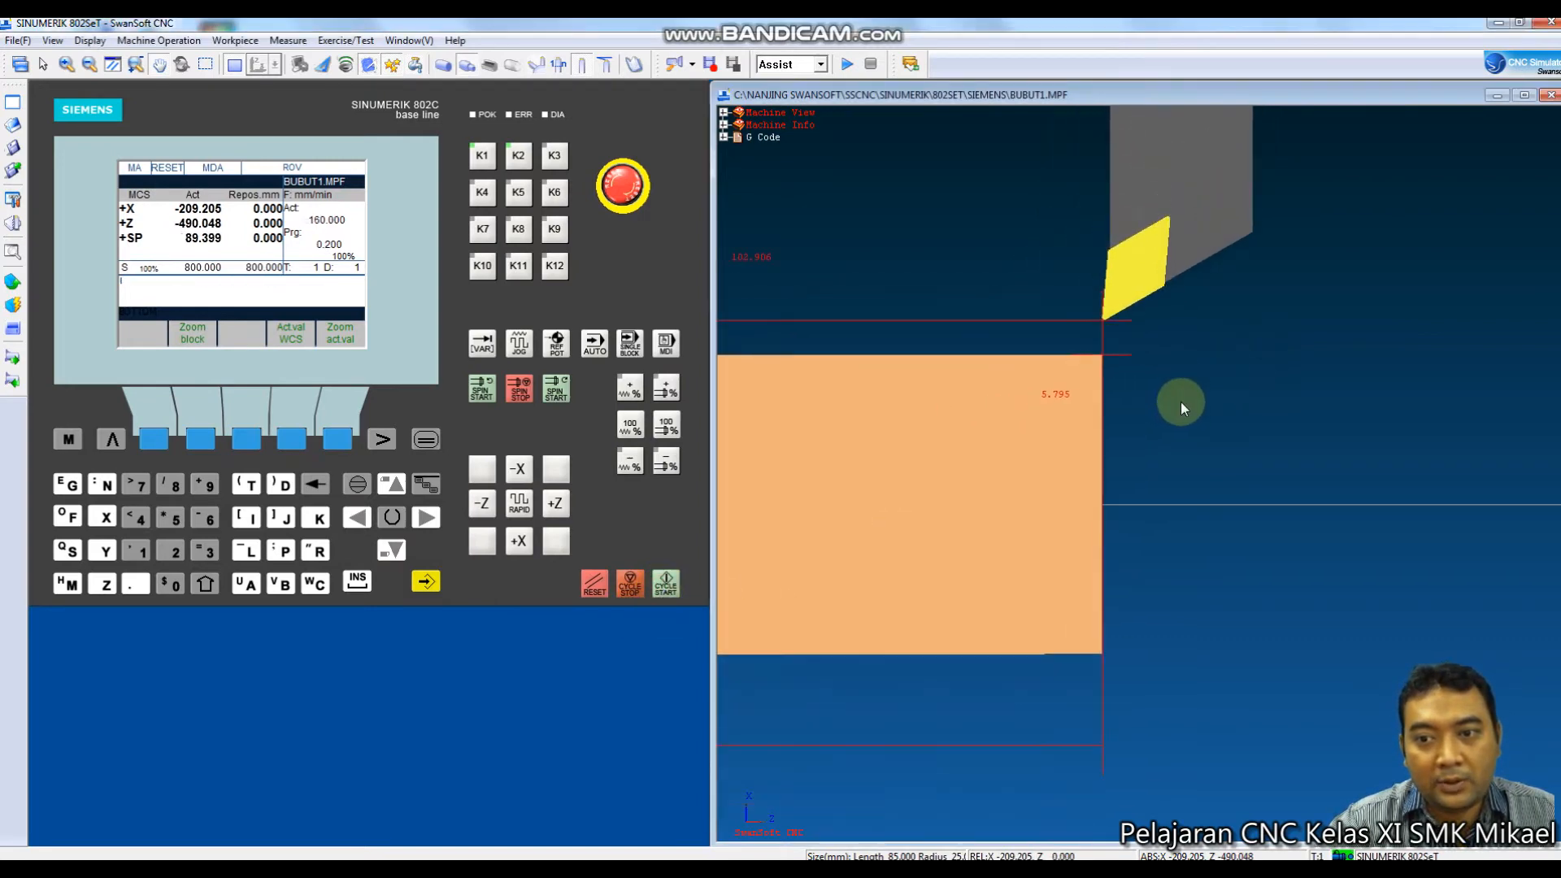
scroll(1180, 402, "down", 5)
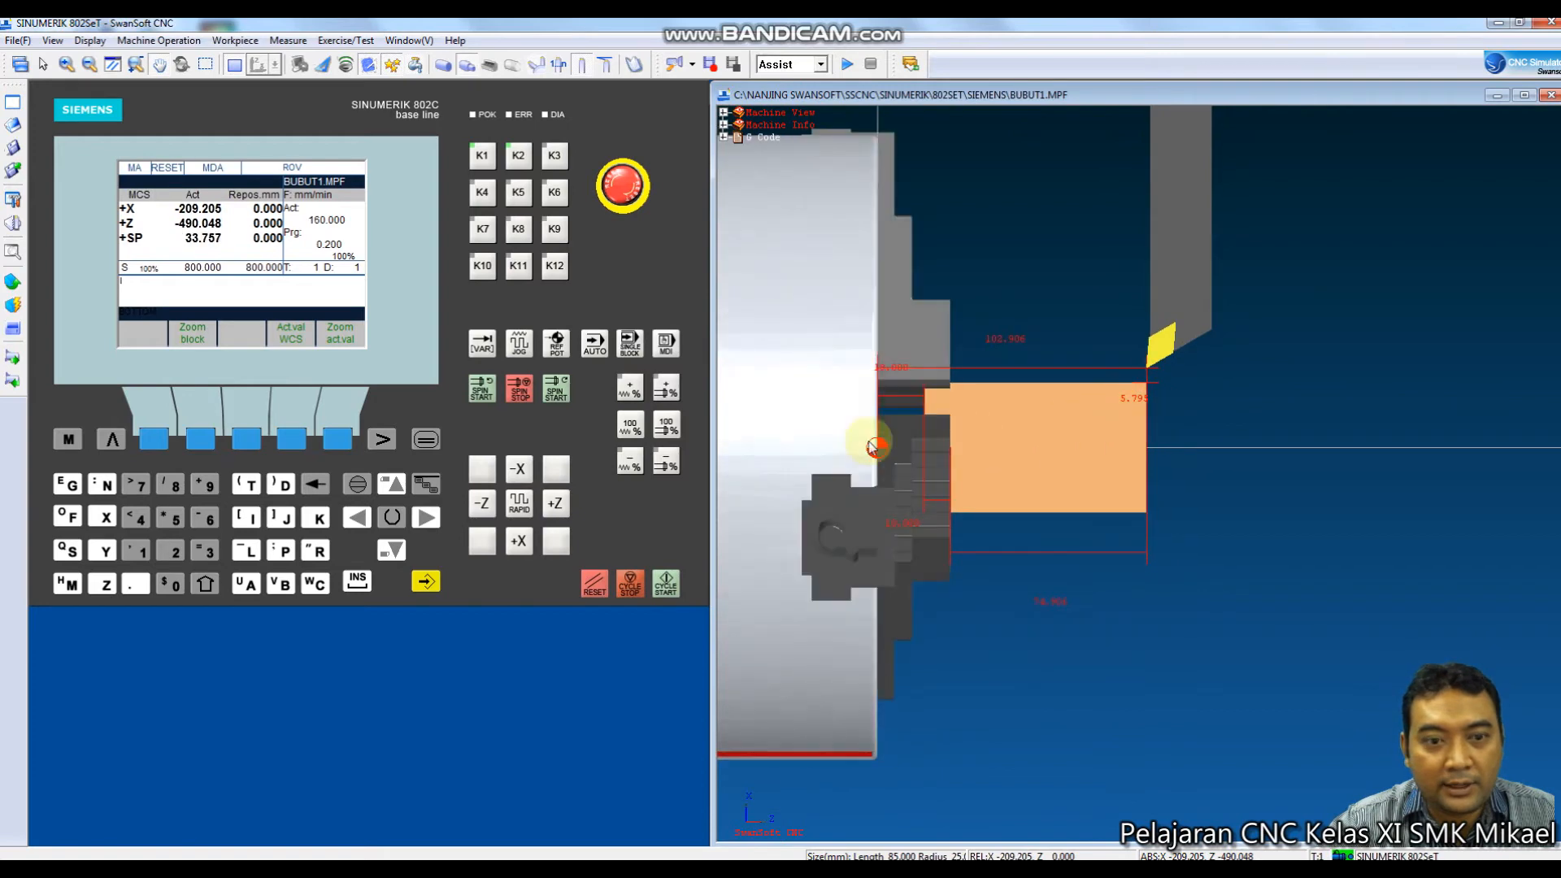
left_click(519, 342)
left_click(556, 503)
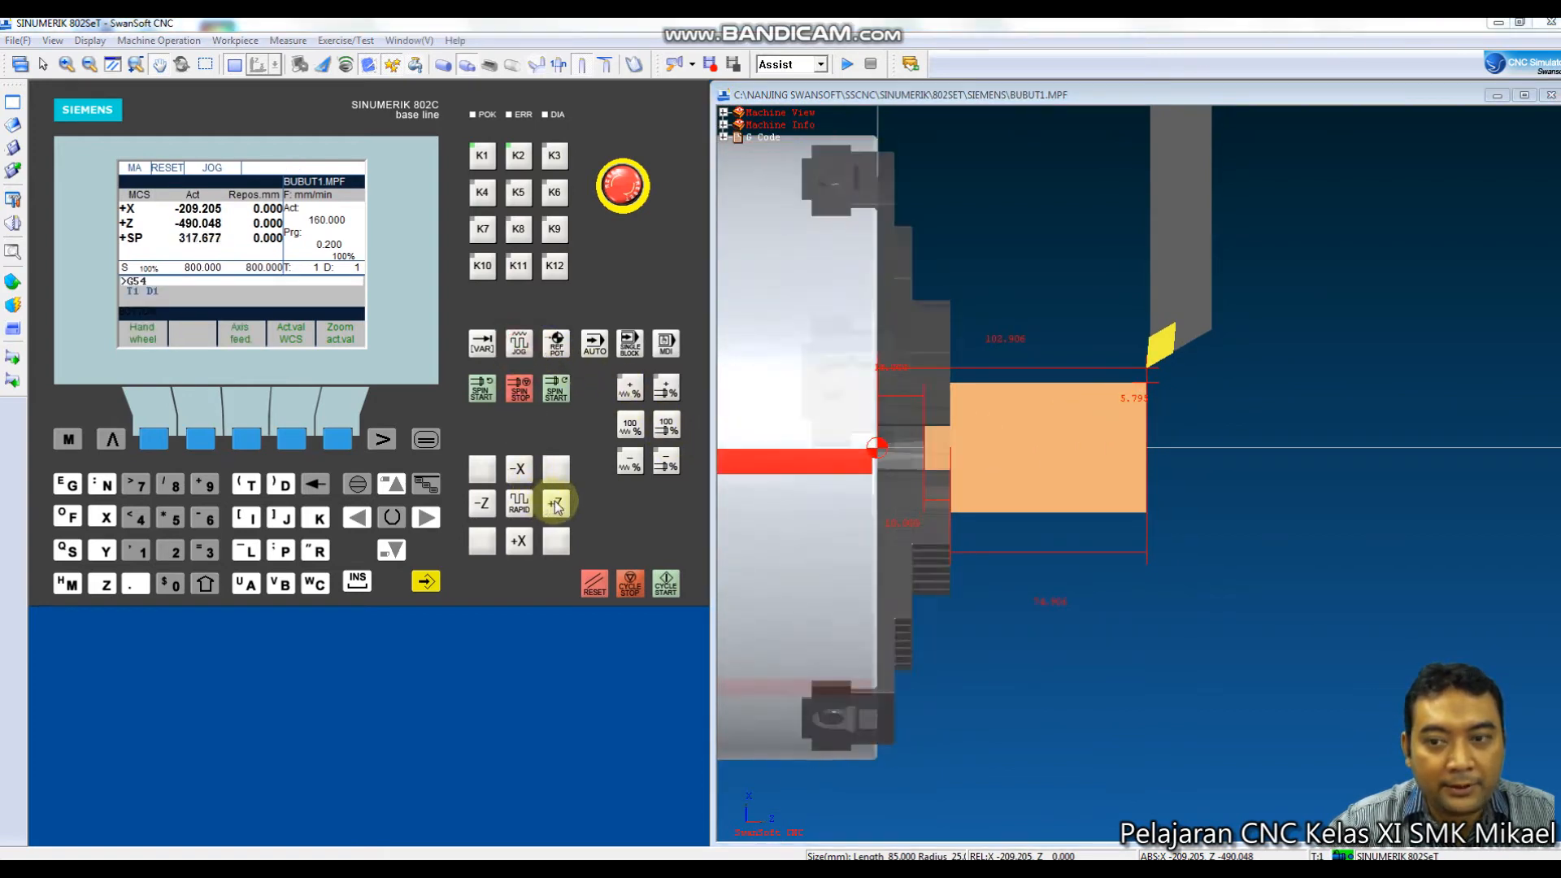
left_click(521, 541)
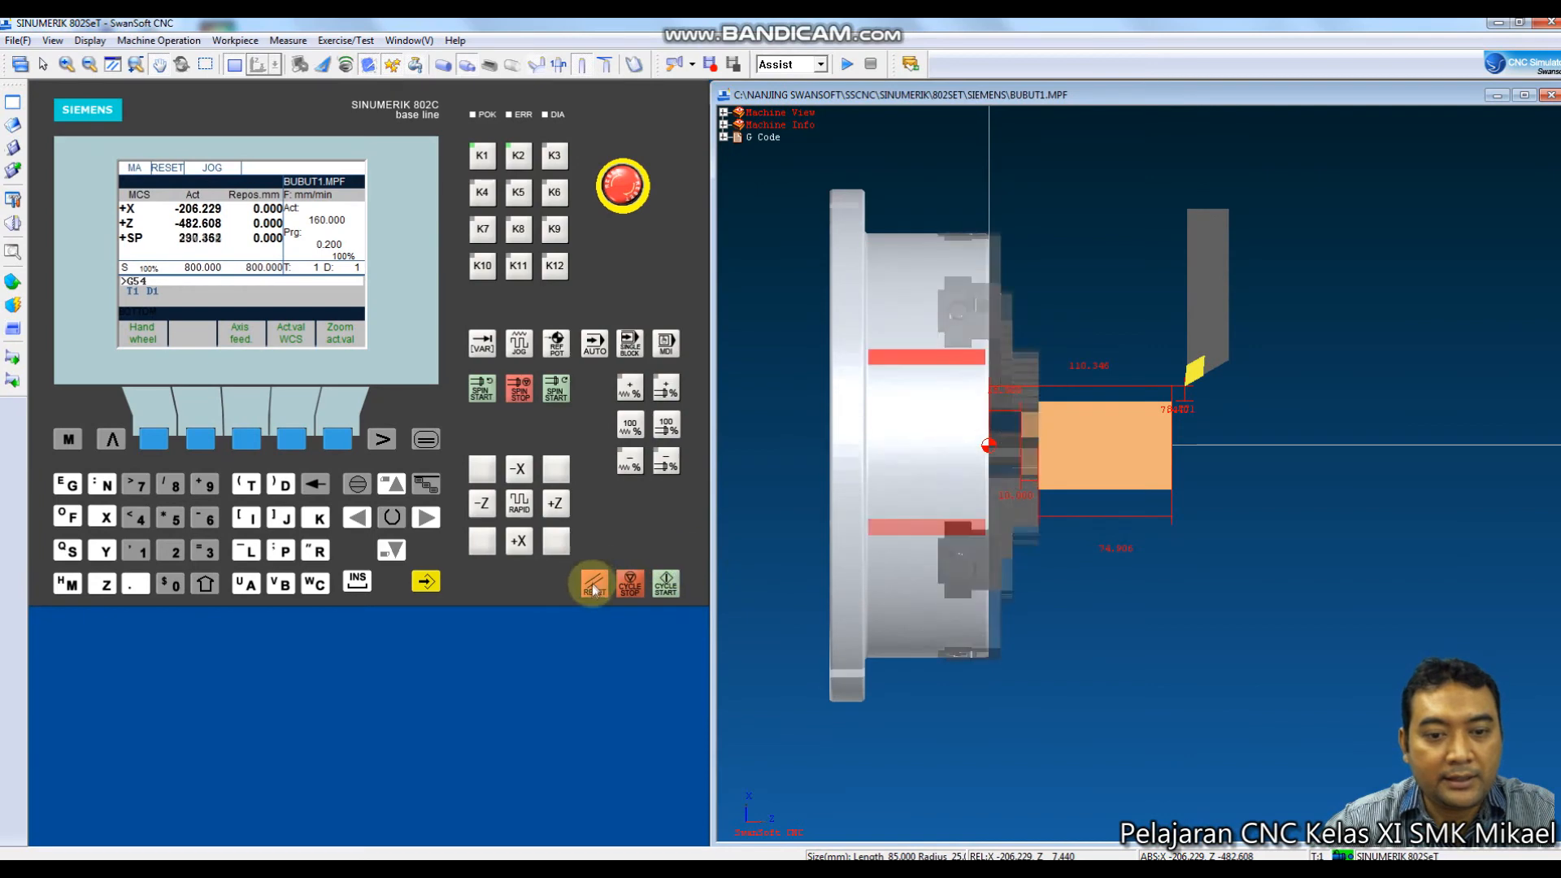
left_click(590, 585)
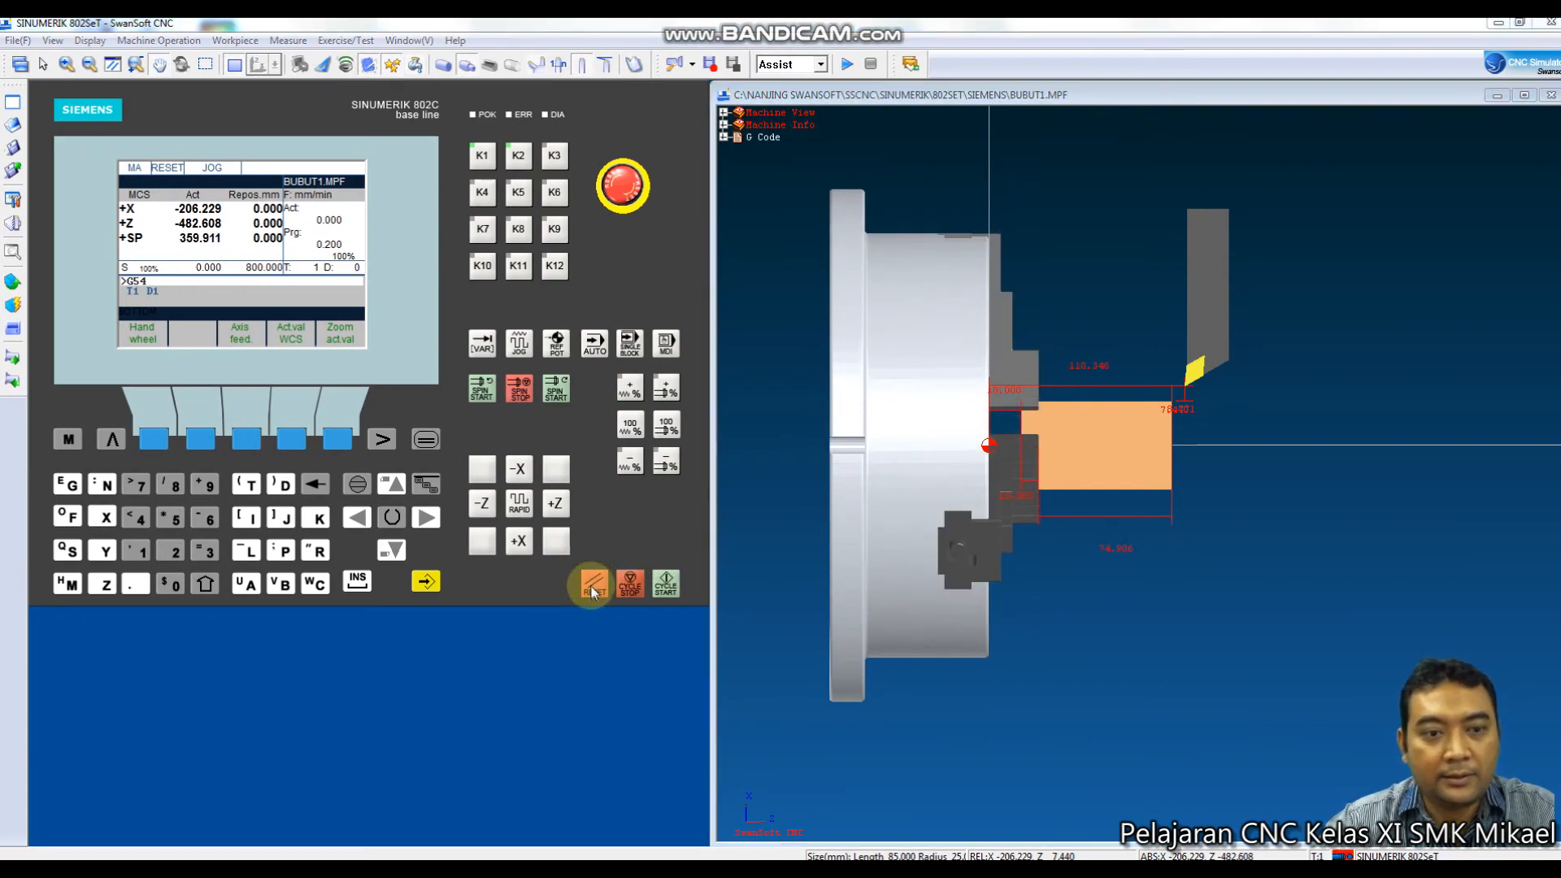
Create a new main program named BUBUT2 in the program directory.
left_click(425, 439)
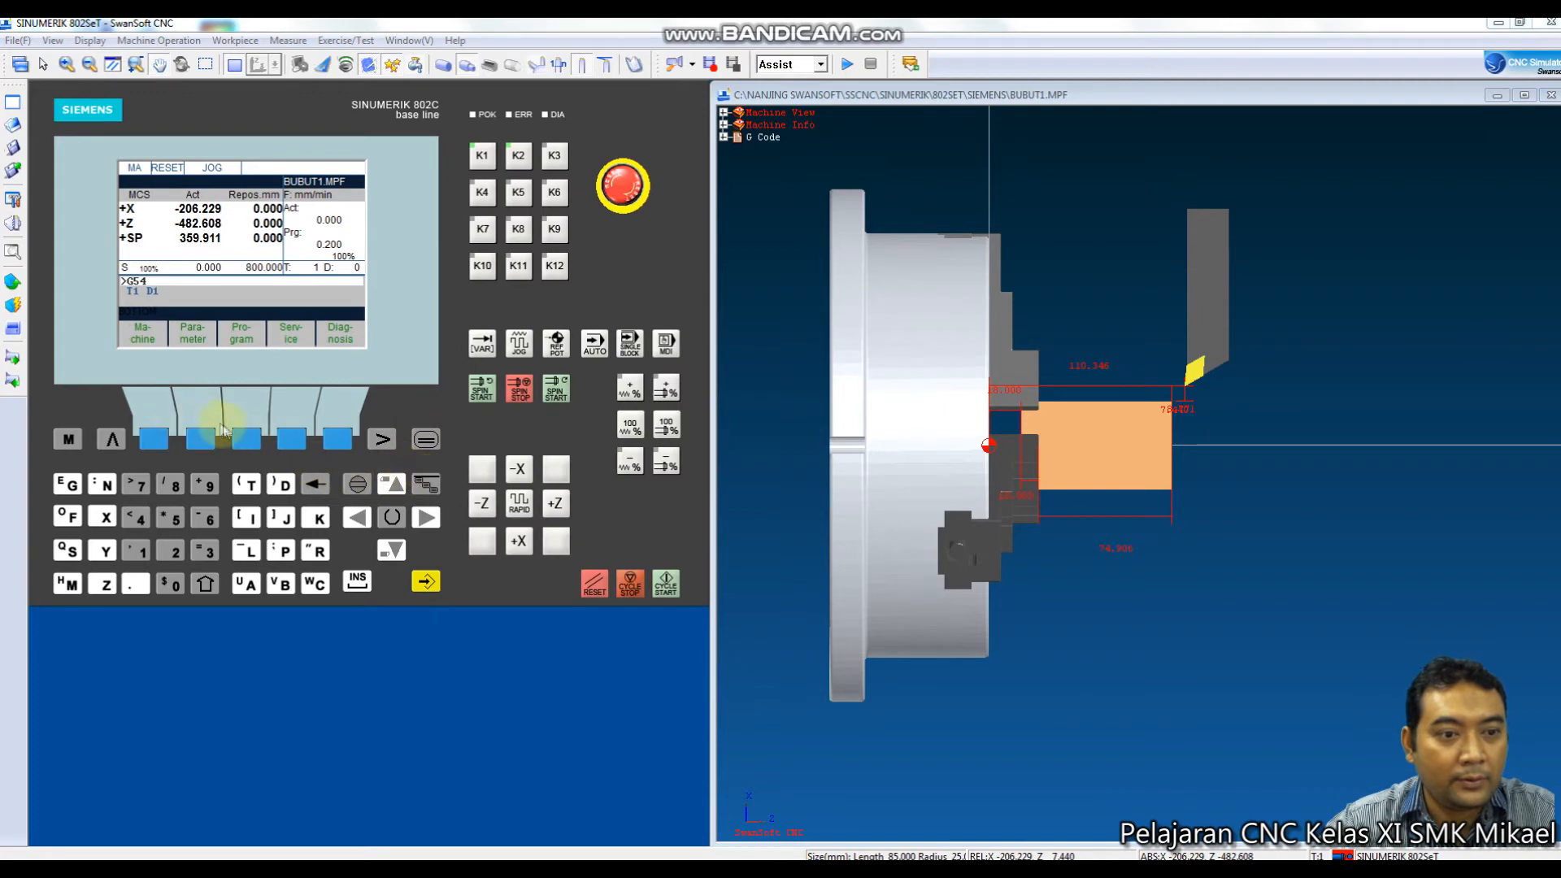
left_click(244, 440)
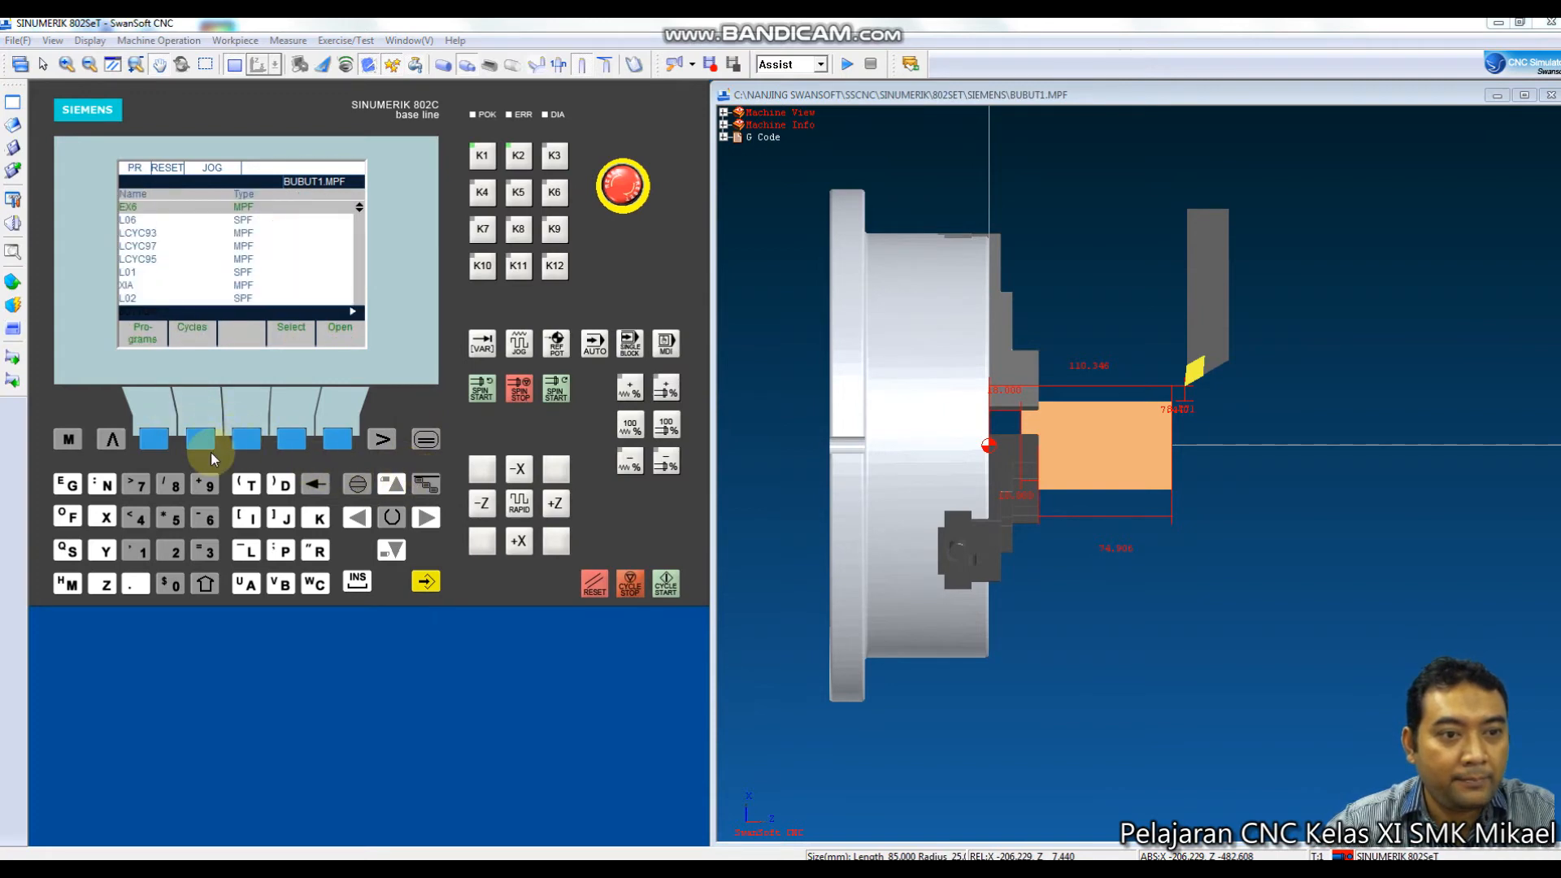
left_click(378, 442)
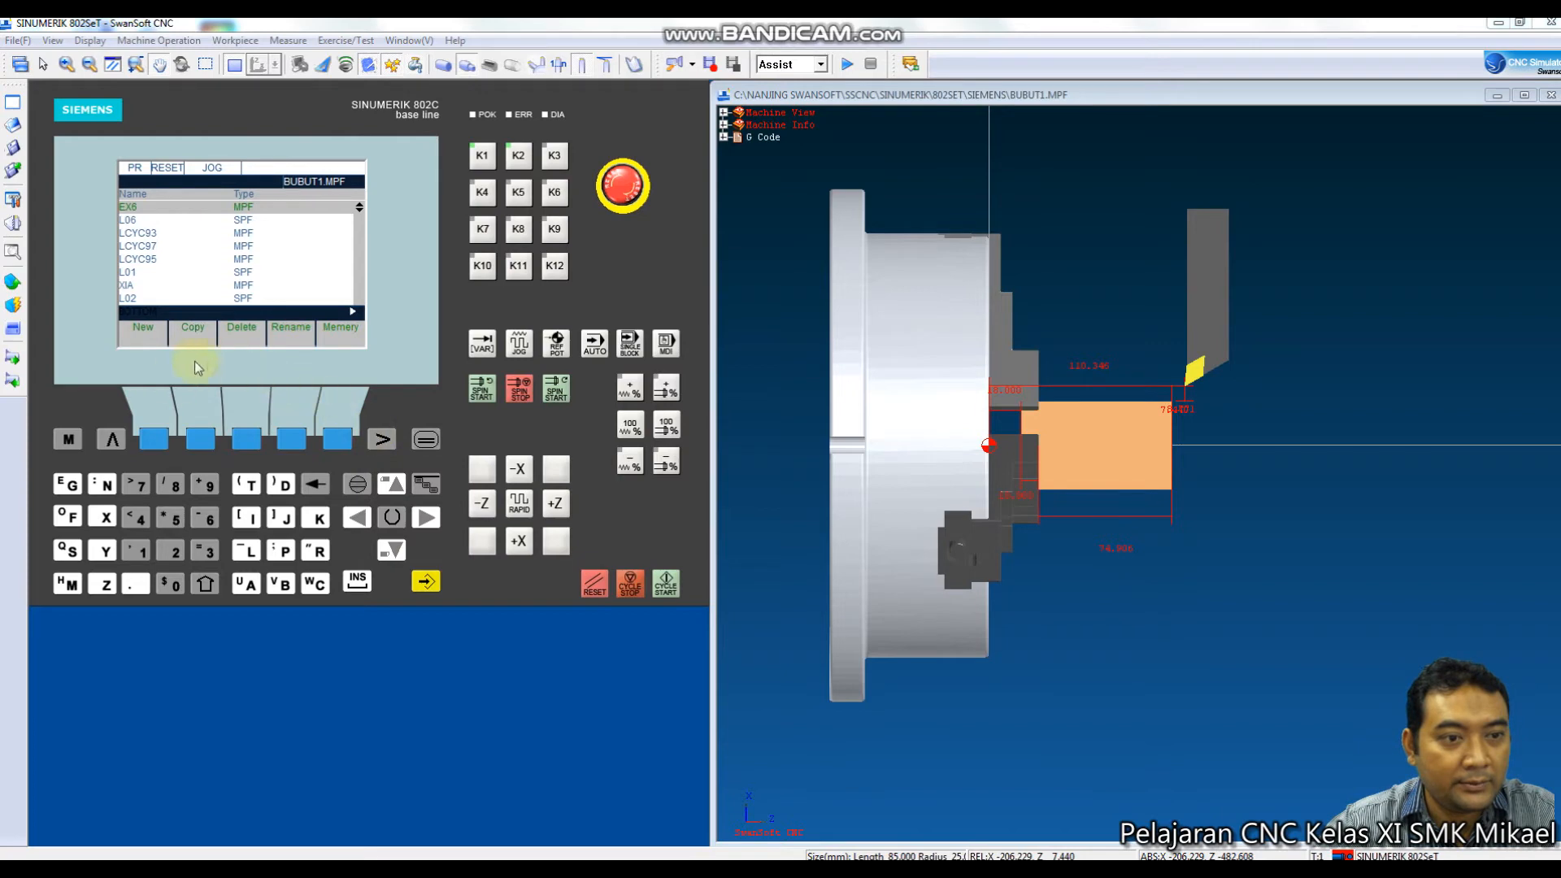
left_click(156, 437)
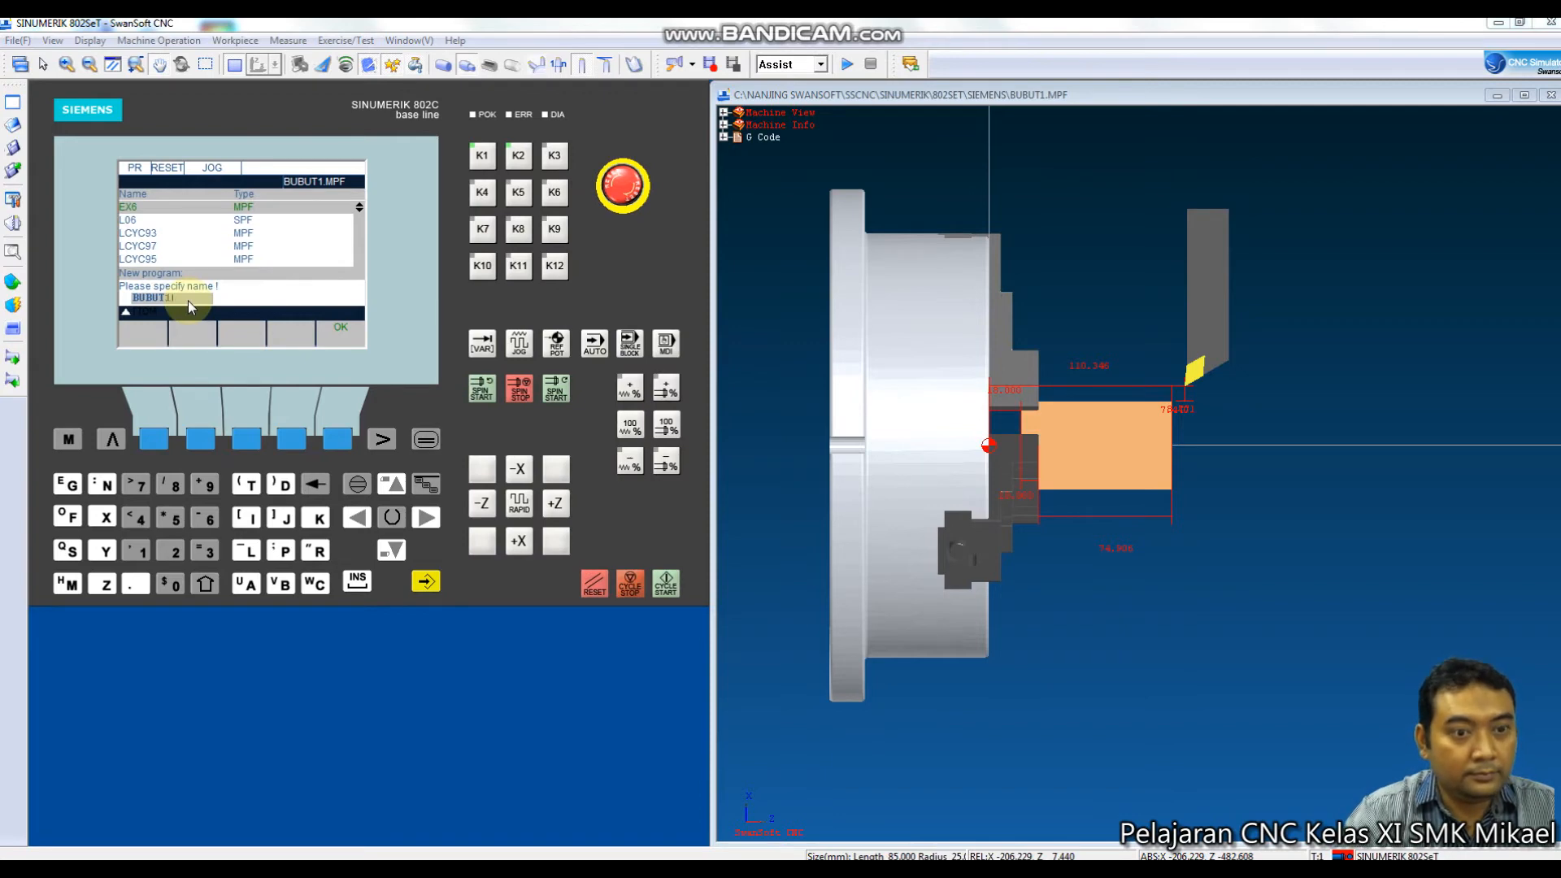
left_click(342, 440)
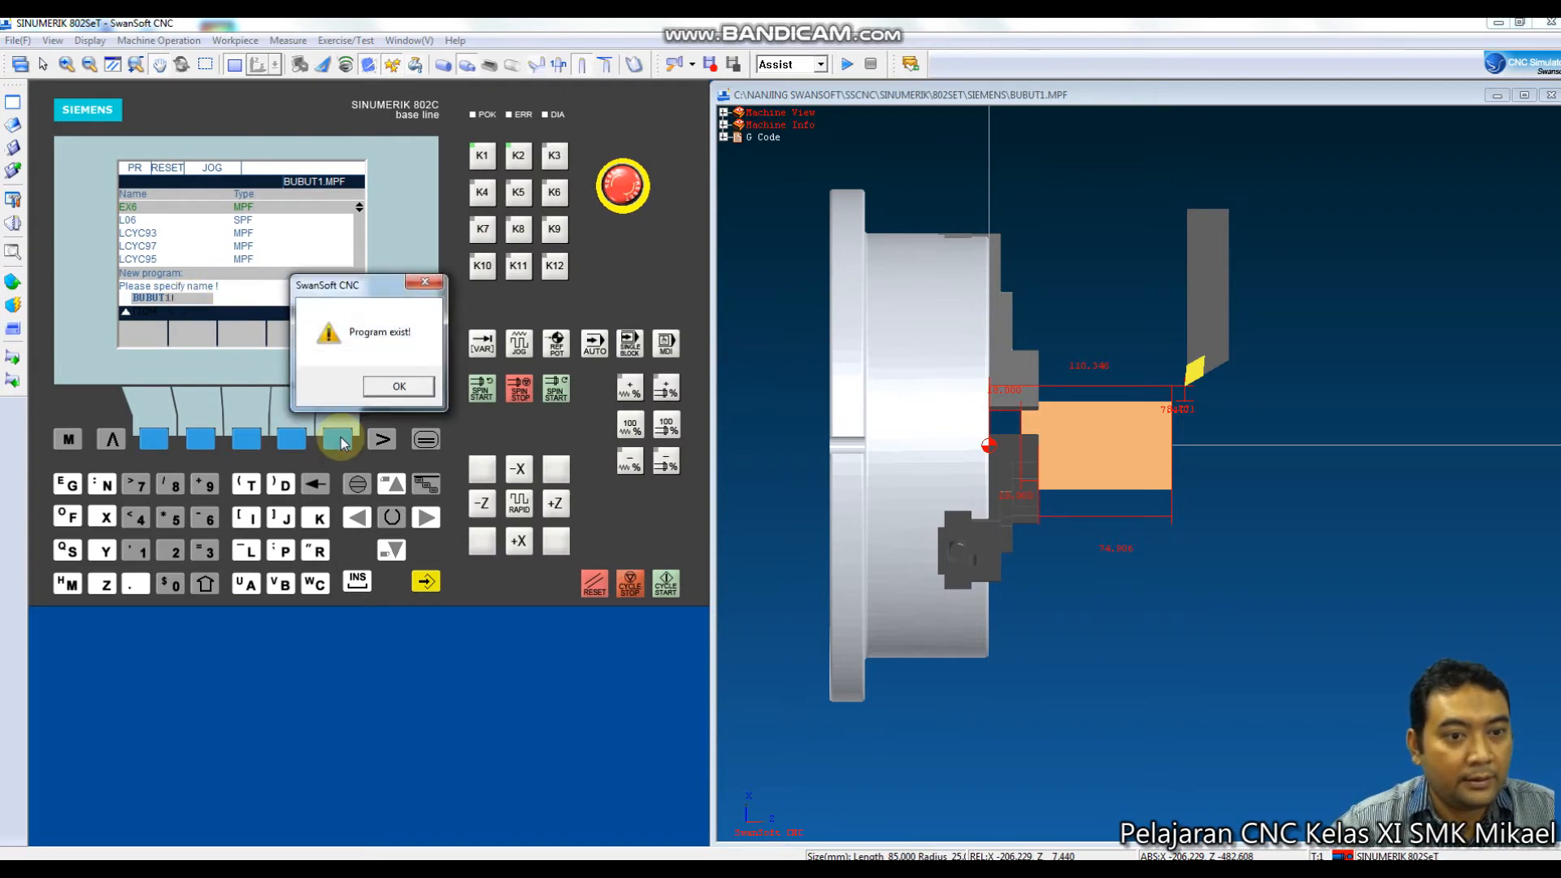
left_click(390, 388)
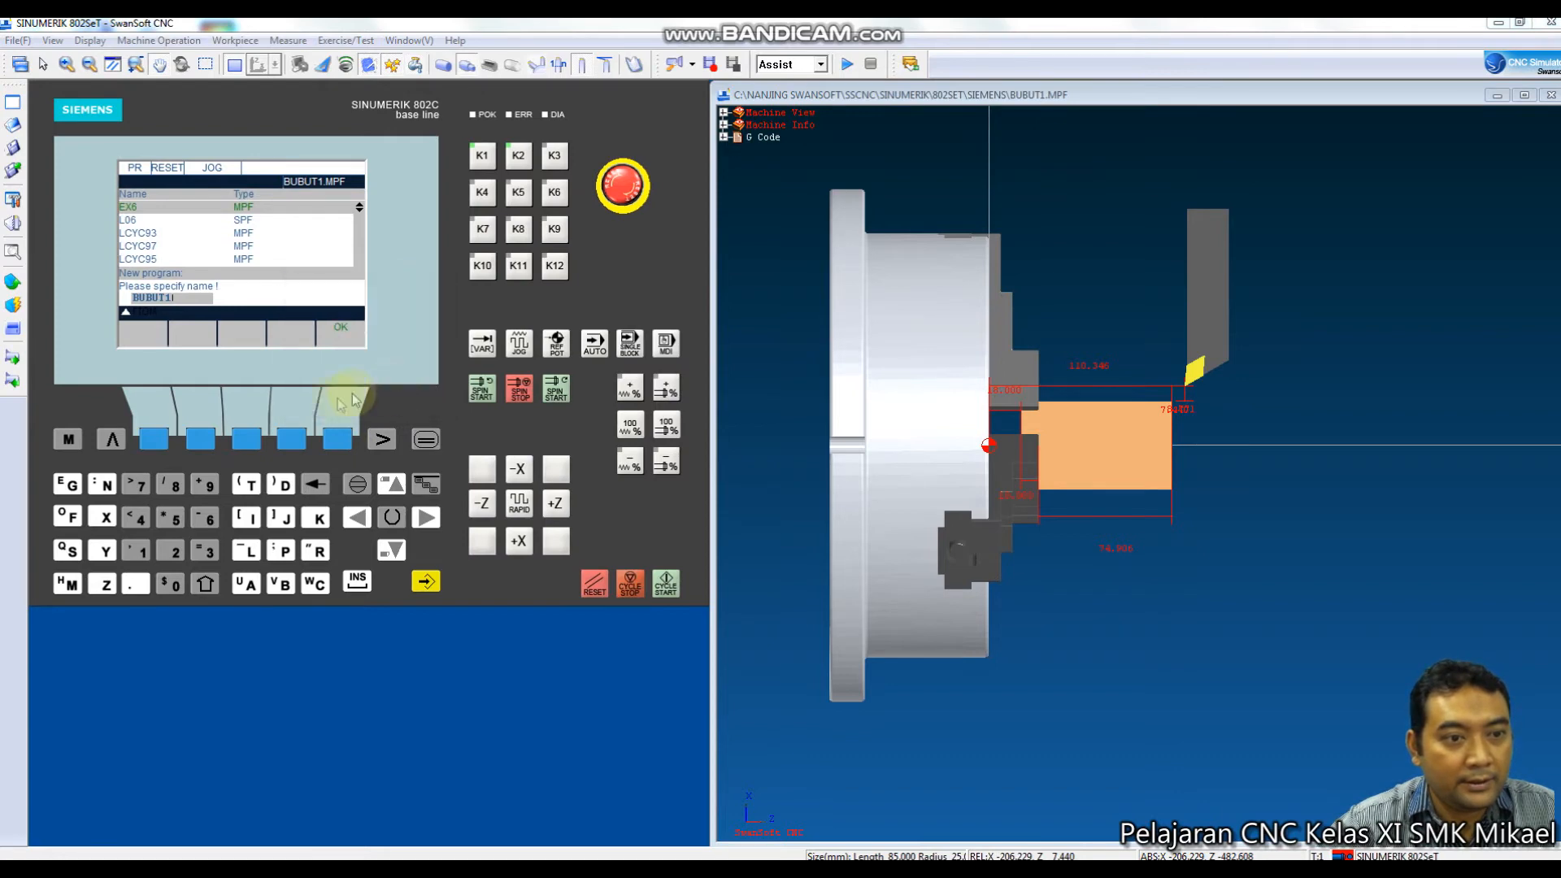
key("BackSpace")
type("2")
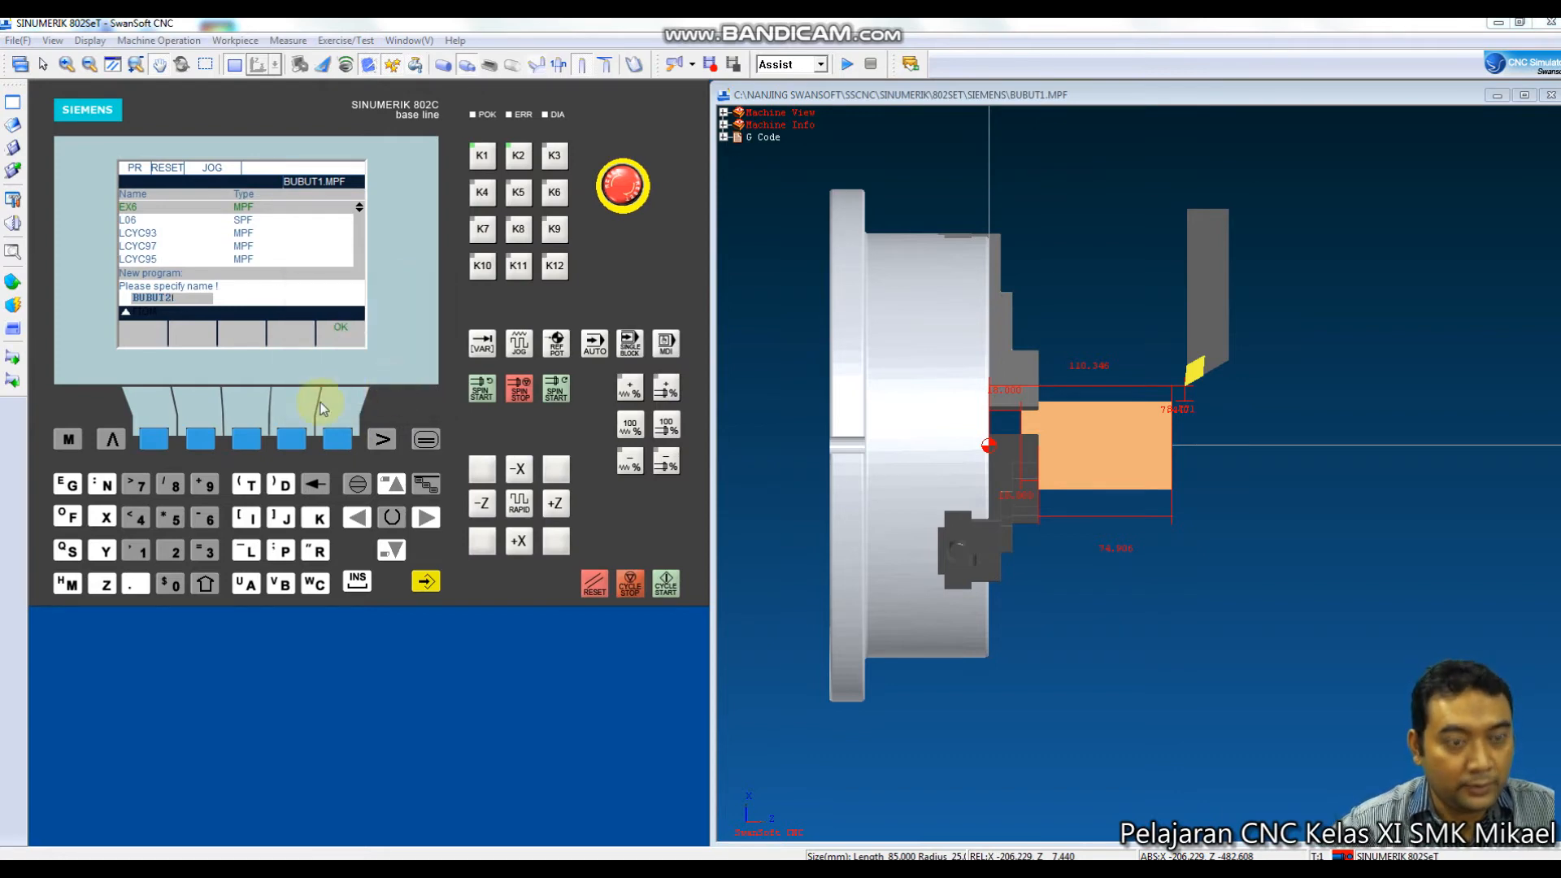
left_click(338, 439)
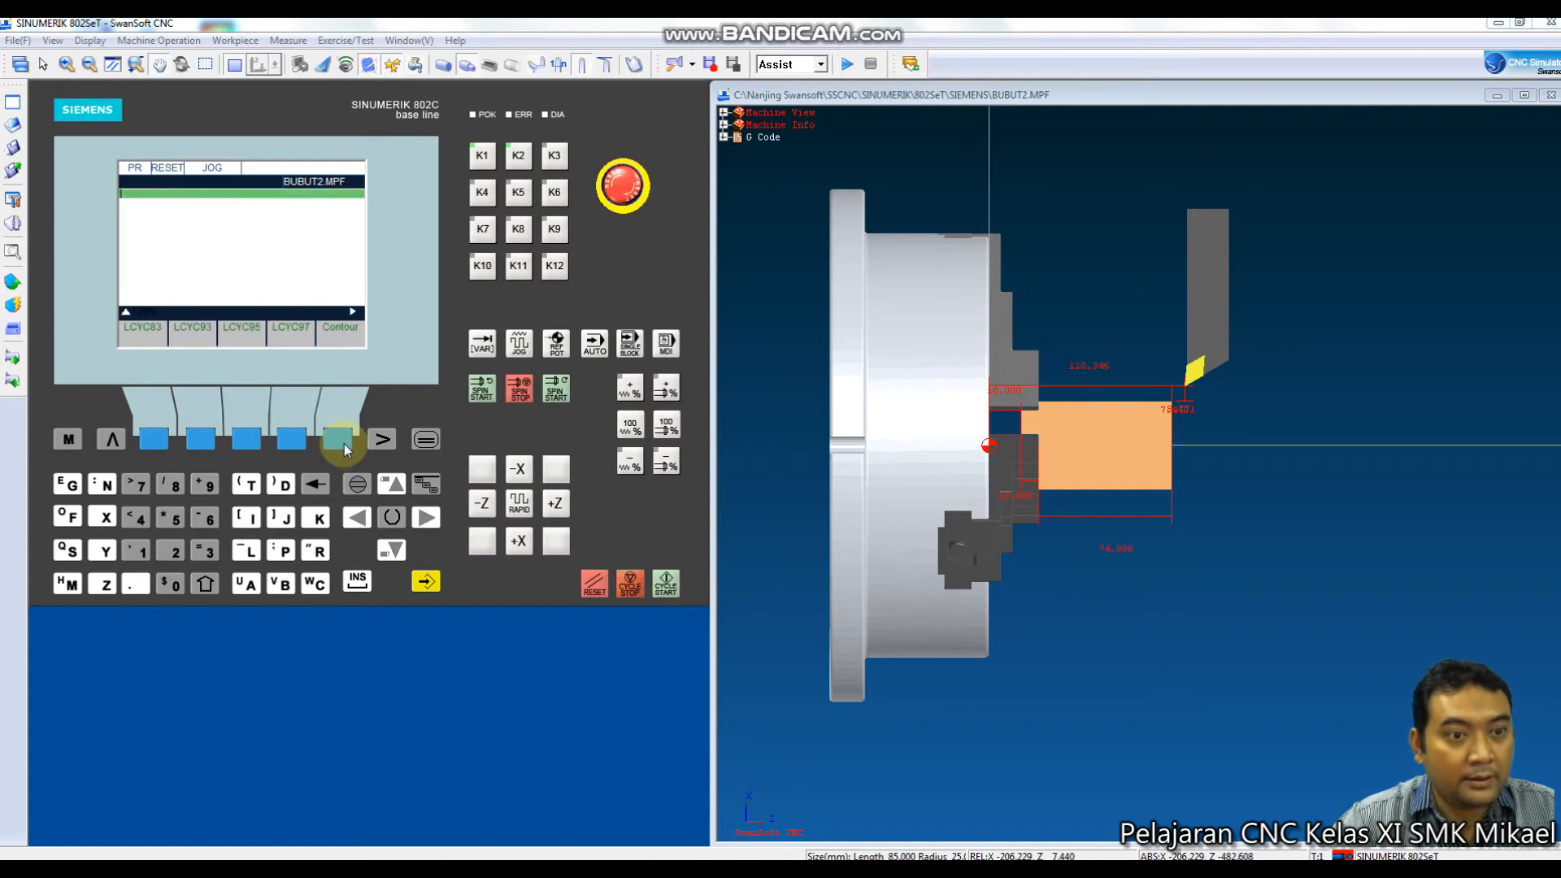
Write the opening program blocks G54, T1, and G95 F0.2 S800 M4 M8 on separate lines.
type("G54")
key("Return")
type("T1")
key("Return")
type("G95")
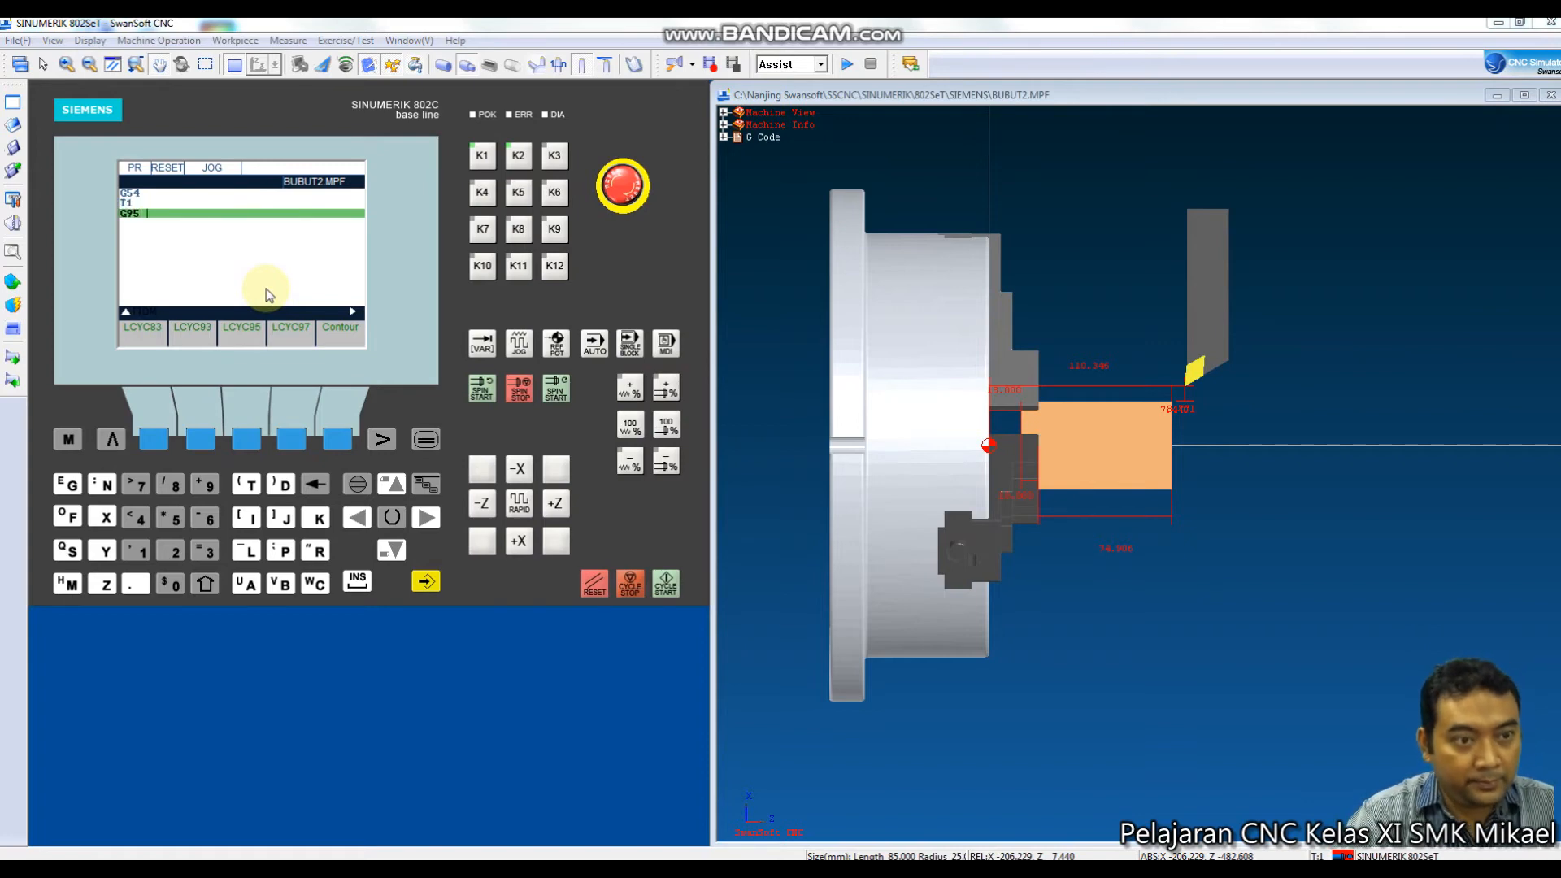
type(" F0.")
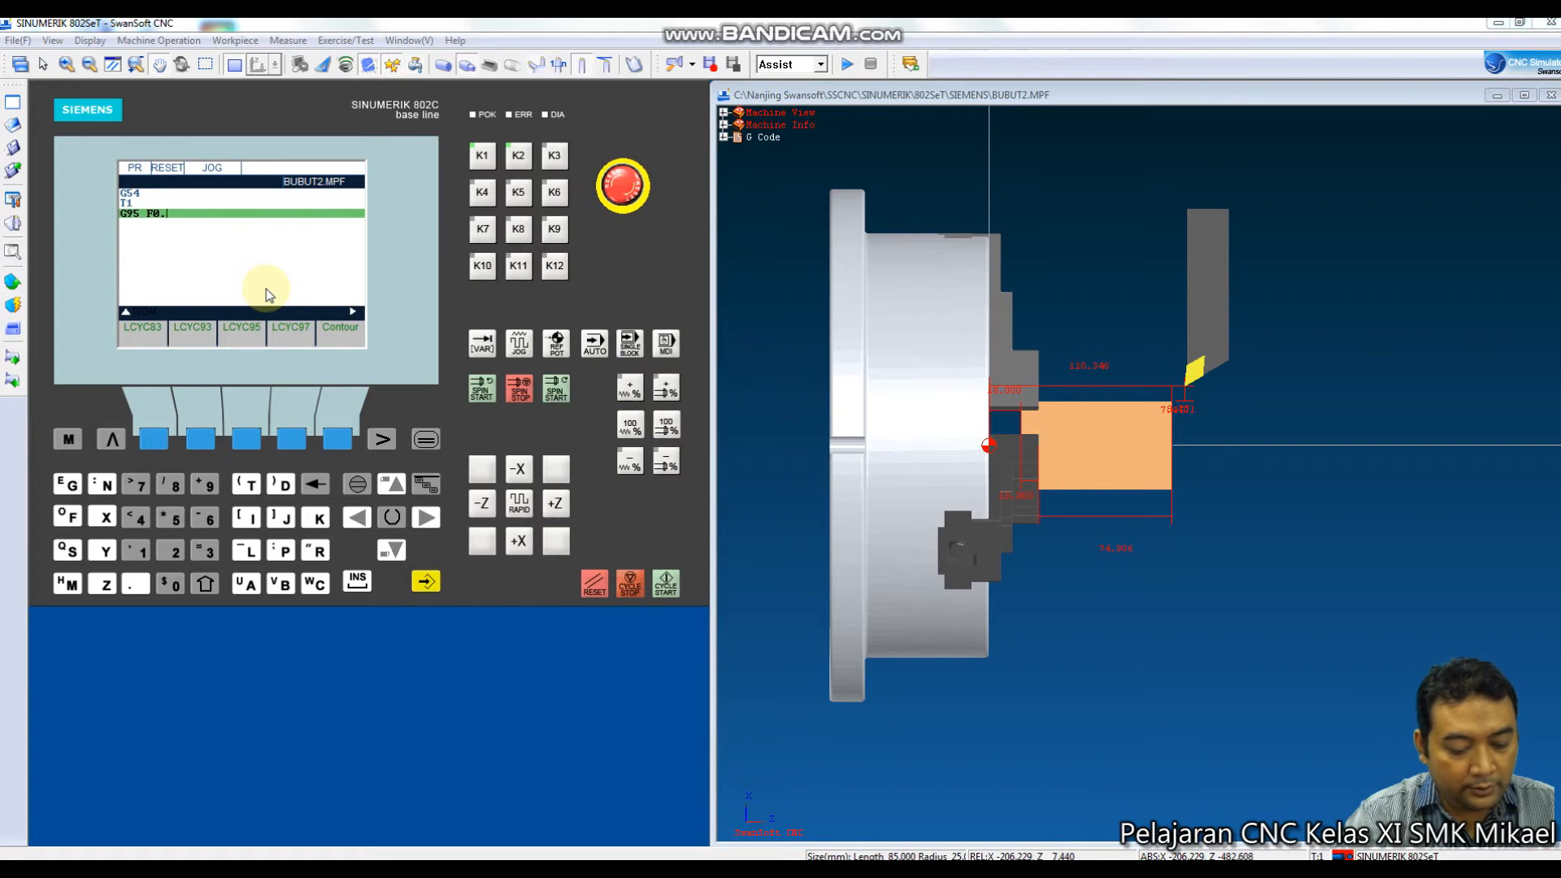
type("2 S800")
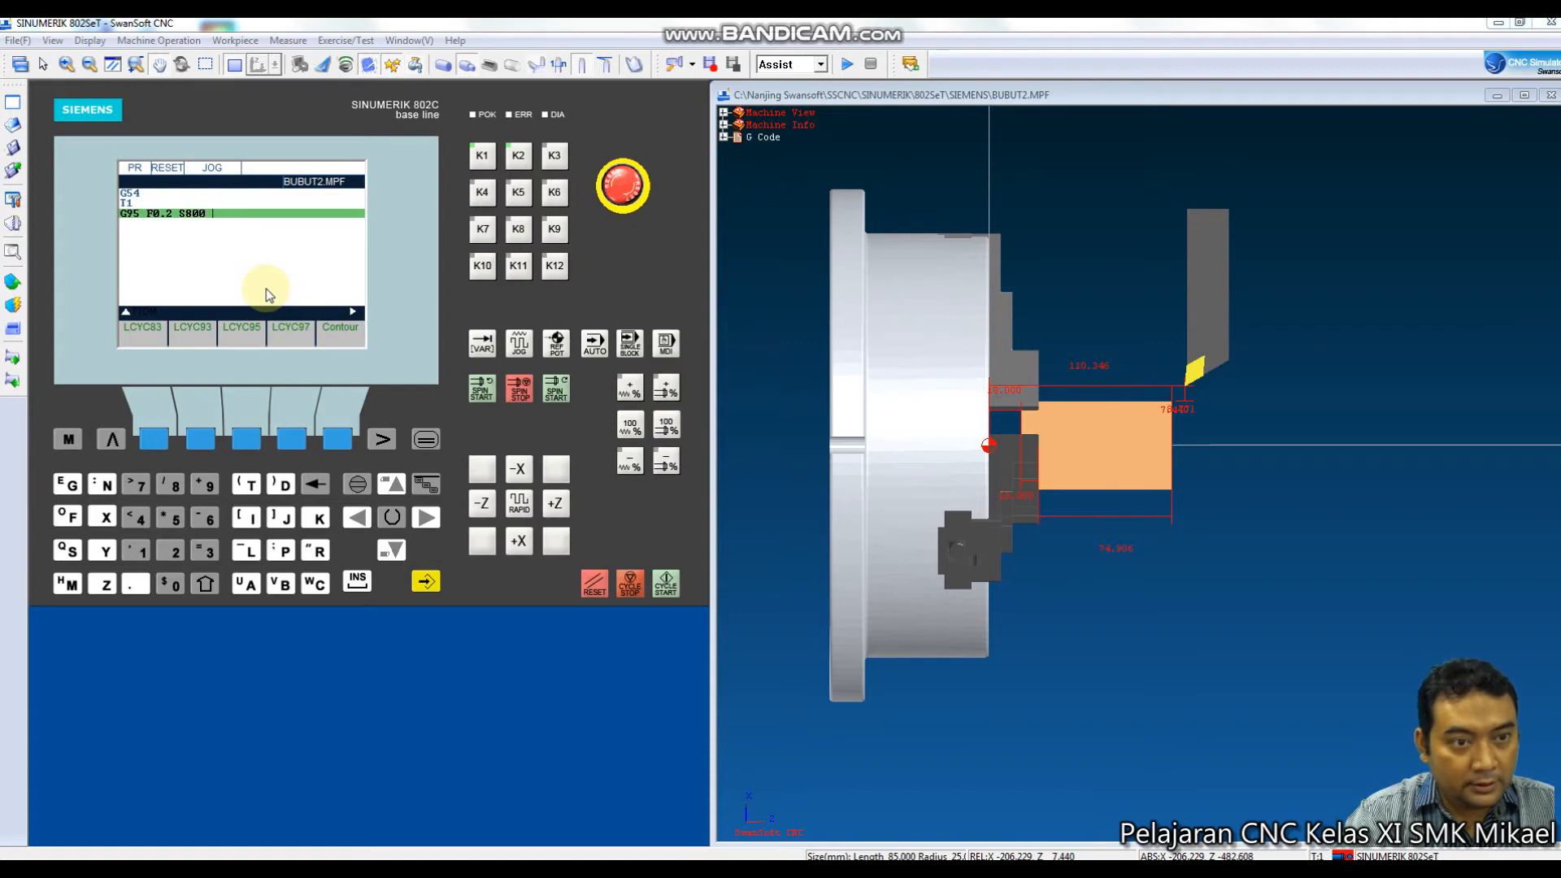
type(" M4 ")
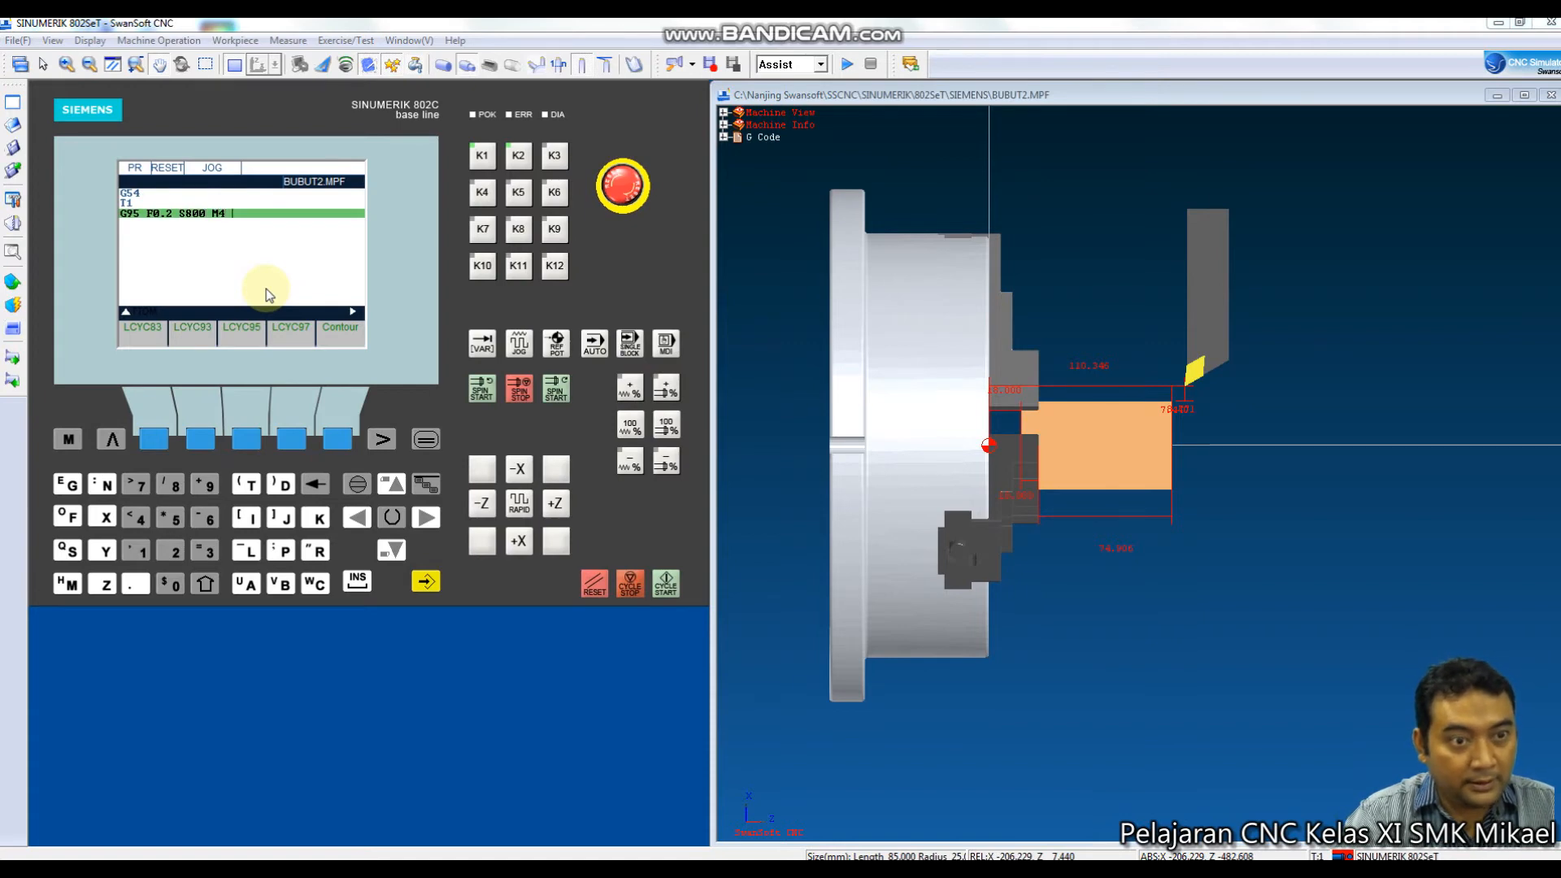
type("M8")
key("Return")
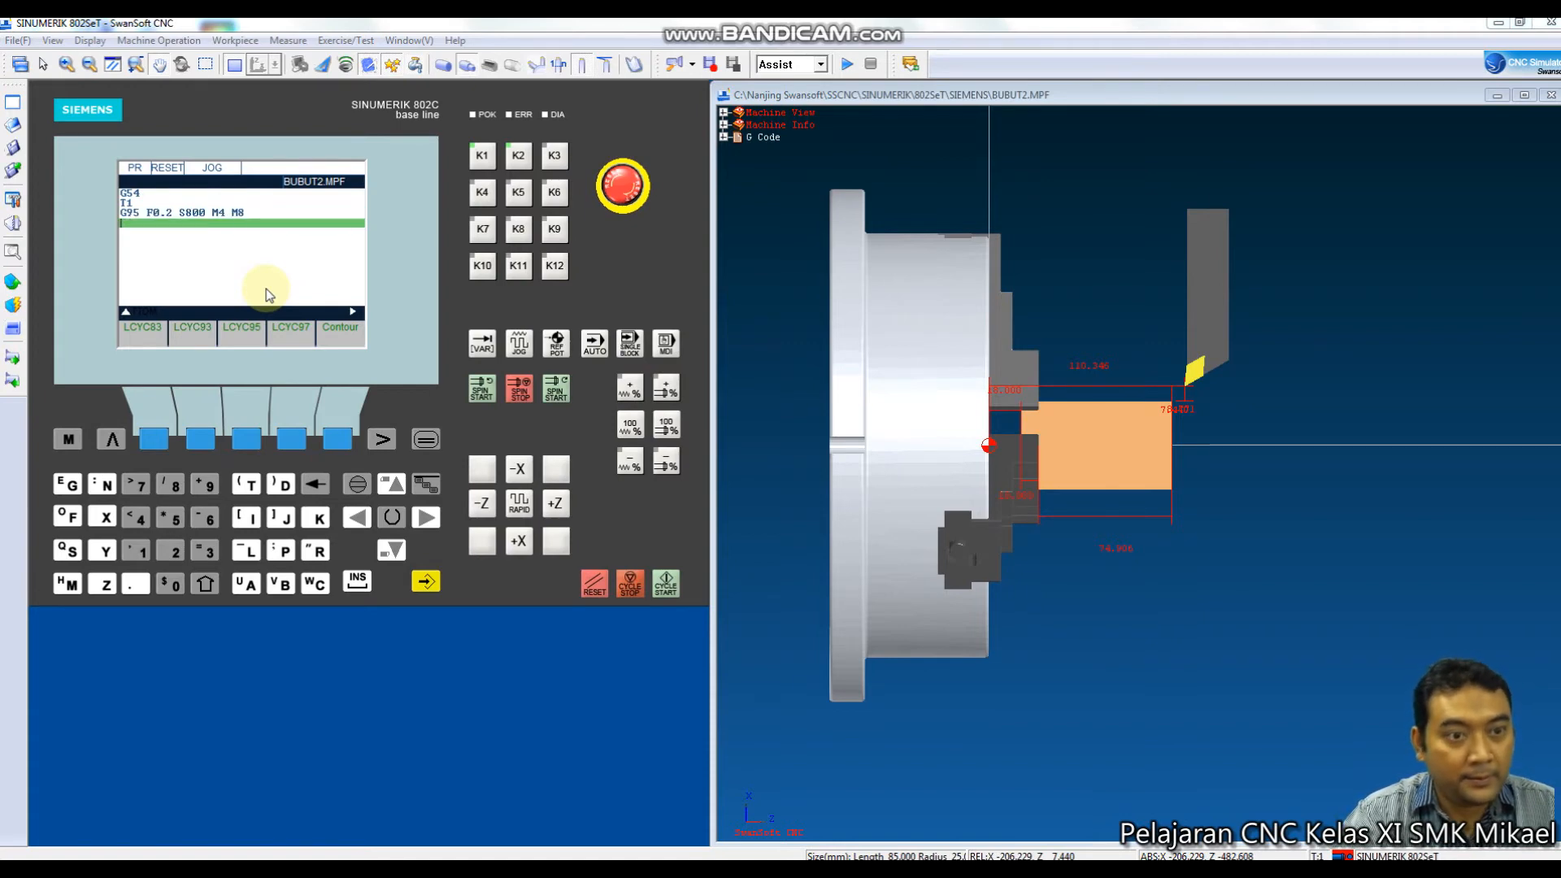
Add the rapid approach block G0 X60 Z5 to the program.
type("G")
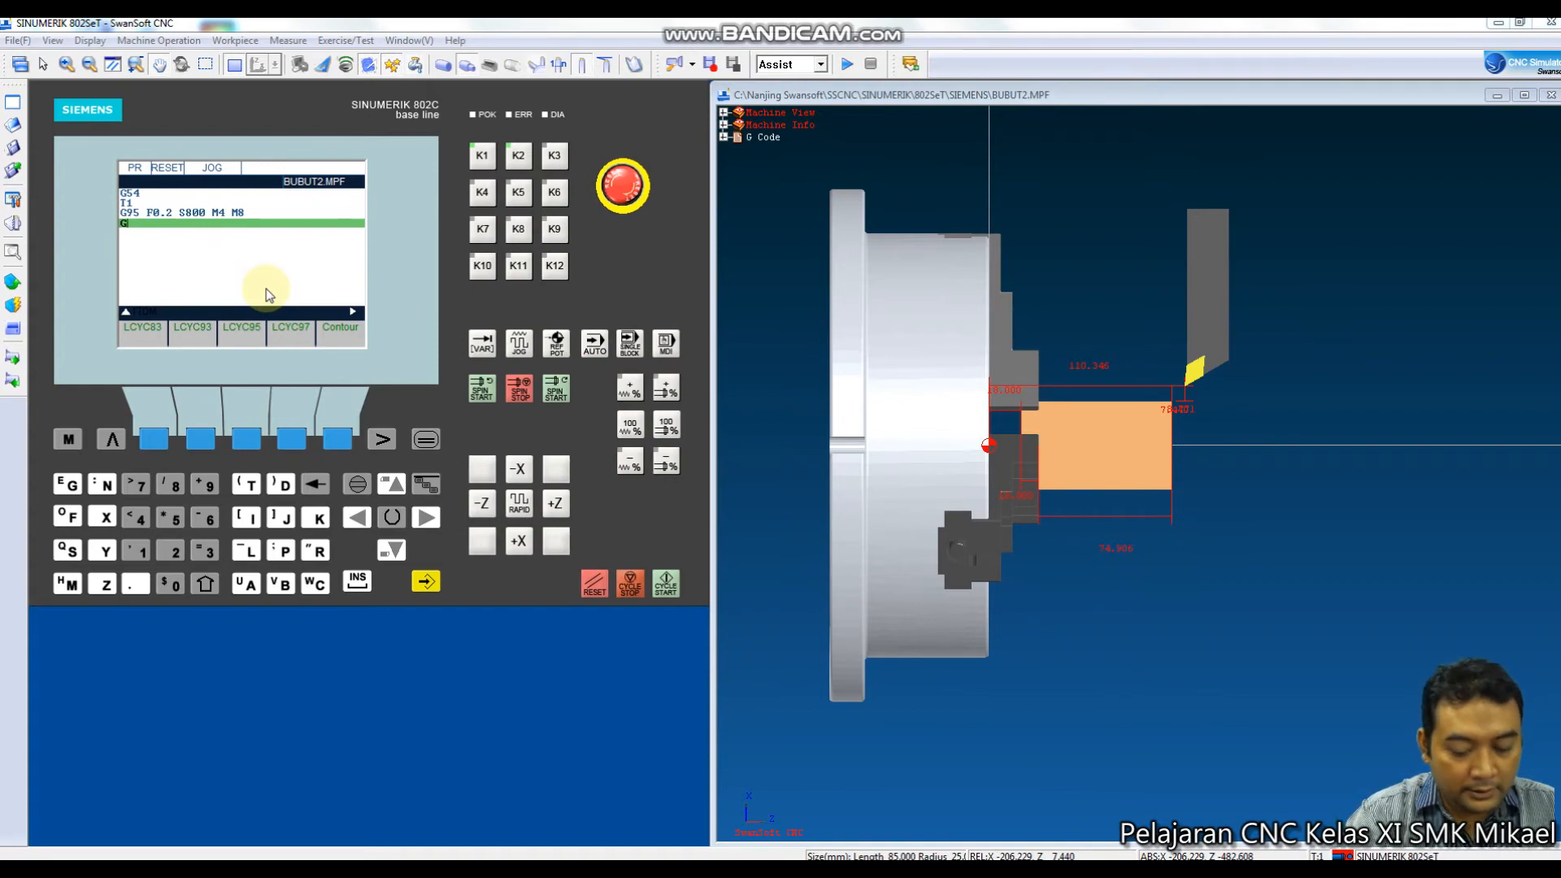
type("0 X")
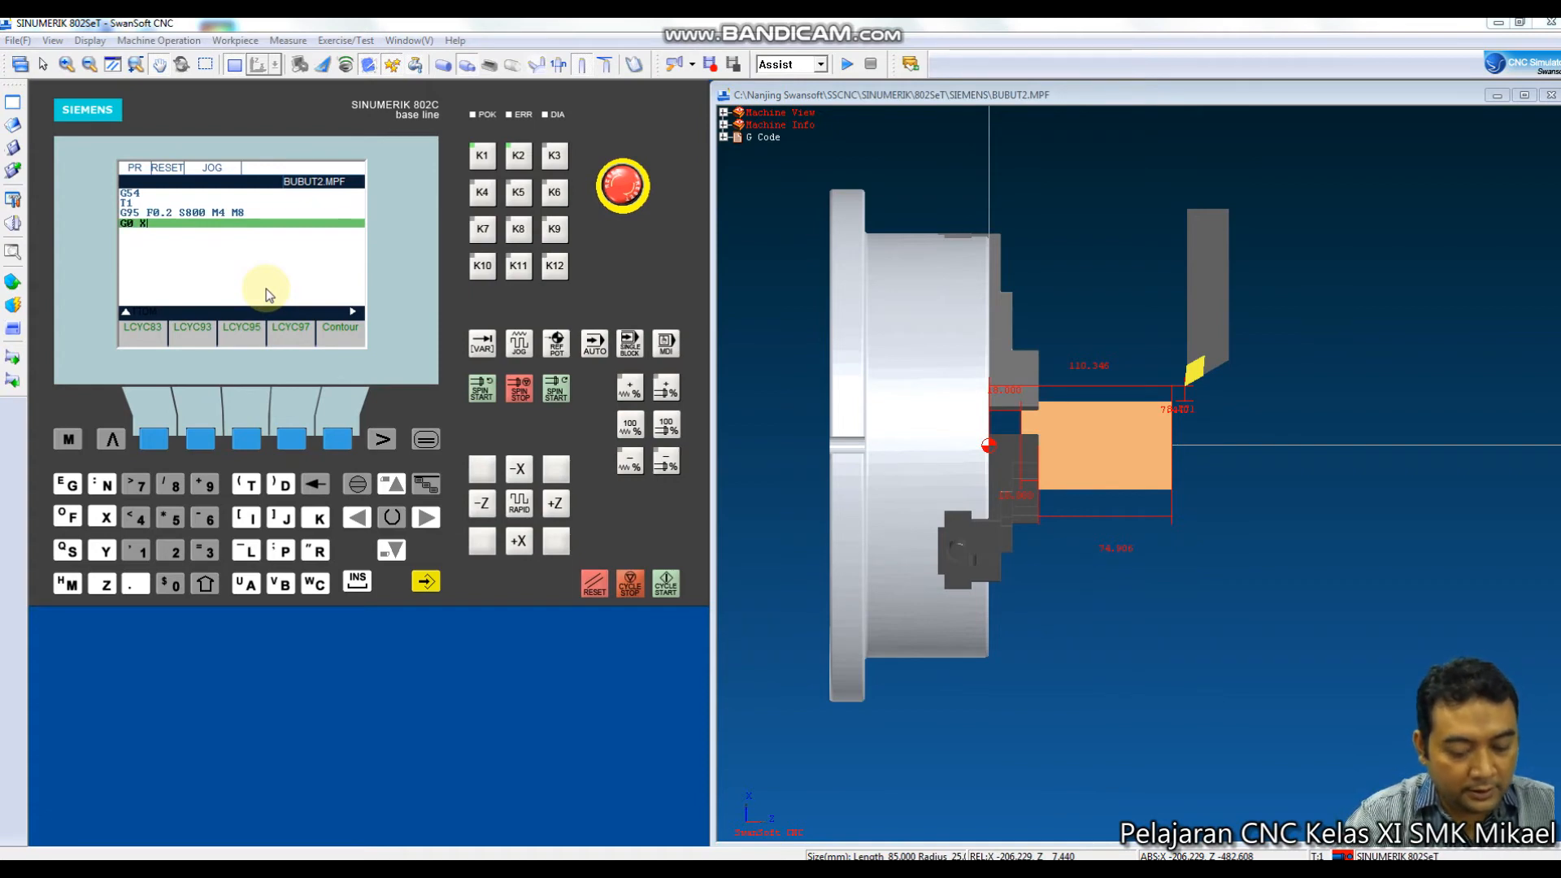
type("60 Z5")
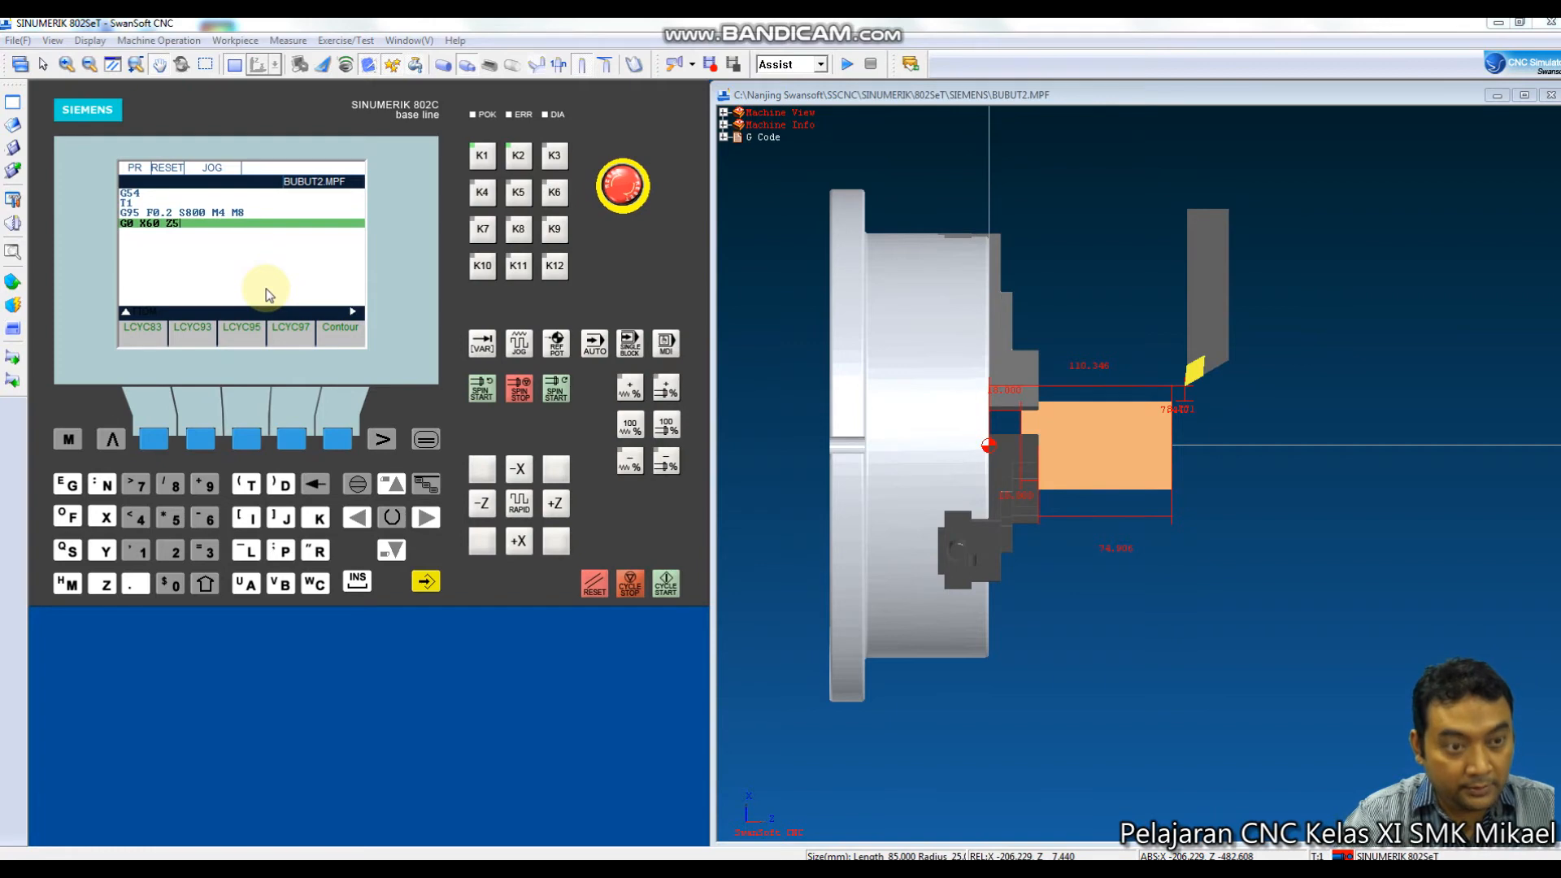
key("Return")
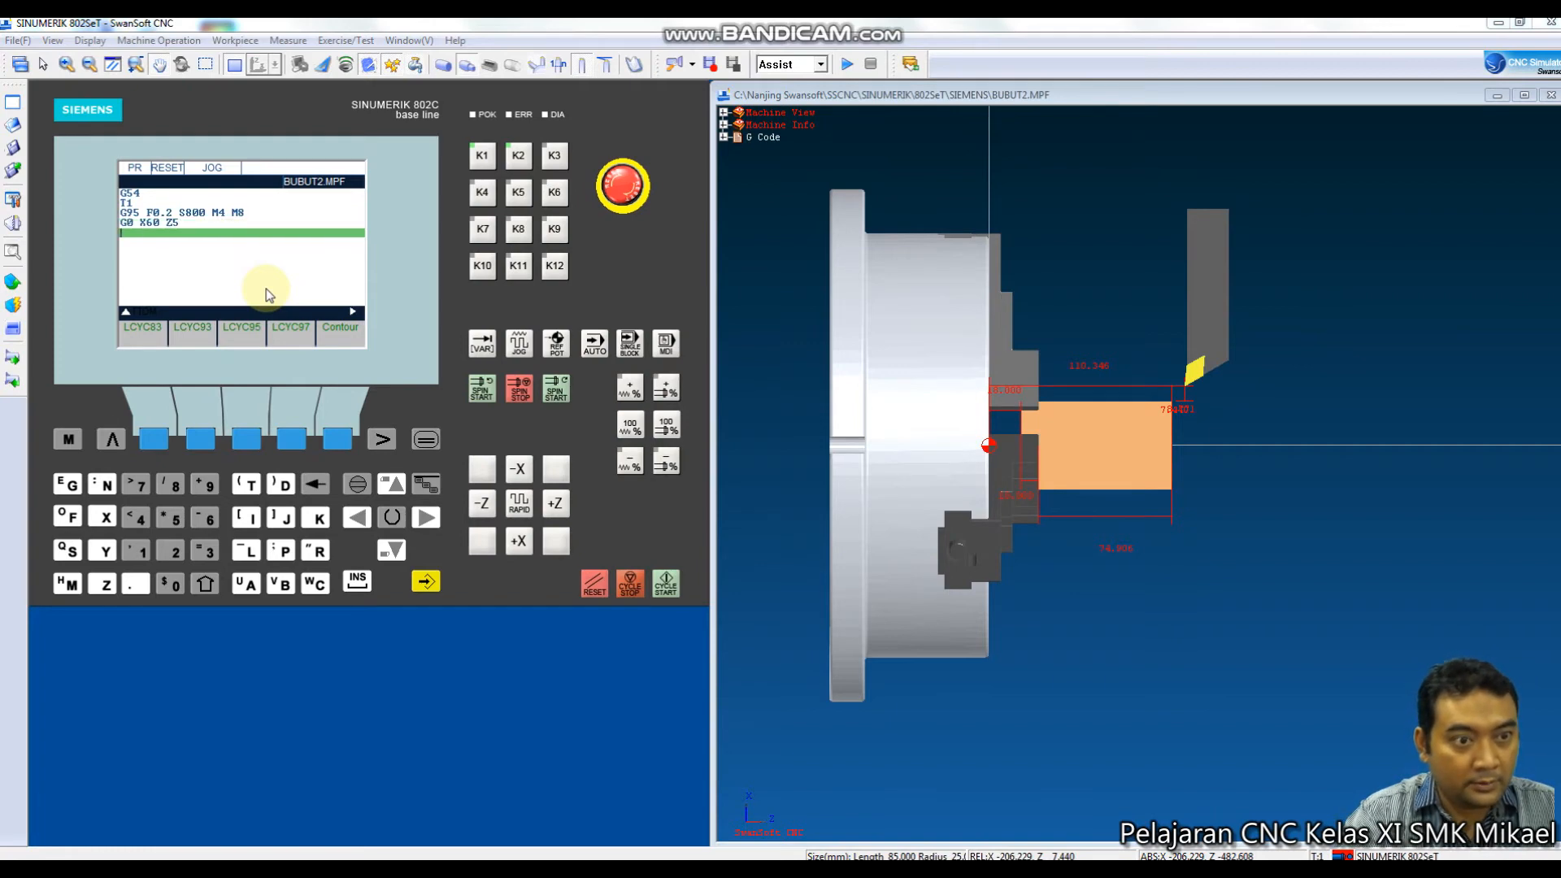
Start an LCYC95 stock removal cycle with contour subroutine BUBUT2, machining type R105 = 9 and finishing allowance R106 = 0.1.
left_click(247, 440)
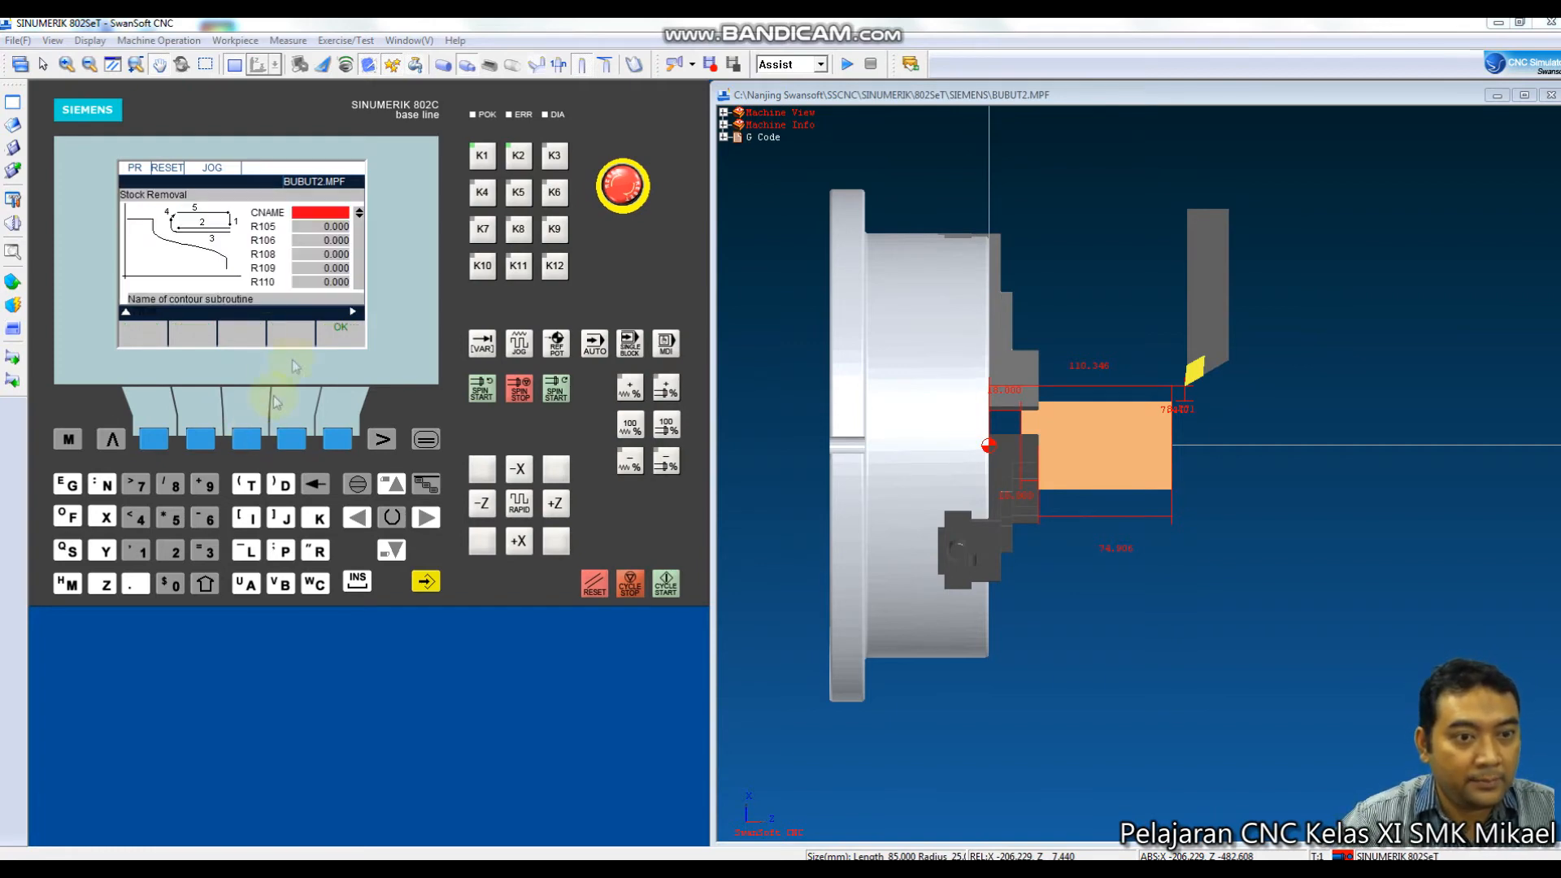
left_click(333, 228)
type("9")
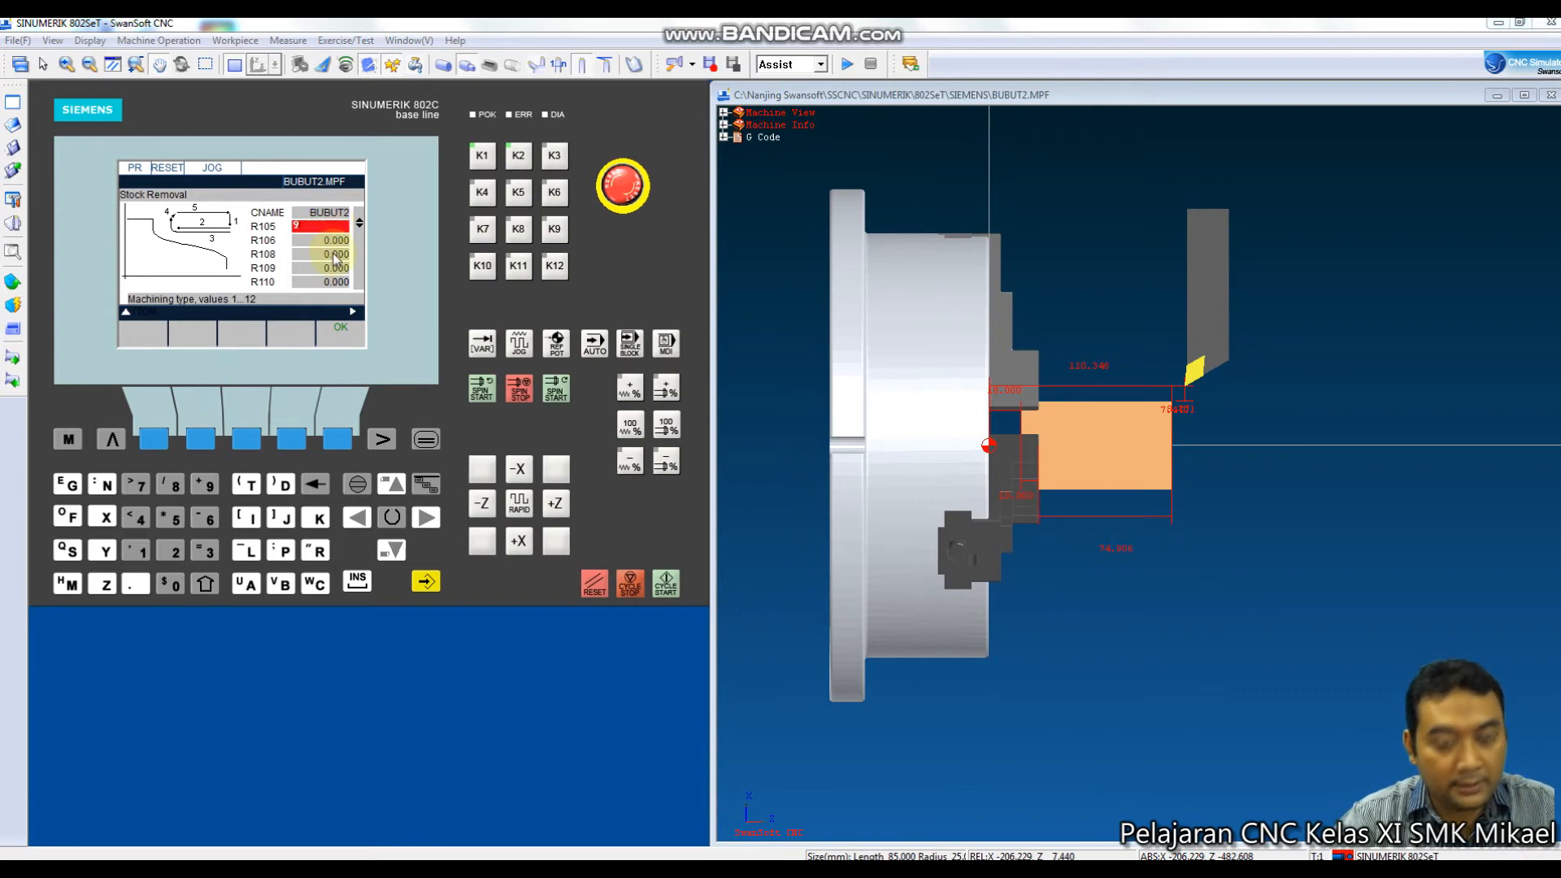
key("Return")
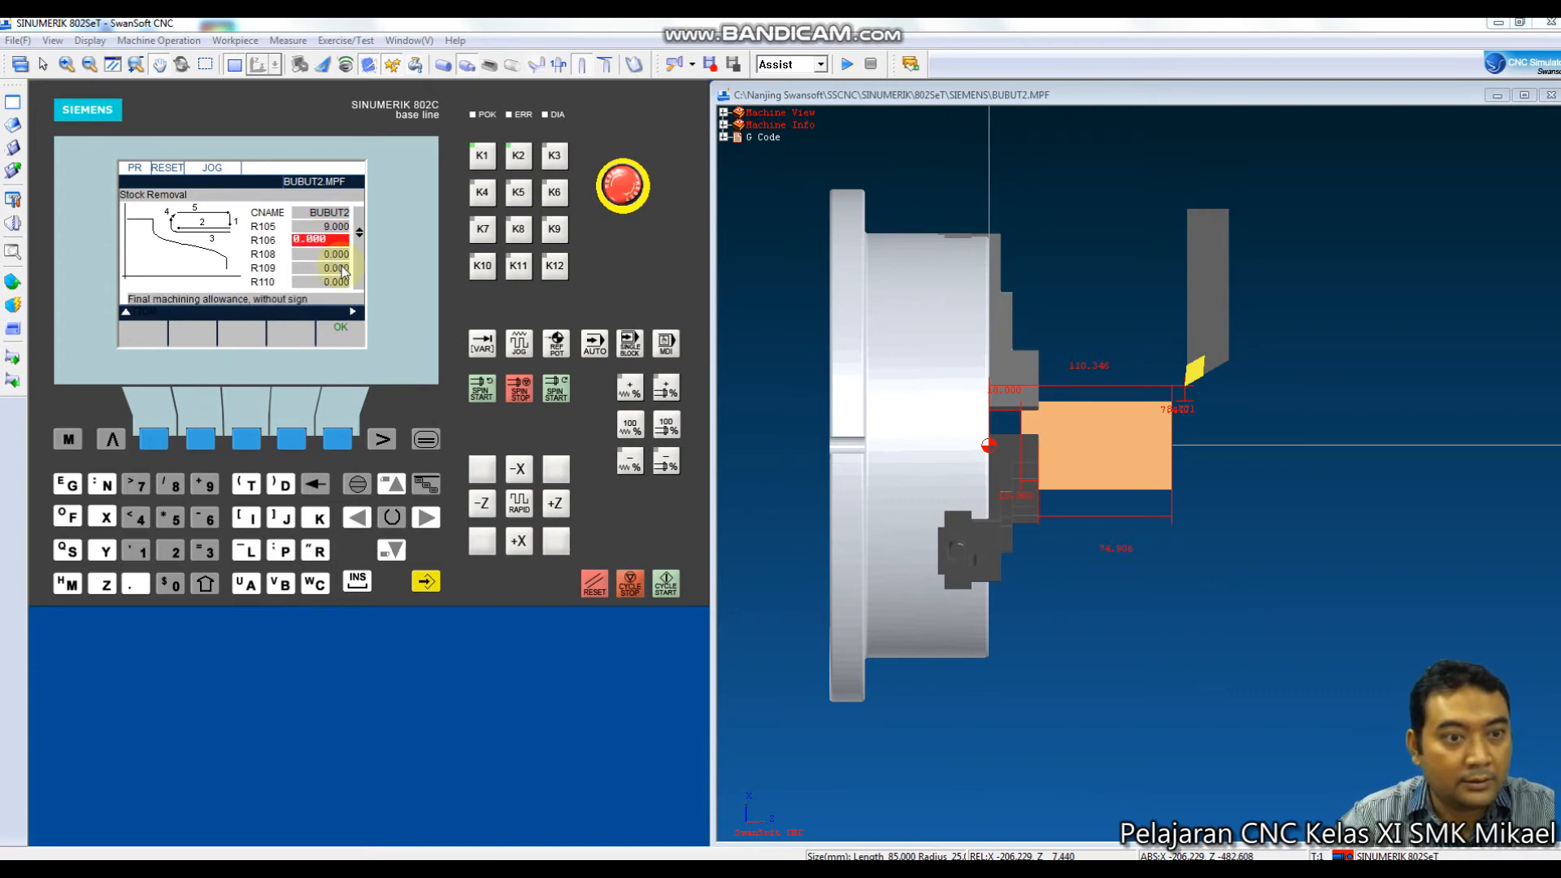
type("0.")
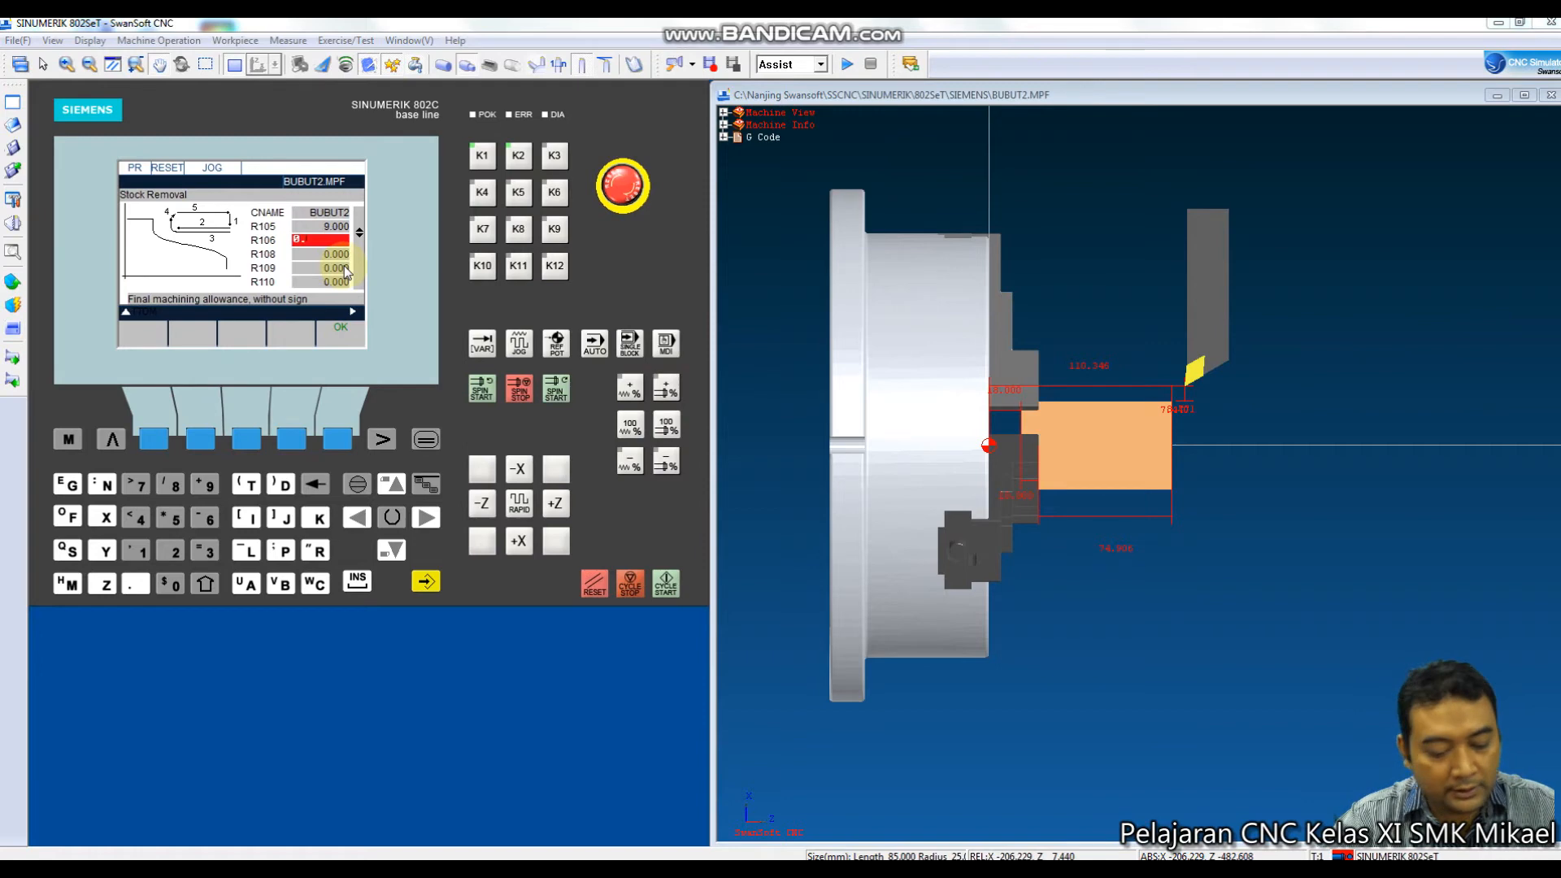
type("1")
key("Return")
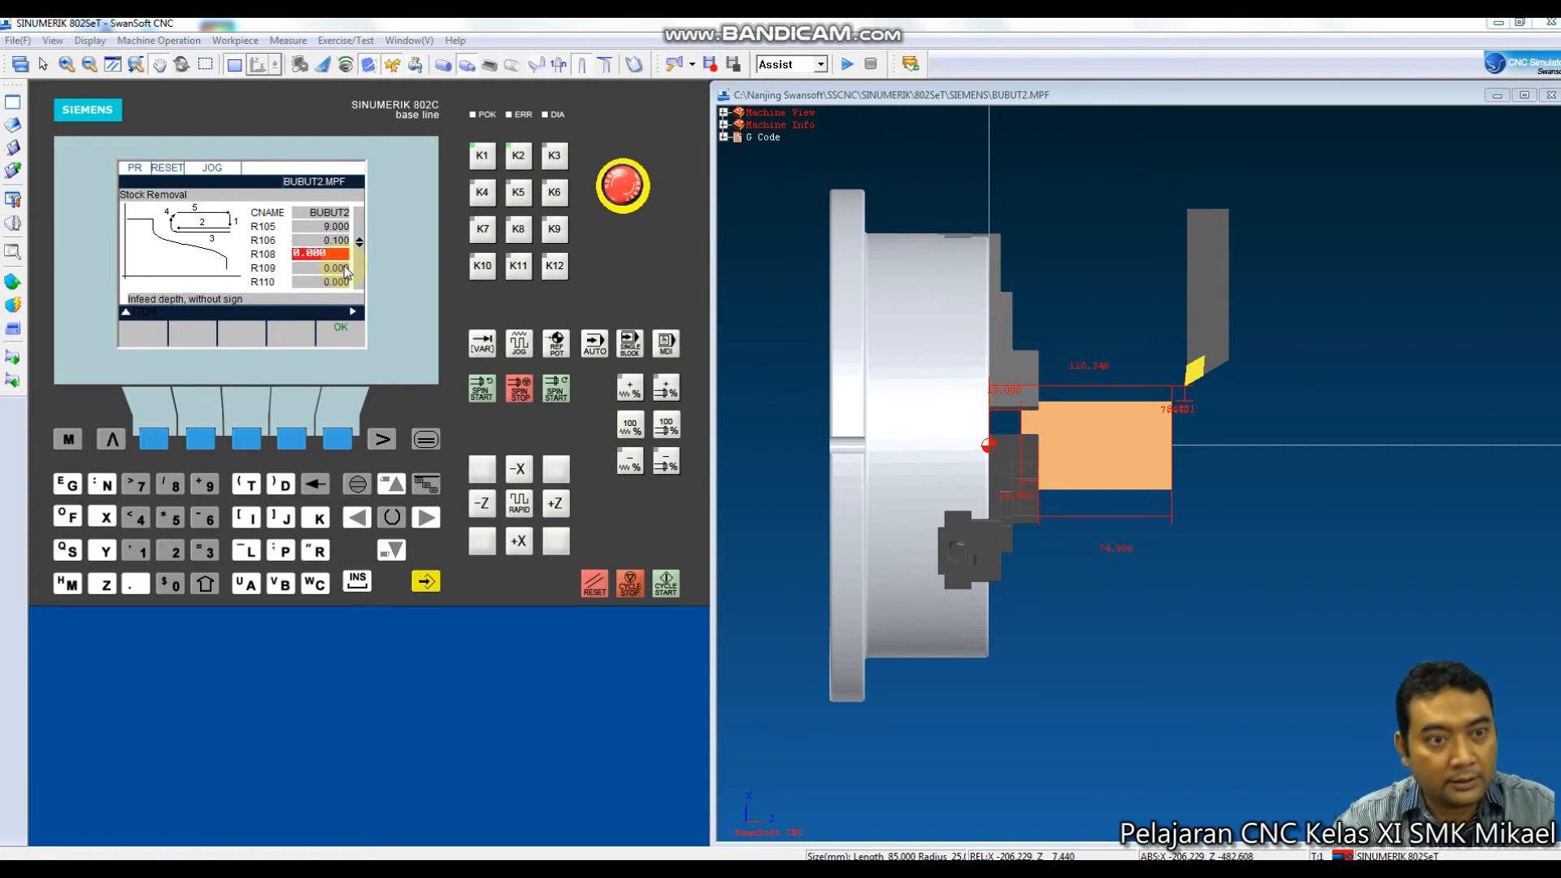
Set the cycle's infeed depth R108 to 0.5, keep infeed angle R109 at 0, and set R110 to 0.1.
type("0.")
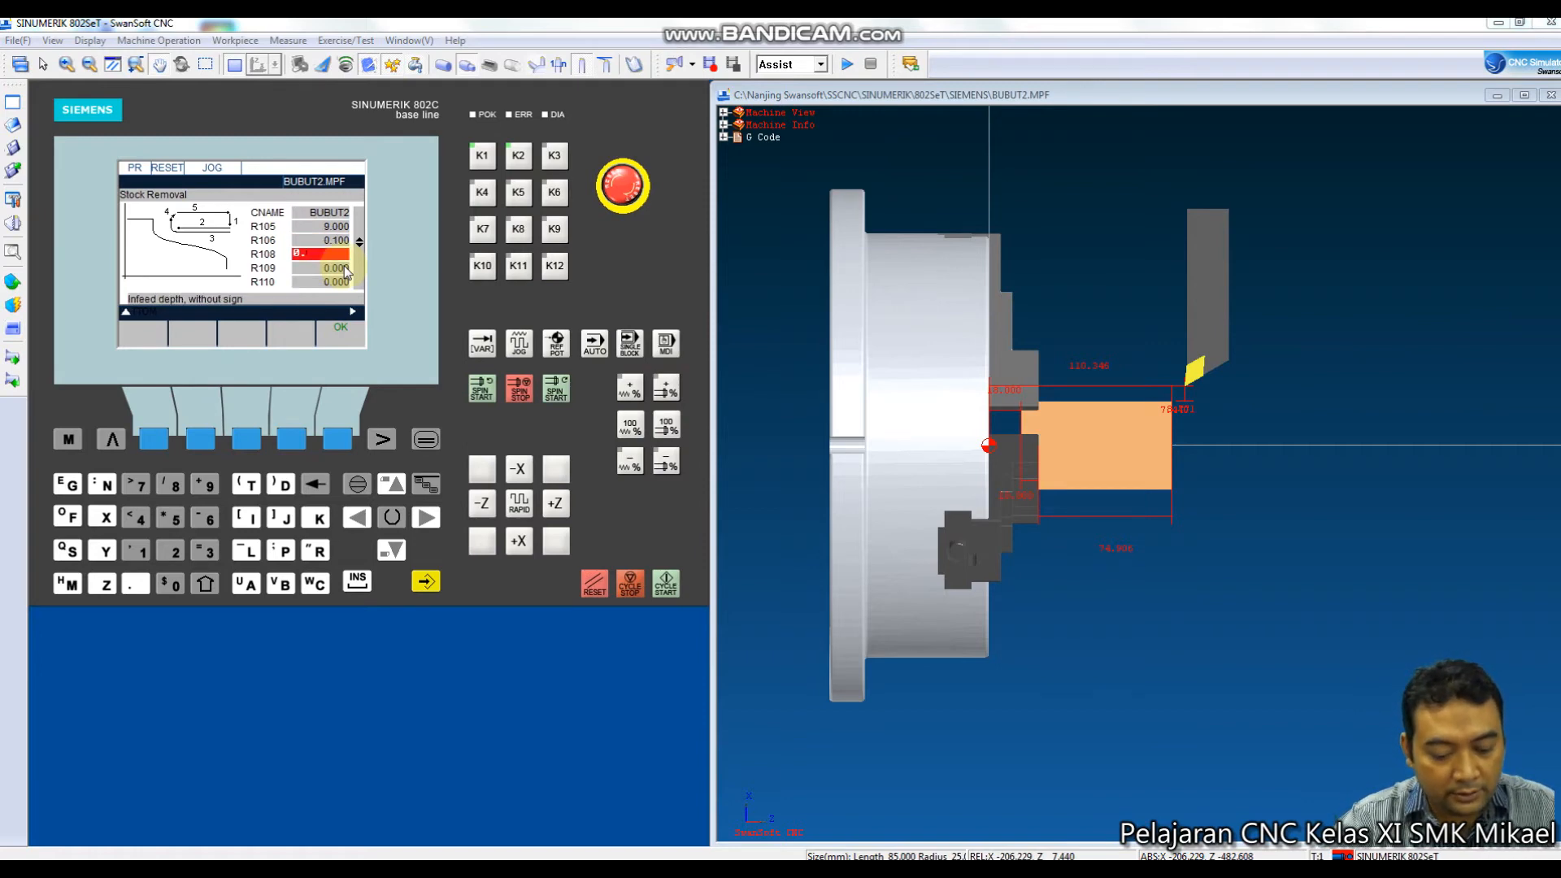
type("5")
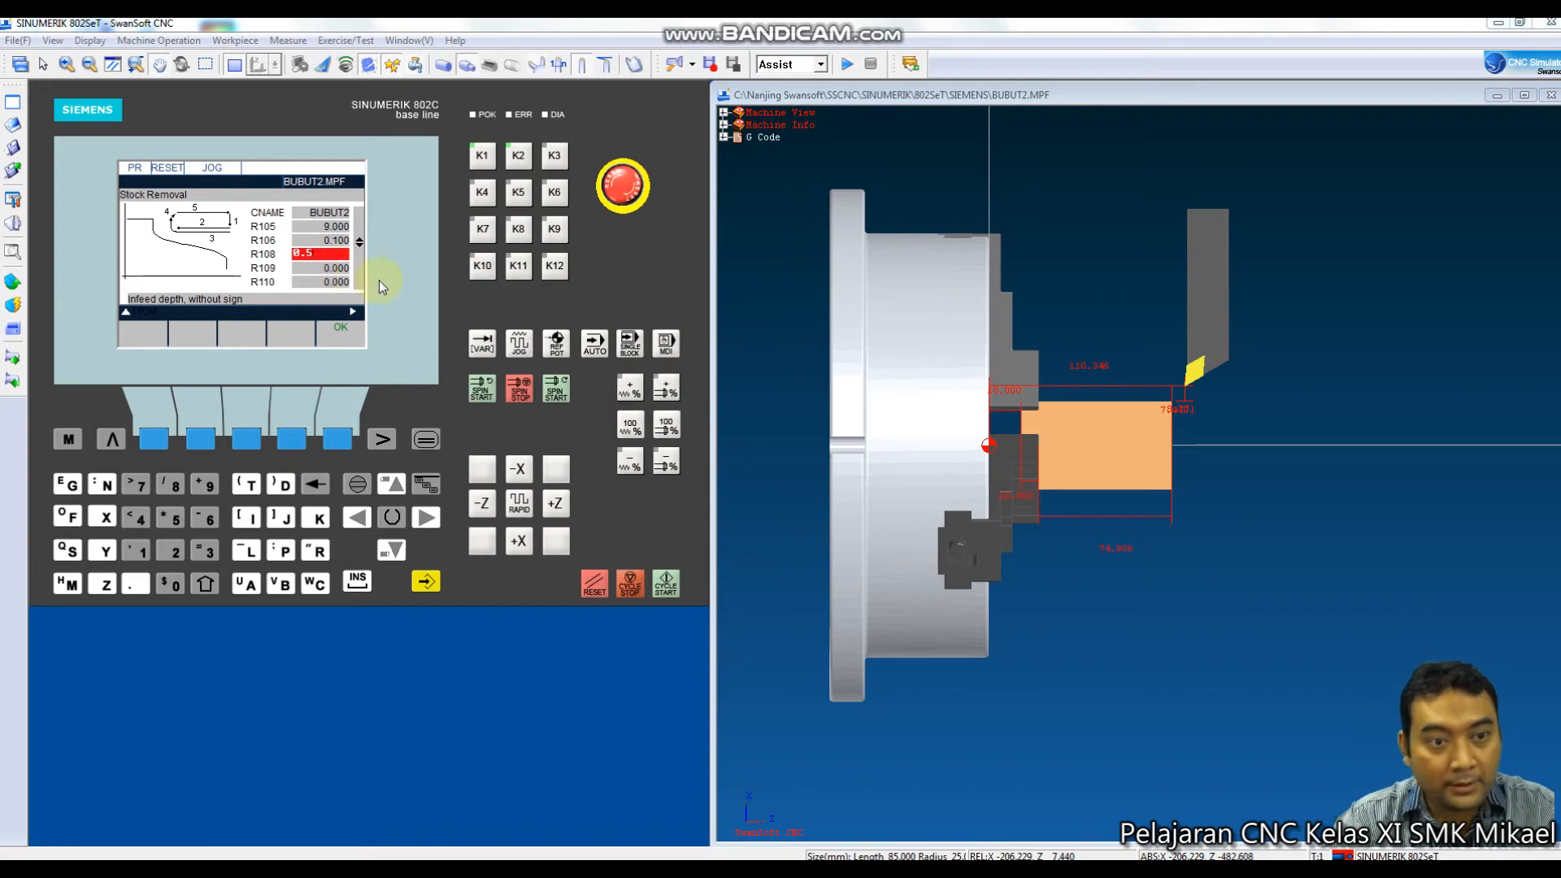
key("Return")
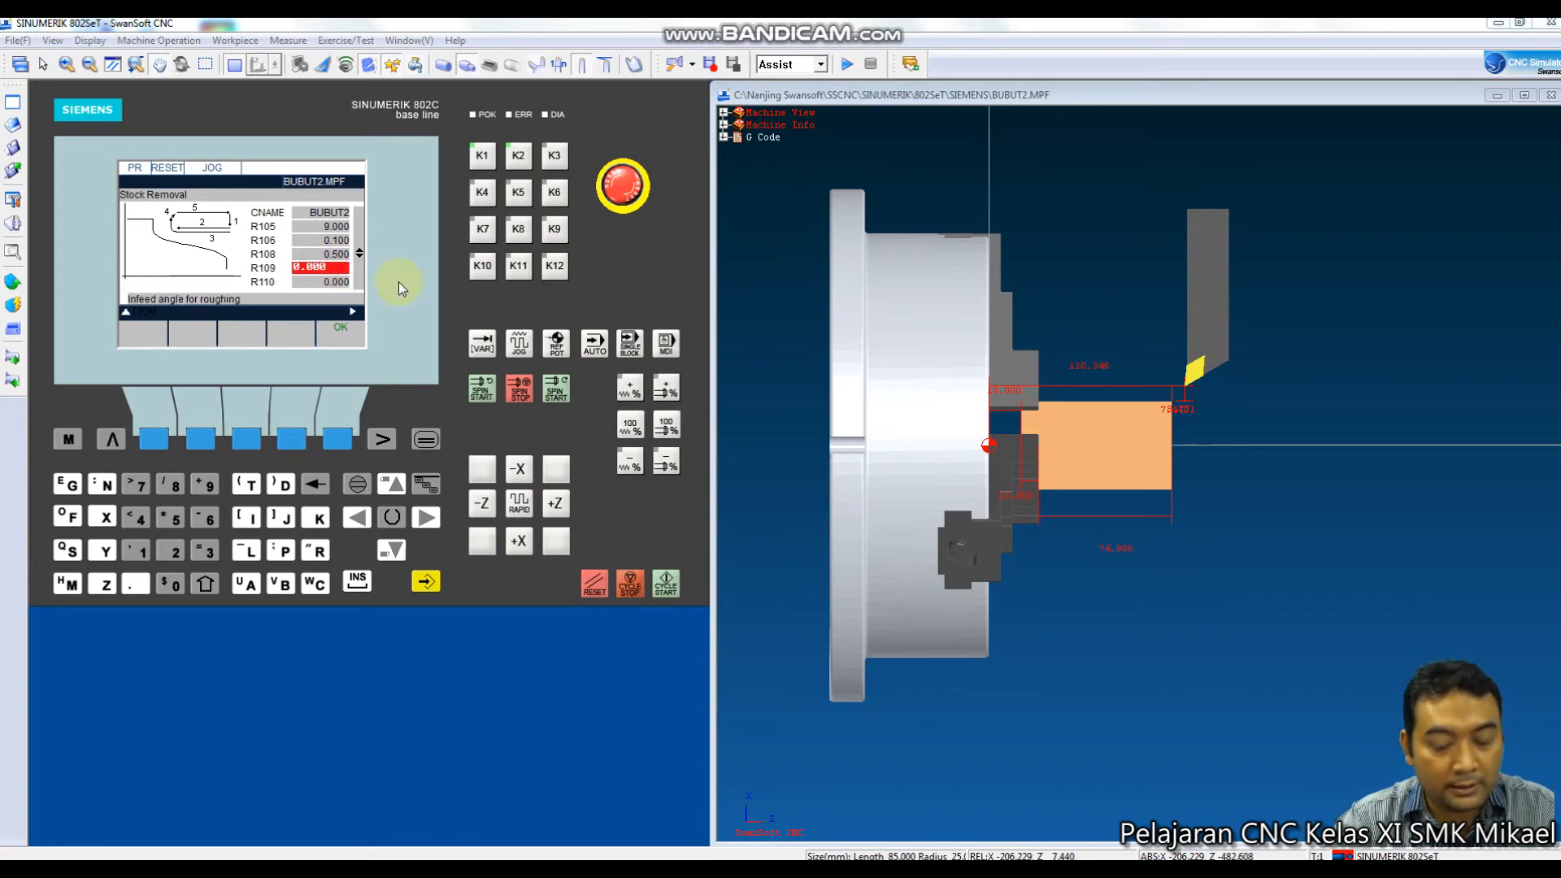
key("Return")
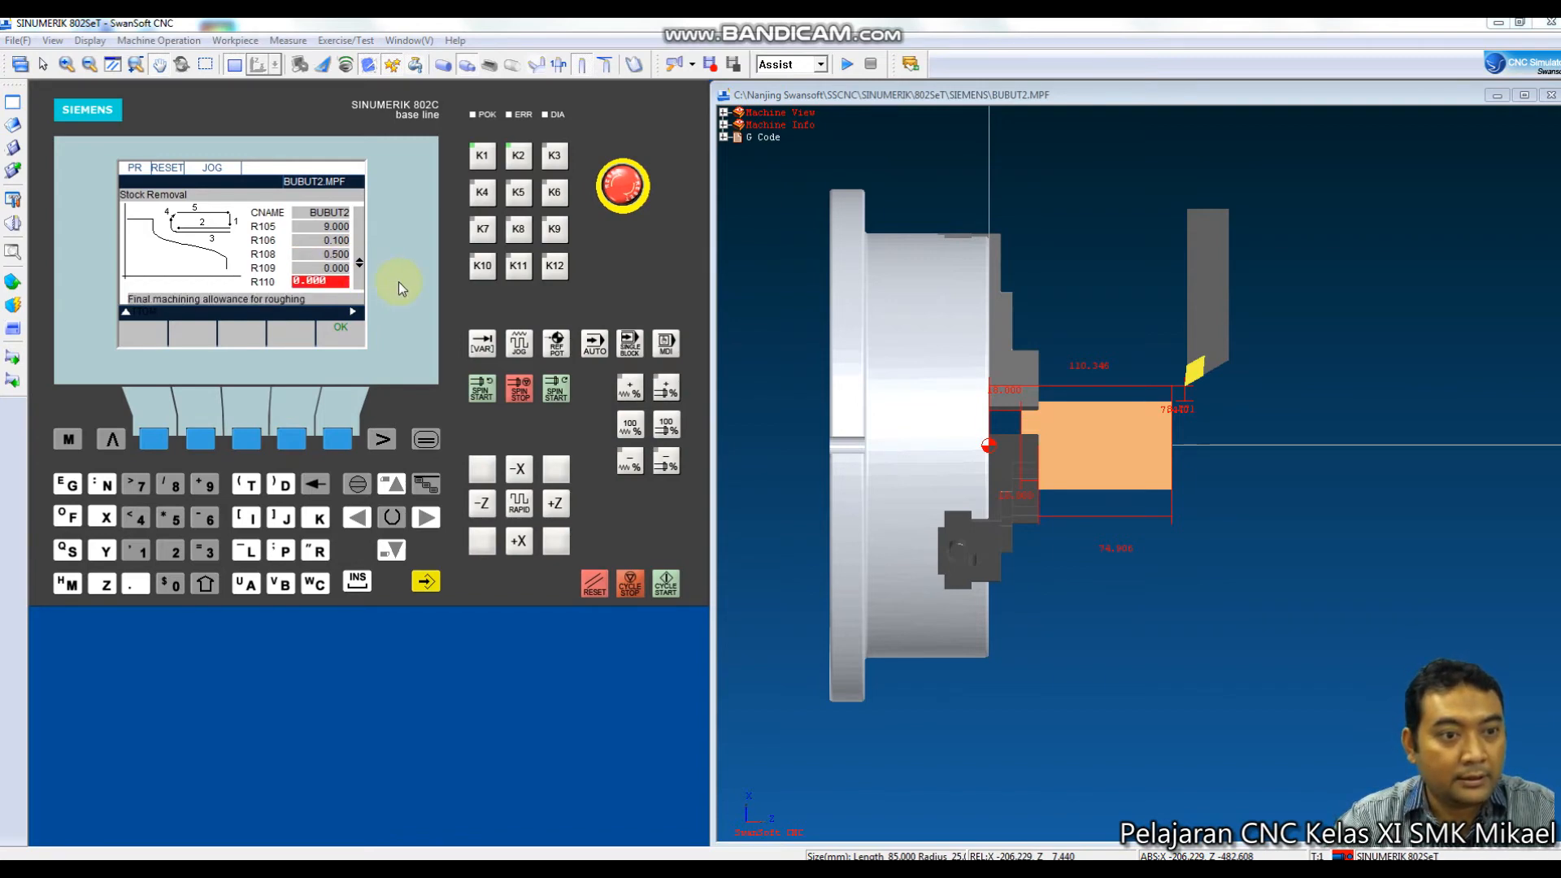
type("0.1")
key("Return")
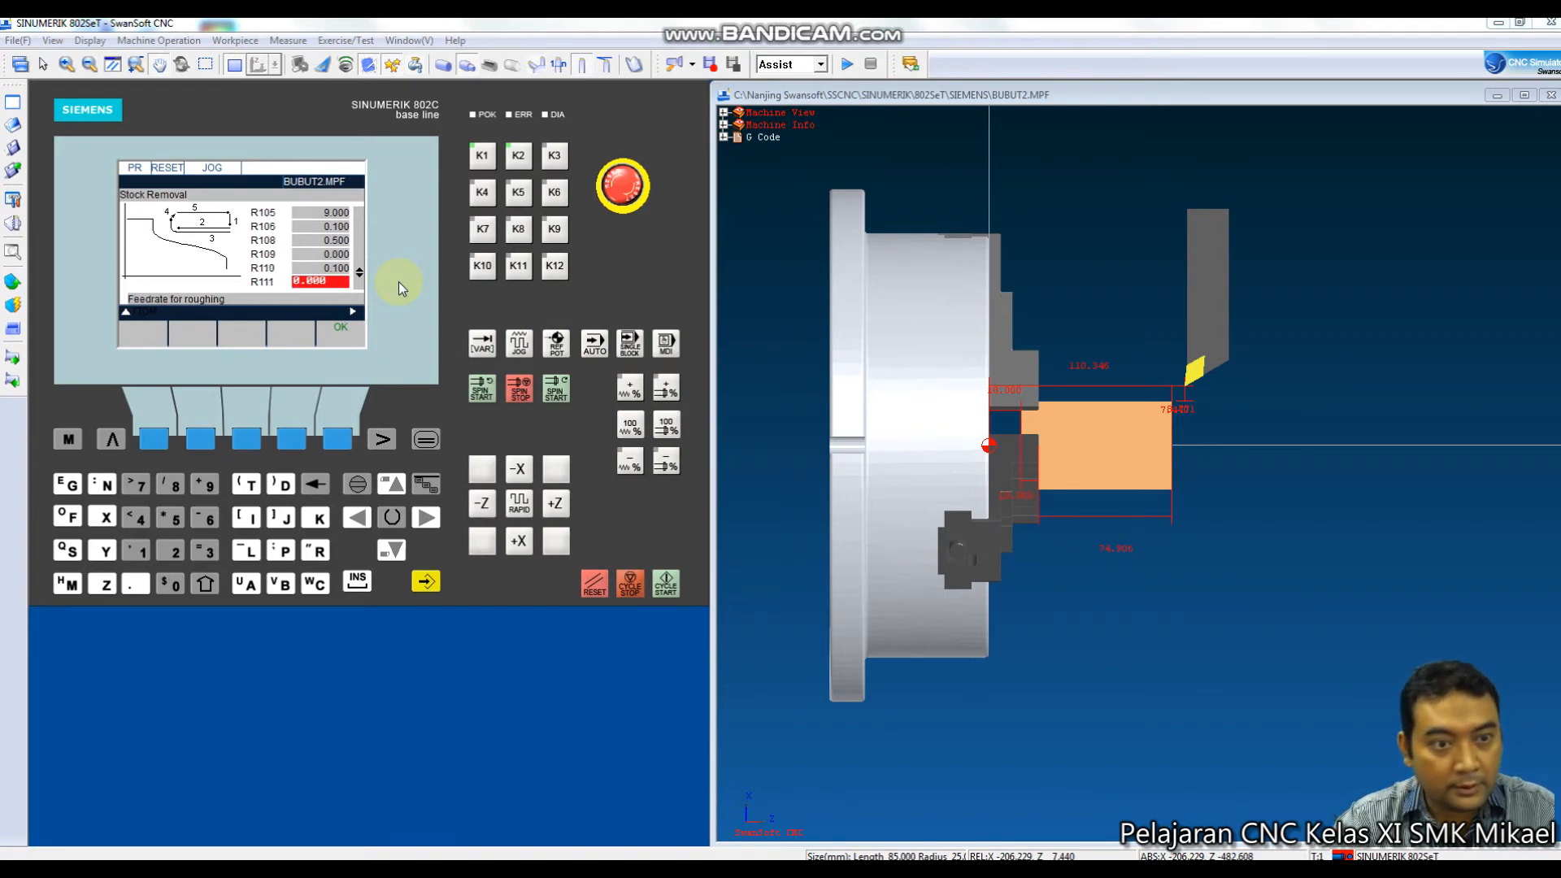
Set roughing feedrate R111 to 0.3 and finishing feedrate R112 to 0.1, and insert the LCYC95 cycle into the program.
type("0.3")
key("Return")
type("0.1")
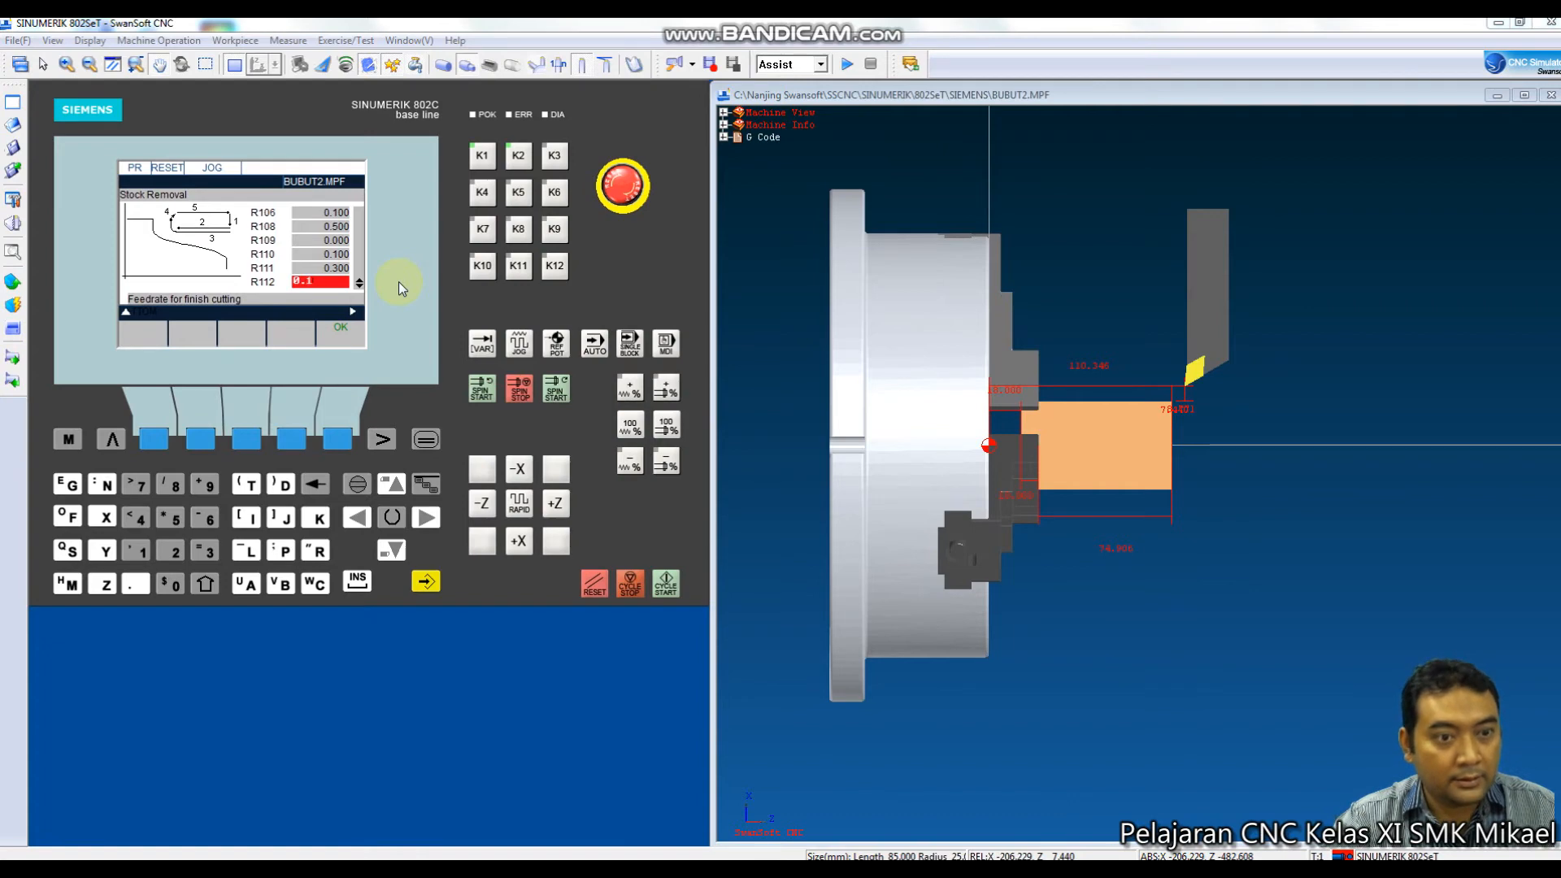
left_click(338, 442)
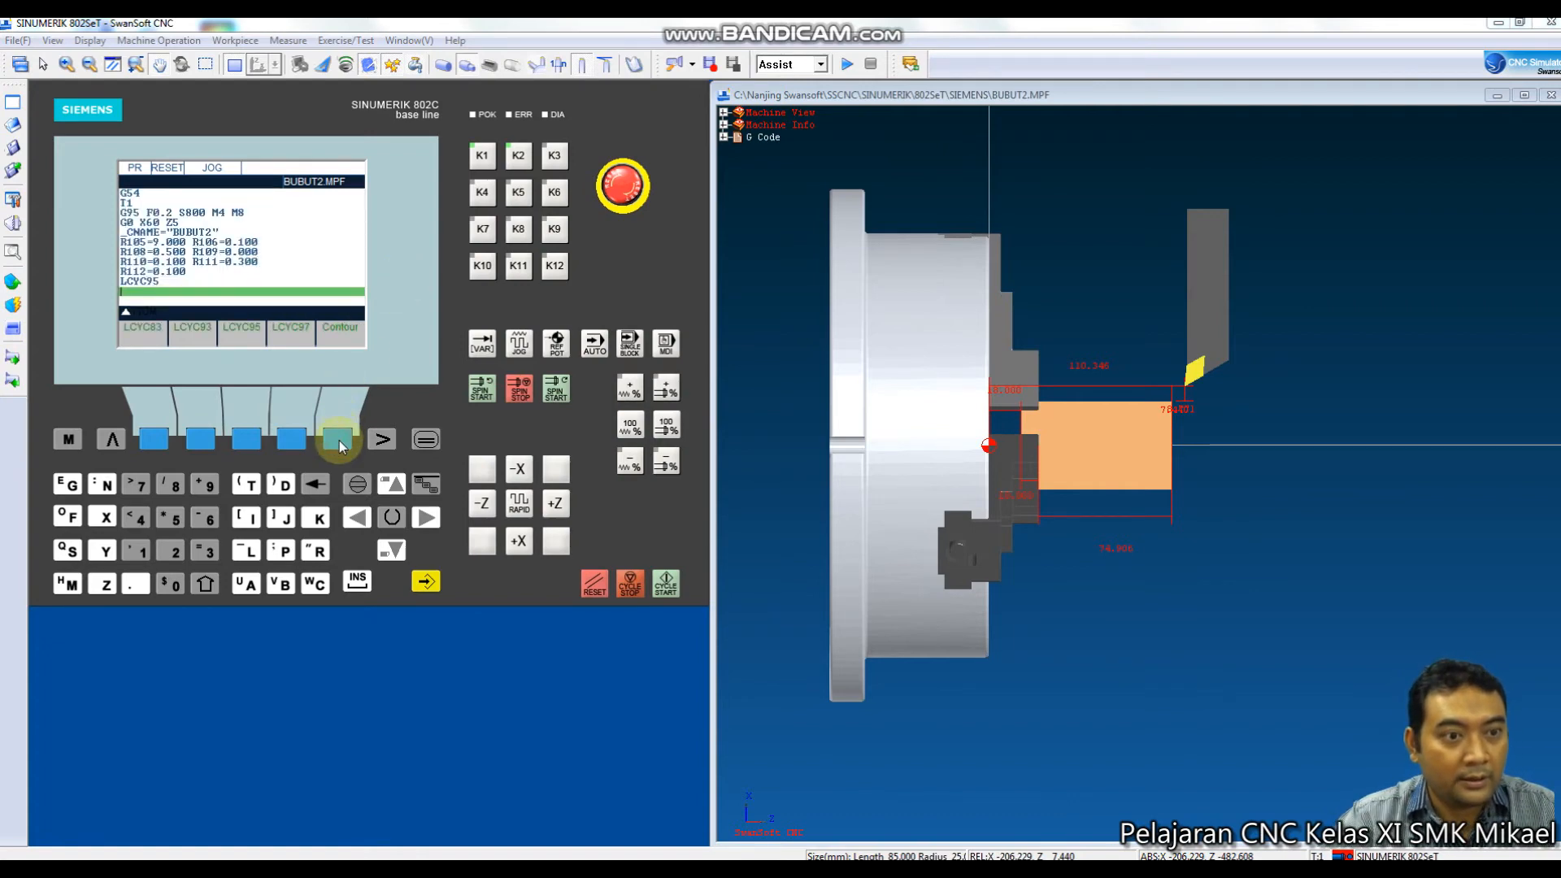
End the main program with the blocks G0 X60 Z20 and M30, and close it to return to the program directory.
type("G0 X60 Z")
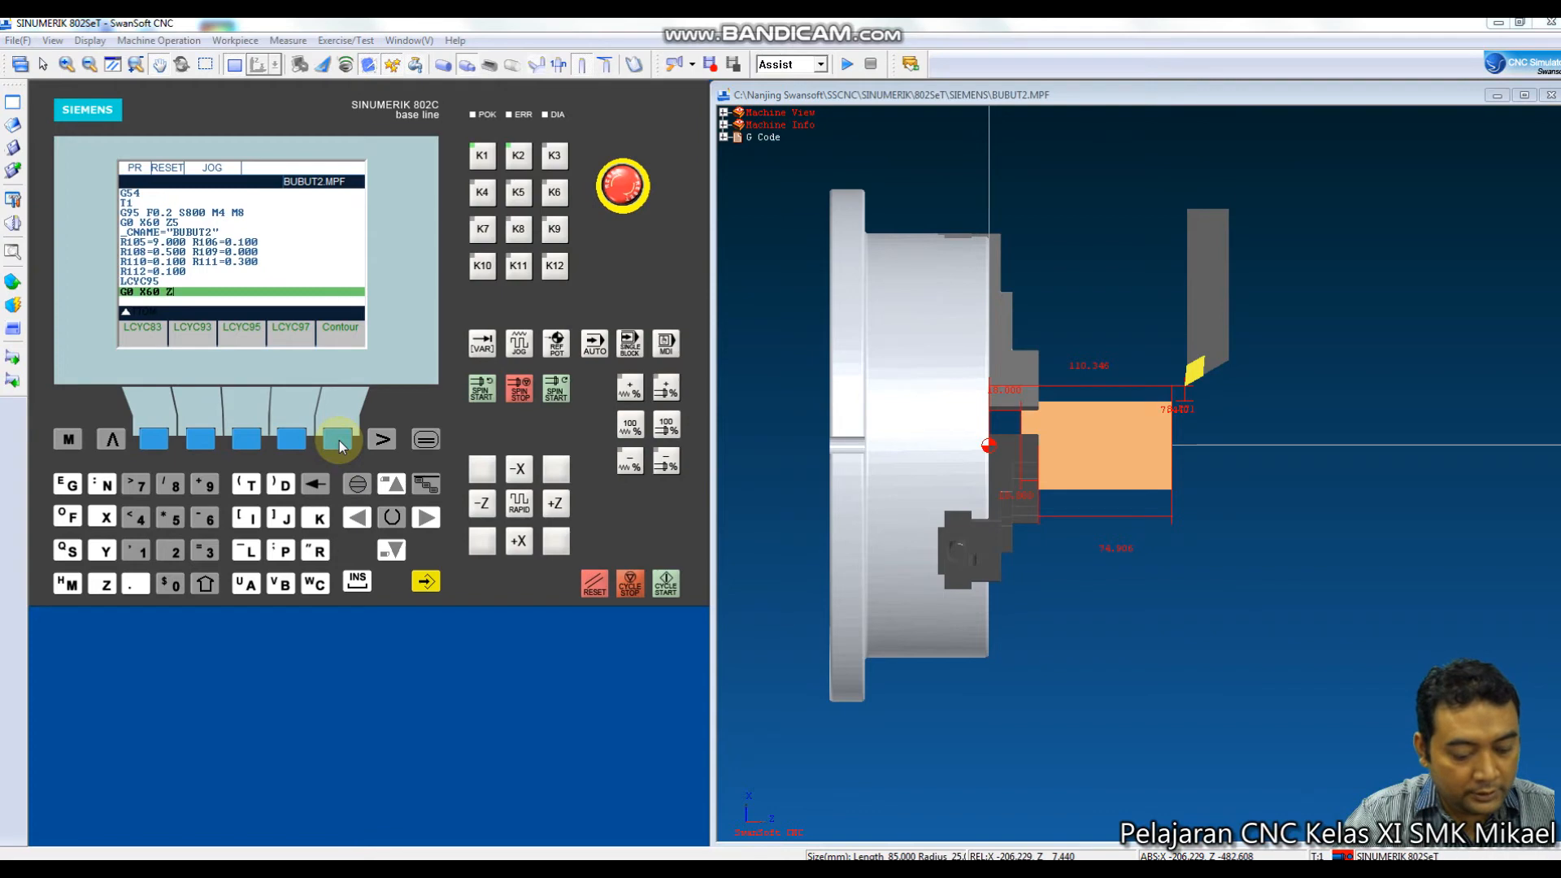
type("20")
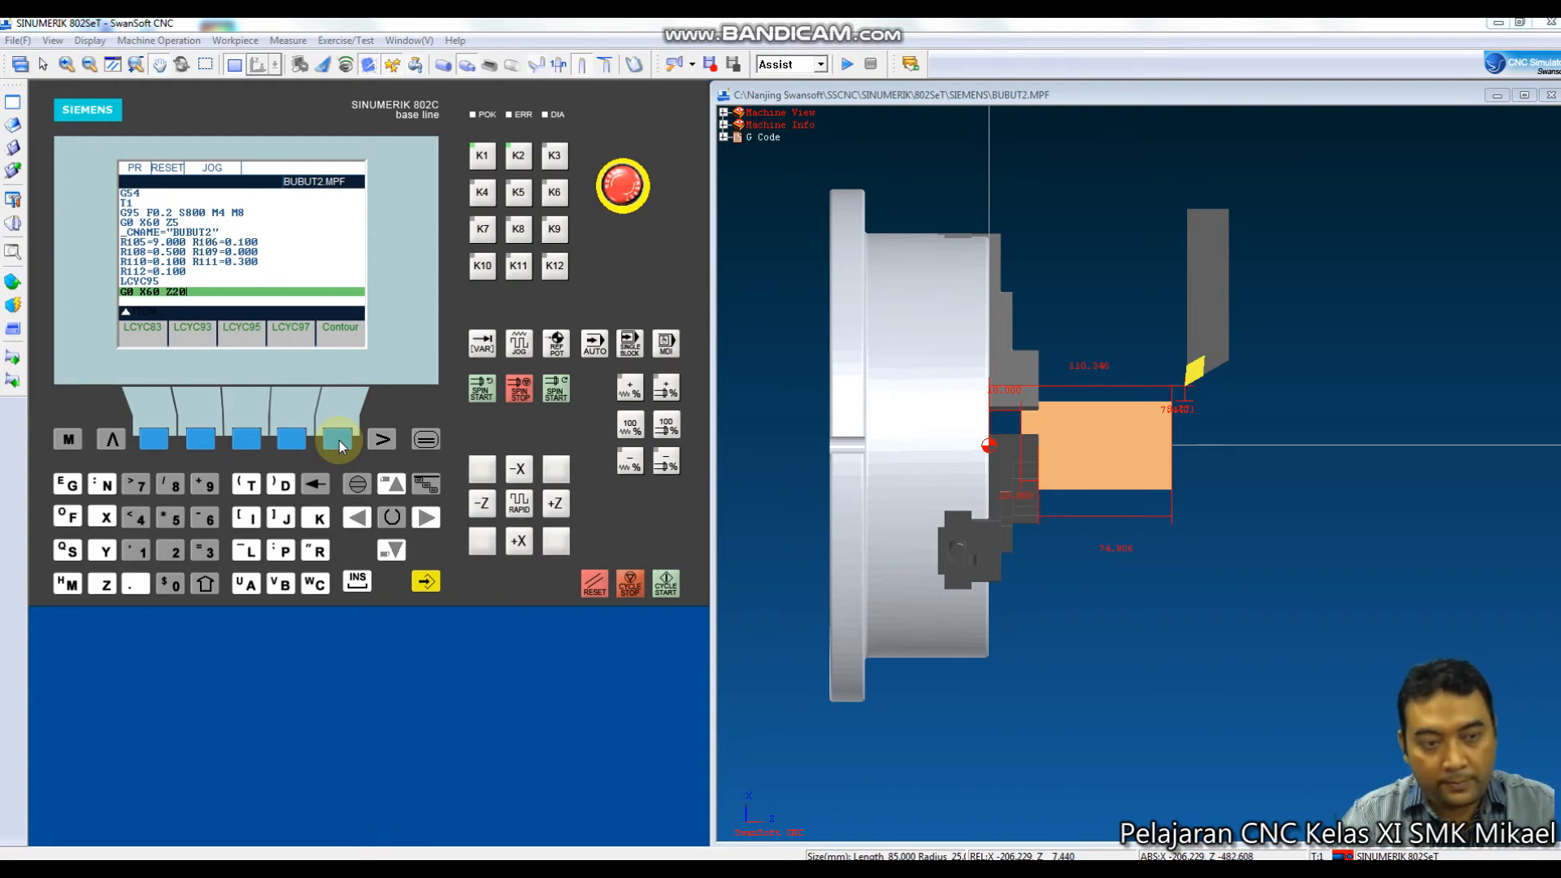
key("Return")
type("M30")
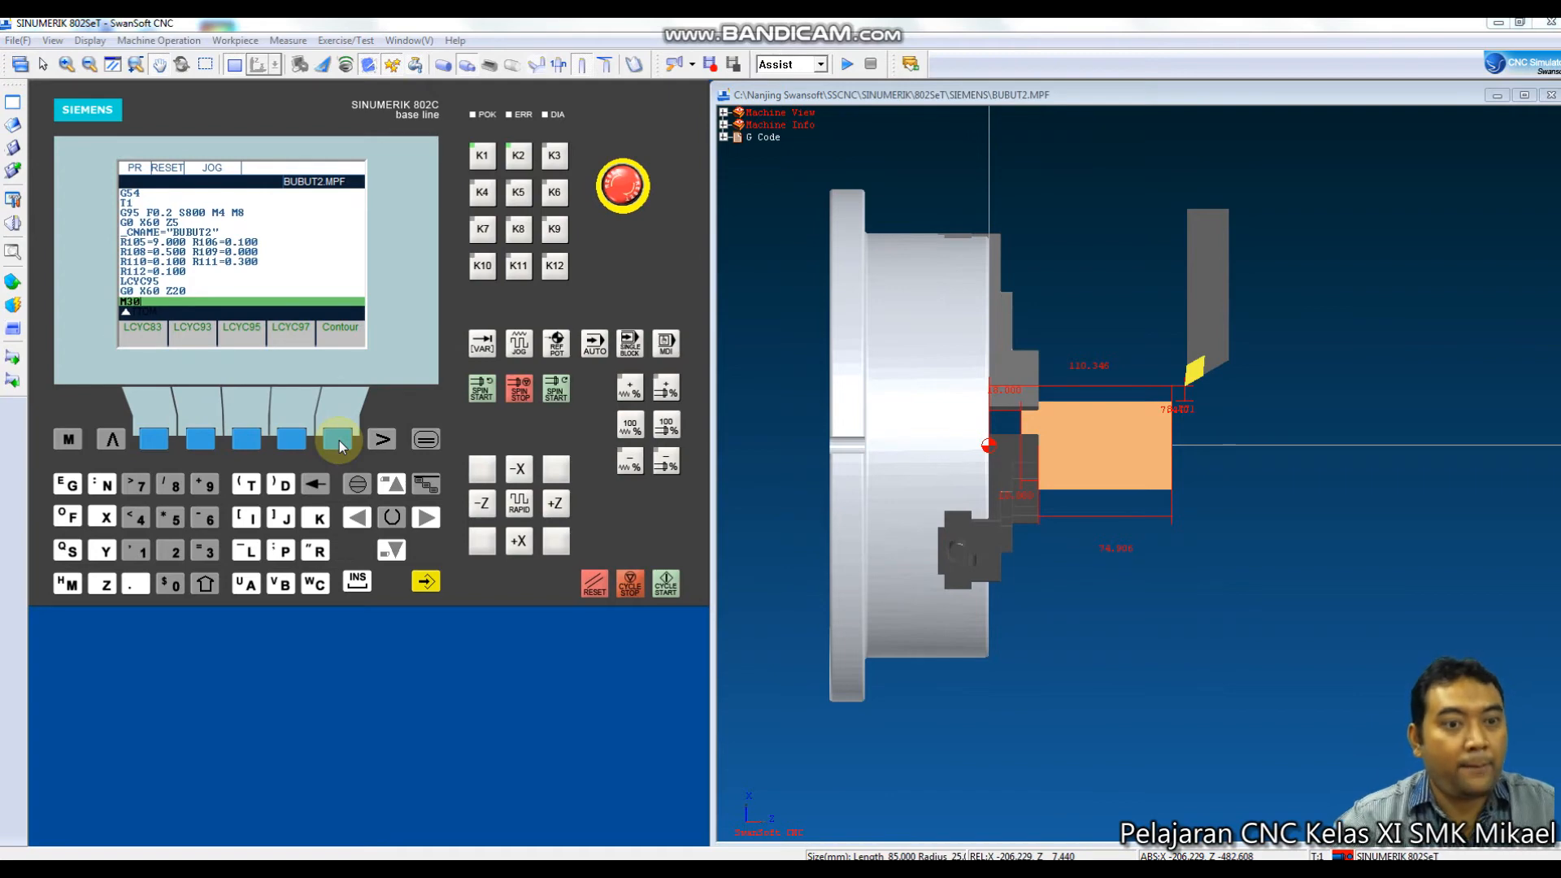
left_click(393, 437)
left_click(337, 443)
left_click(380, 435)
left_click(382, 439)
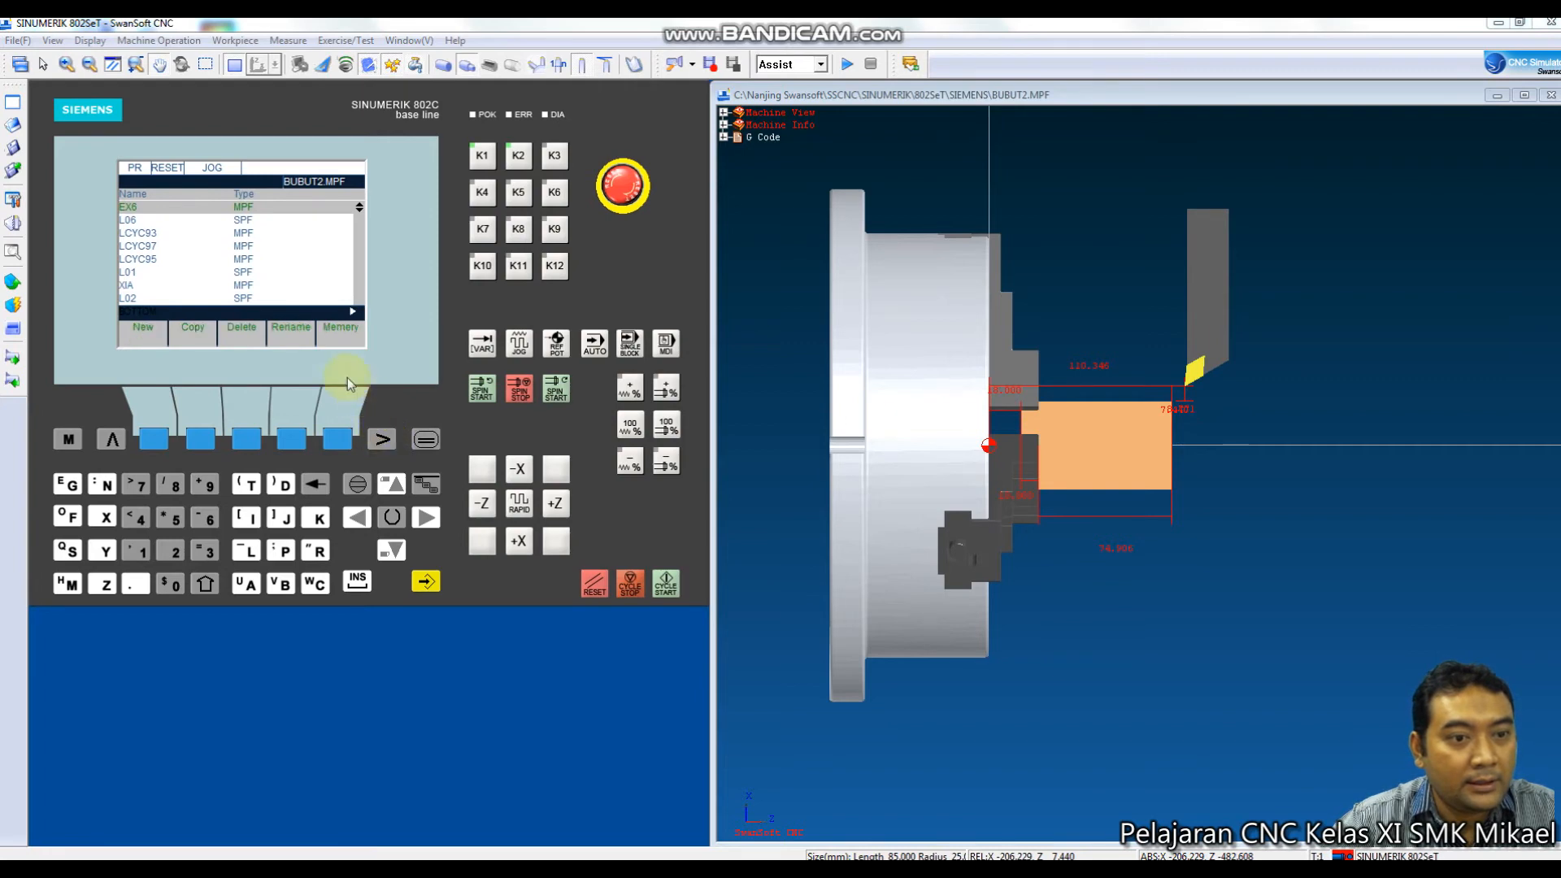
Create a new contour subprogram named BUBUT2.SPF.
left_click(153, 439)
type("B")
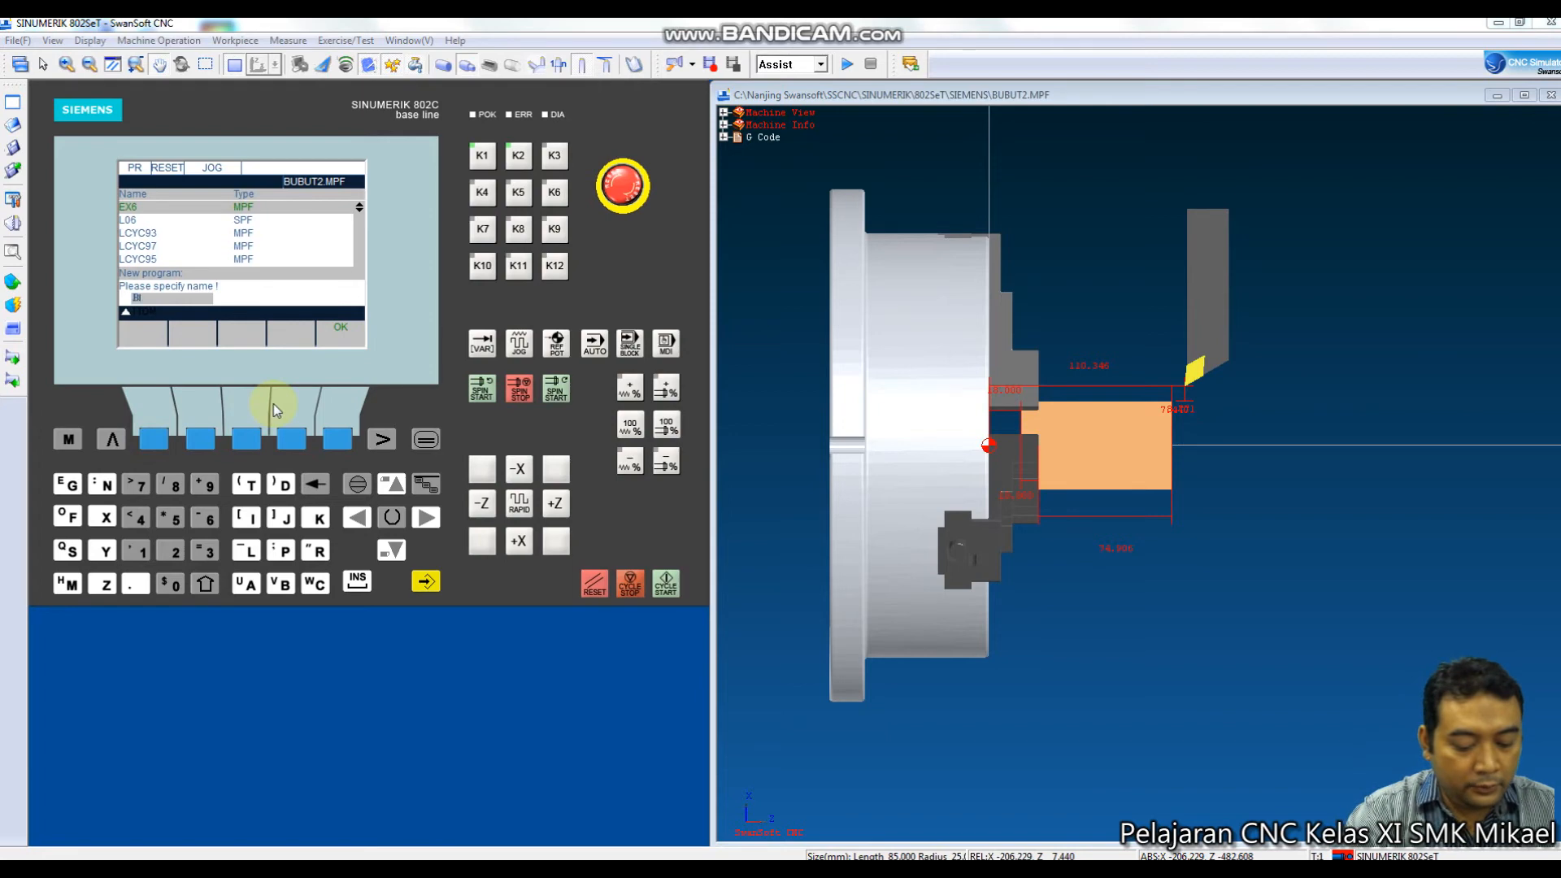
type("UBUT2.SPF")
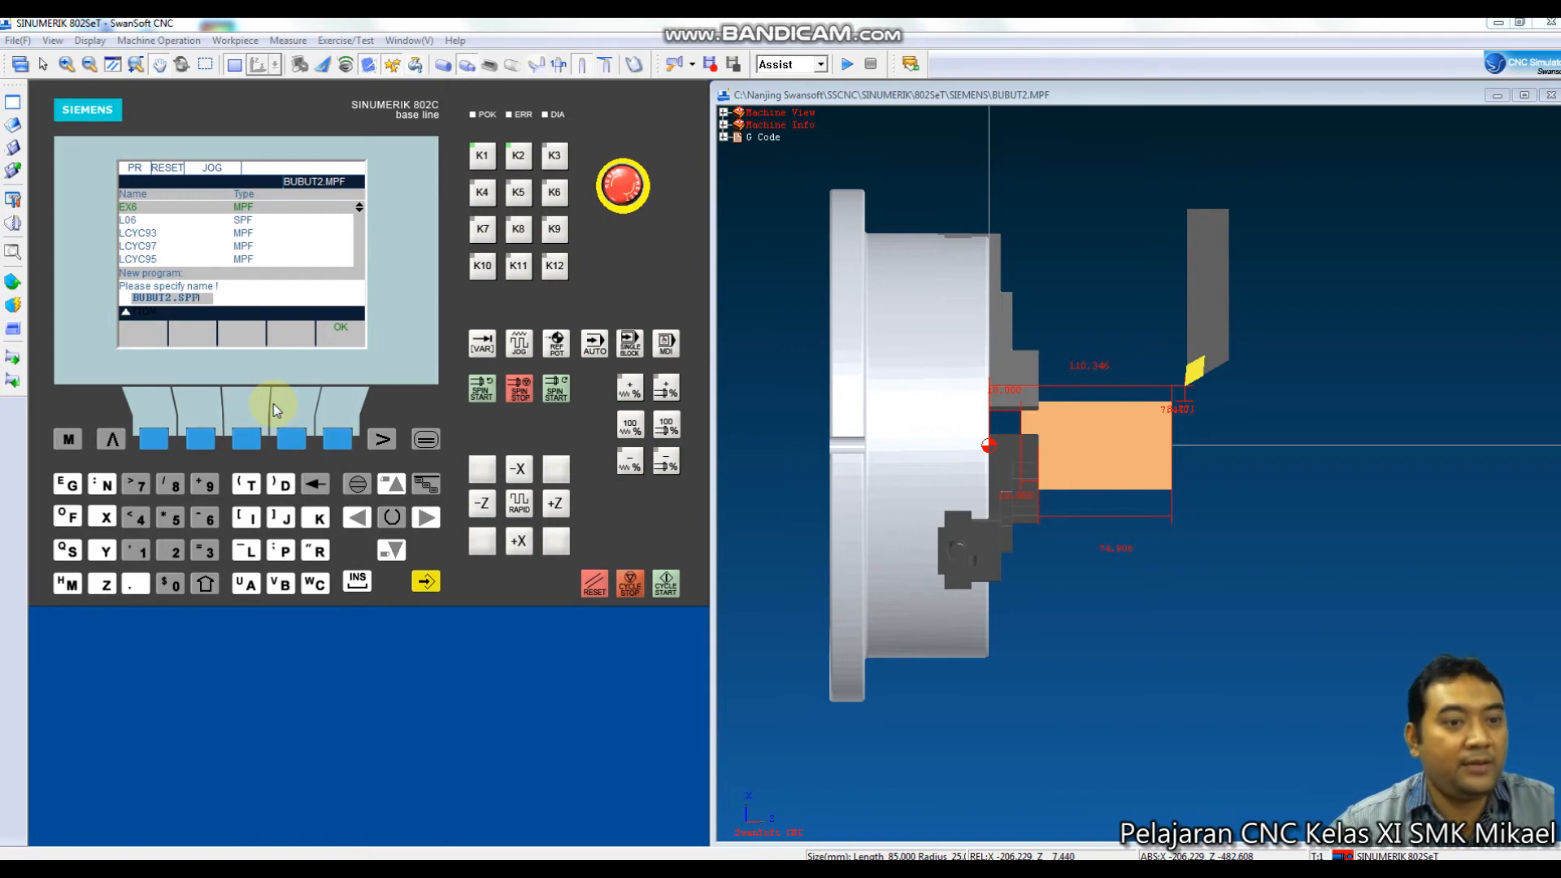
left_click(345, 447)
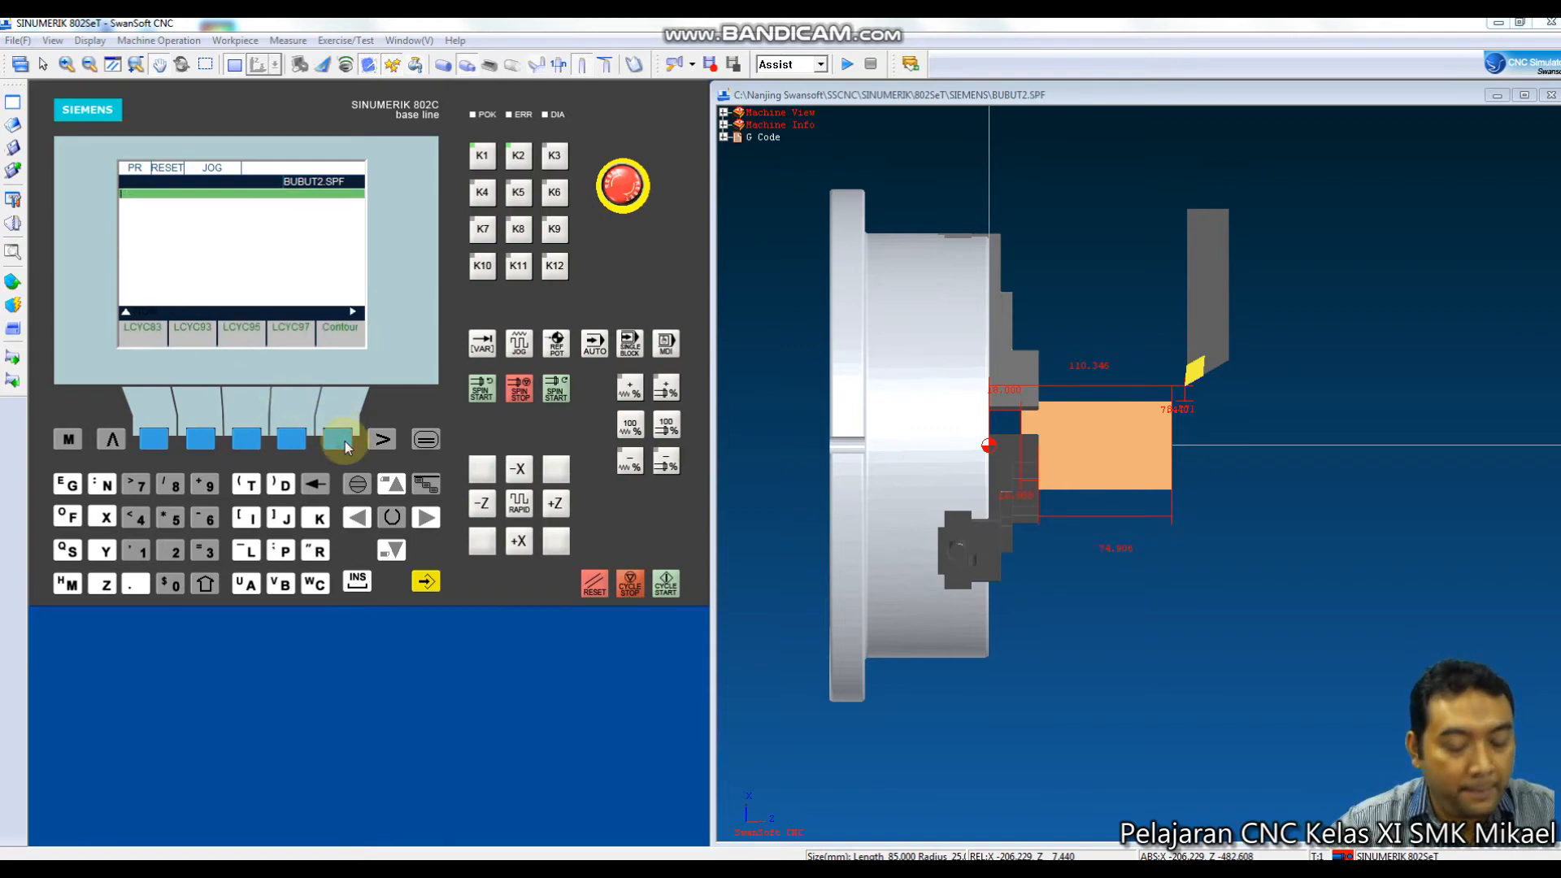
Write the first contour blocks G1 X28.4 and G1 Z-38 on separate lines of the subprogram.
type("G1")
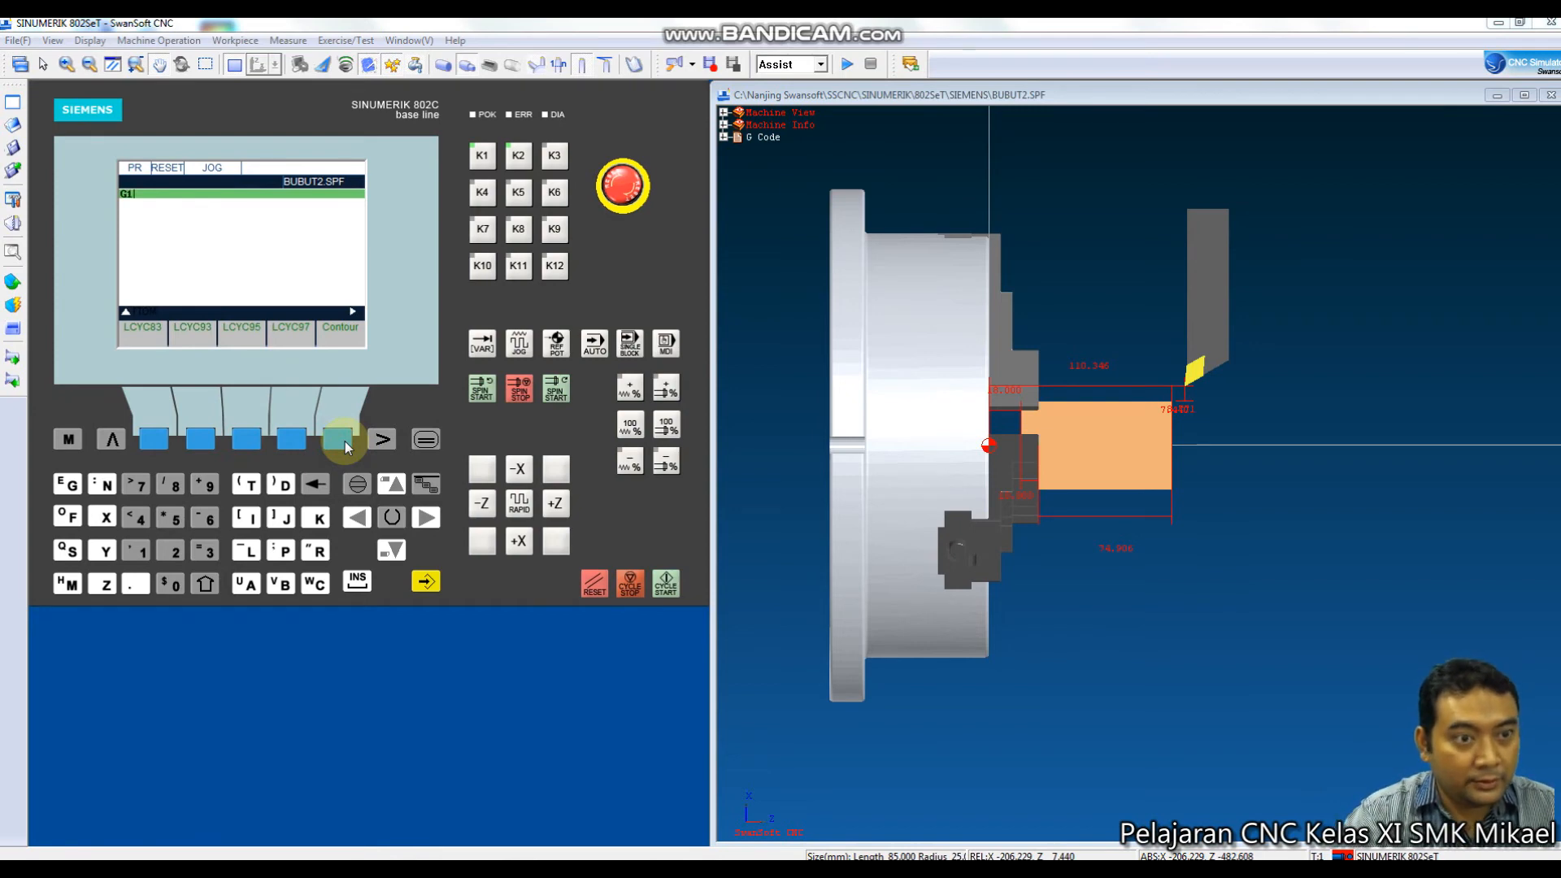
type(" X2")
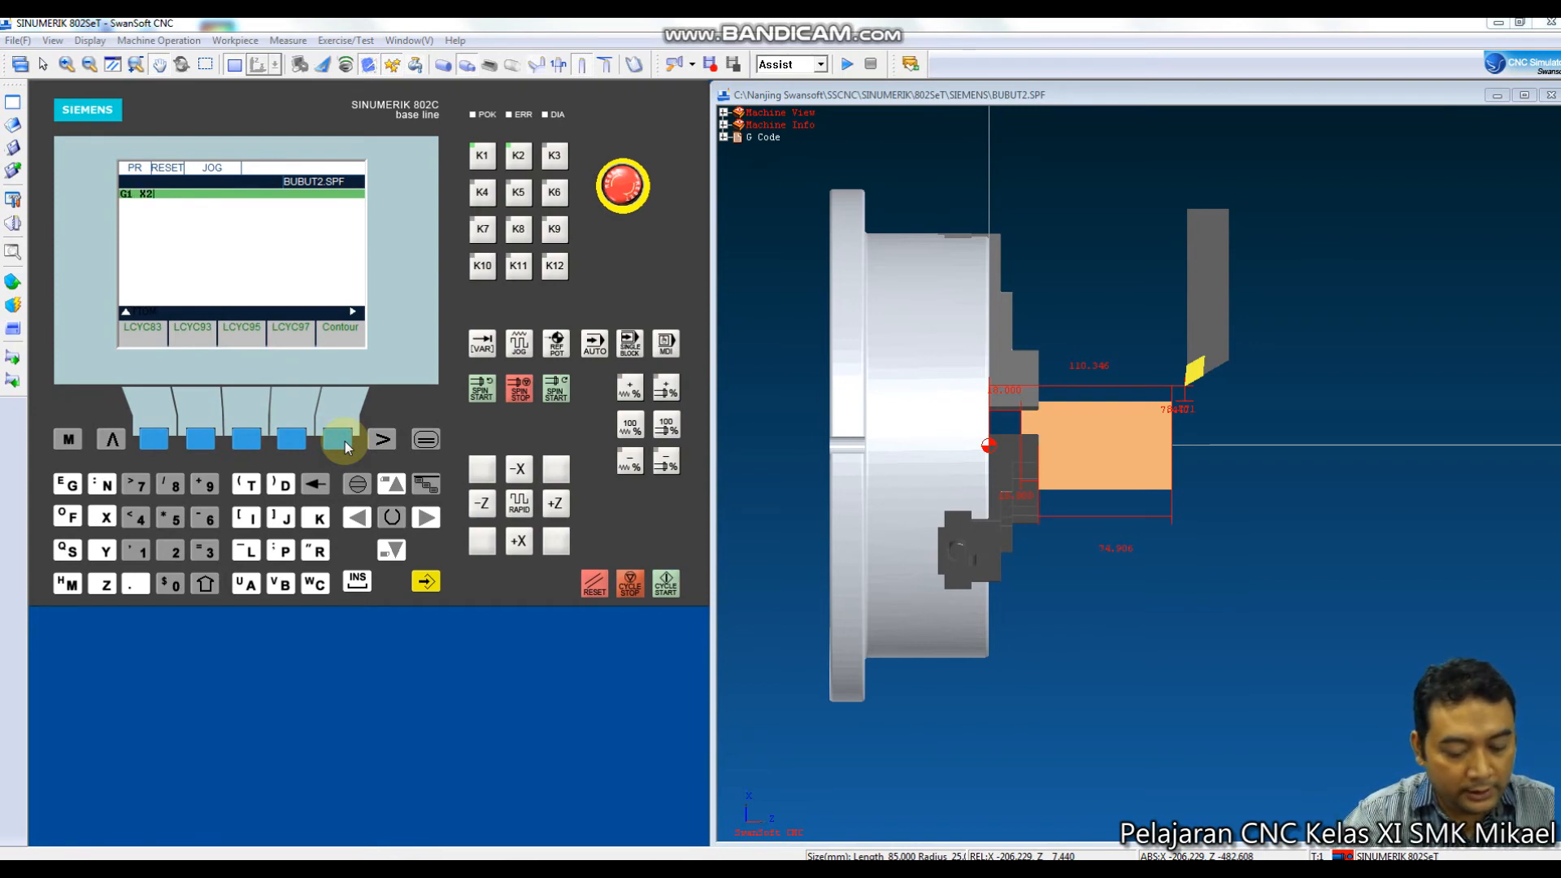
type("8.4")
key("Return")
type("G1 ")
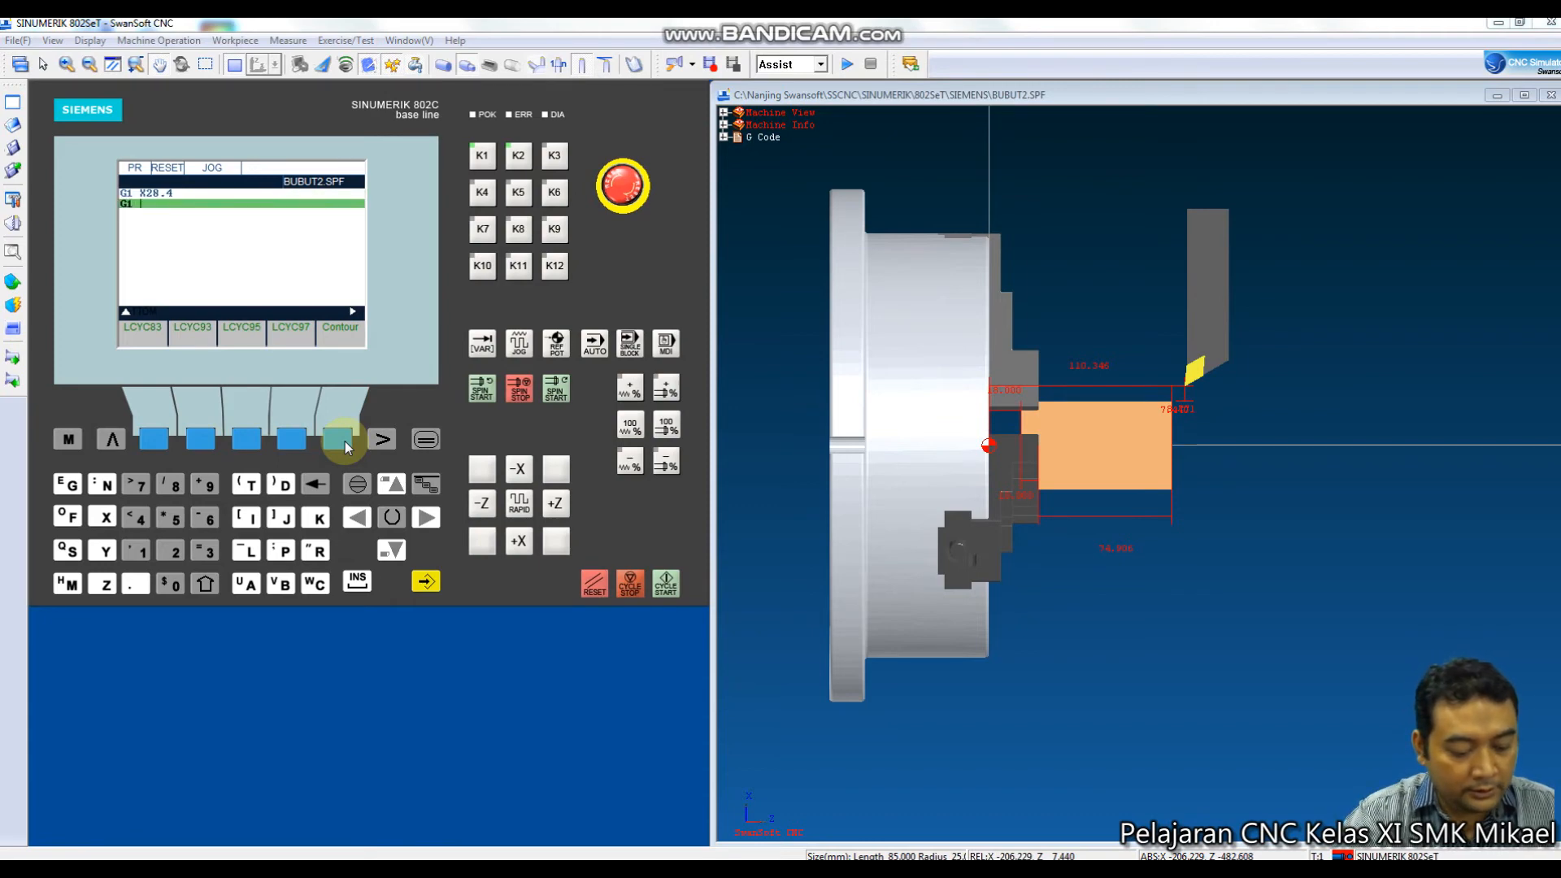
type("Z-3")
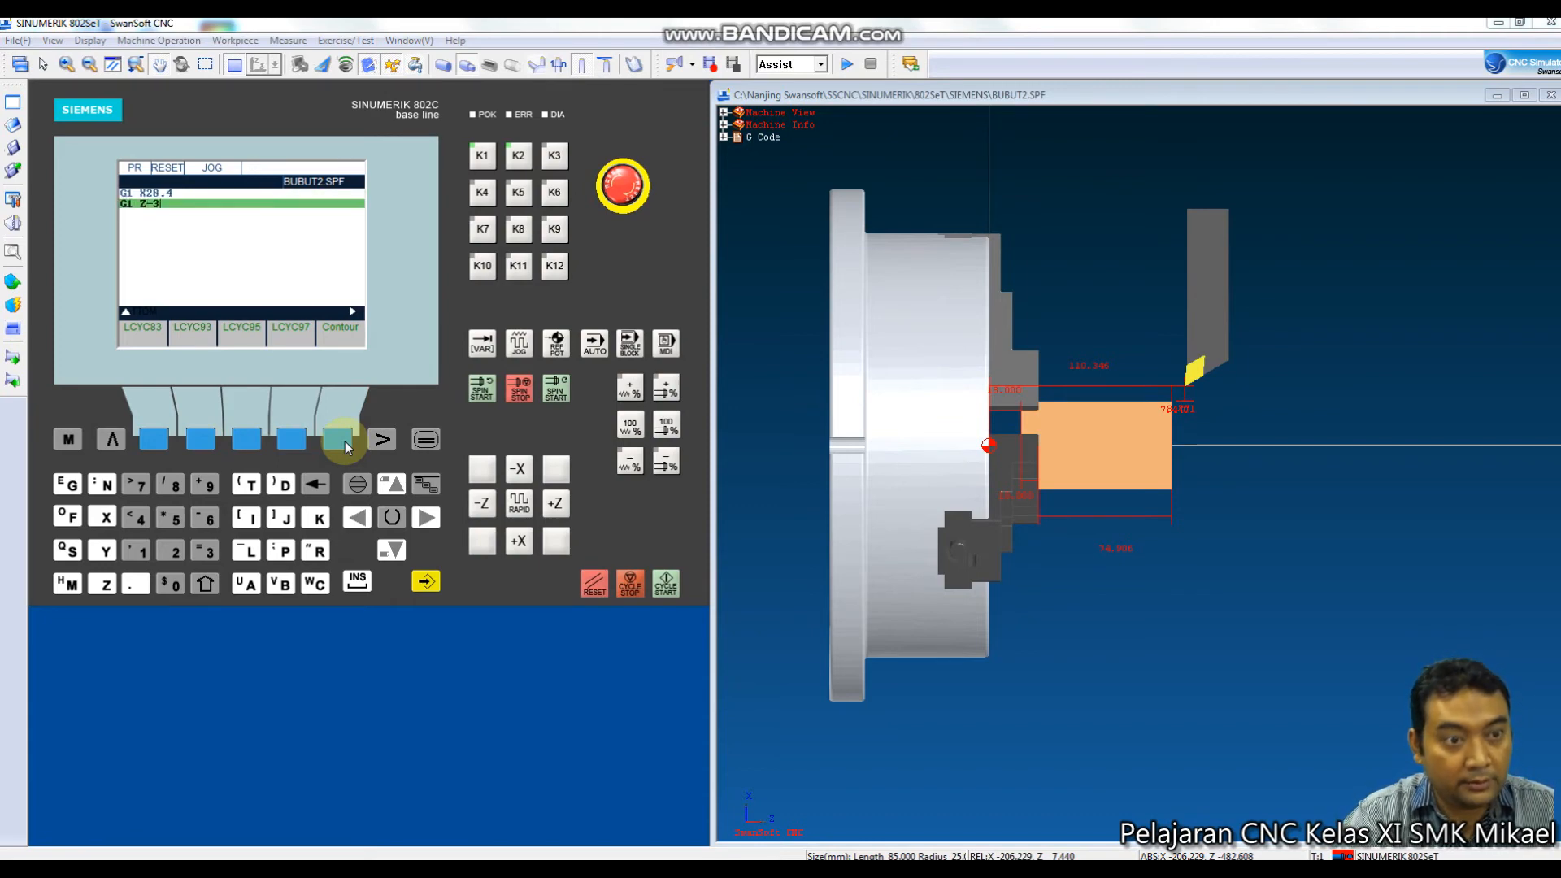
type("8")
key("Return")
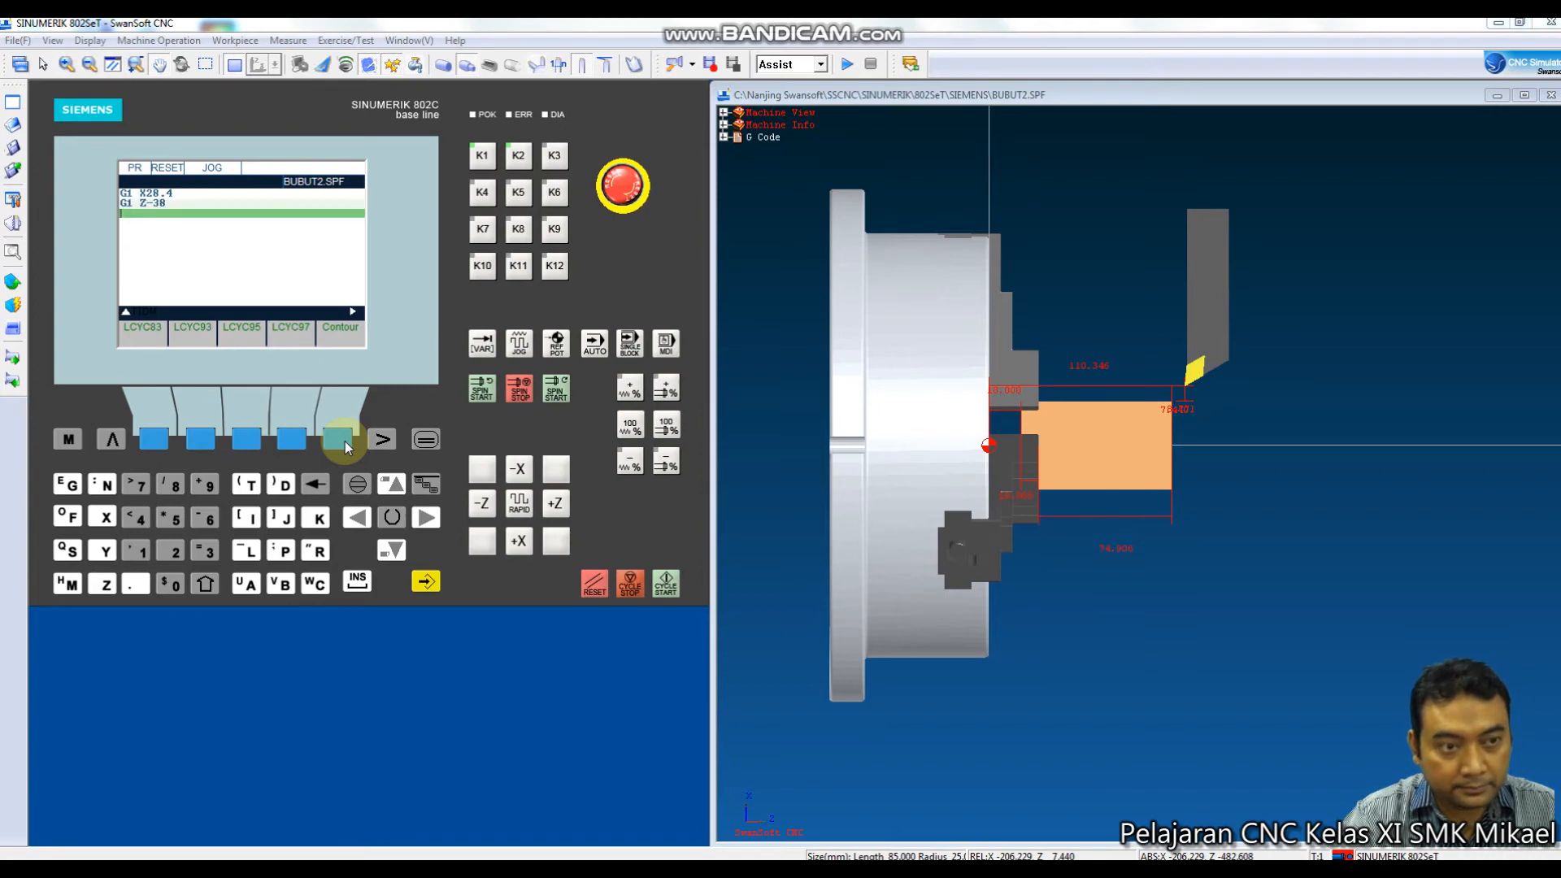
Add the contour blocks G1 X36 and G1 Z-48 for the second diameter.
type("G1 ")
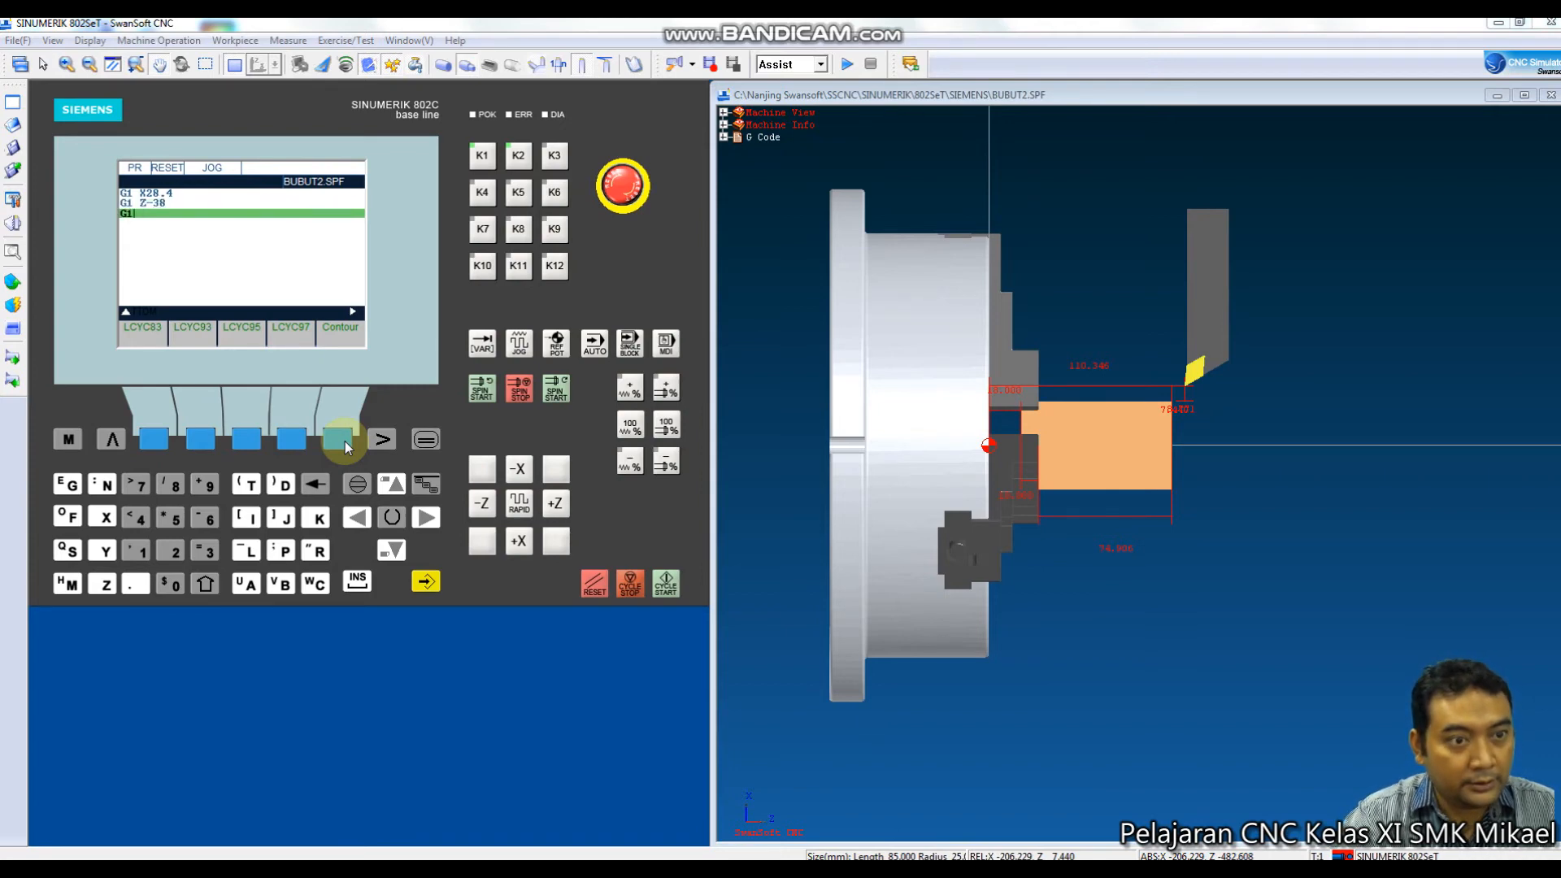
type("X")
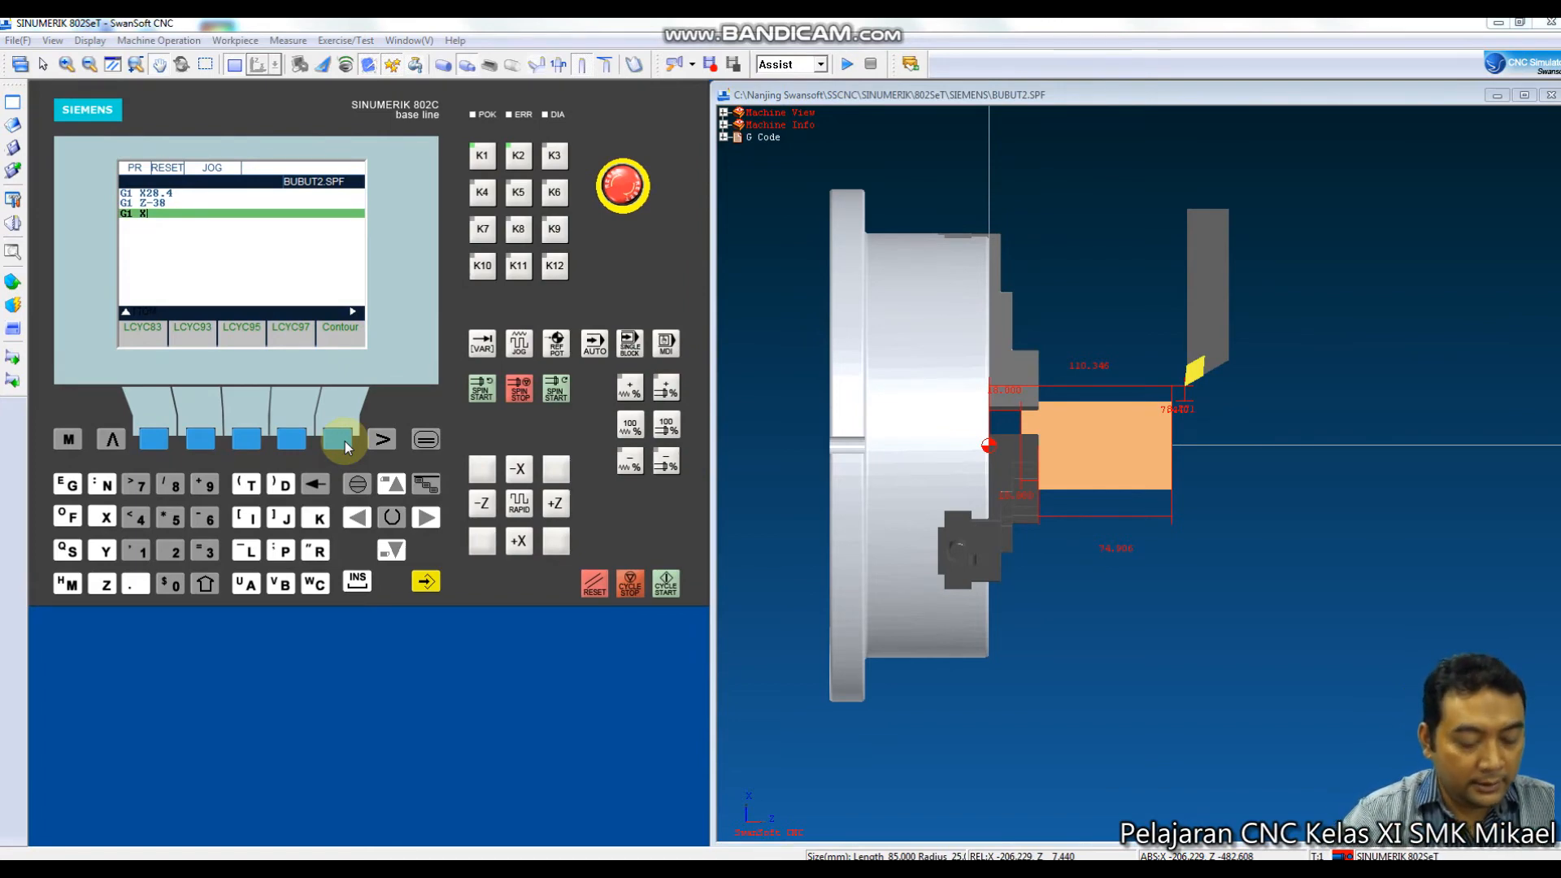
type("36")
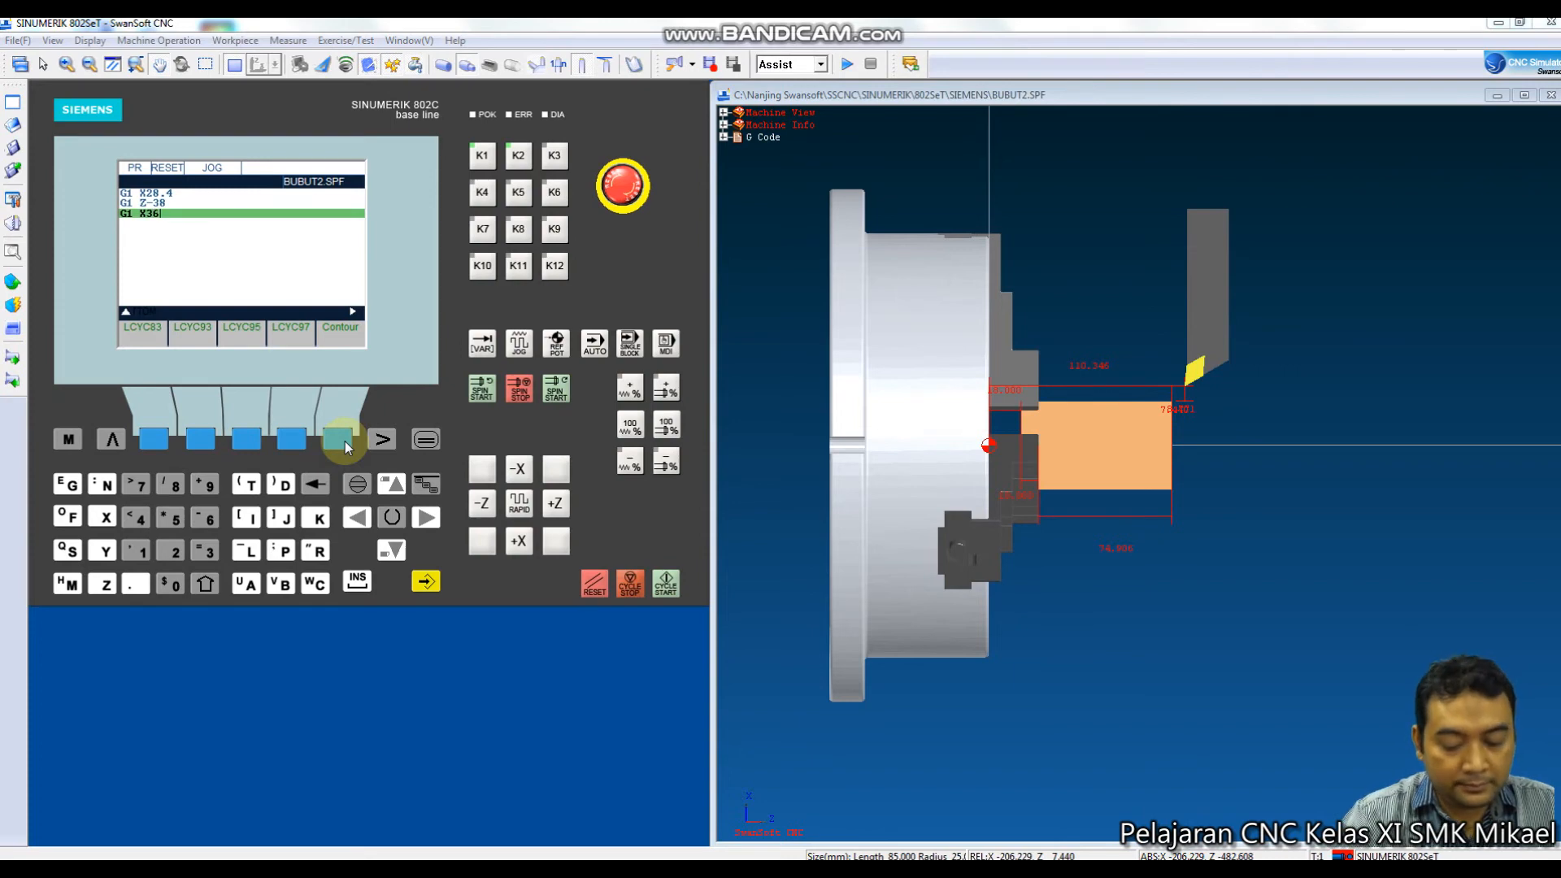
key("Return")
type("G1")
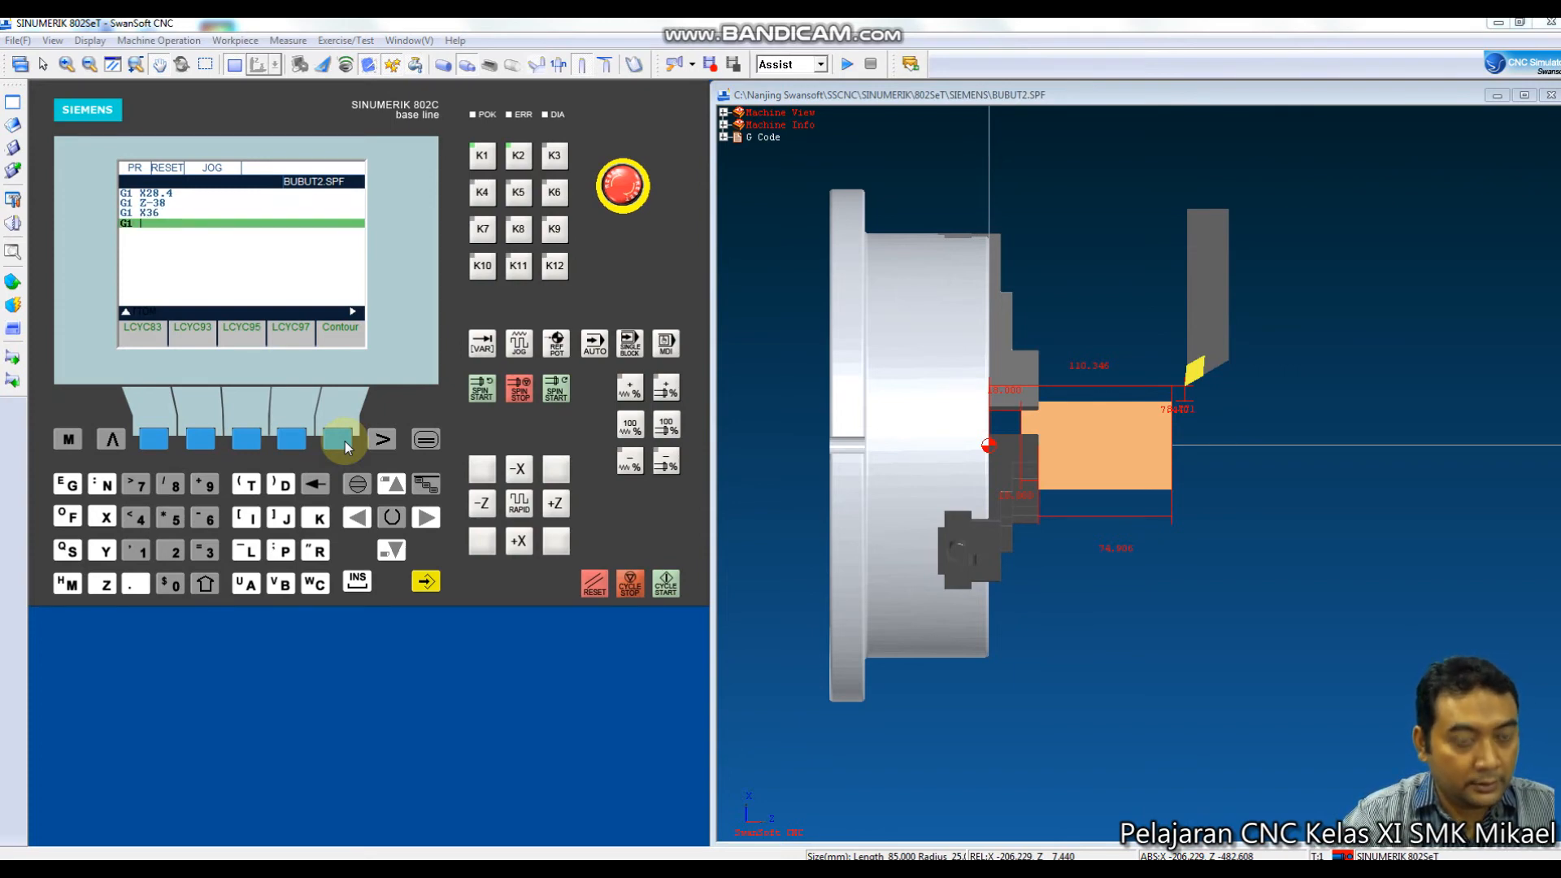
type(" Z-48")
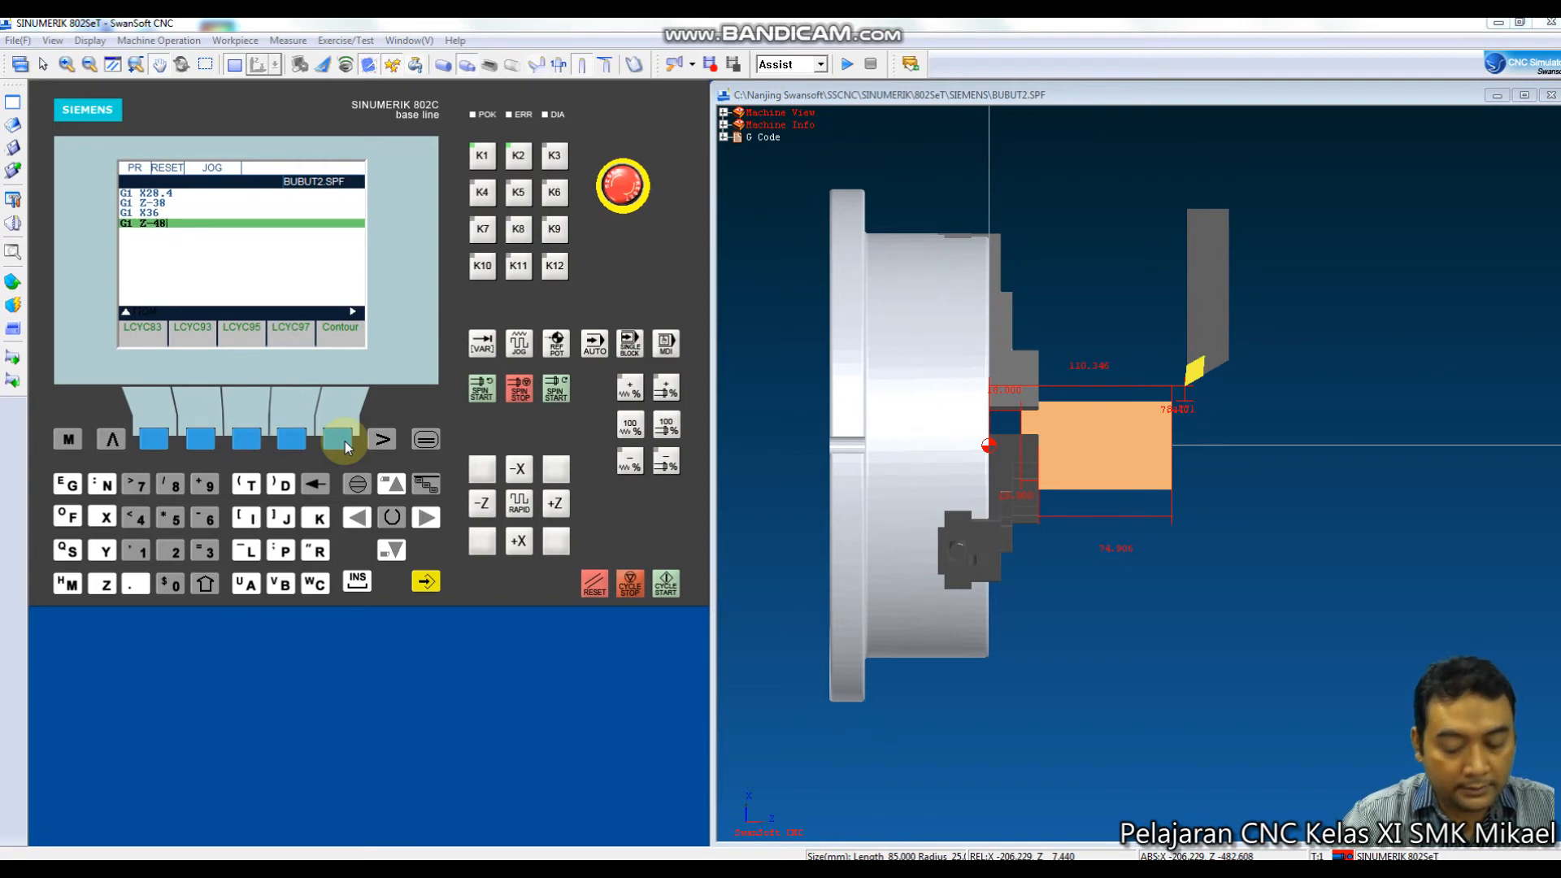
key("Return")
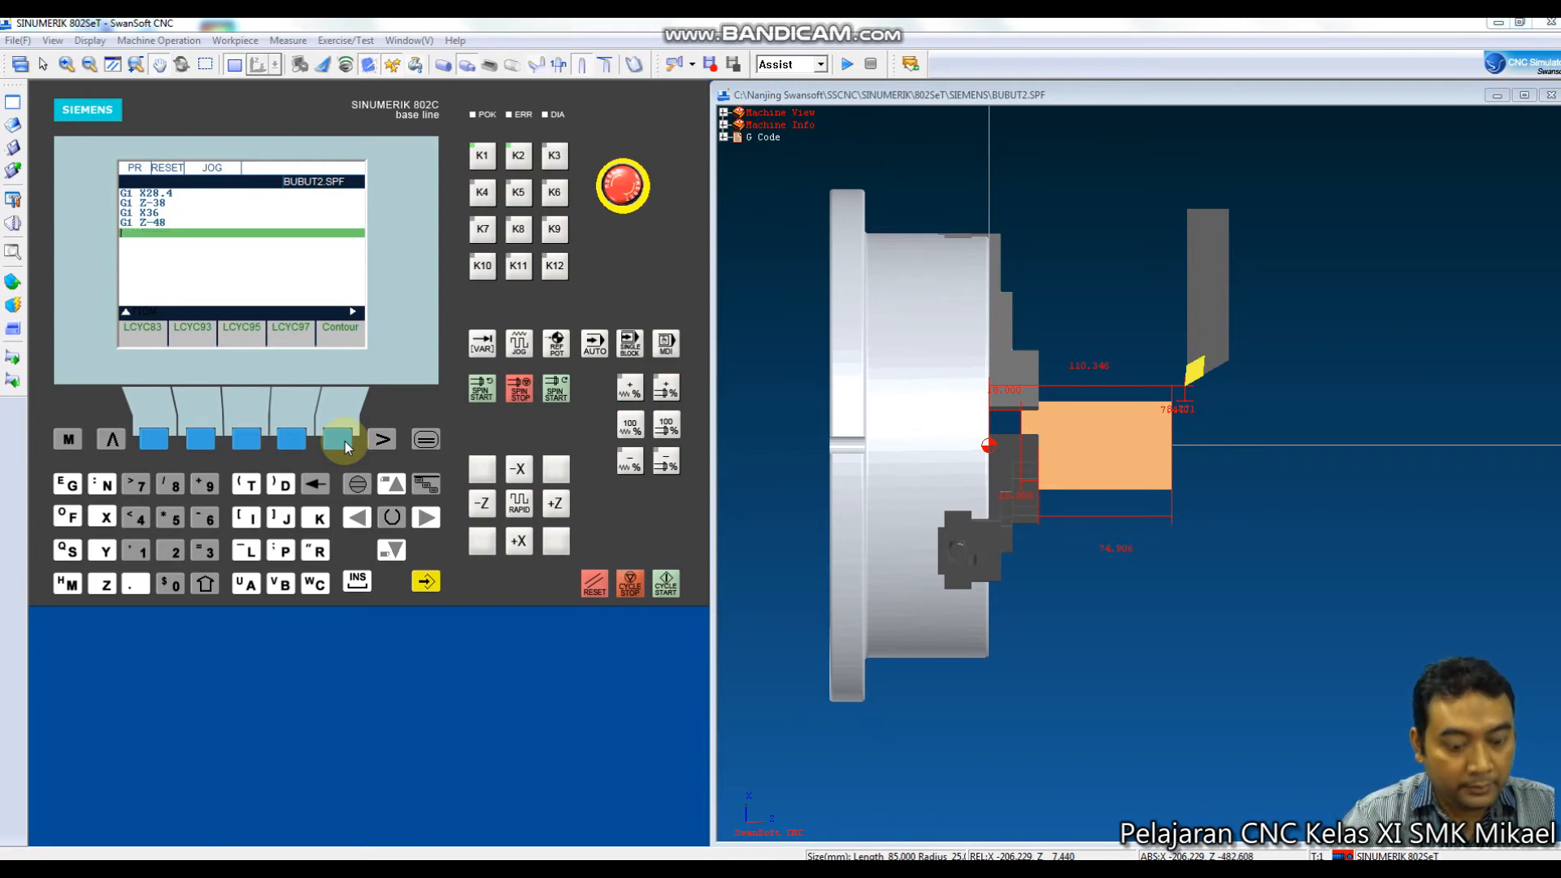
Add the contour blocks G1 X43, G1 Z-70 and G1 X60 on separate lines.
type("G")
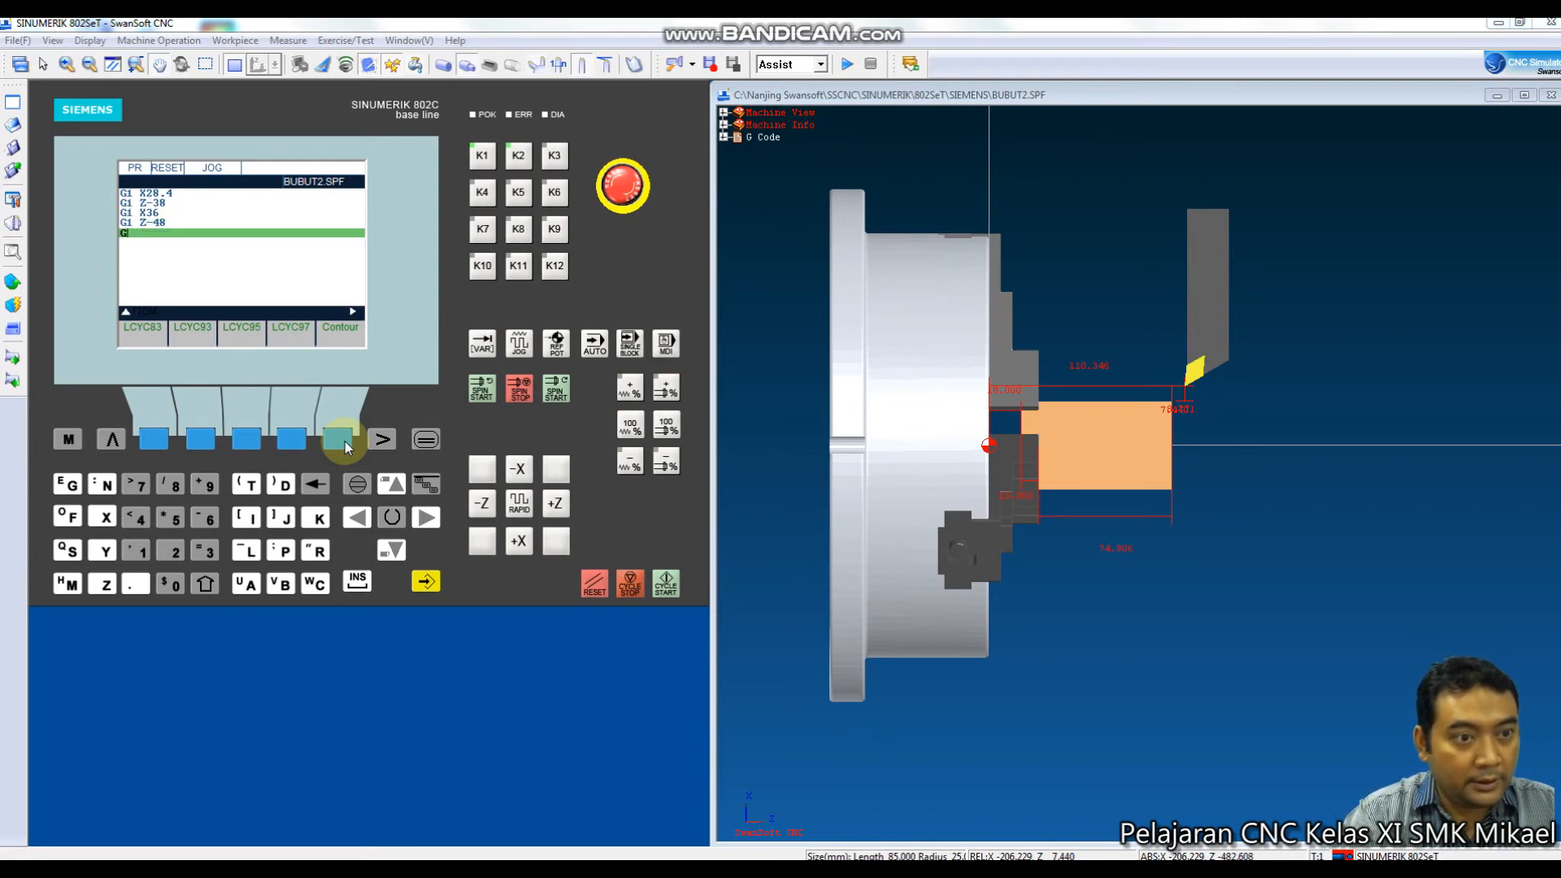
type("1 X43")
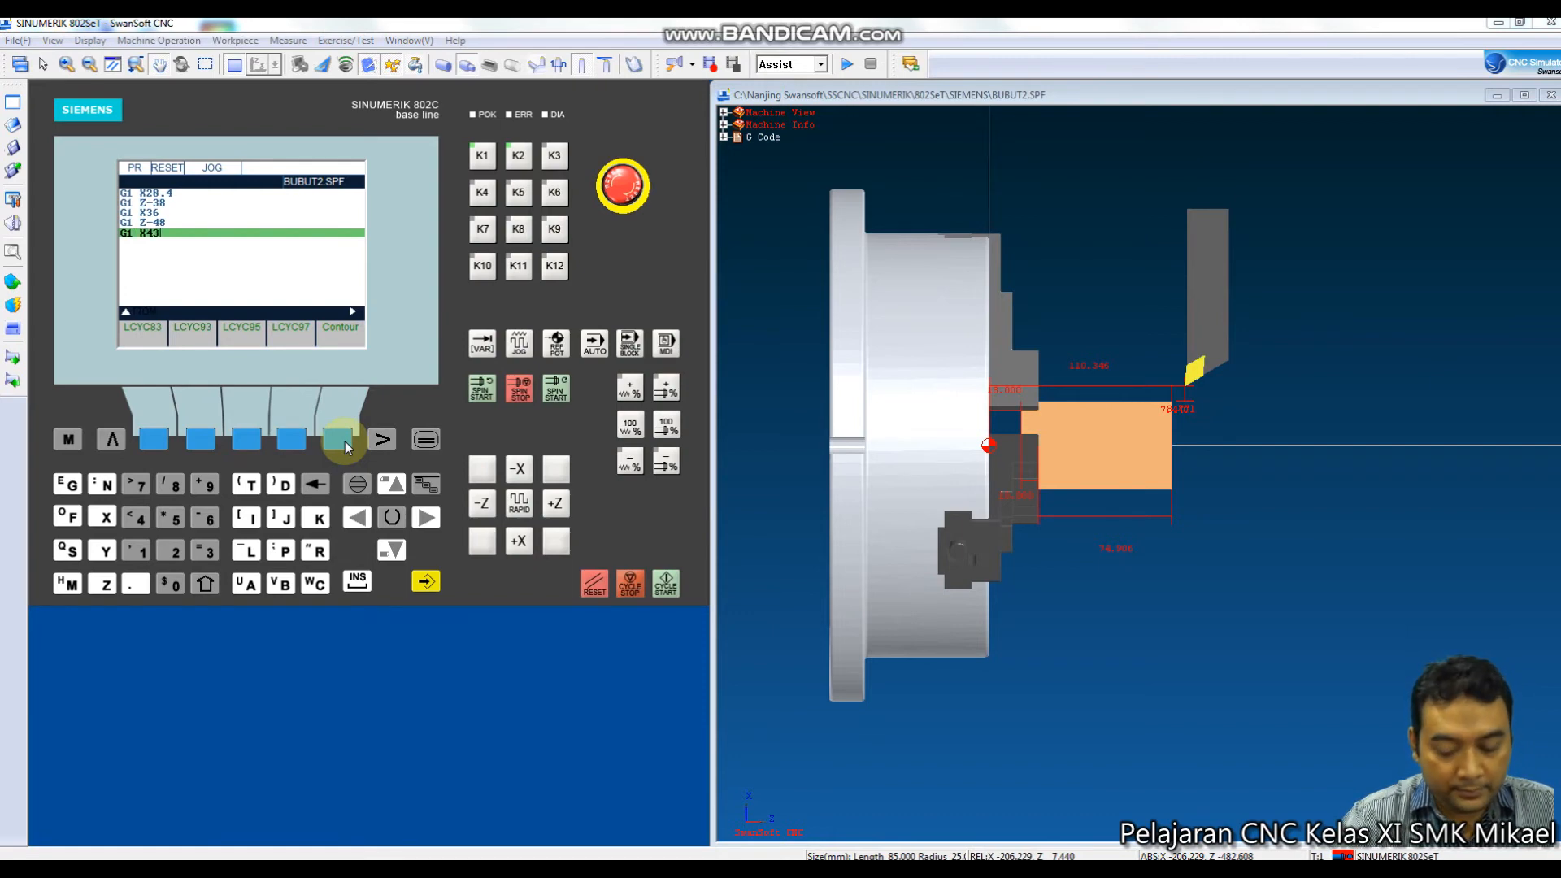
key("Return")
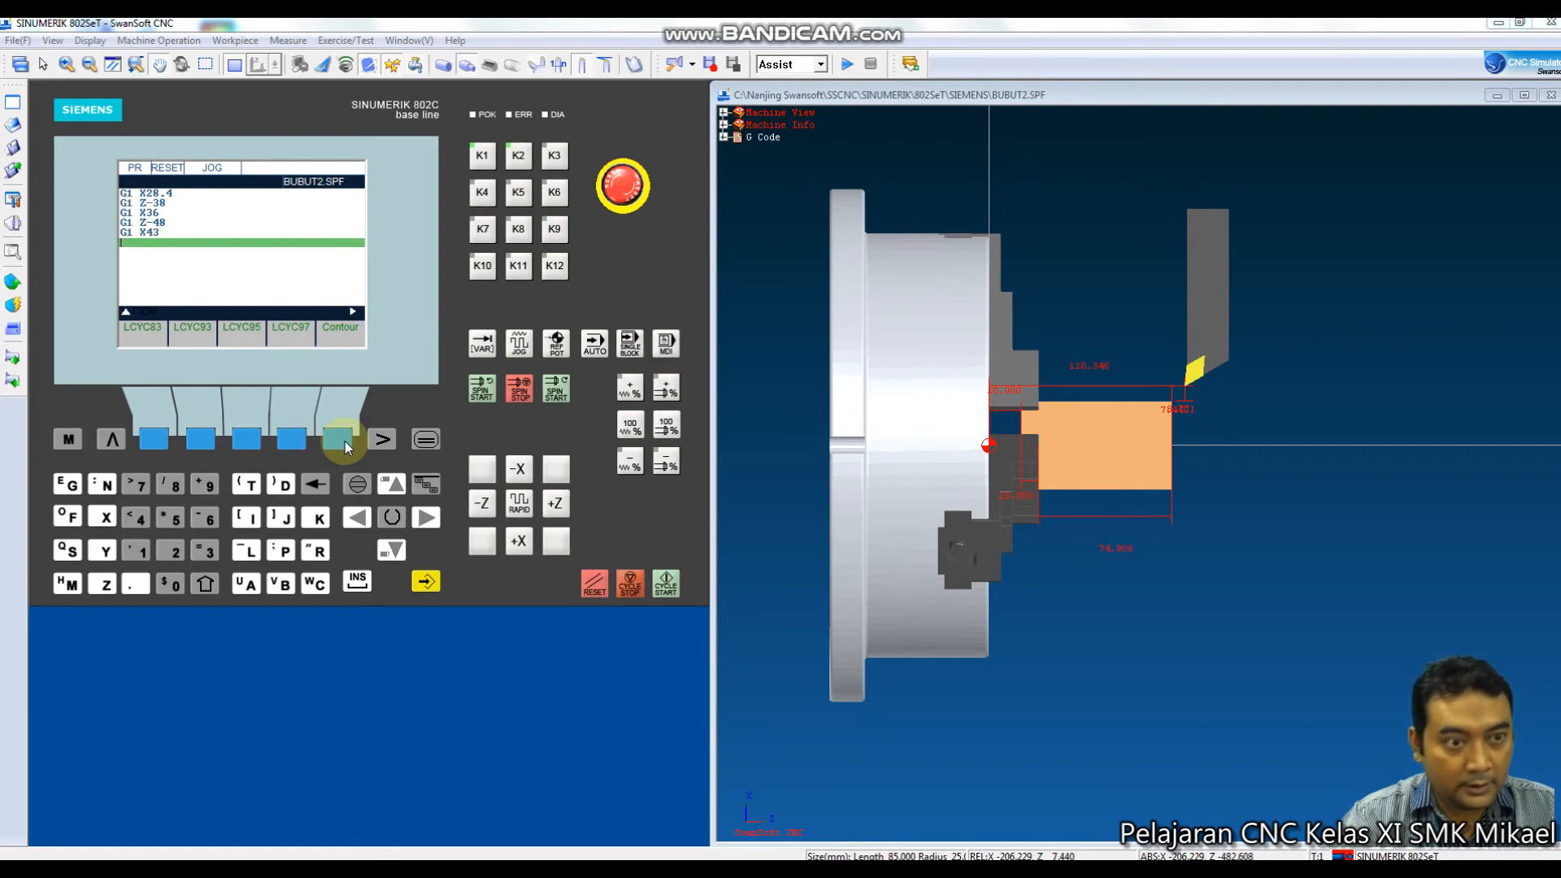
type("G1 Z-")
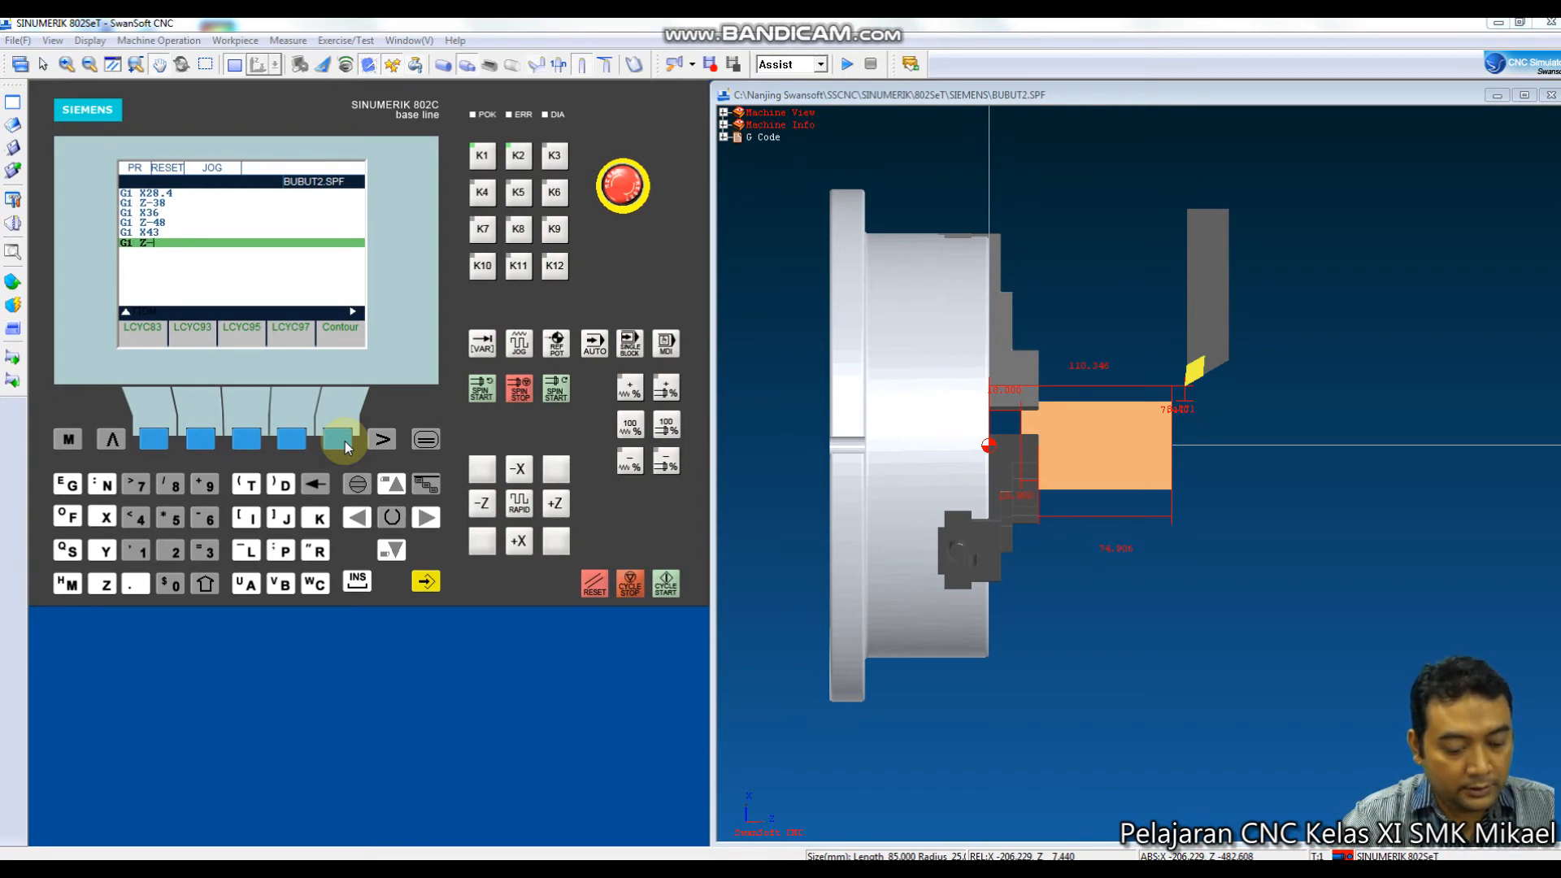
type("70")
key("Return")
type("G1 X60")
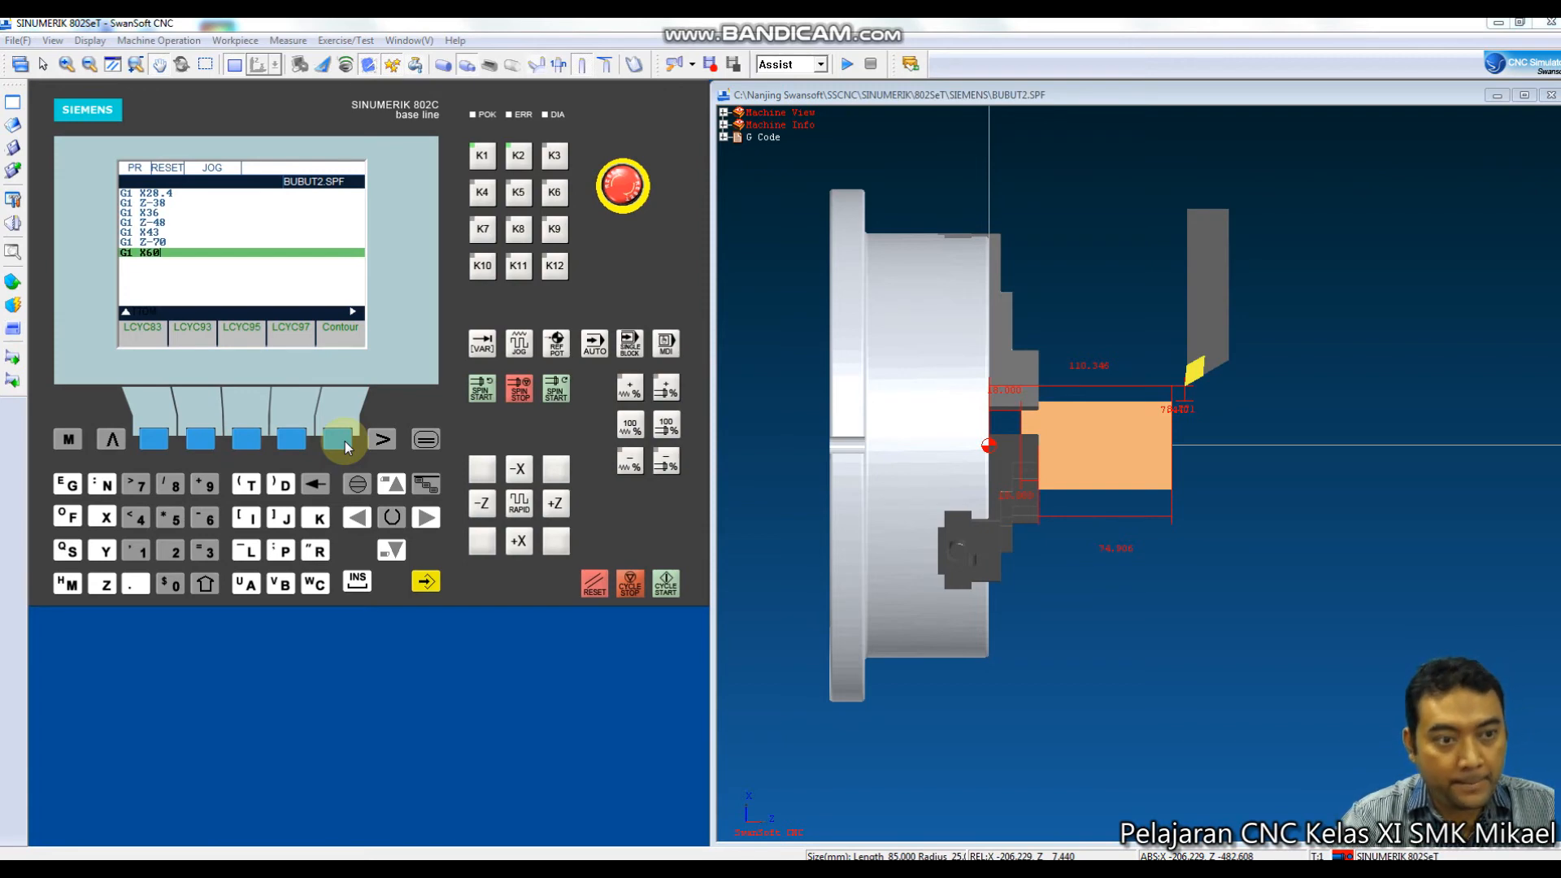
End the contour subprogram with RET on a new line and close it.
key("Return")
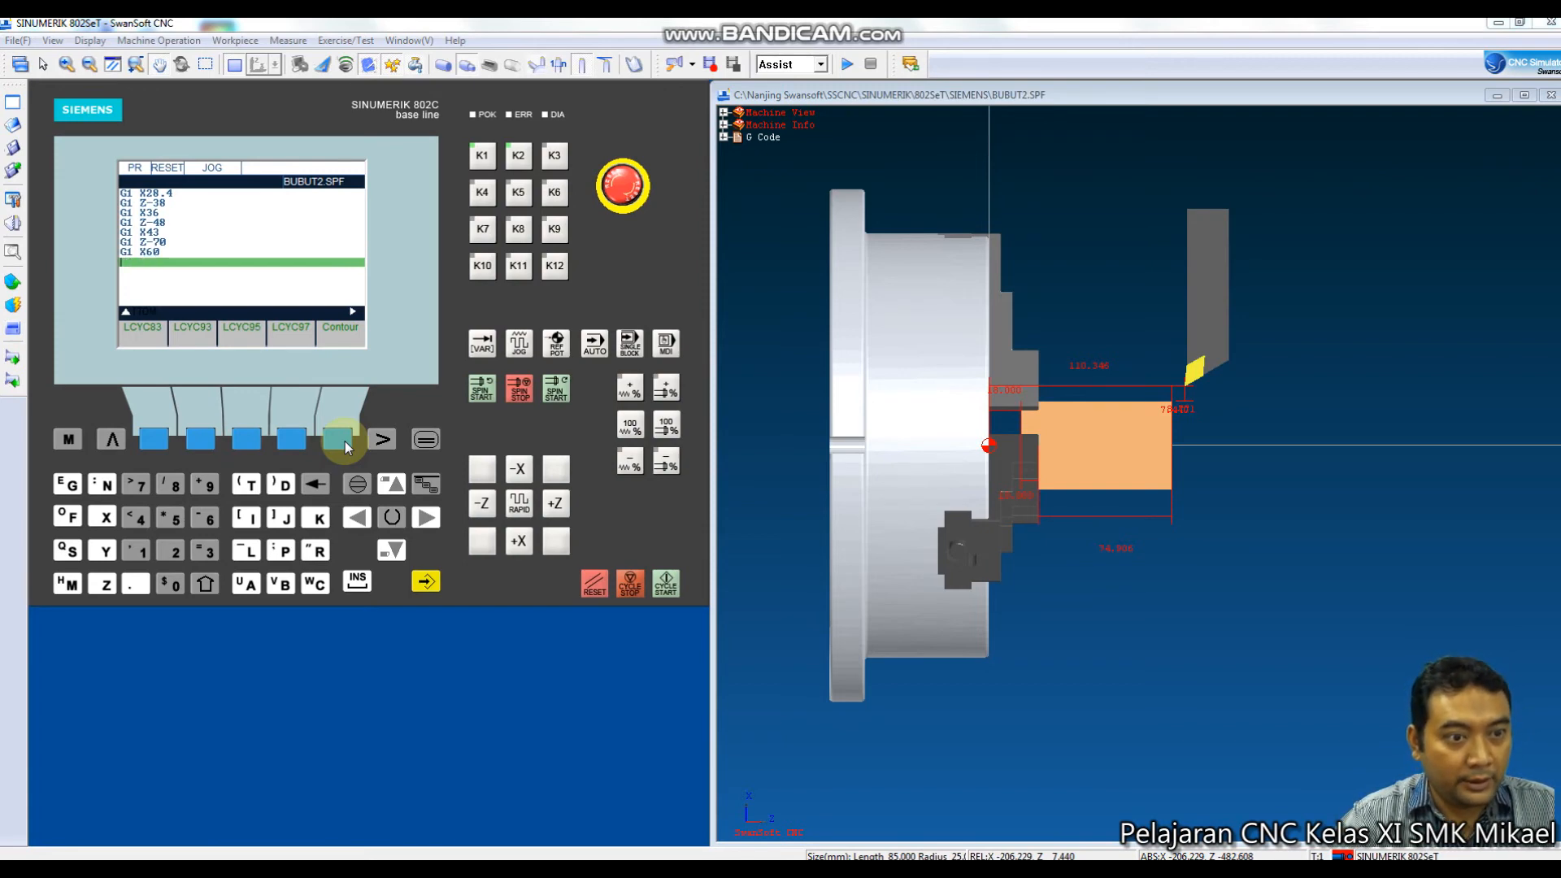
type("RET")
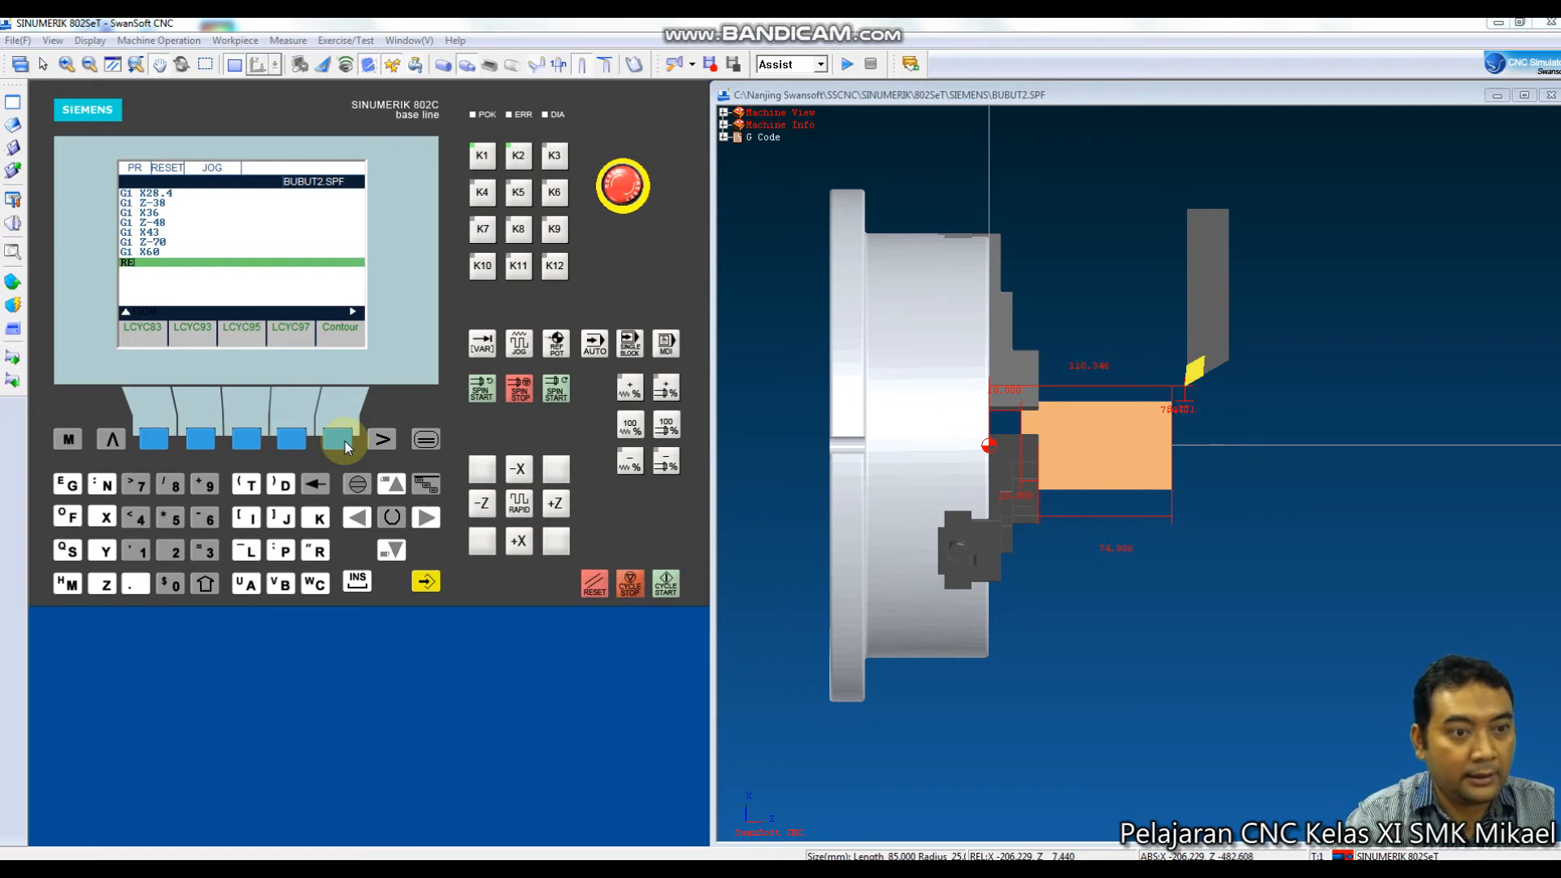
left_click(382, 439)
left_click(337, 440)
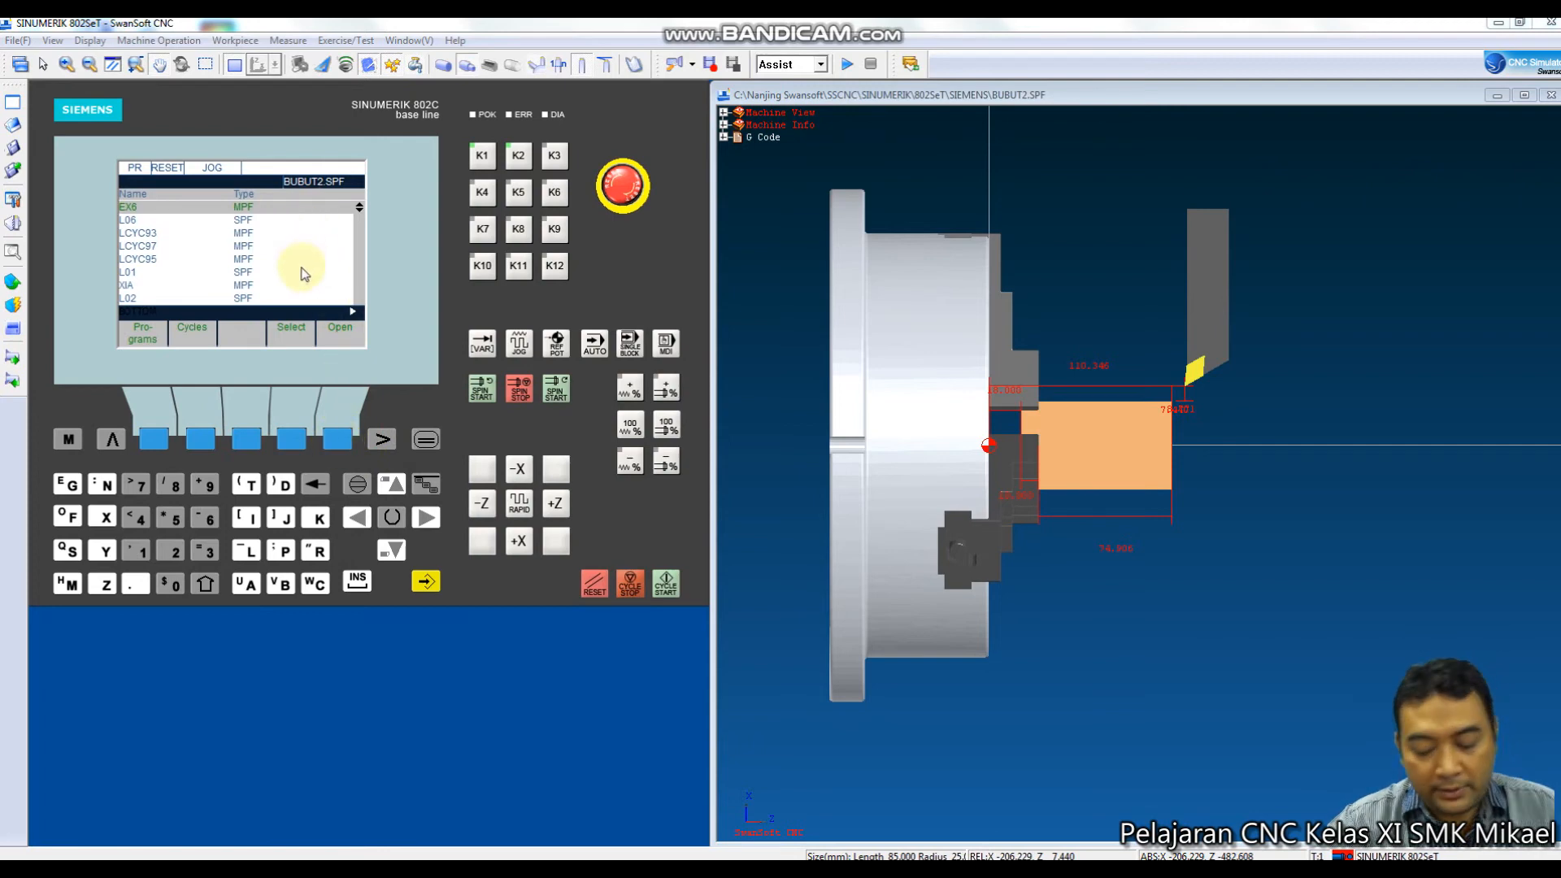
Select the main program BUBUT2 of type MPF in the program directory for execution.
key("Down")
key("Down")
key("Down")
key("Down")
key("Down")
key("Down")
key("Down")
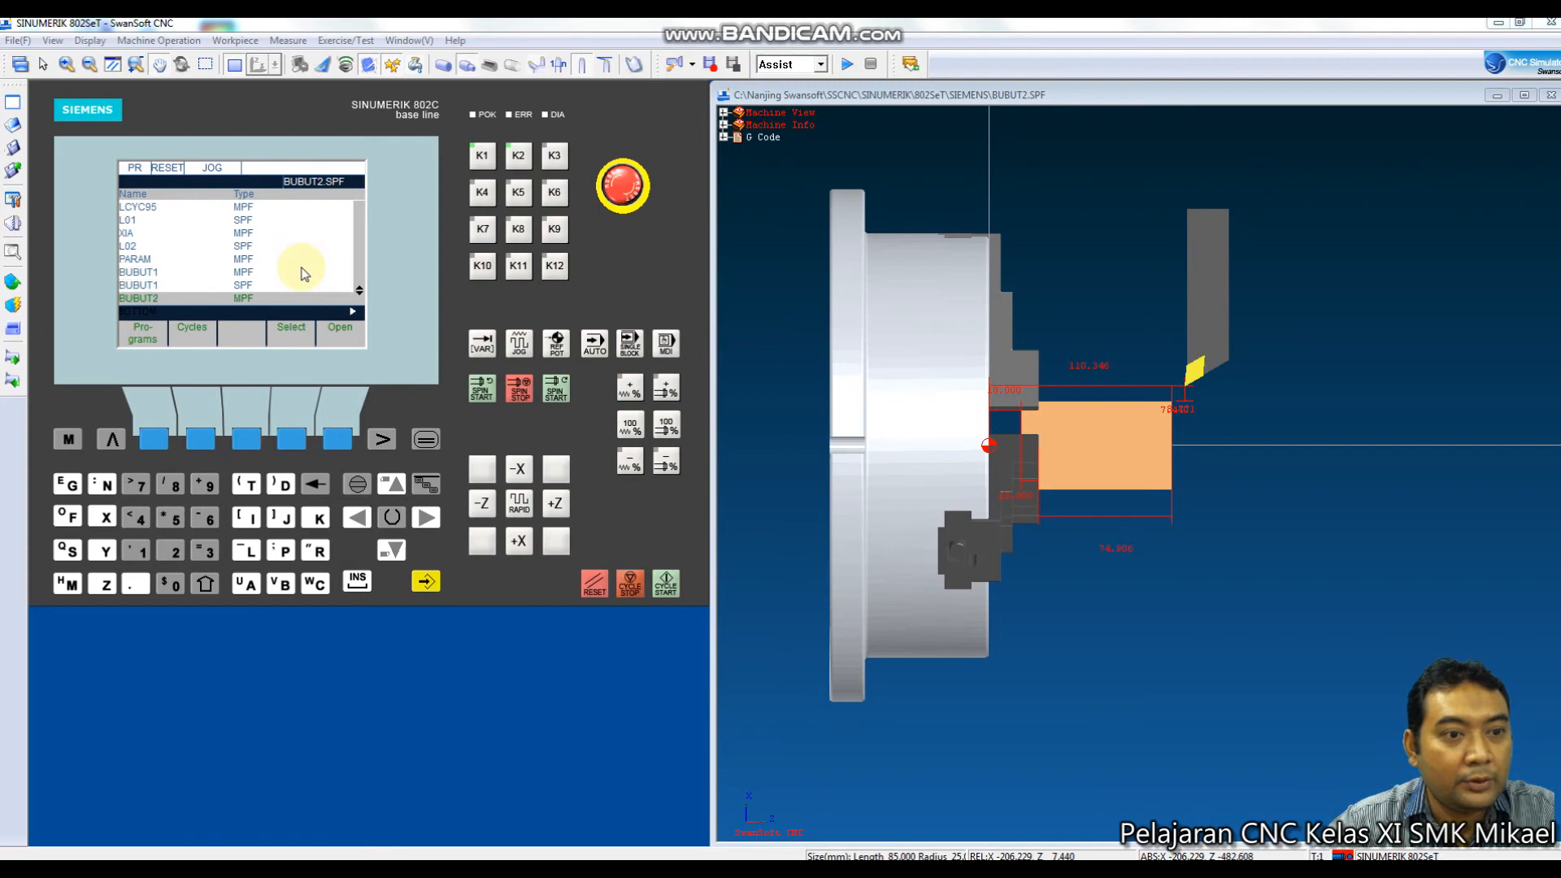
left_click(290, 289)
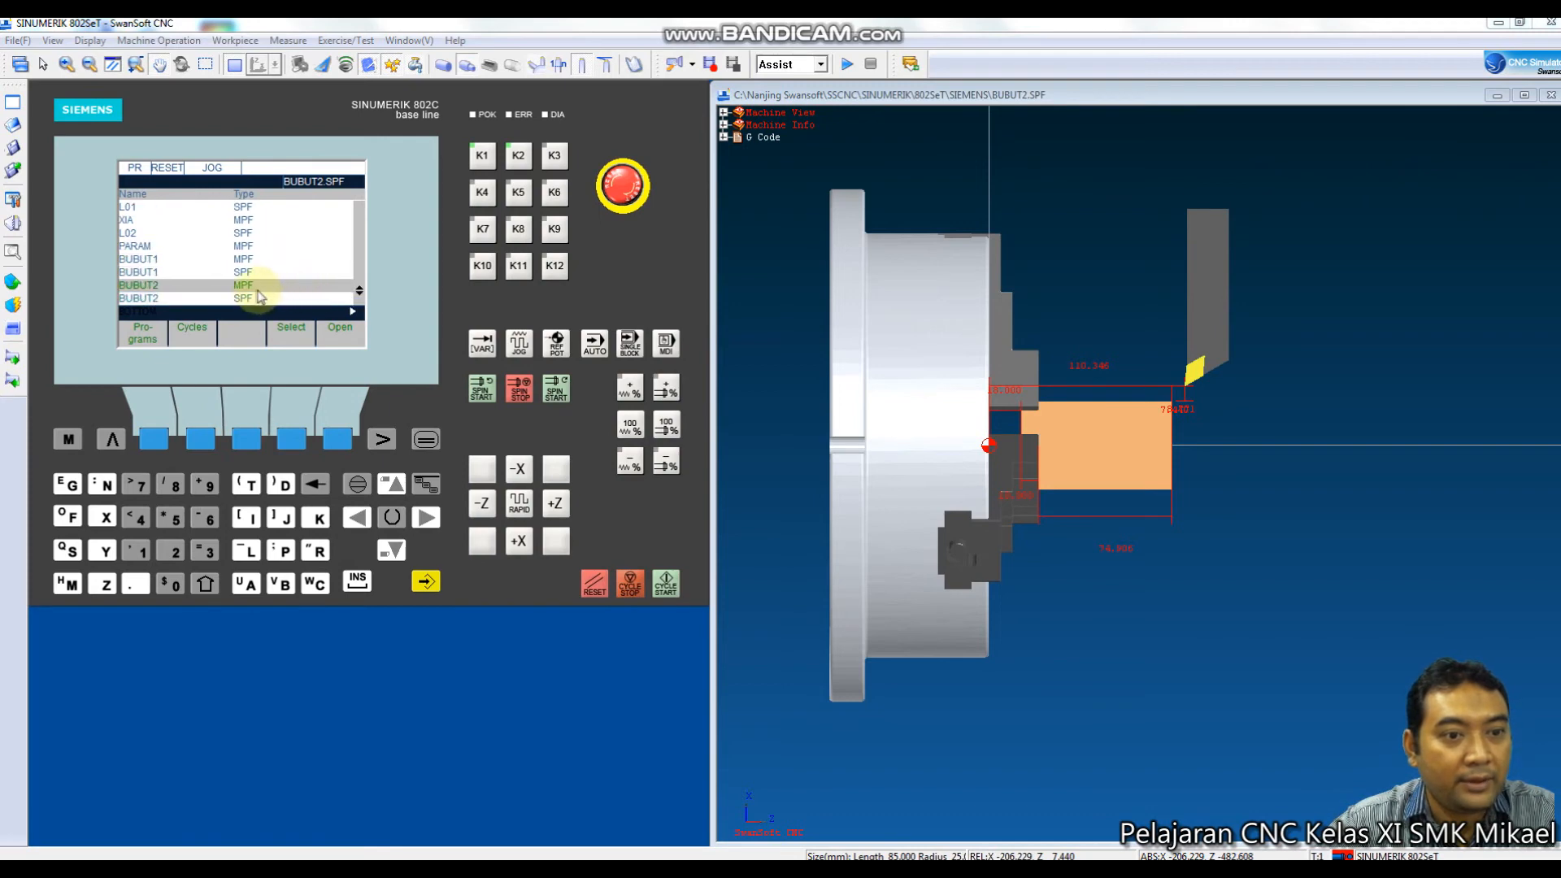
left_click(290, 441)
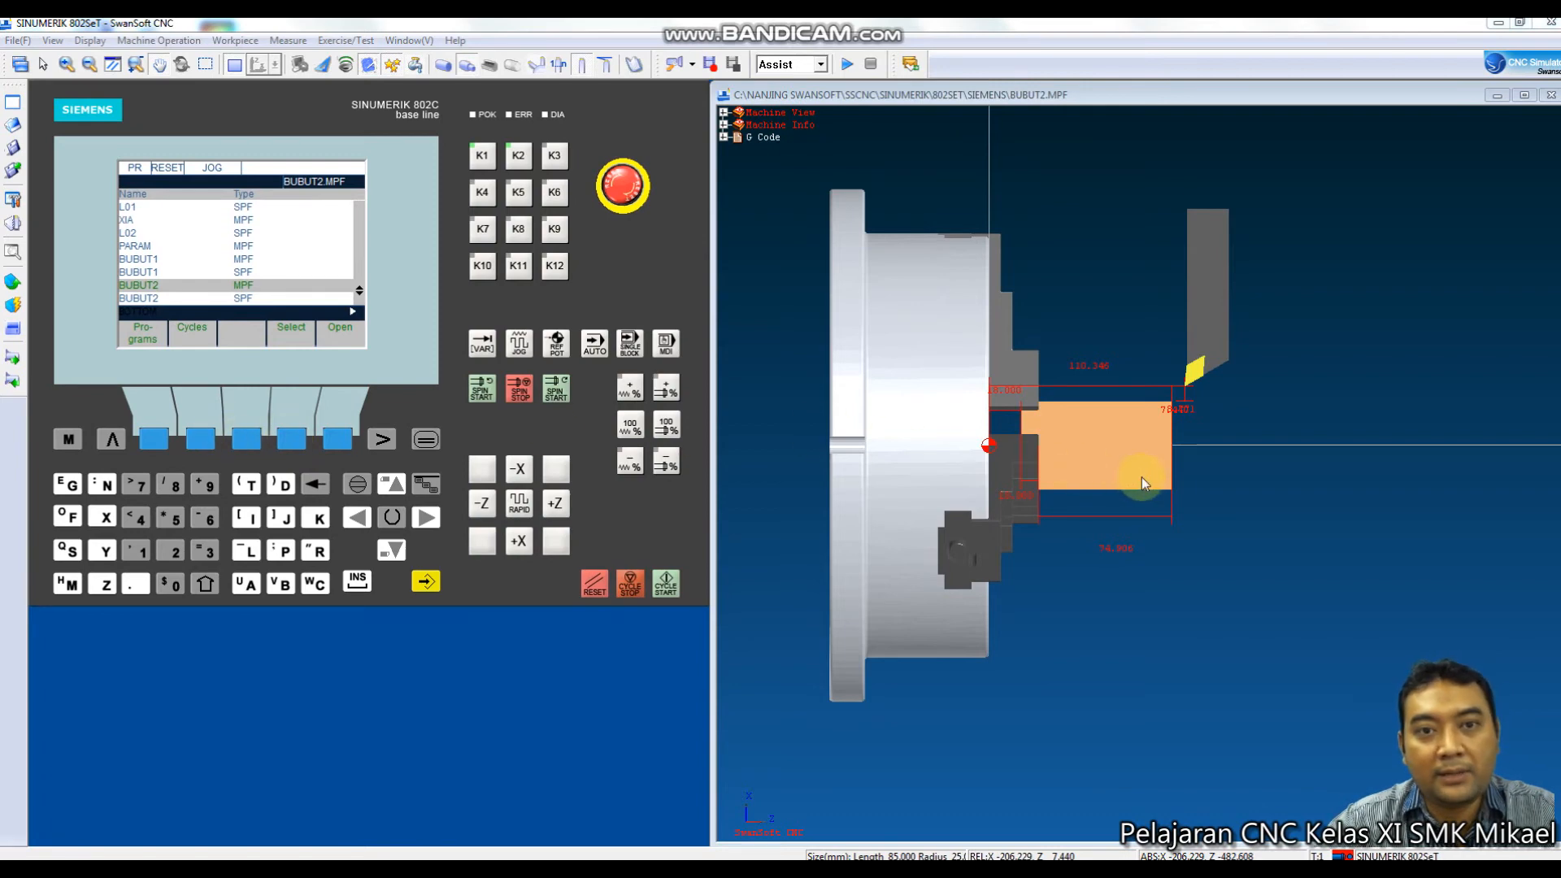
Display the programmed tool path over the workpiece and examine the stock removal passes.
scroll(1164, 427, "up", 3)
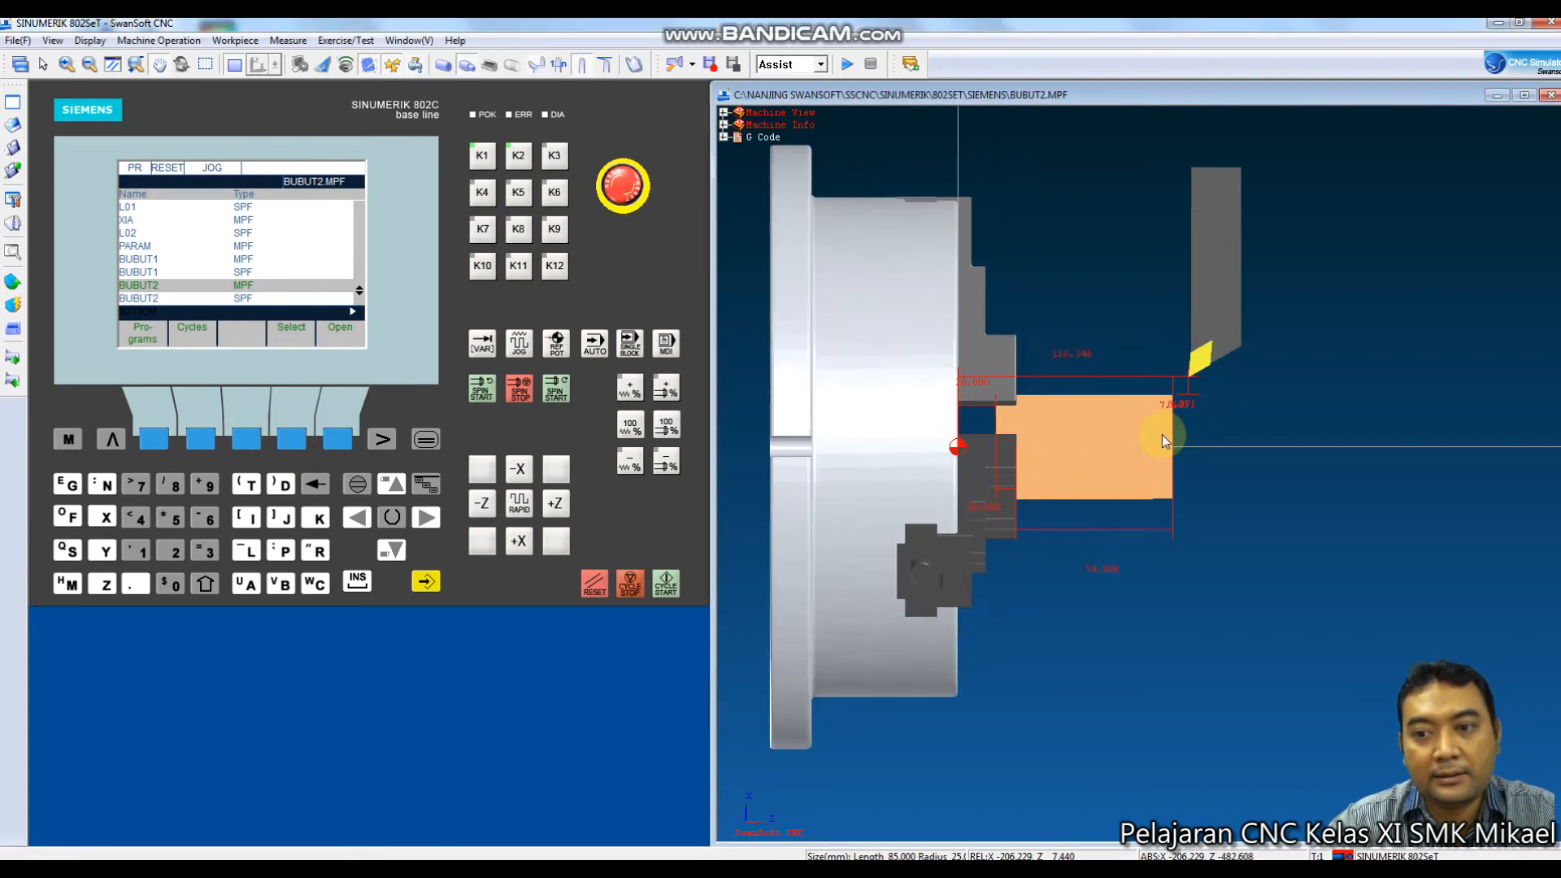
left_click(606, 67)
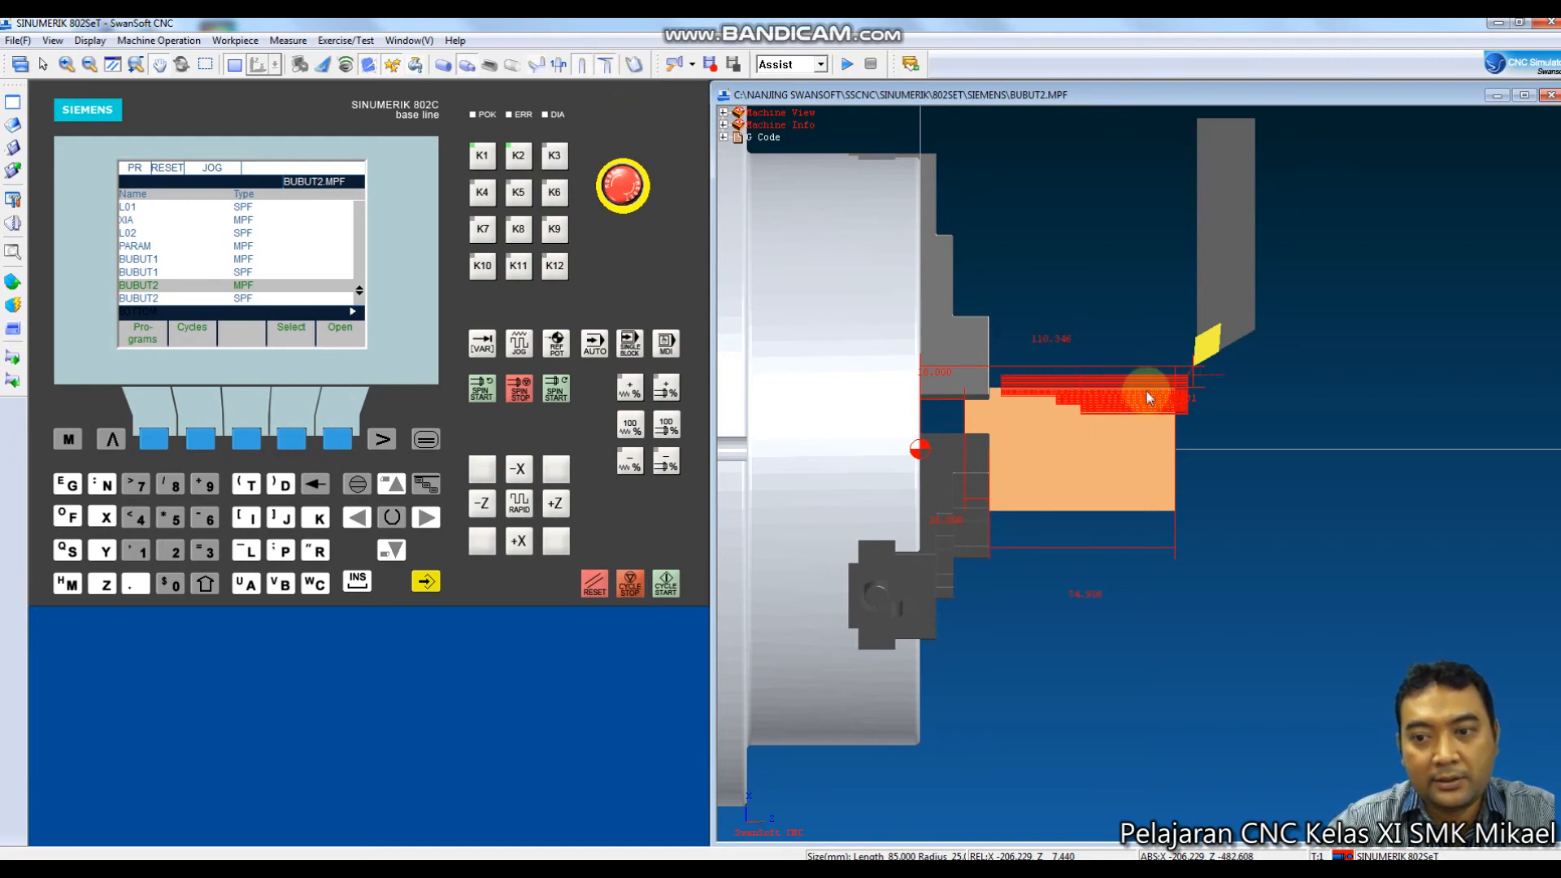
scroll(1158, 397, "up", 4)
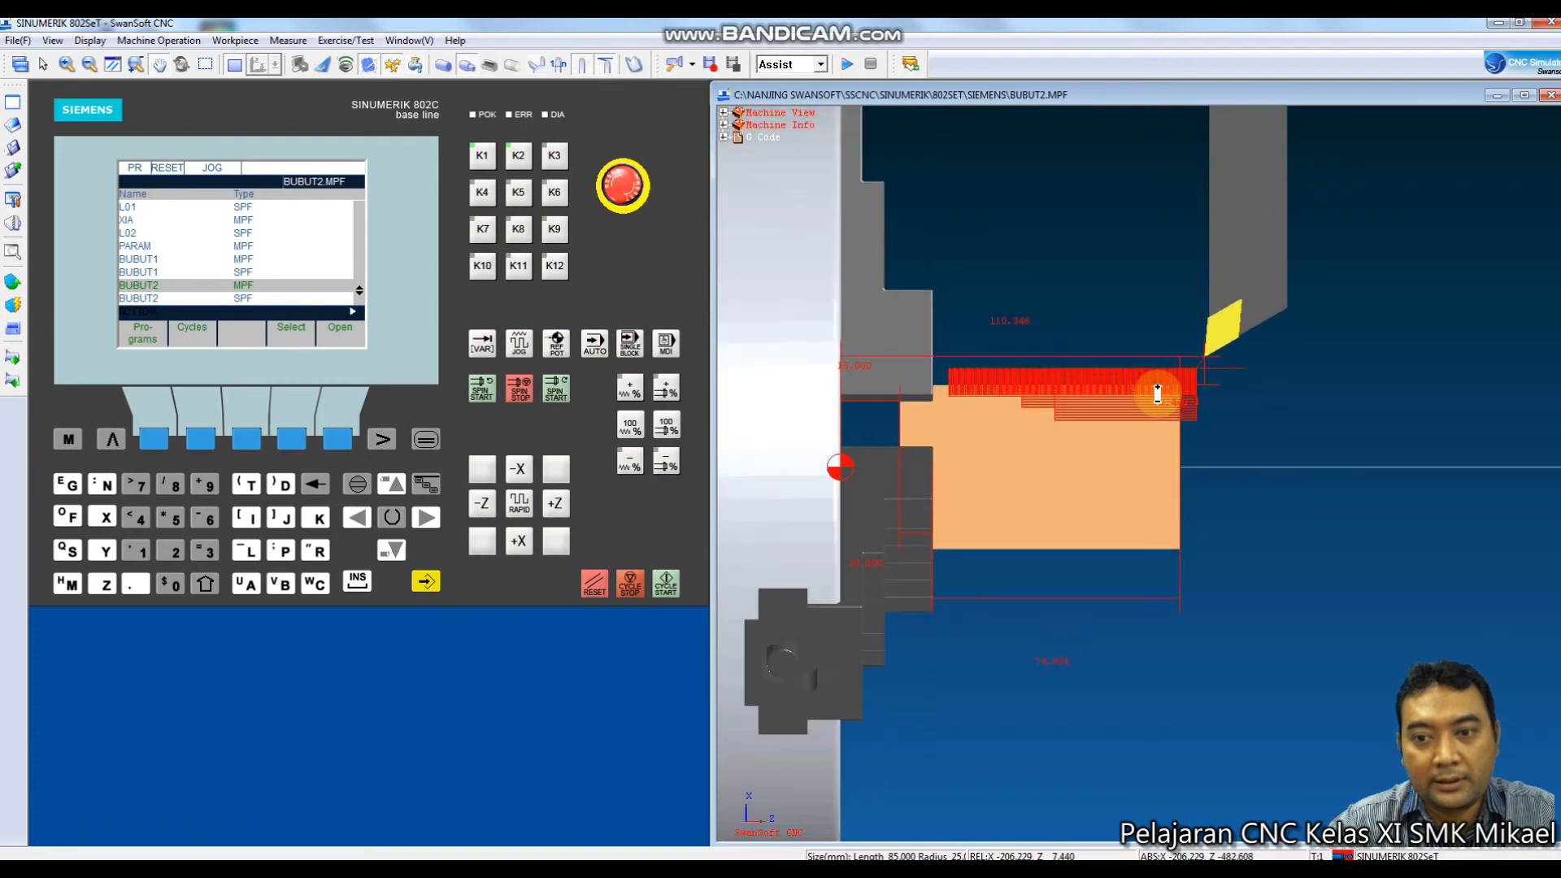
scroll(1158, 396, "up", 3)
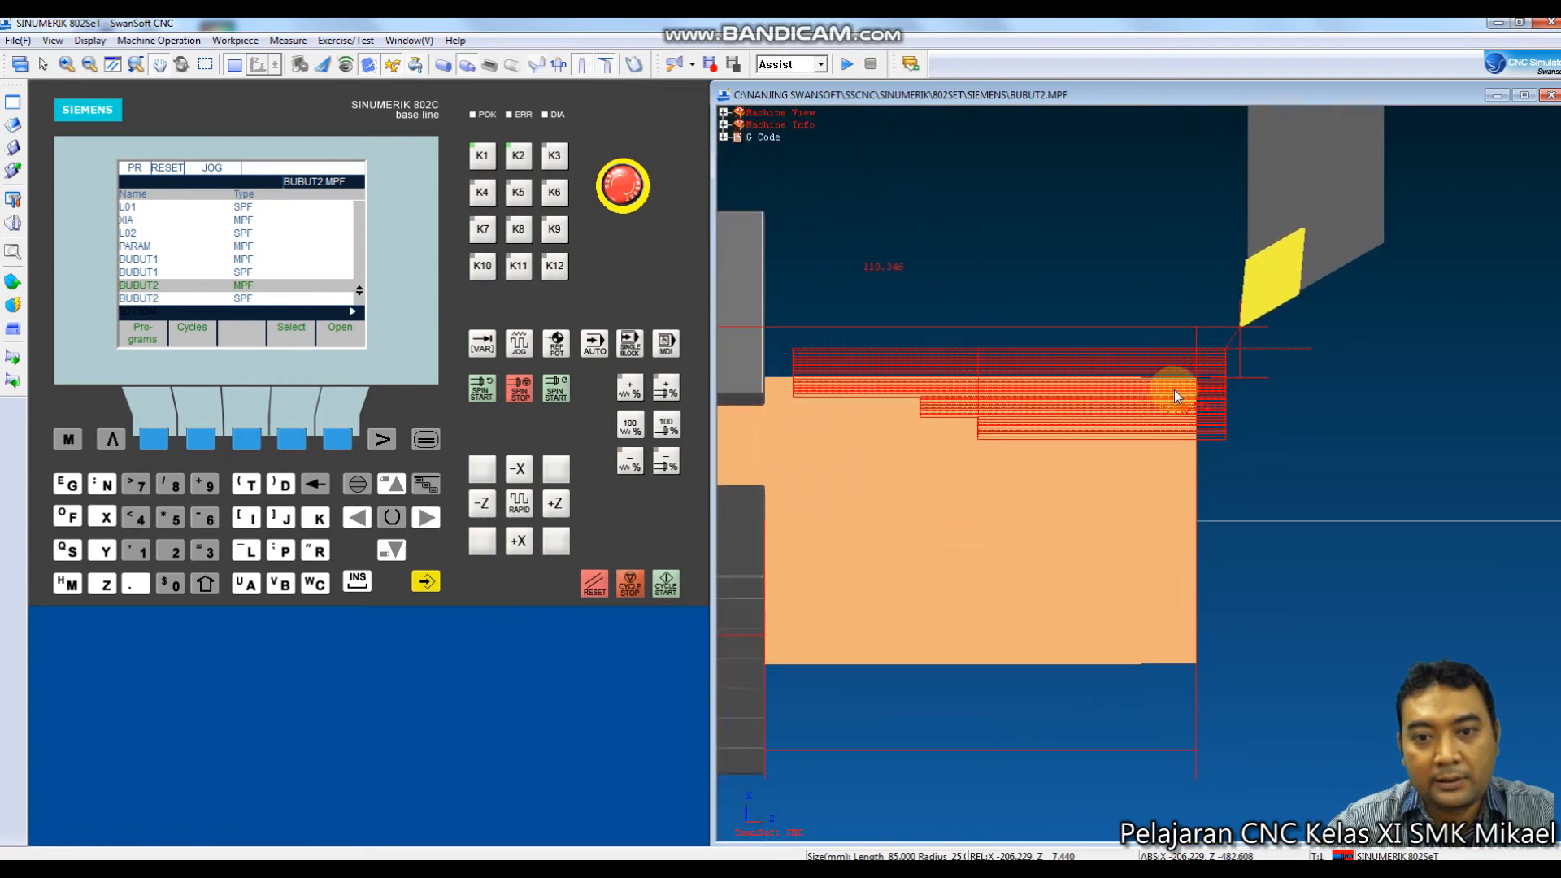
scroll(1214, 372, "down", 3)
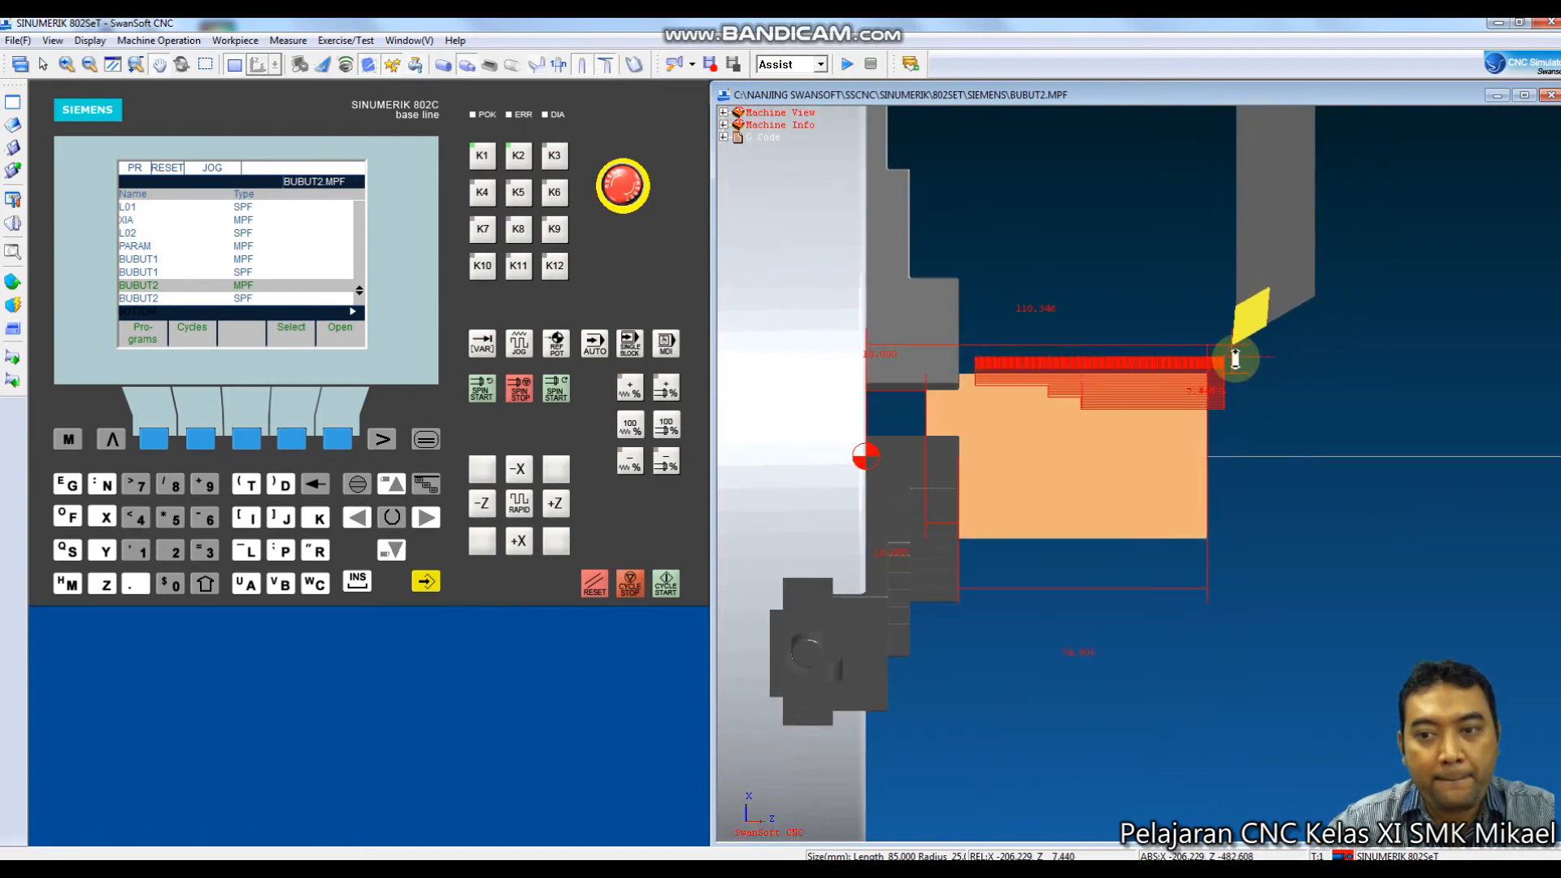
scroll(1233, 358, "up", 2)
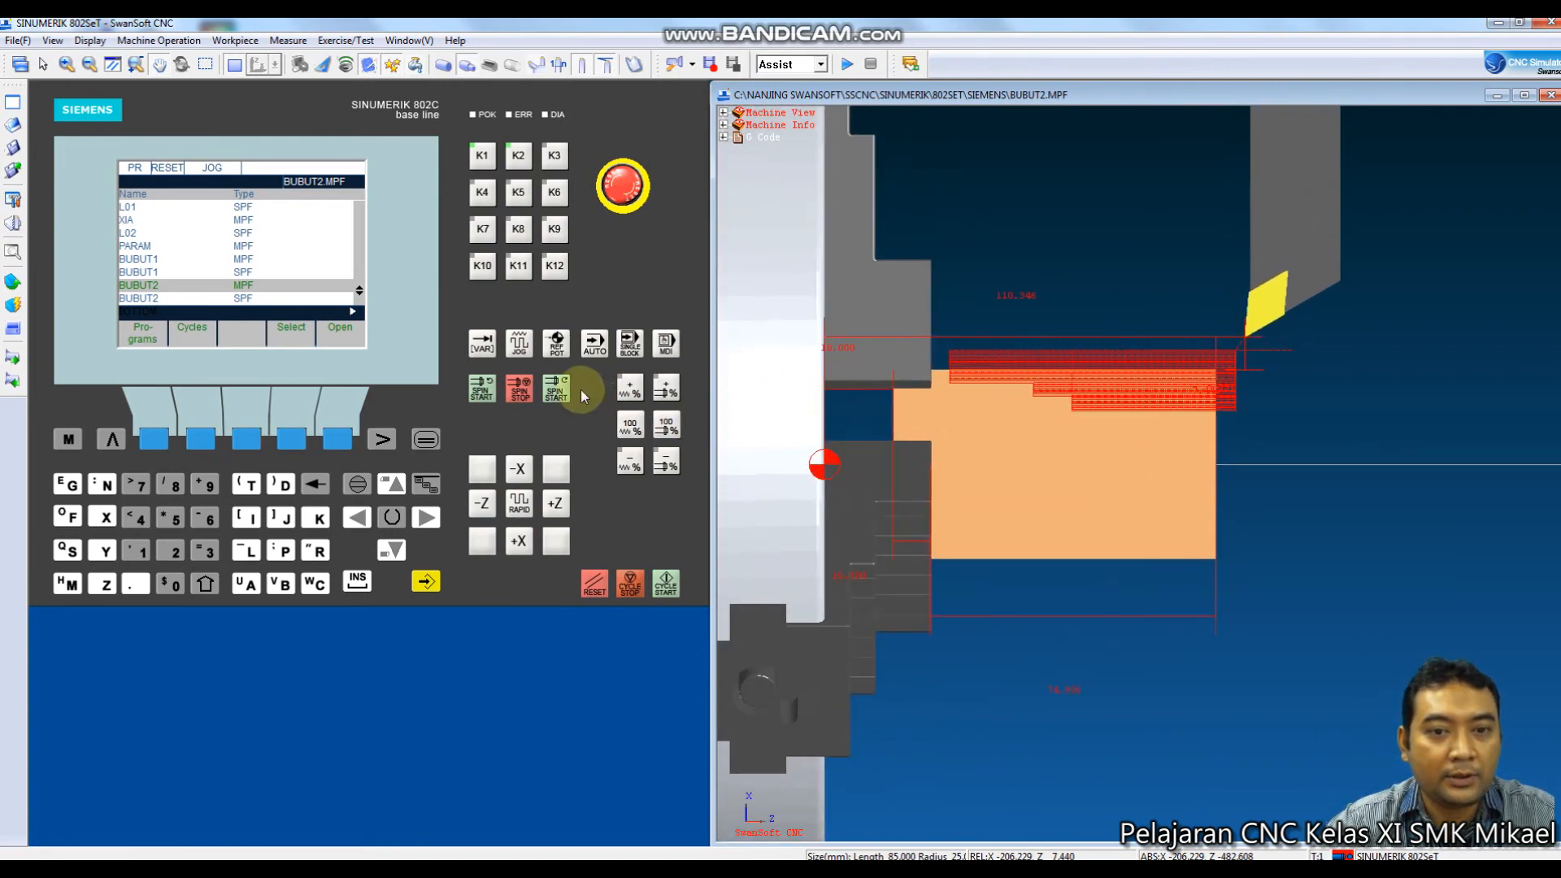
Switch to automatic mode, close the machine door and start machining with BUBUT2.MPF.
left_click(592, 344)
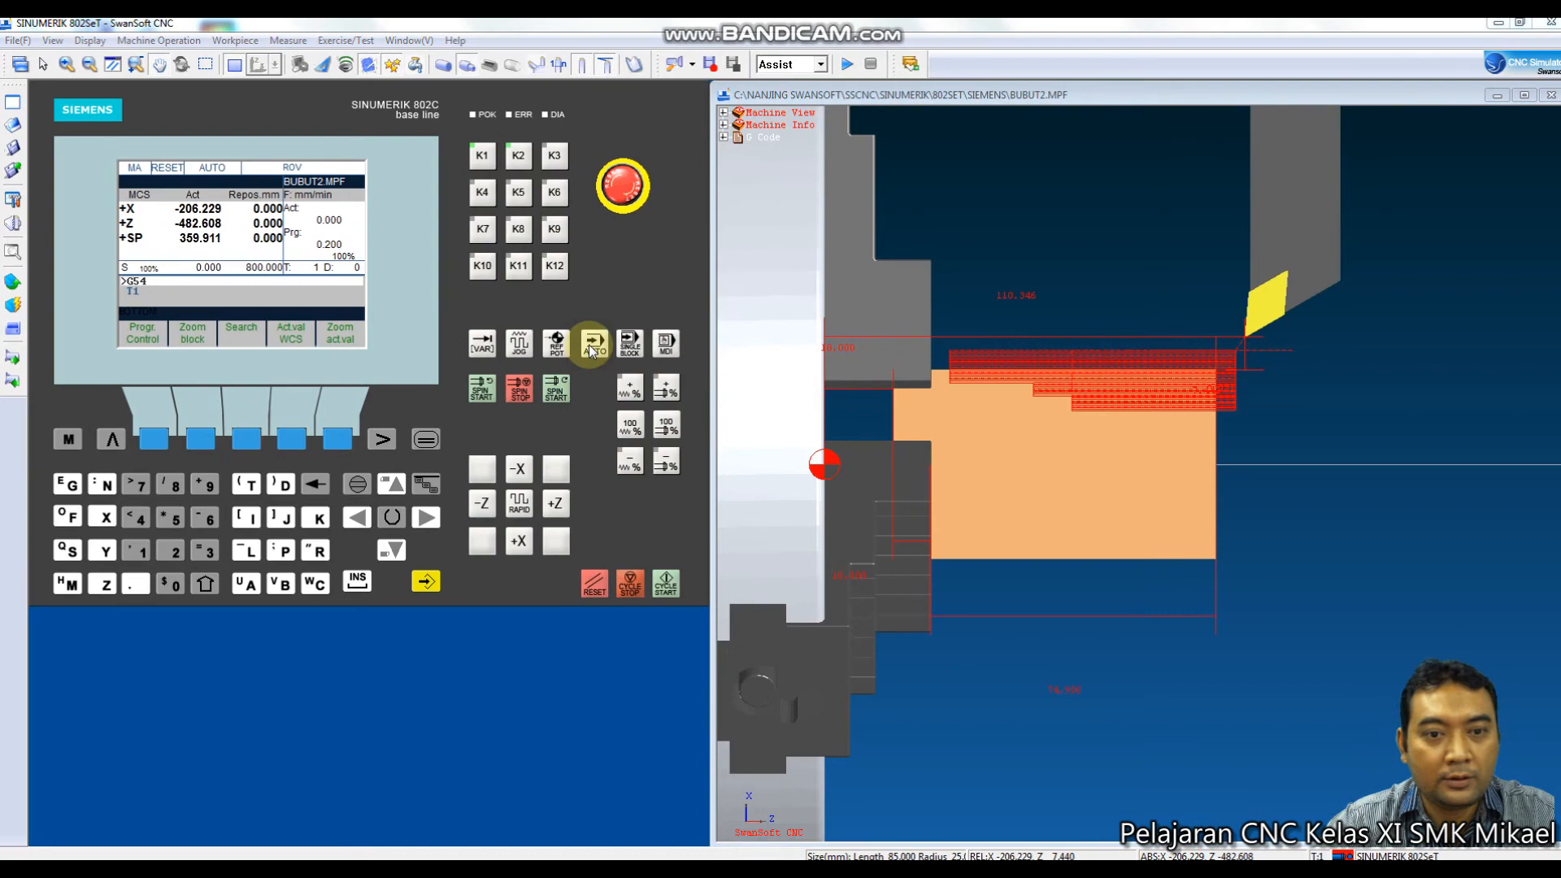
left_click(15, 335)
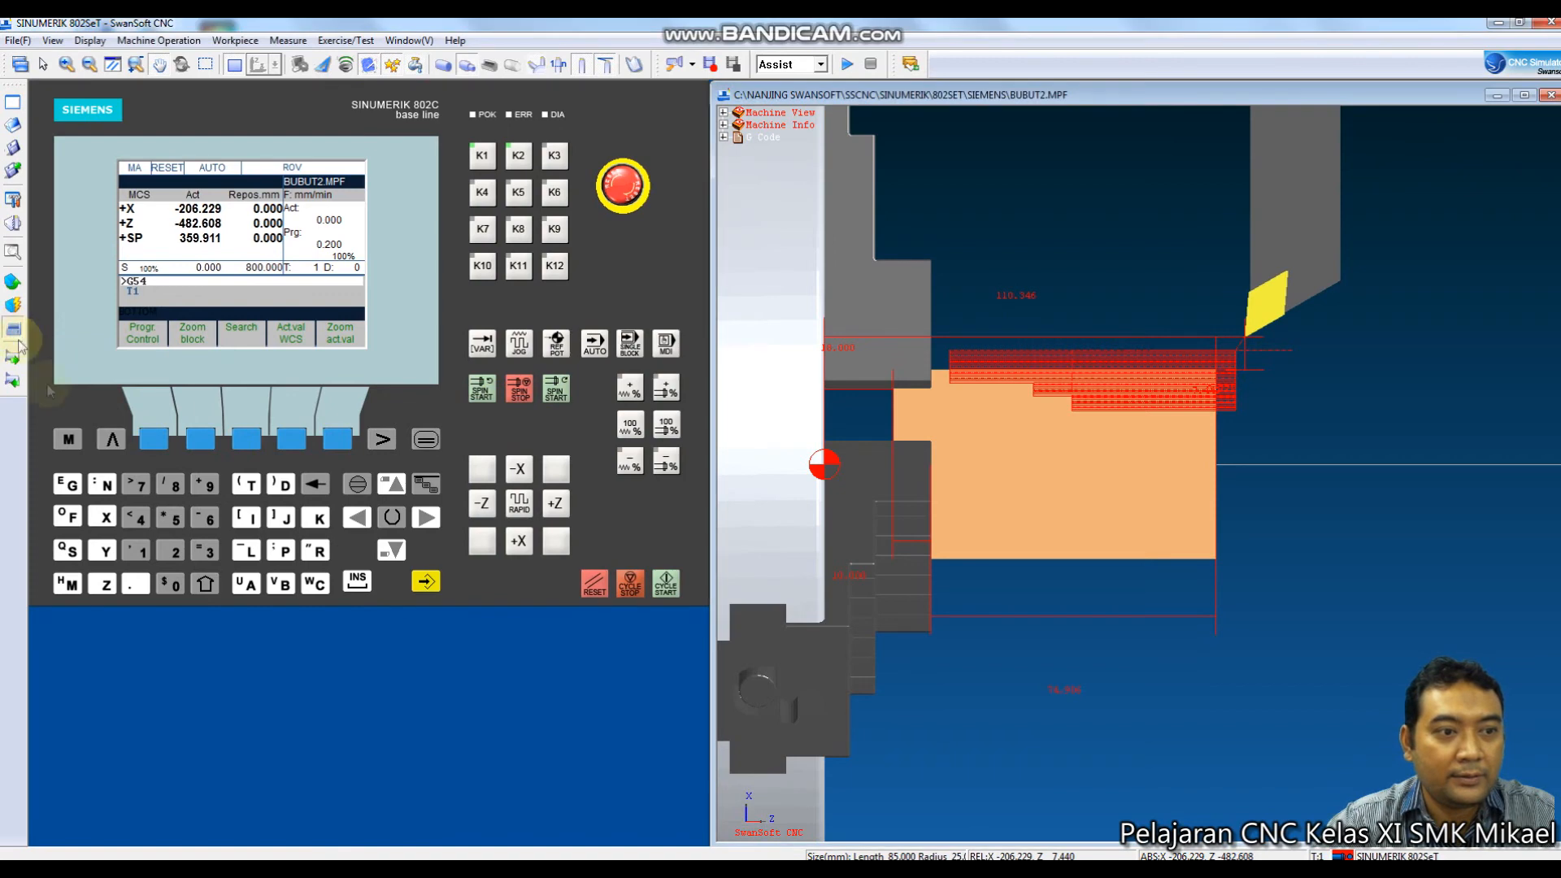
left_click(665, 587)
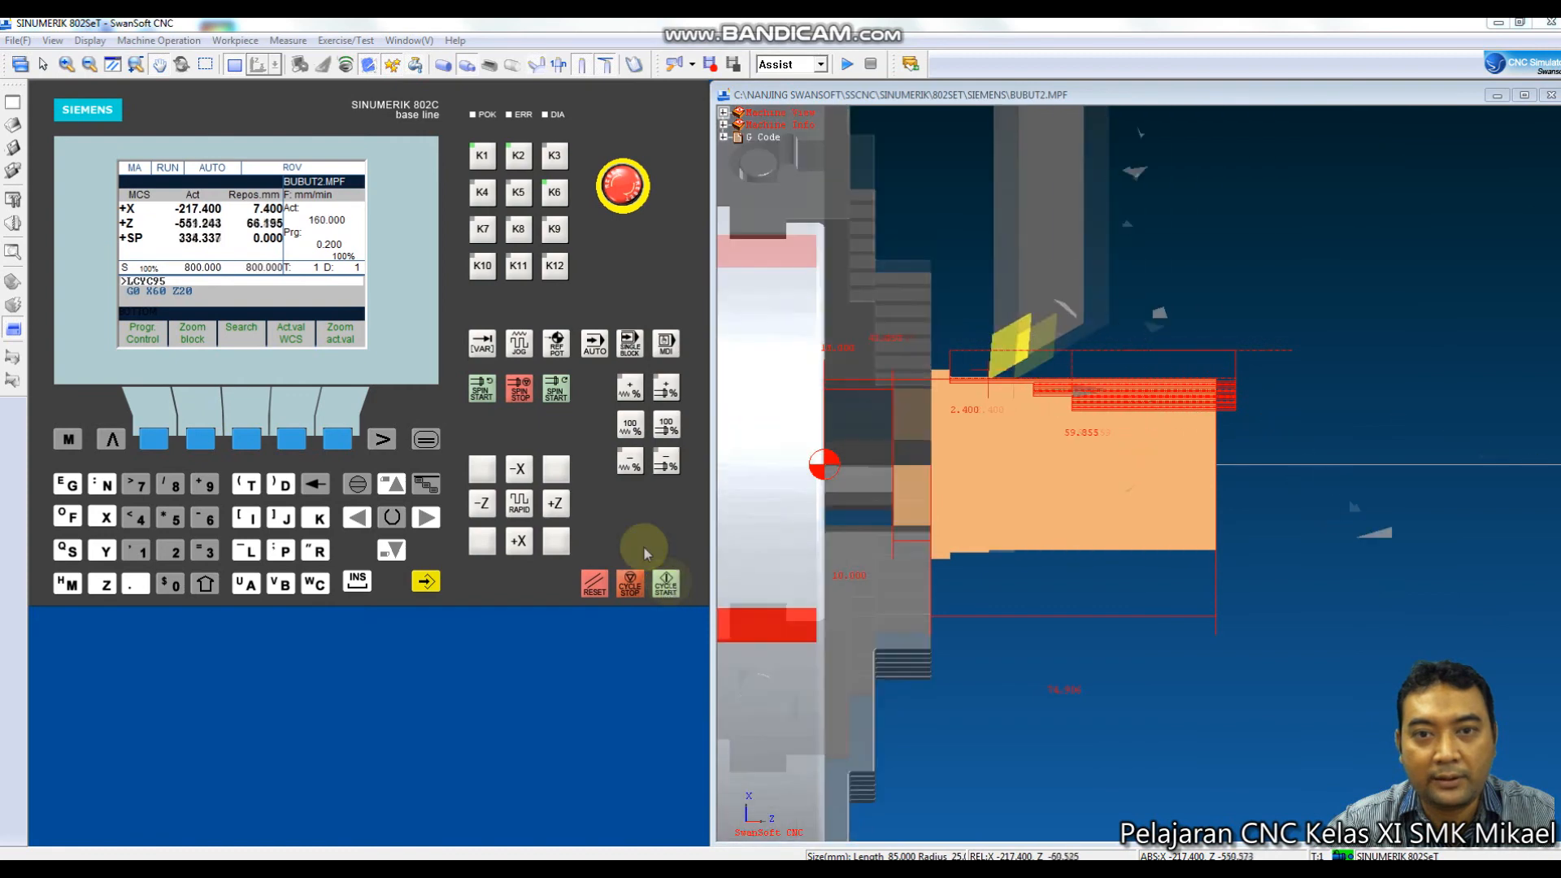
Turn off the 2D view and follow the machining of the stepped workpiece in 3D from a closer angle.
left_click(53, 40)
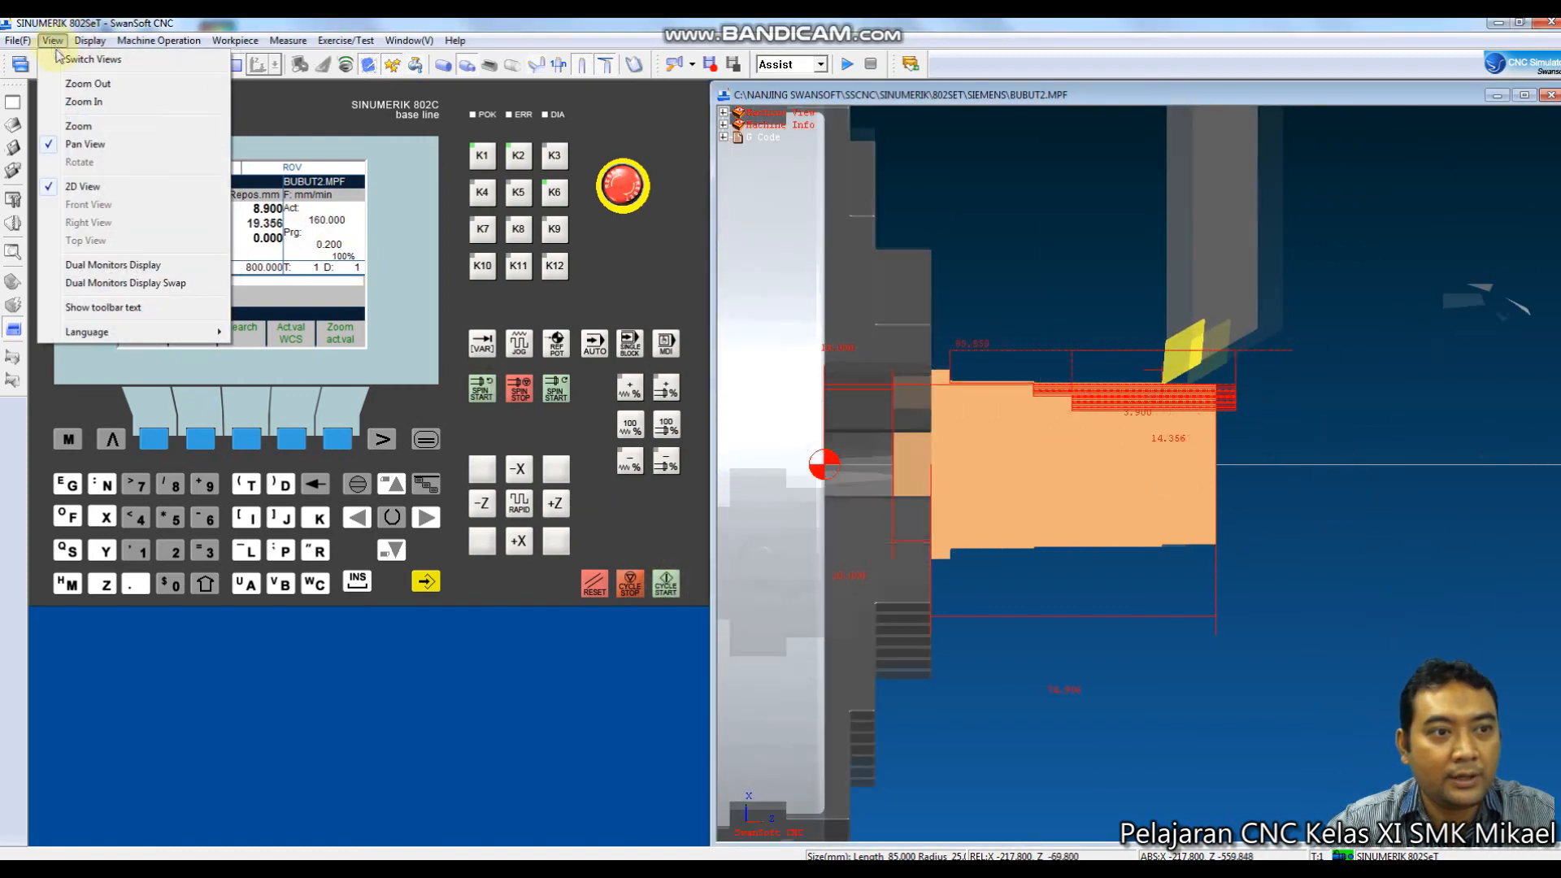
left_click(83, 186)
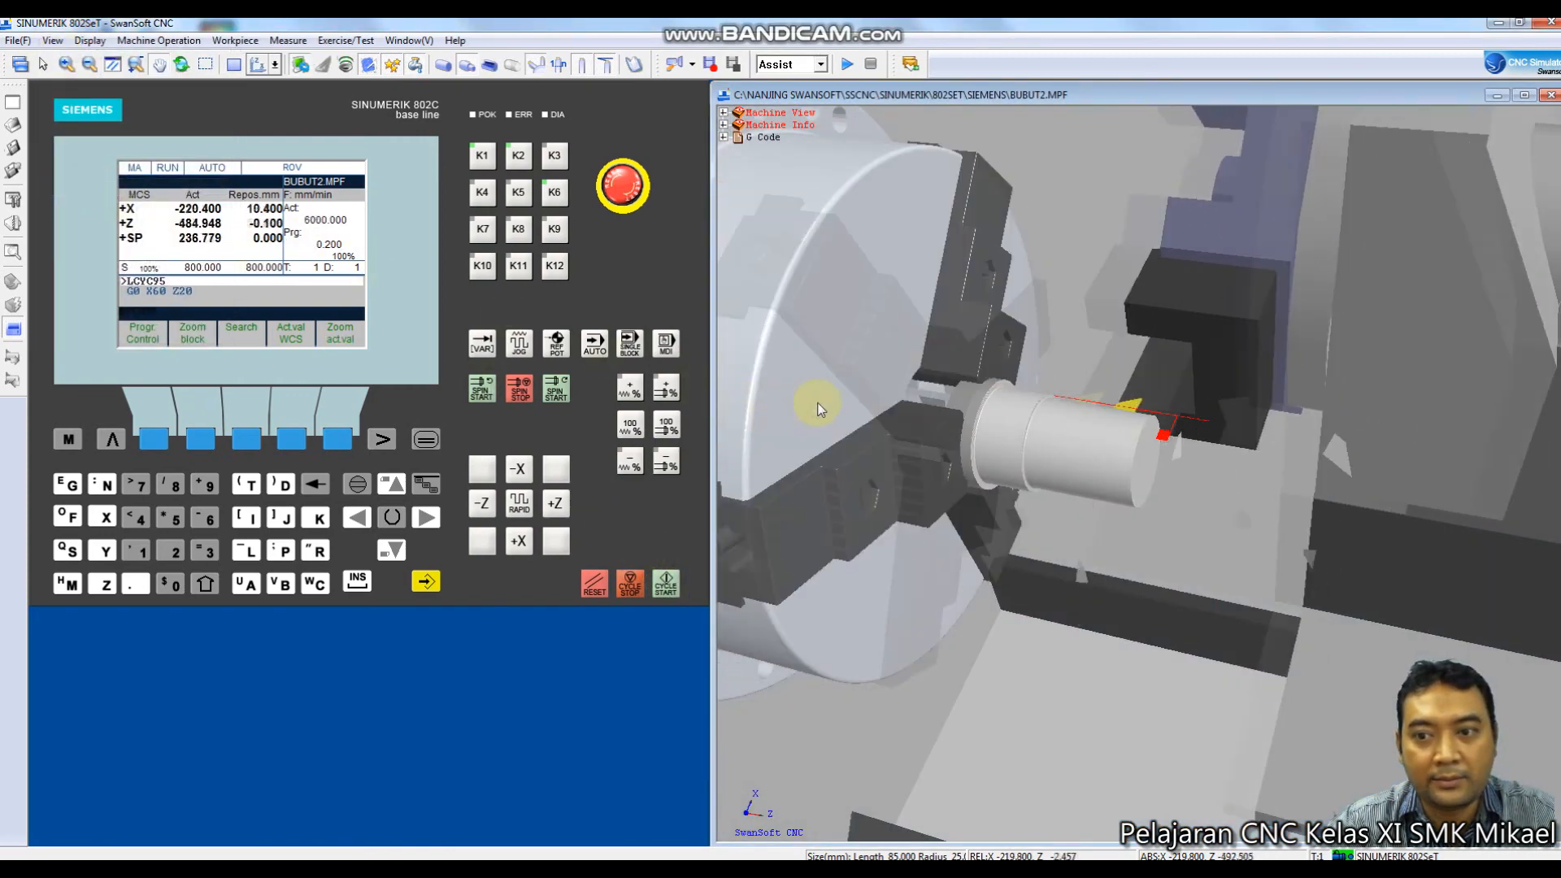
scroll(1084, 447, "up", 2)
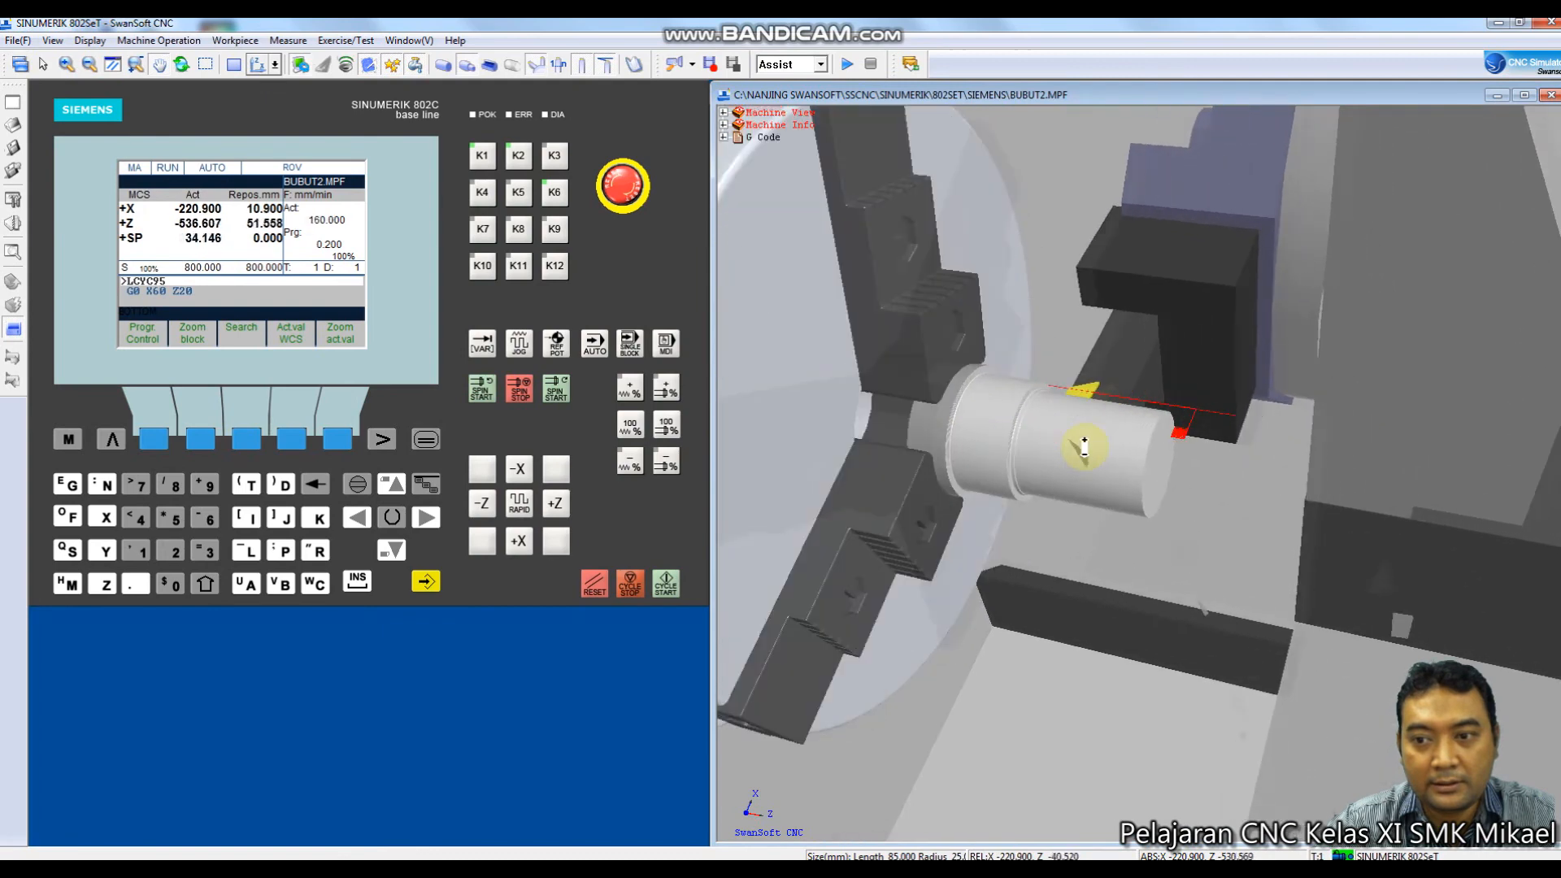
scroll(1084, 447, "up", 1)
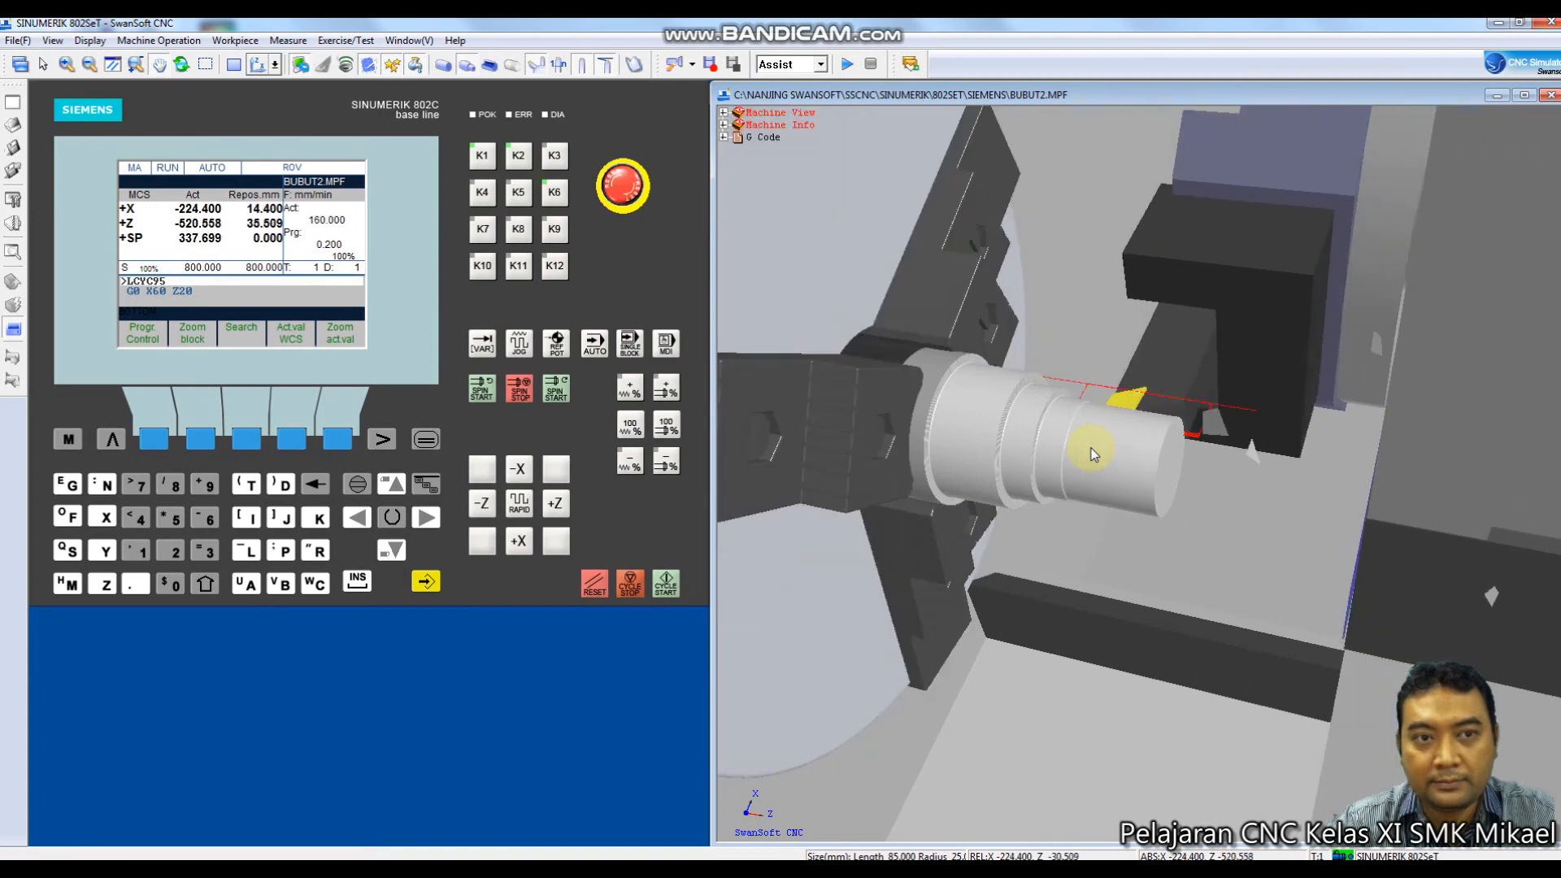
left_click(404, 70)
left_click_drag(1000, 394, 1008, 447)
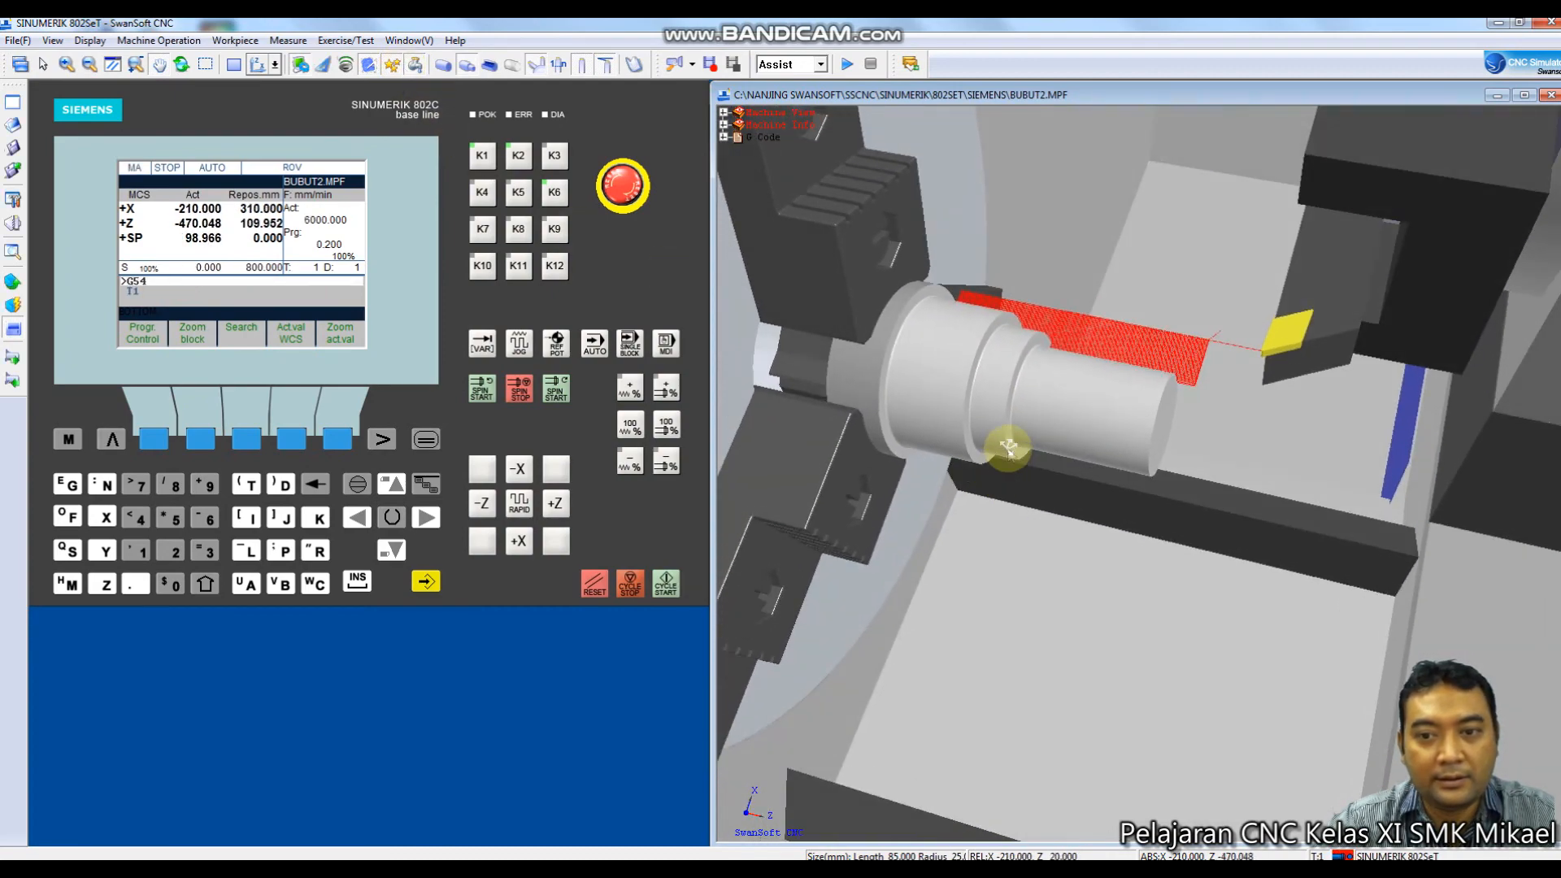
Measure the distance from the workpiece's front face to the shoulder of the smallest diameter.
left_click(286, 40)
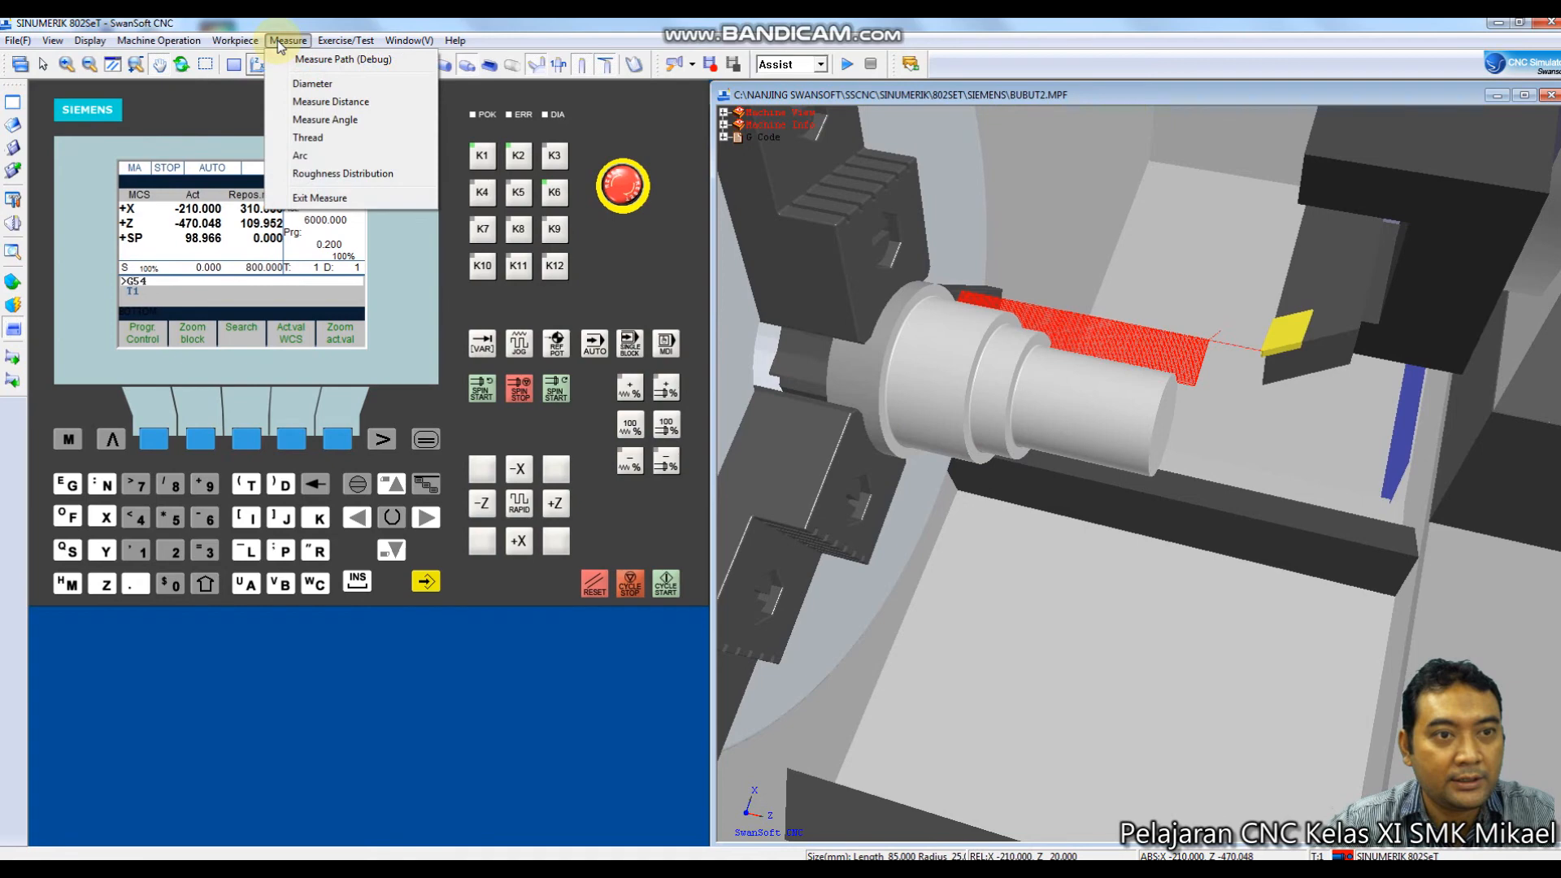
left_click(362, 104)
left_click(1148, 315)
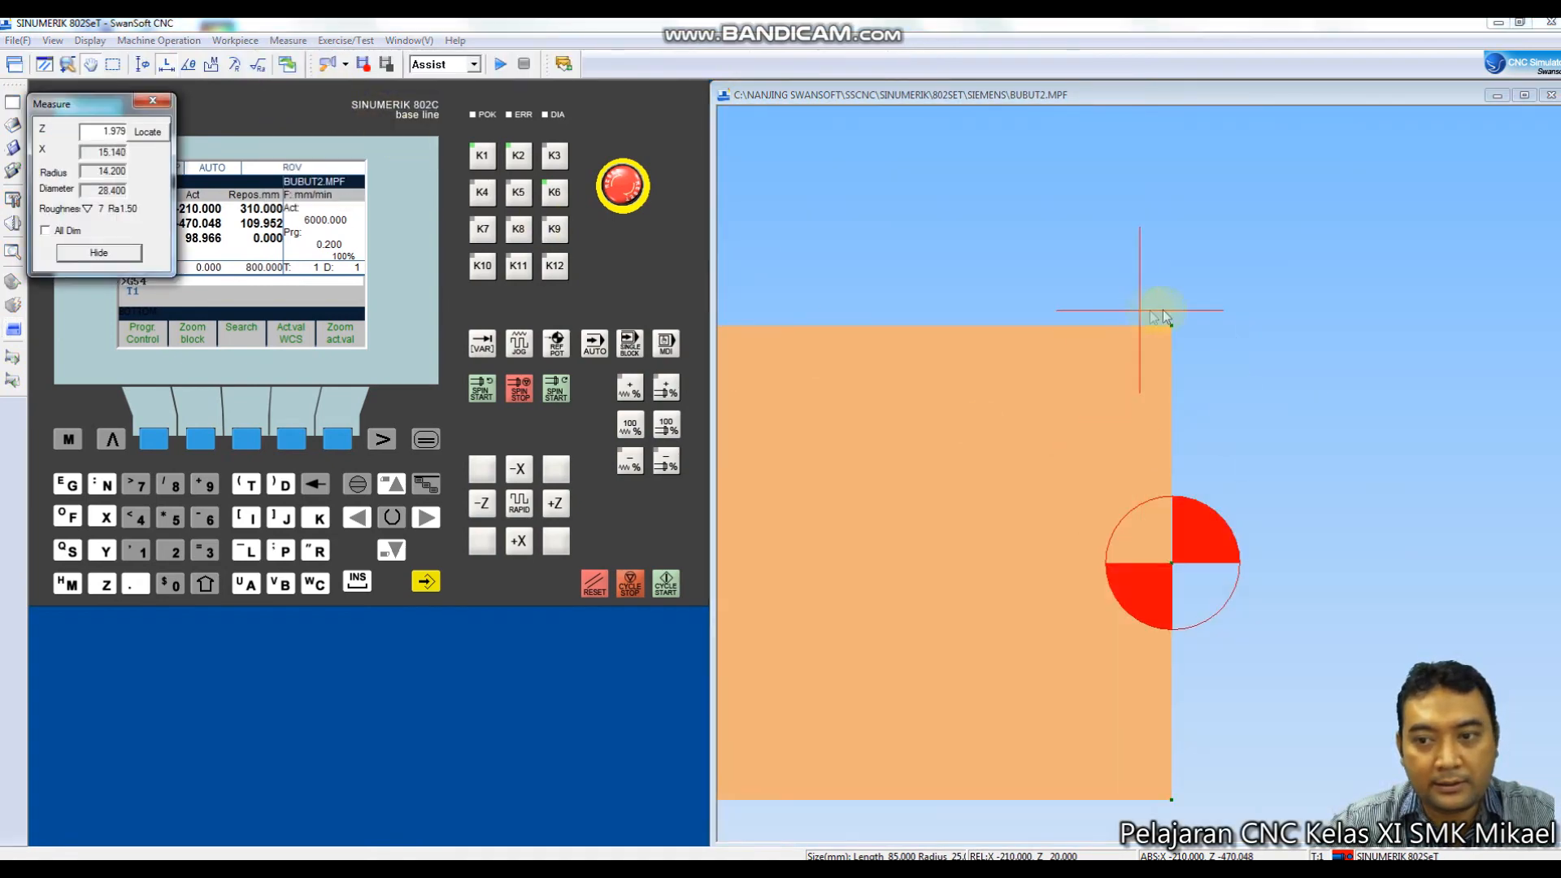
left_click(1121, 332)
scroll(1174, 299, "down", 10)
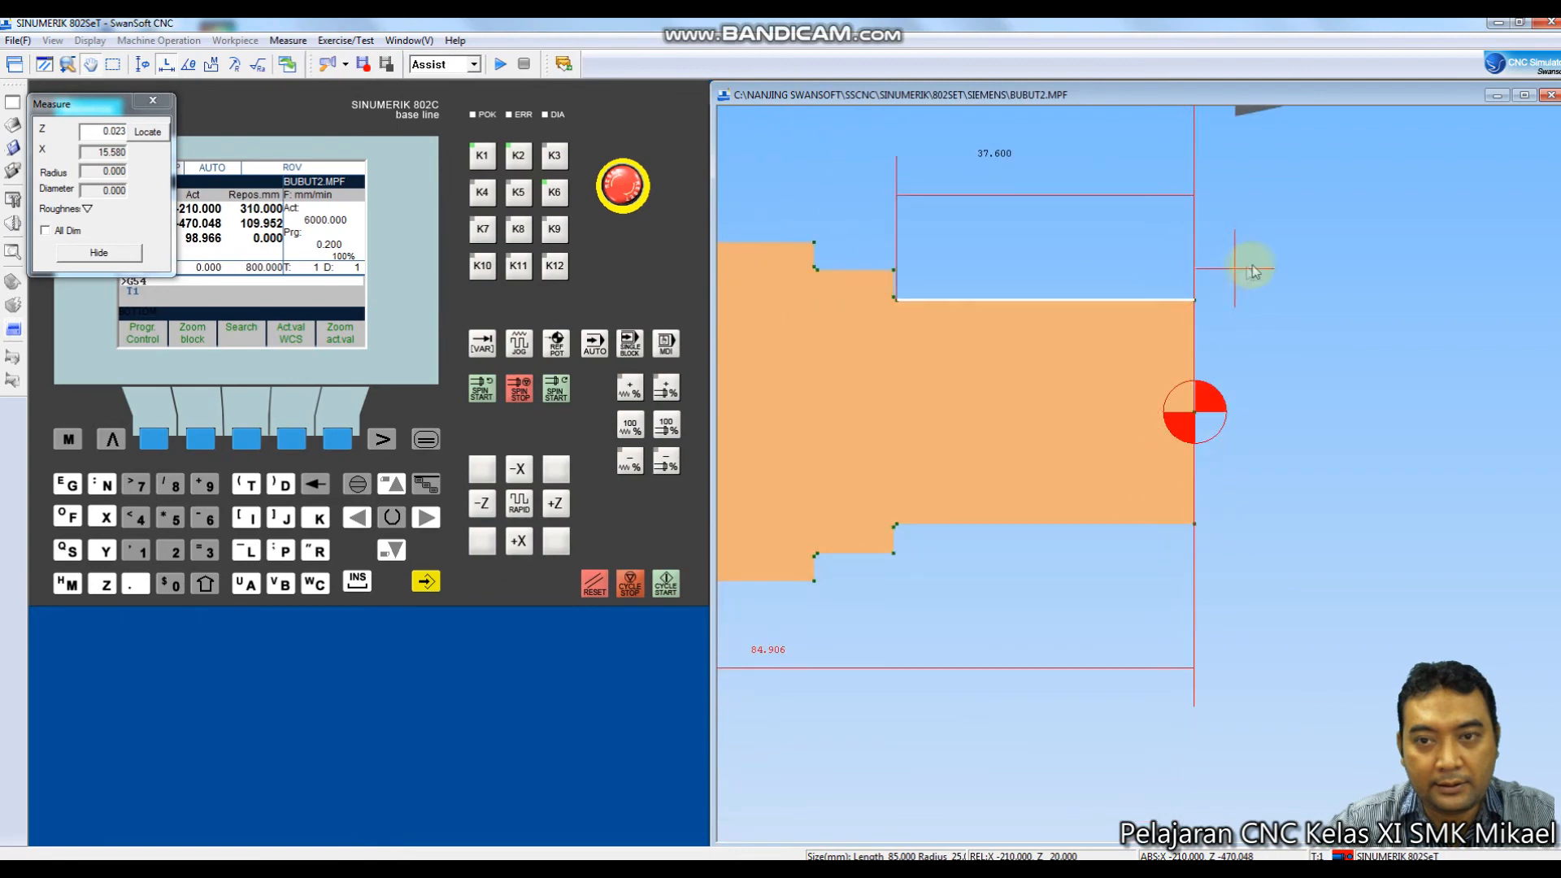
scroll(1259, 272, "down", 1)
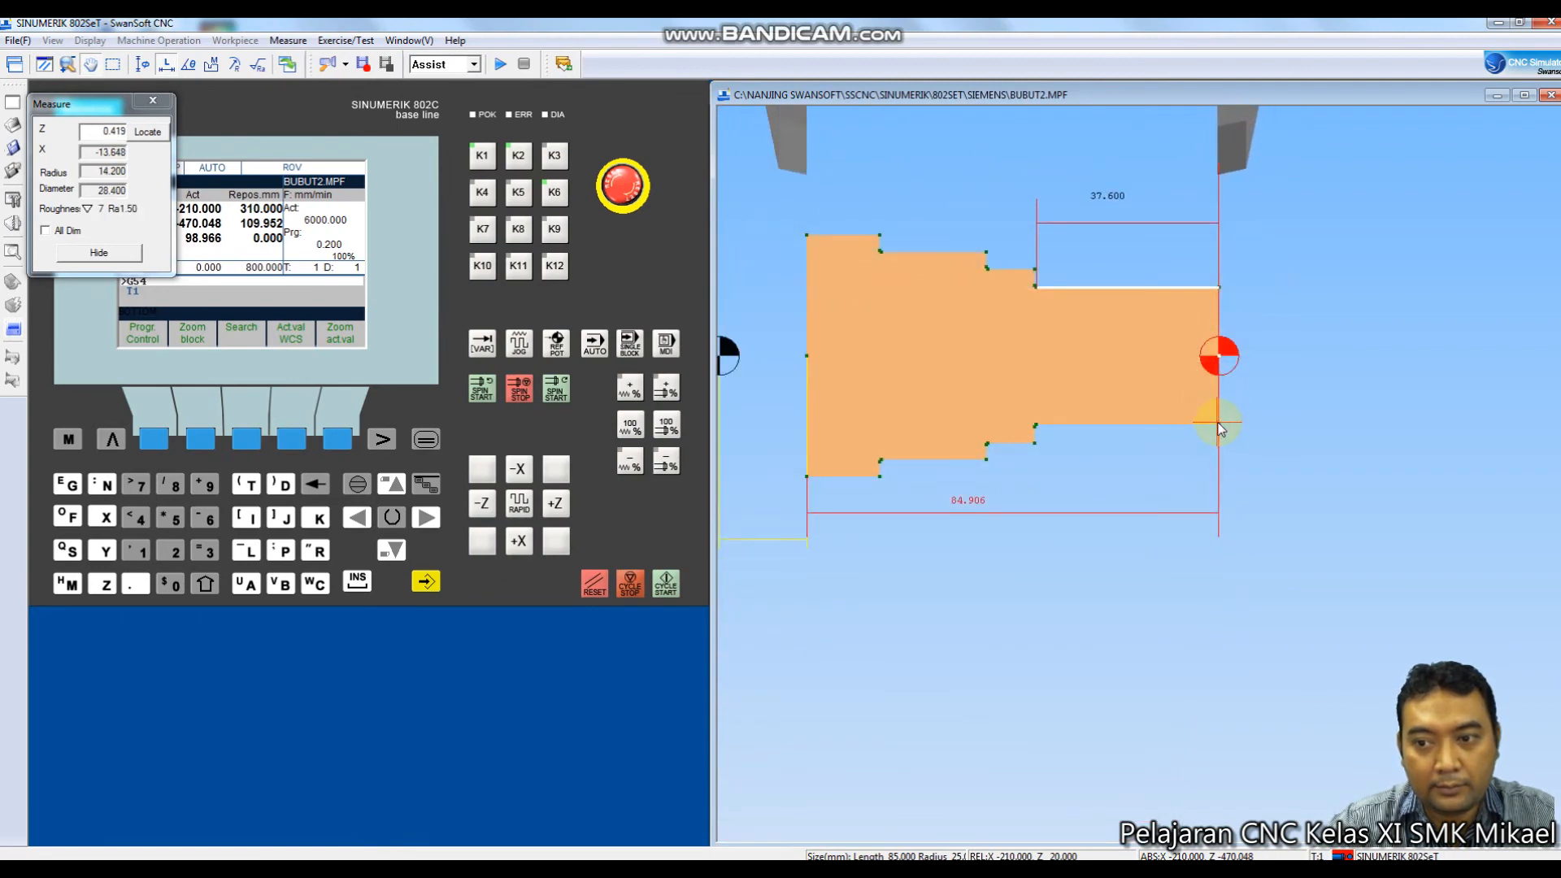
left_click(1036, 277)
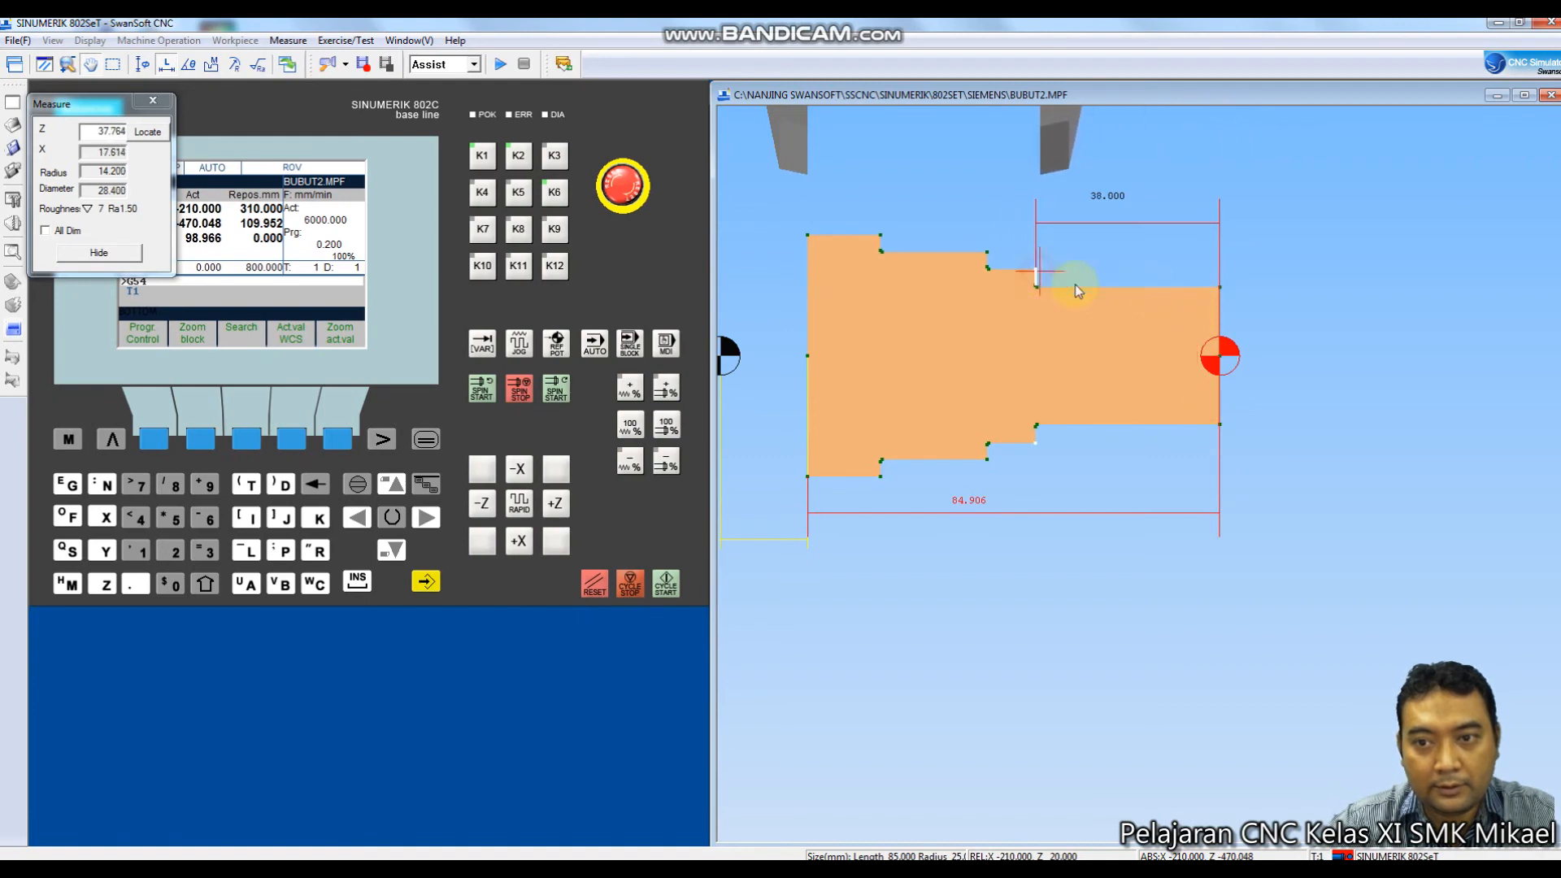
left_click(1218, 288)
Measure the distances from the front face to the second and third shoulders, and exit measuring.
left_click(986, 252)
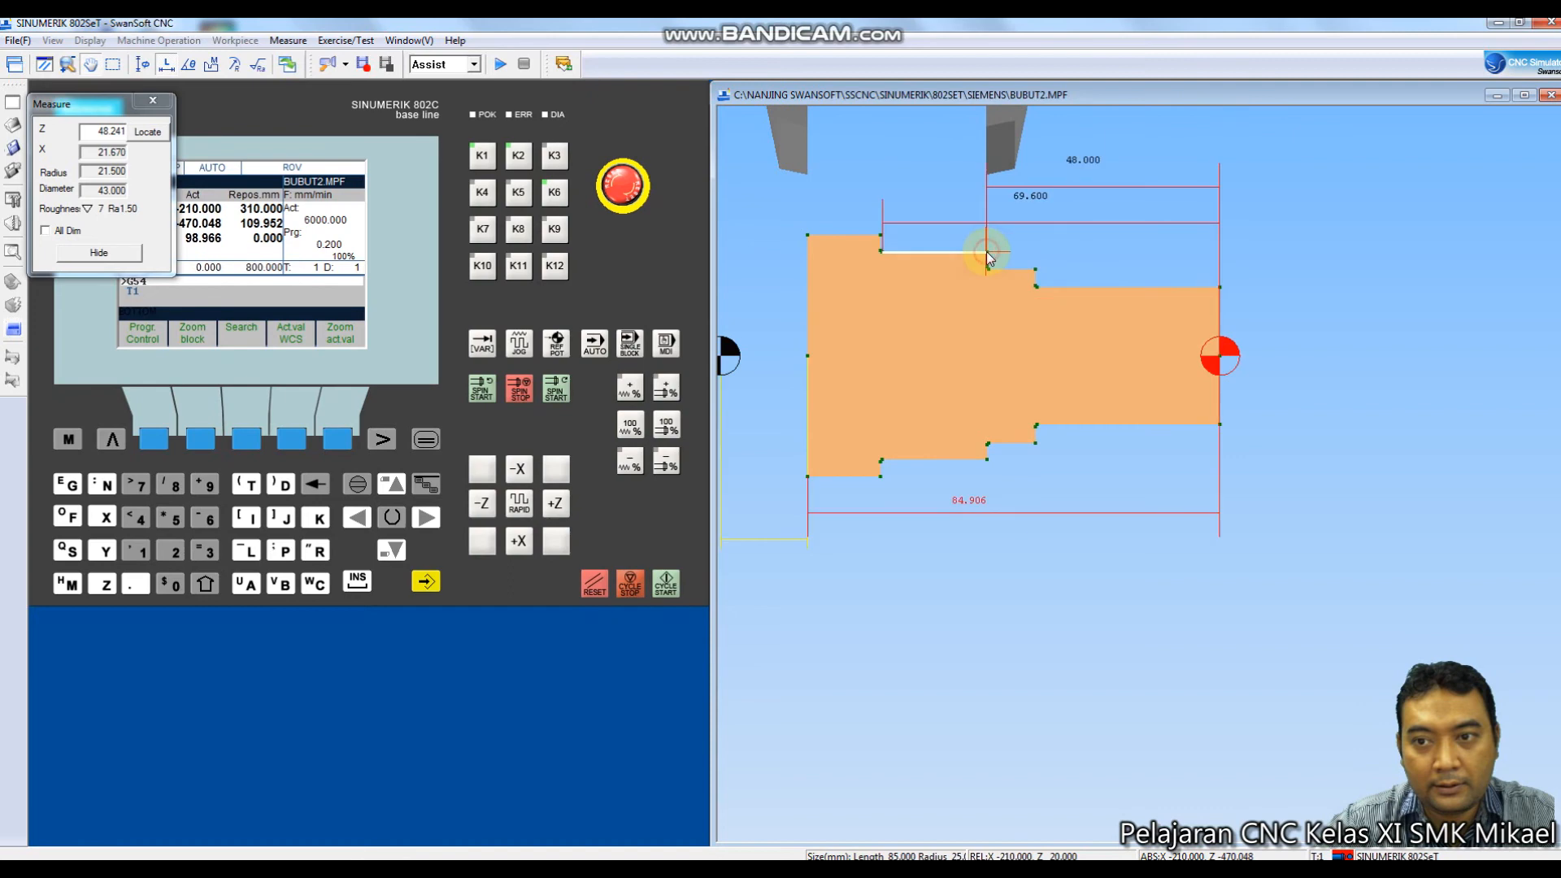
left_click(1221, 286)
left_click(883, 239)
left_click(986, 252)
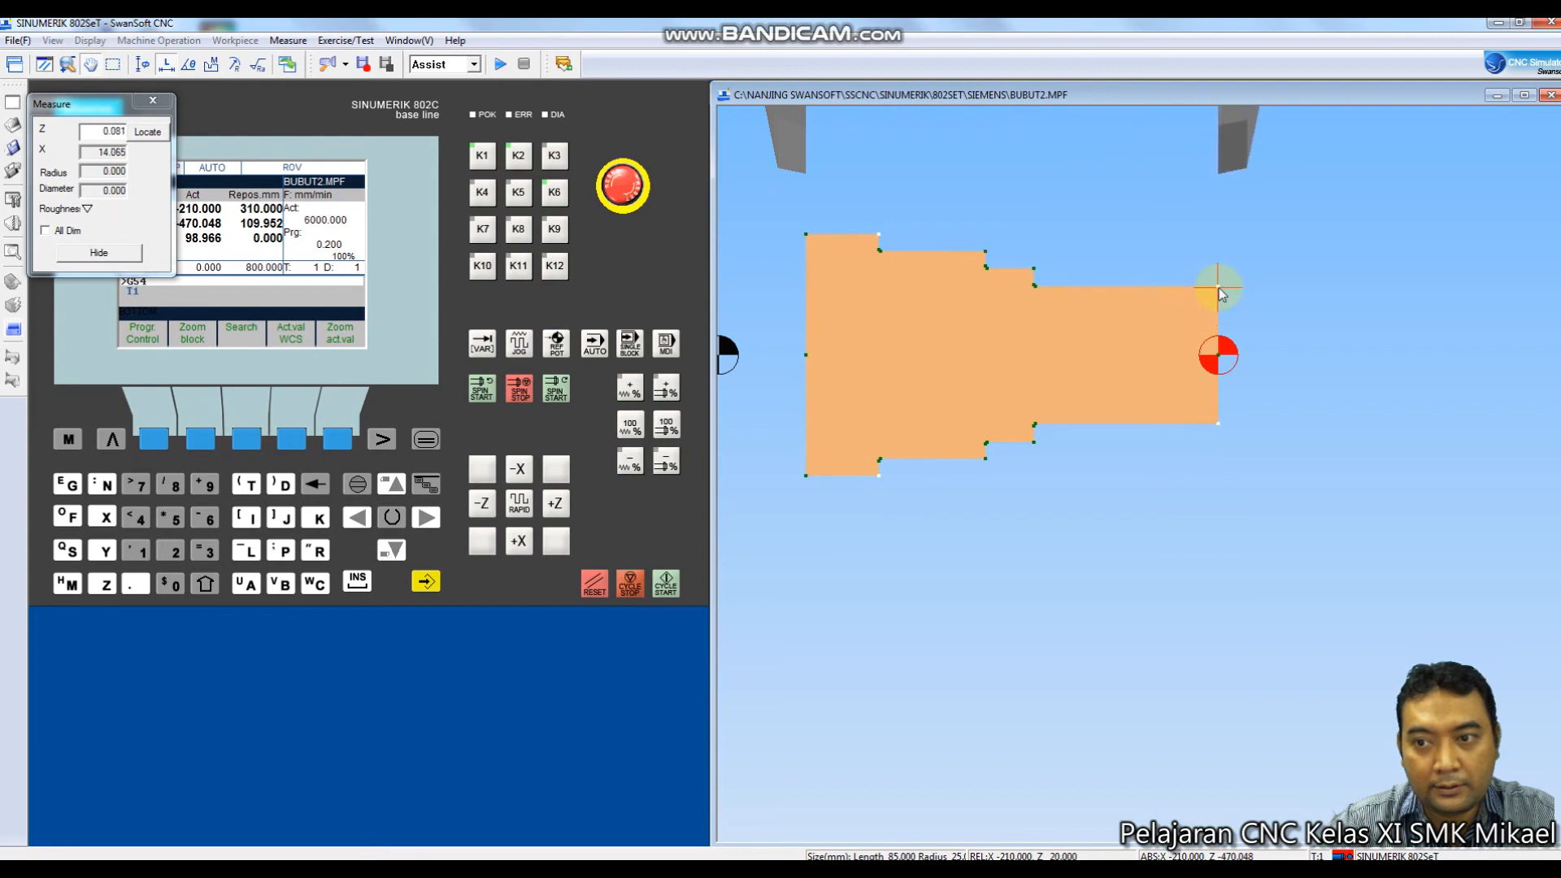
left_click(875, 240)
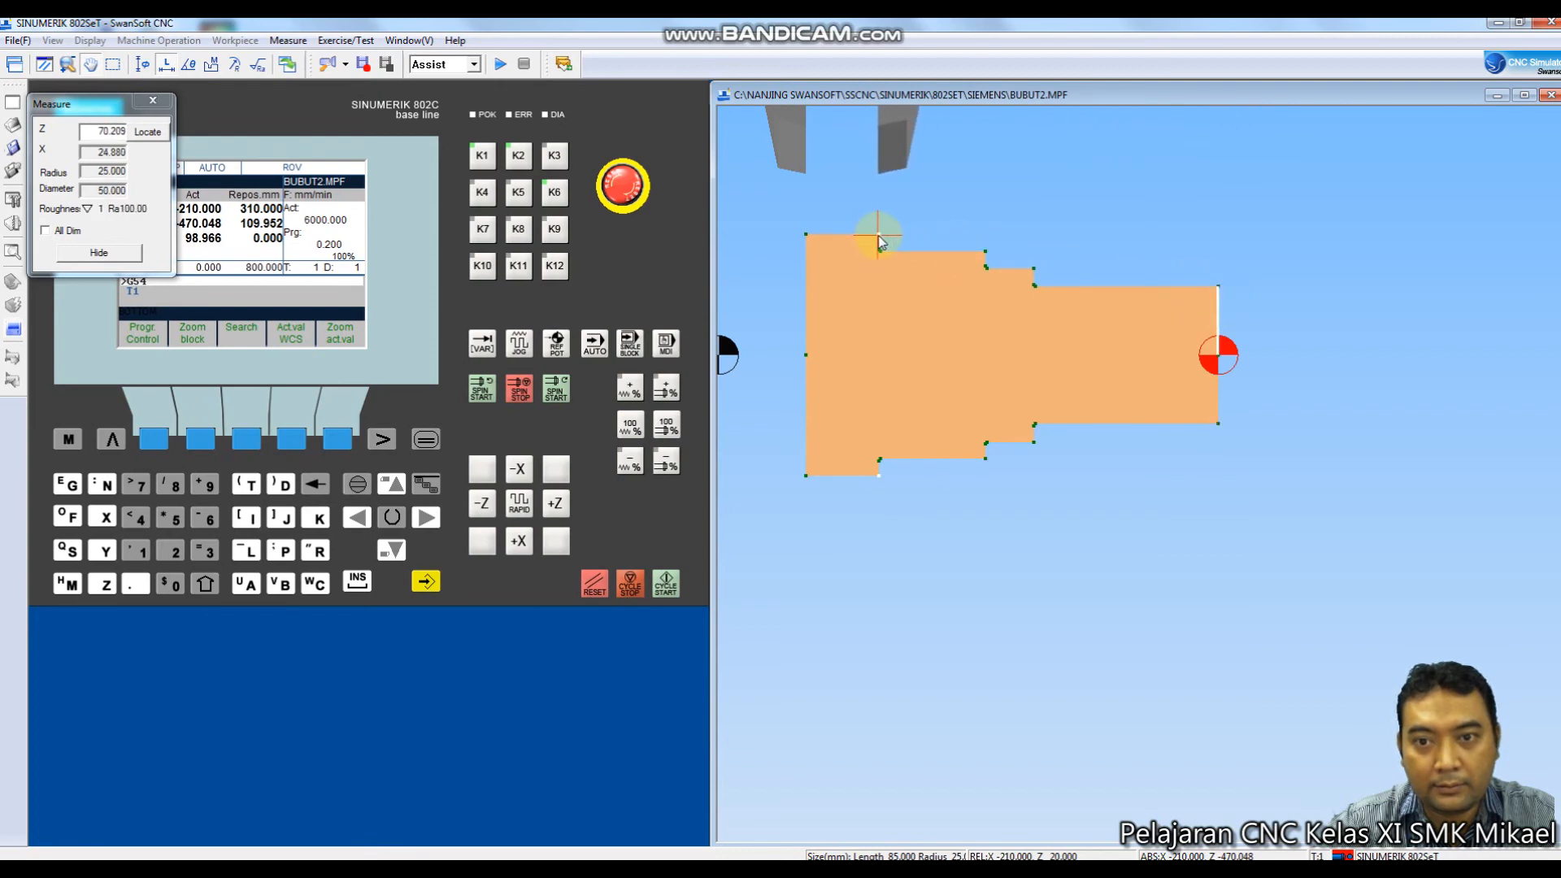
left_click(879, 237)
scroll(1066, 407, "down", 4)
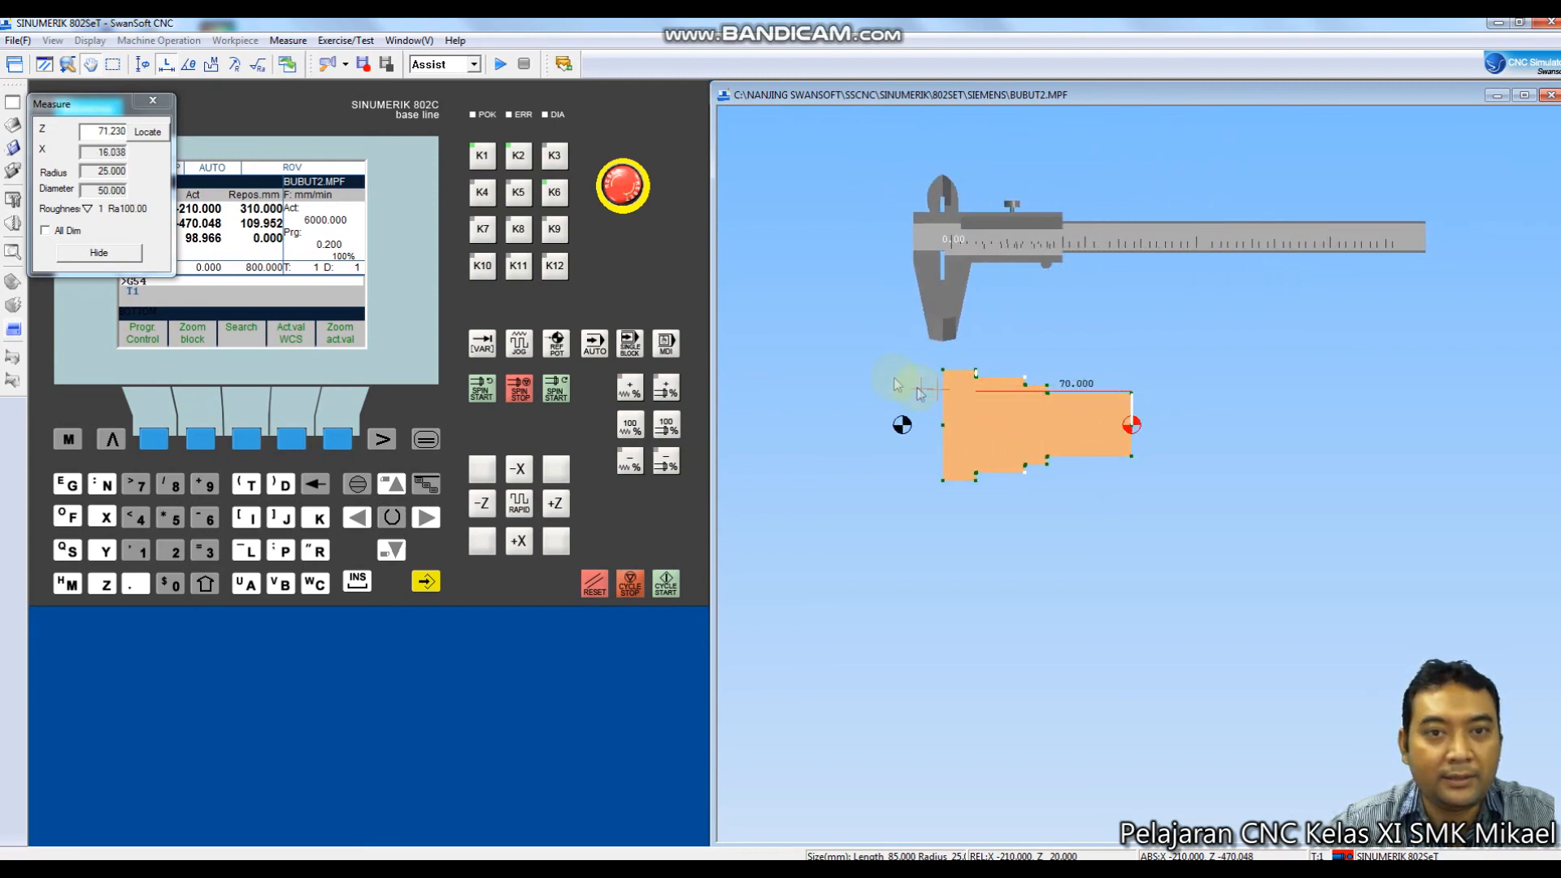
left_click(288, 40)
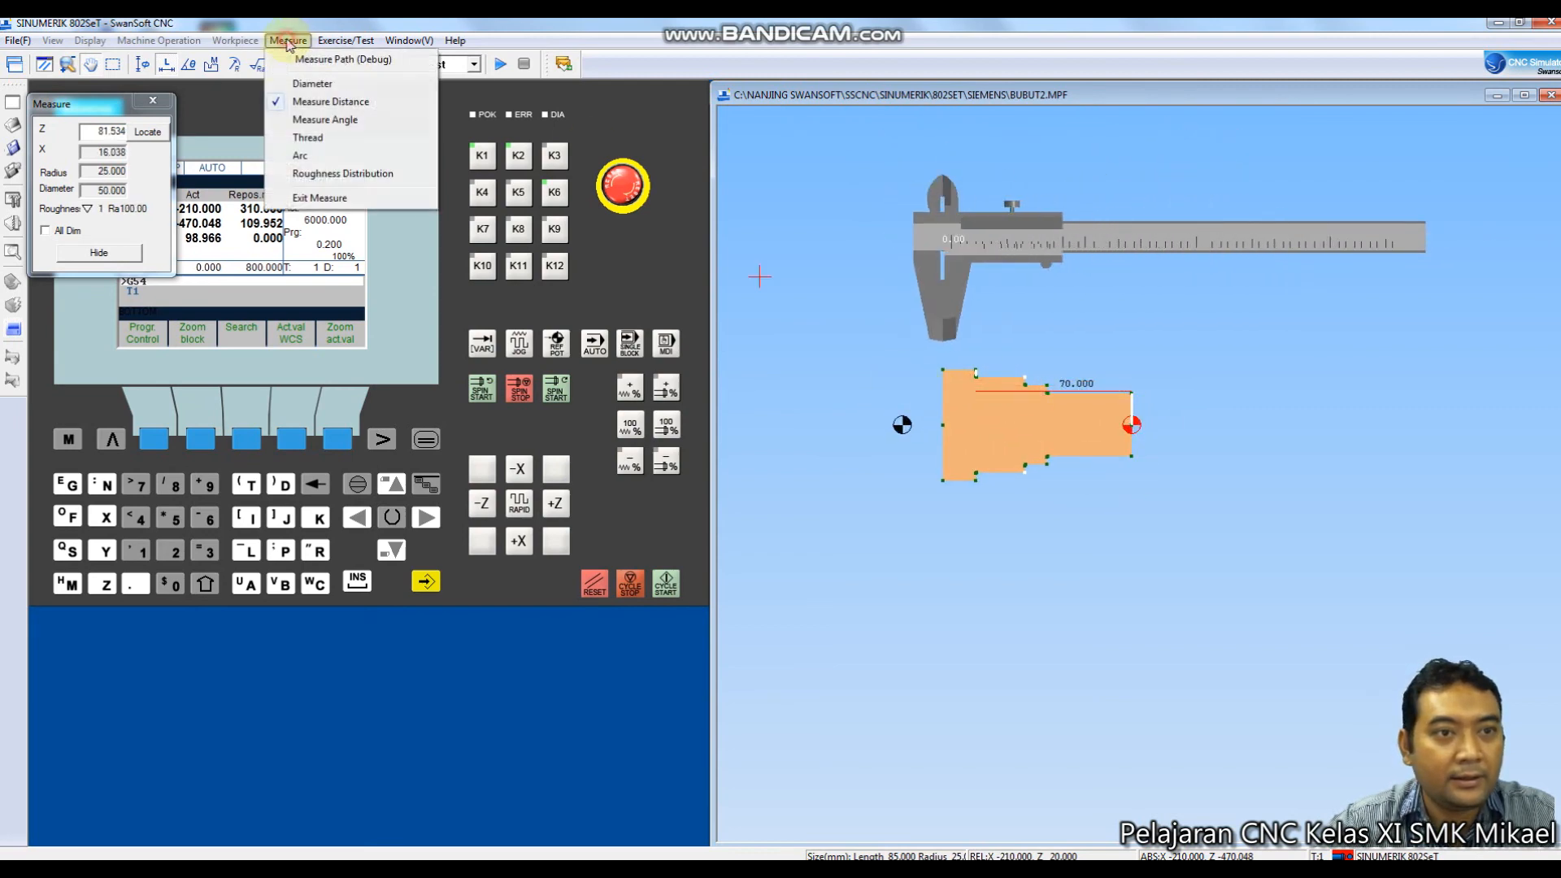
left_click(308, 198)
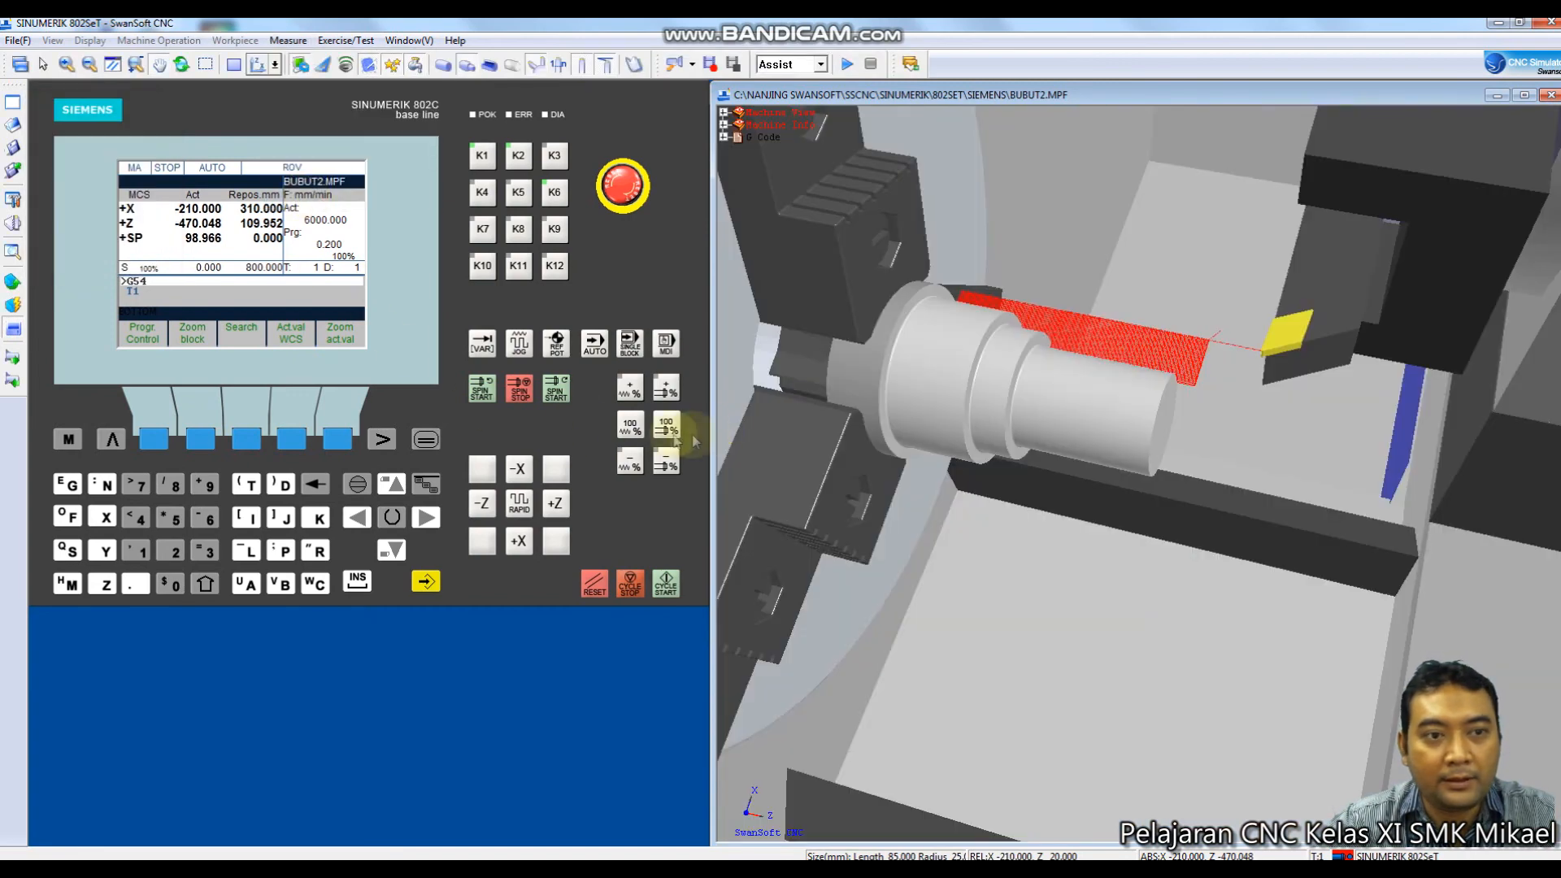
Open the main program BUBUT2.MPF, review its cycle parameters and close it.
left_click(425, 439)
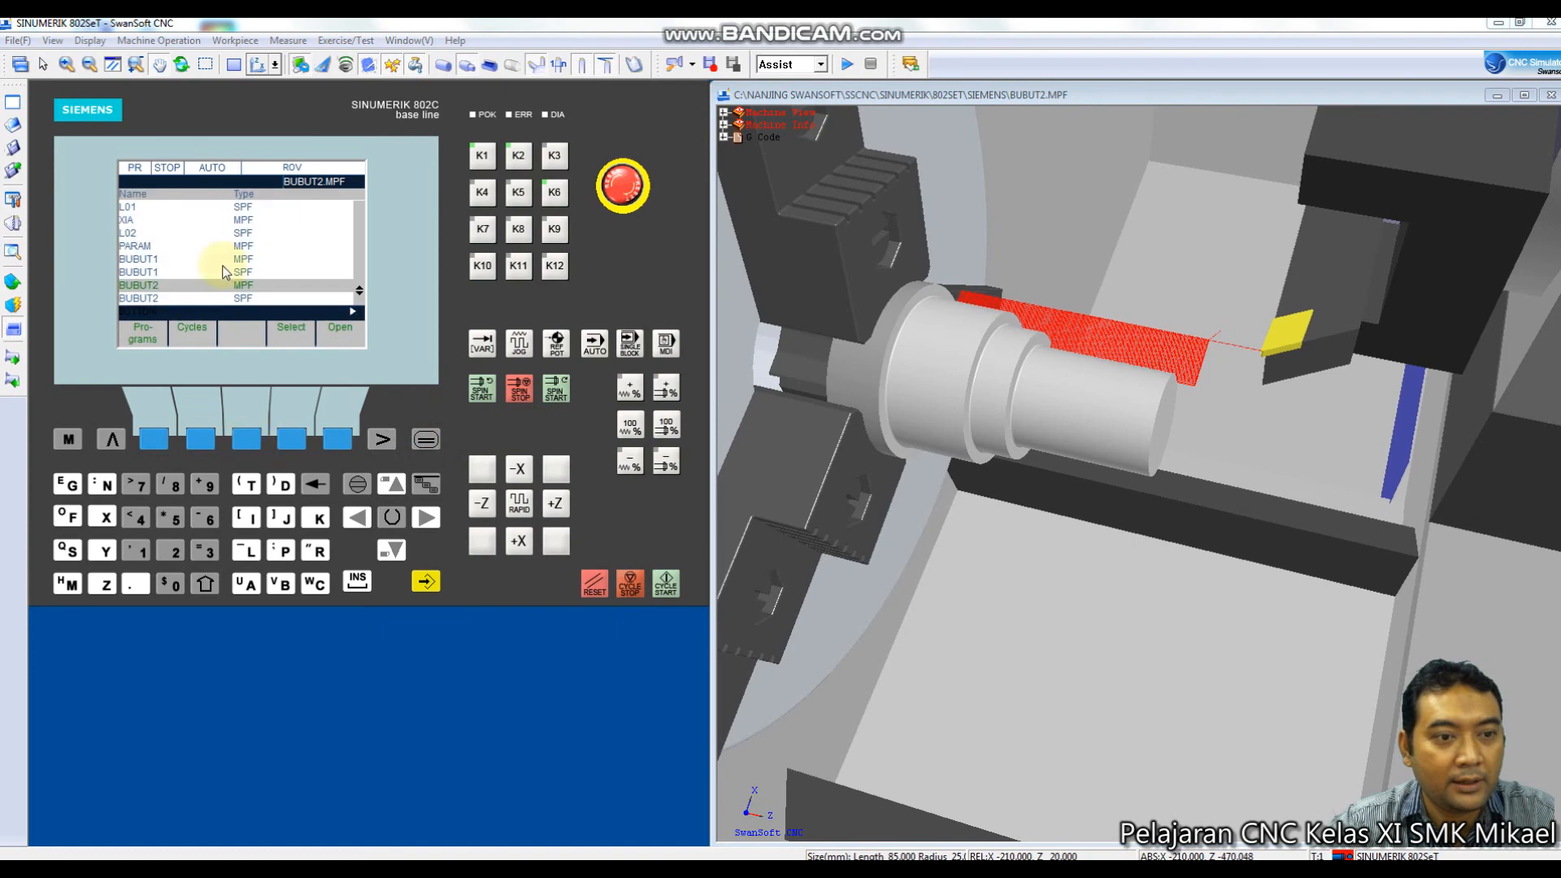
left_click(338, 446)
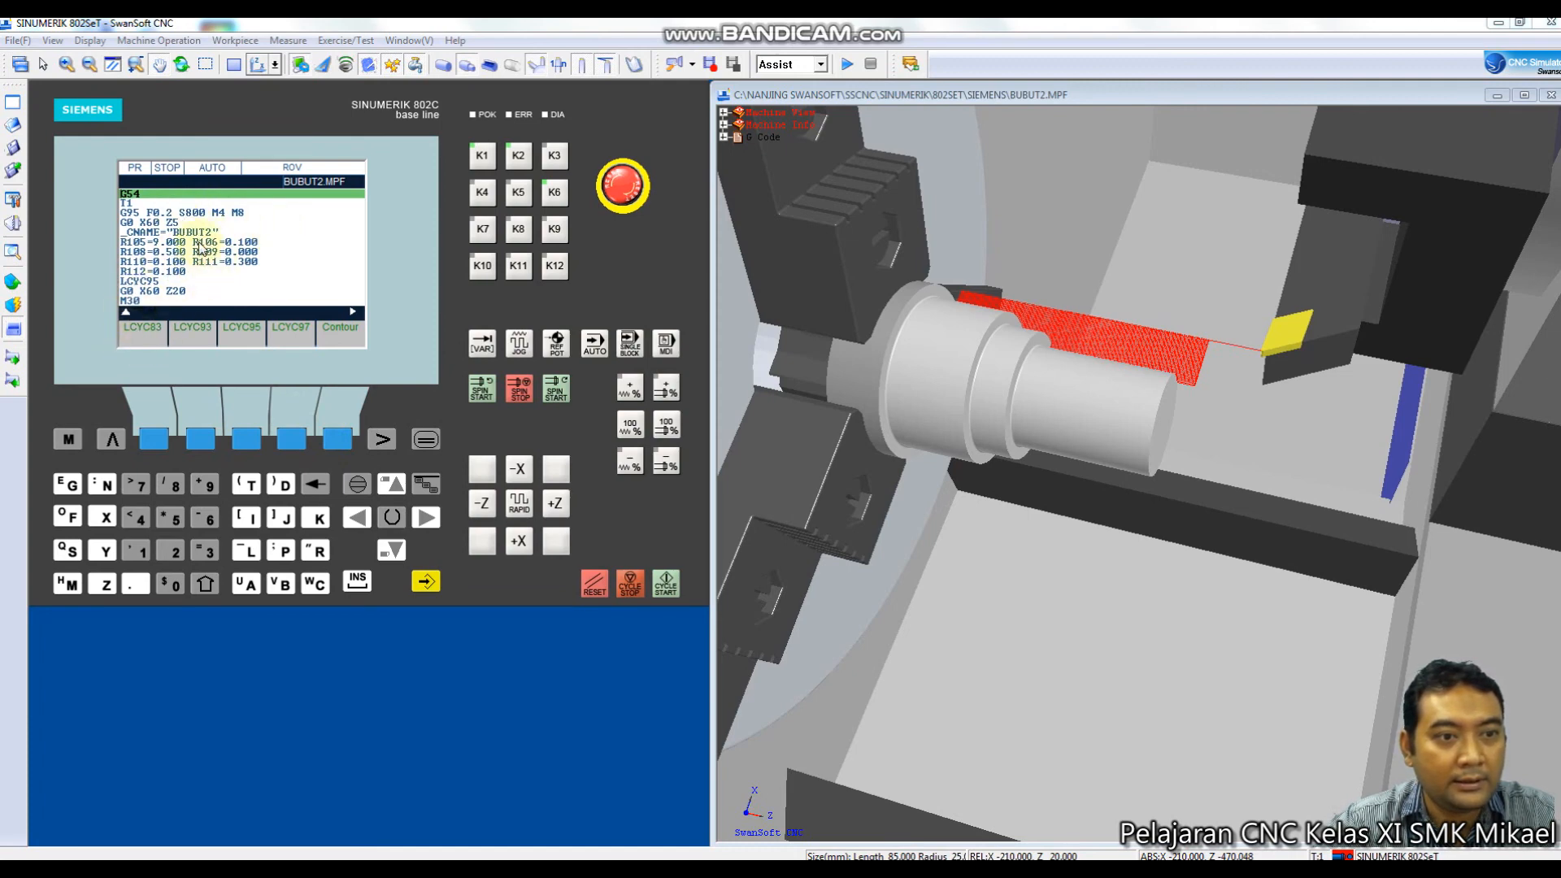
left_click(384, 441)
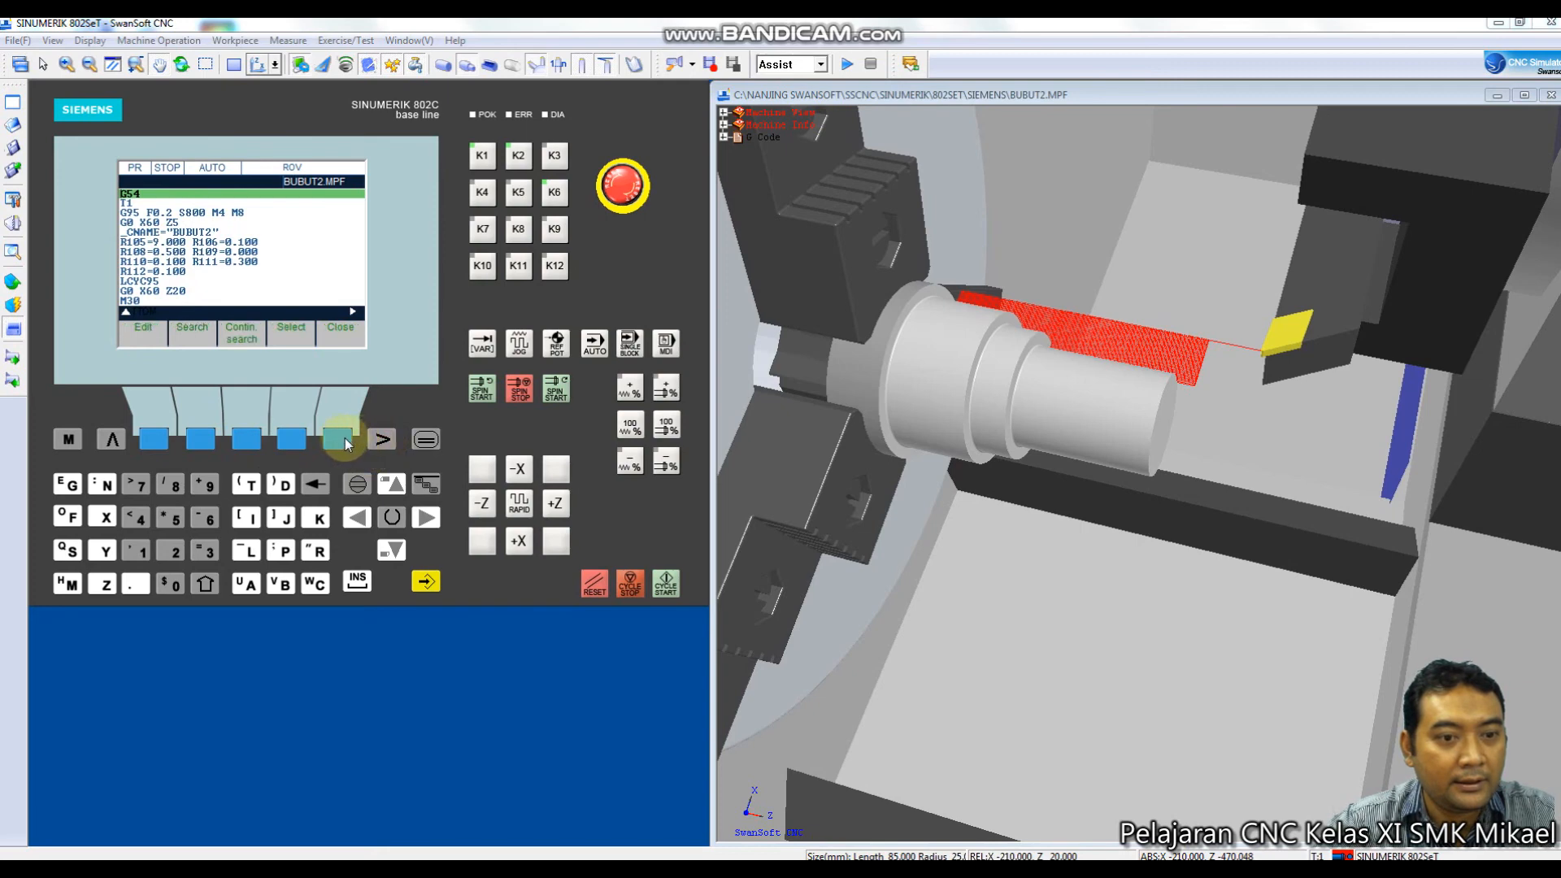
left_click(346, 443)
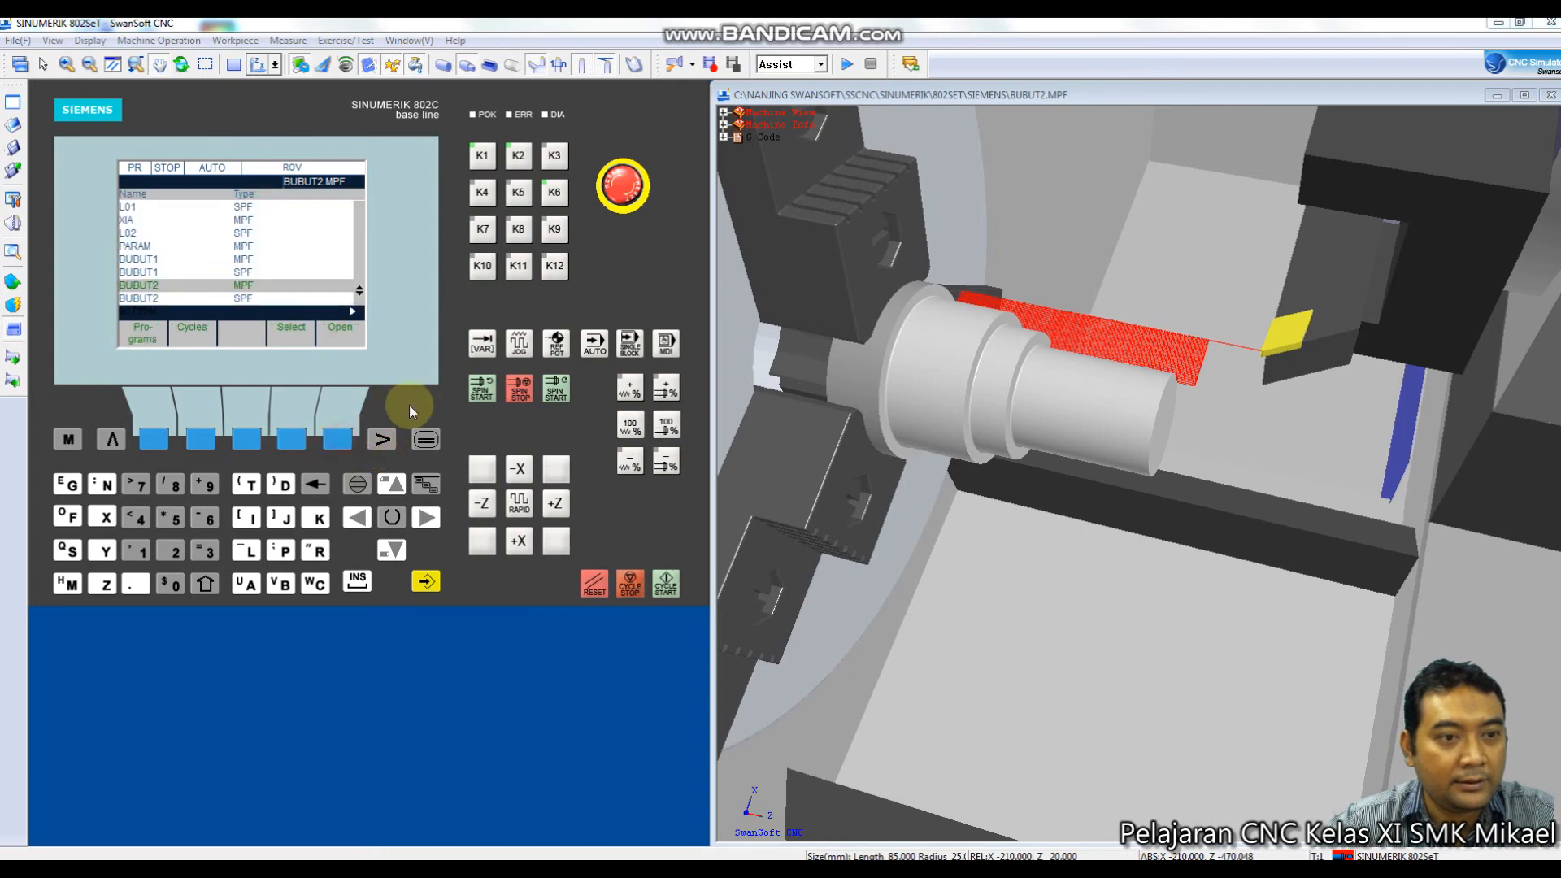
Return to the machine position display, run BUBUT2.MPF again in automatic mode and follow the machining in 2D view.
left_click(69, 440)
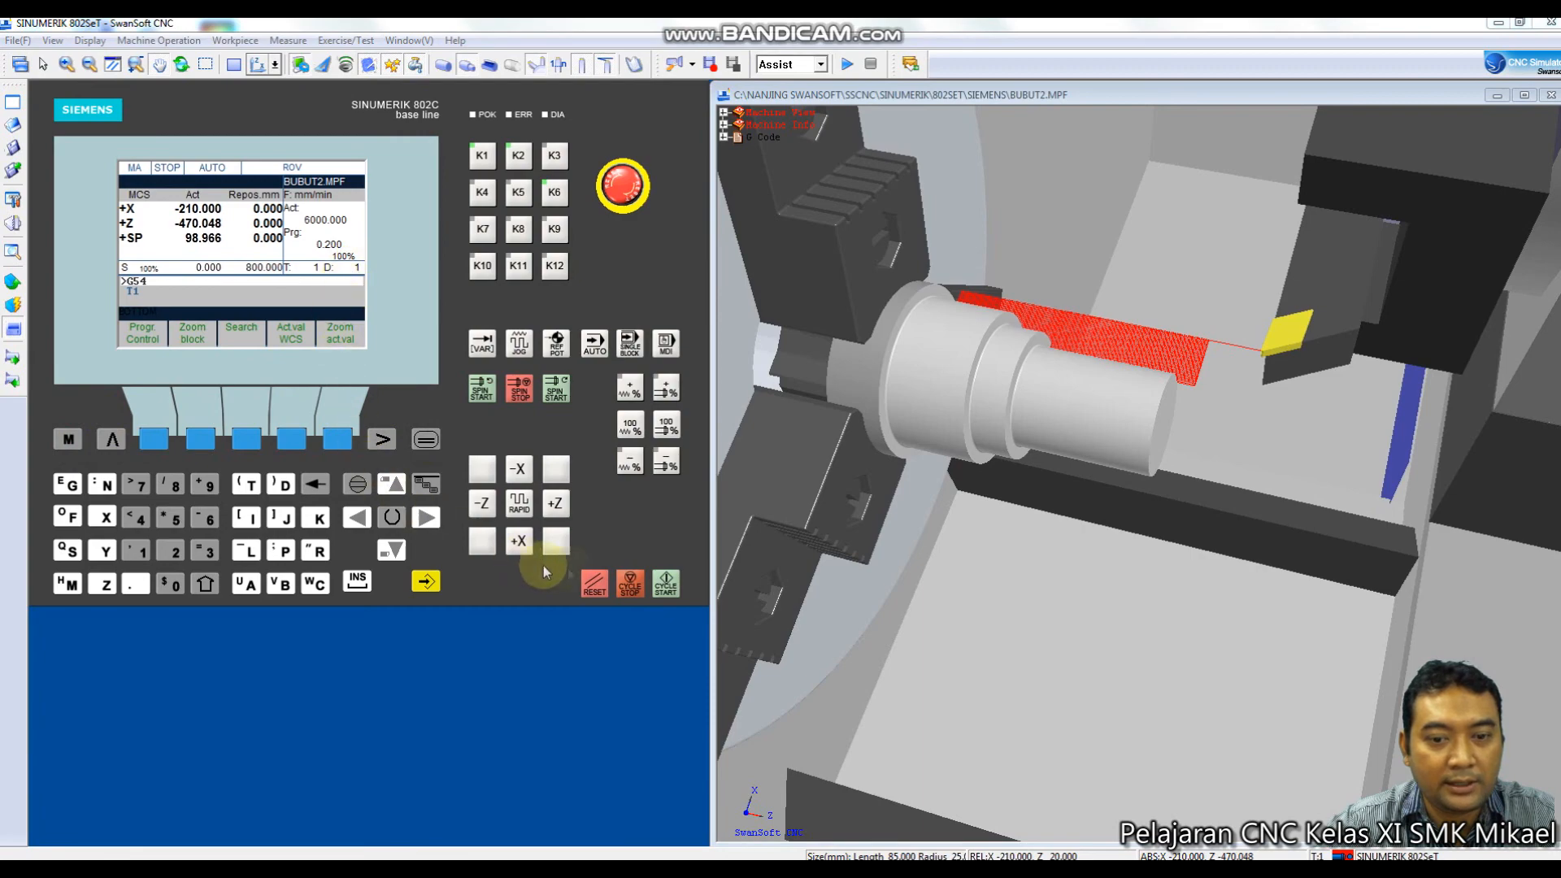
left_click(666, 586)
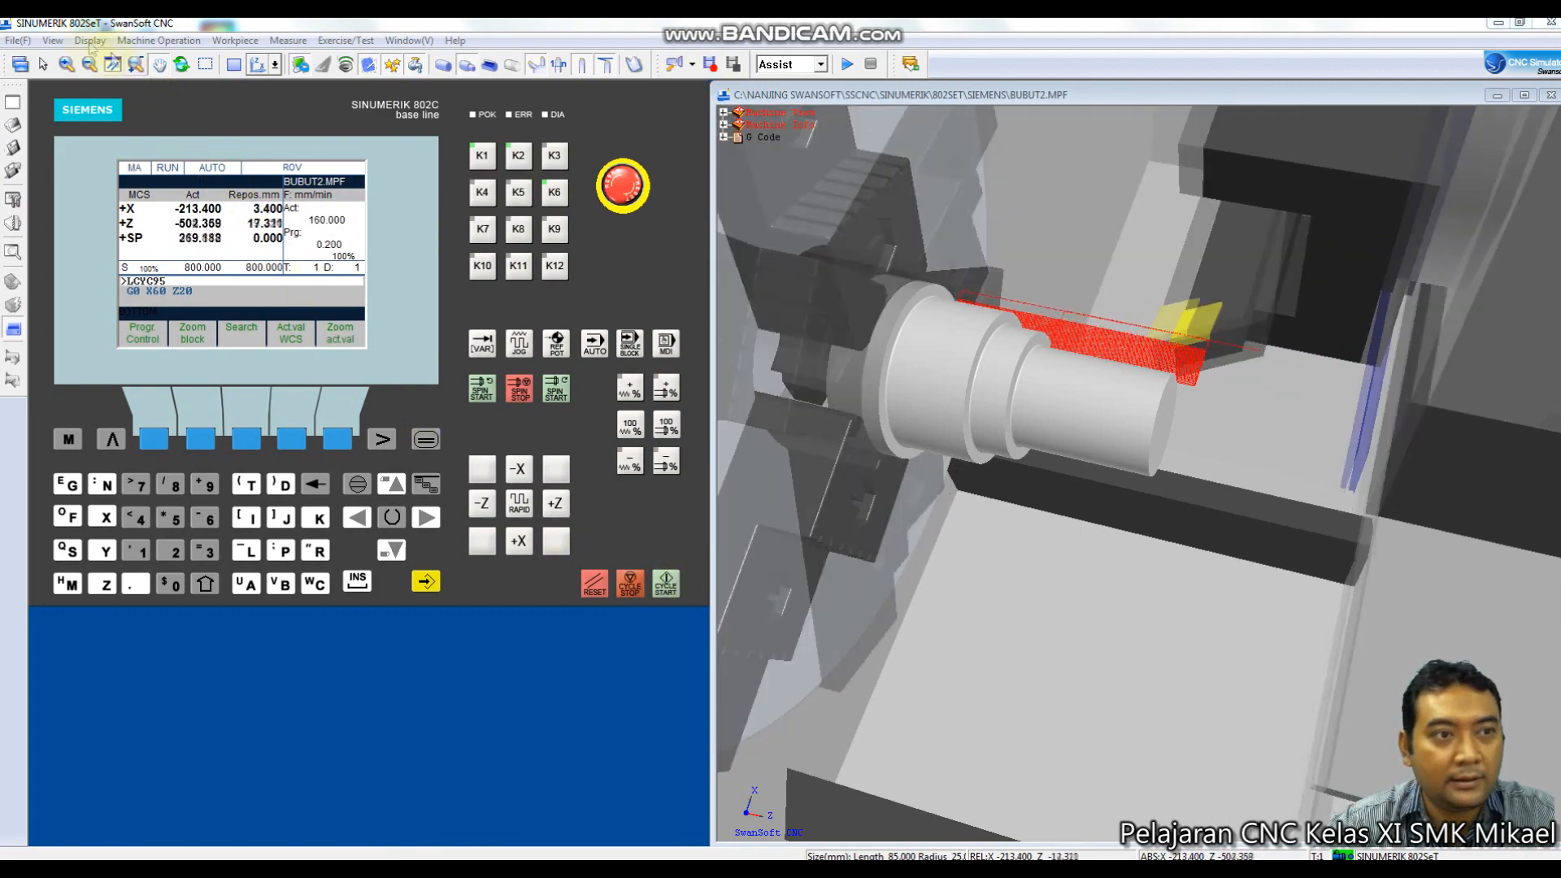
left_click(52, 40)
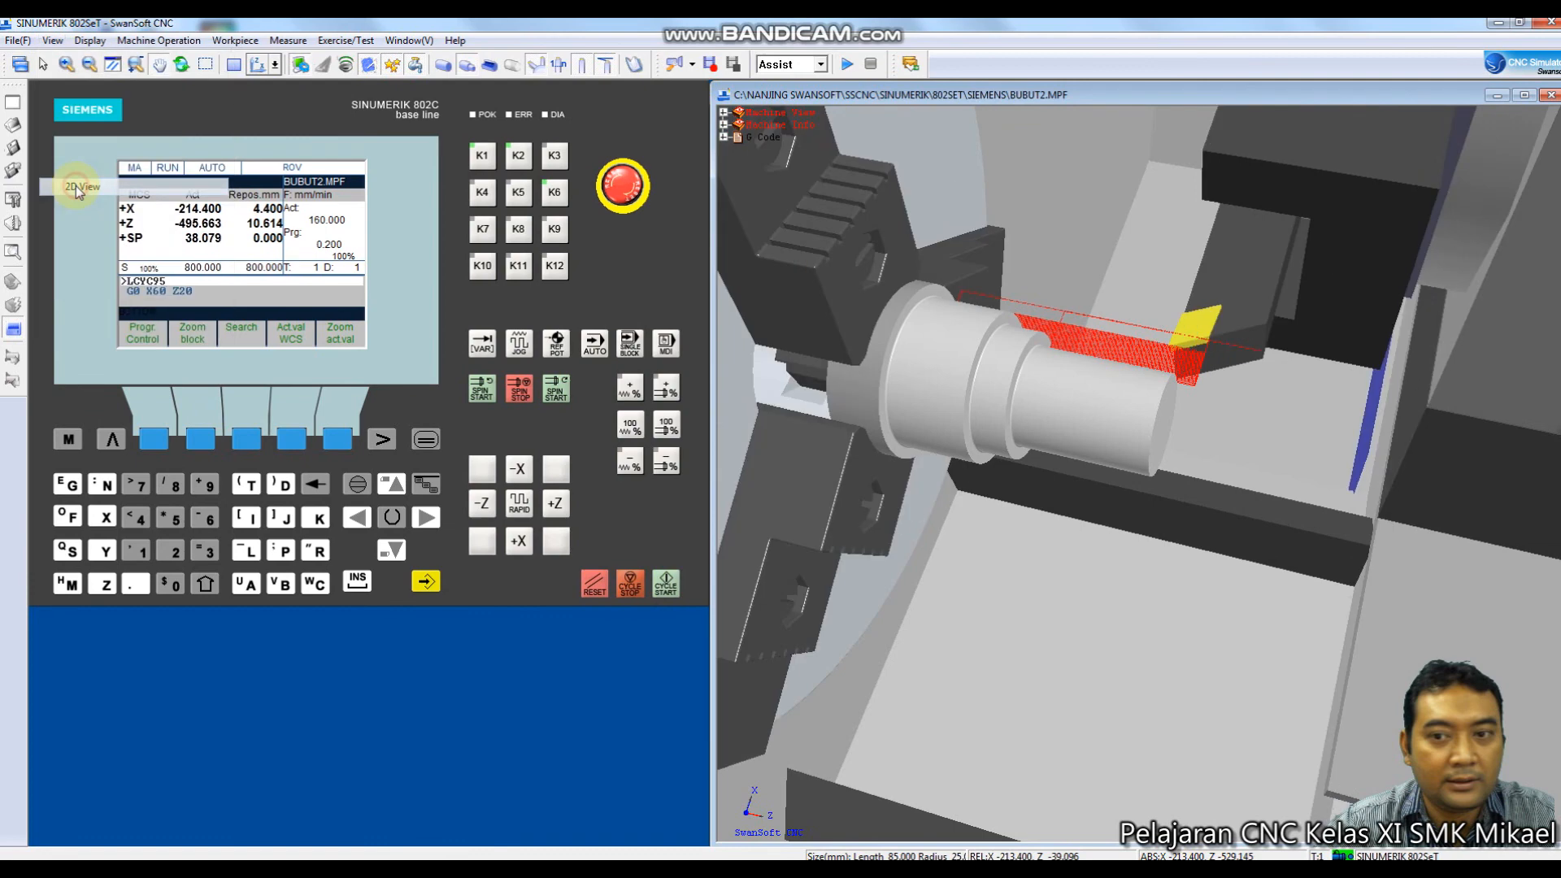
left_click(76, 187)
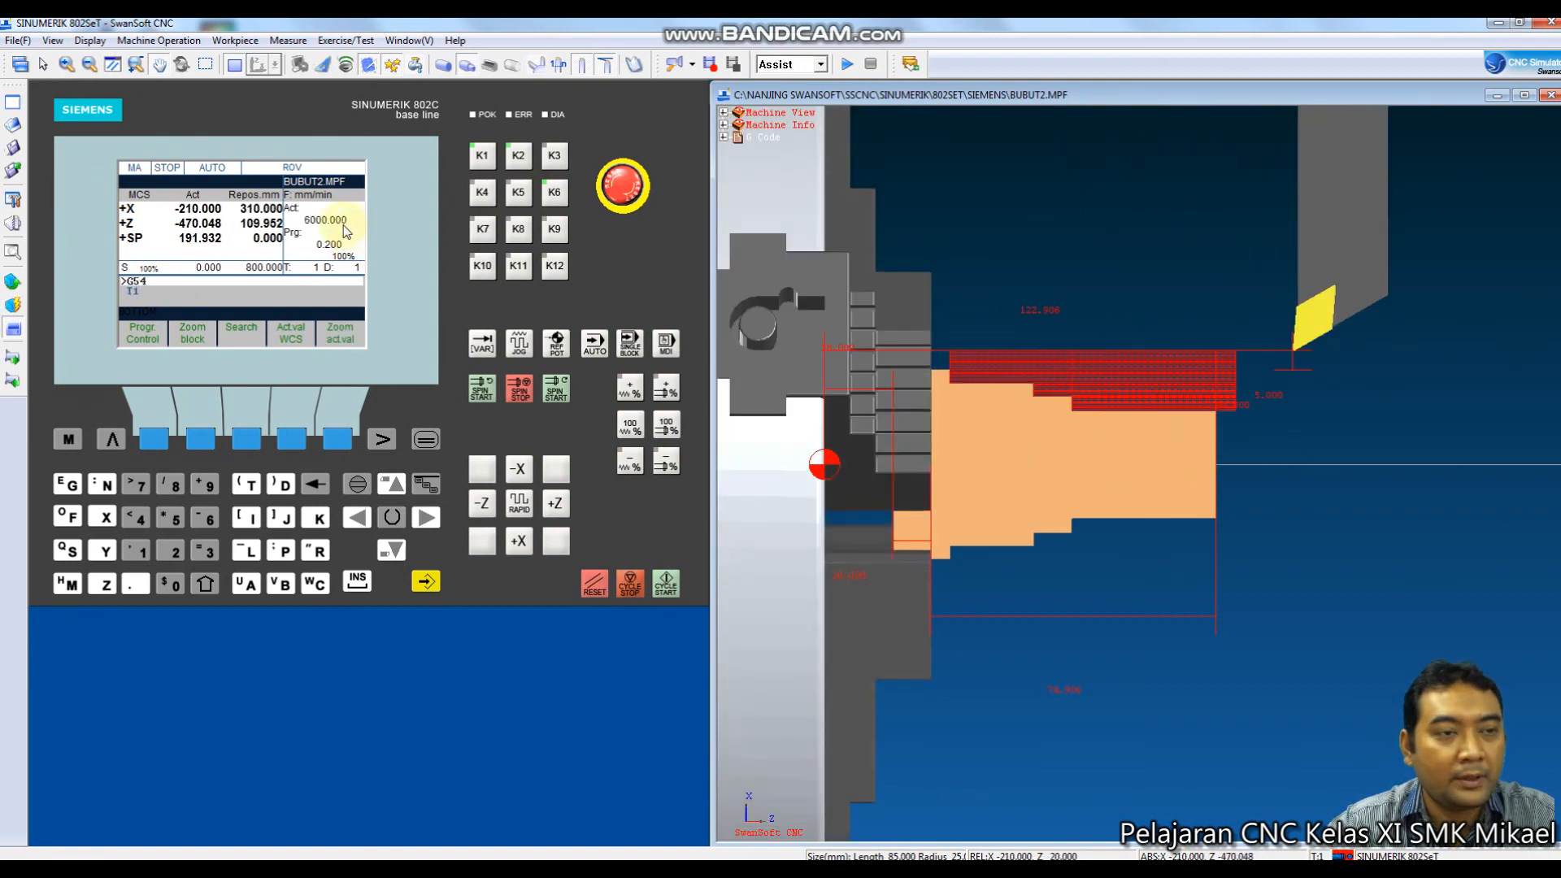
Turn off the 2D view and examine the stepped workpiece in 3D.
left_click(52, 40)
left_click(83, 186)
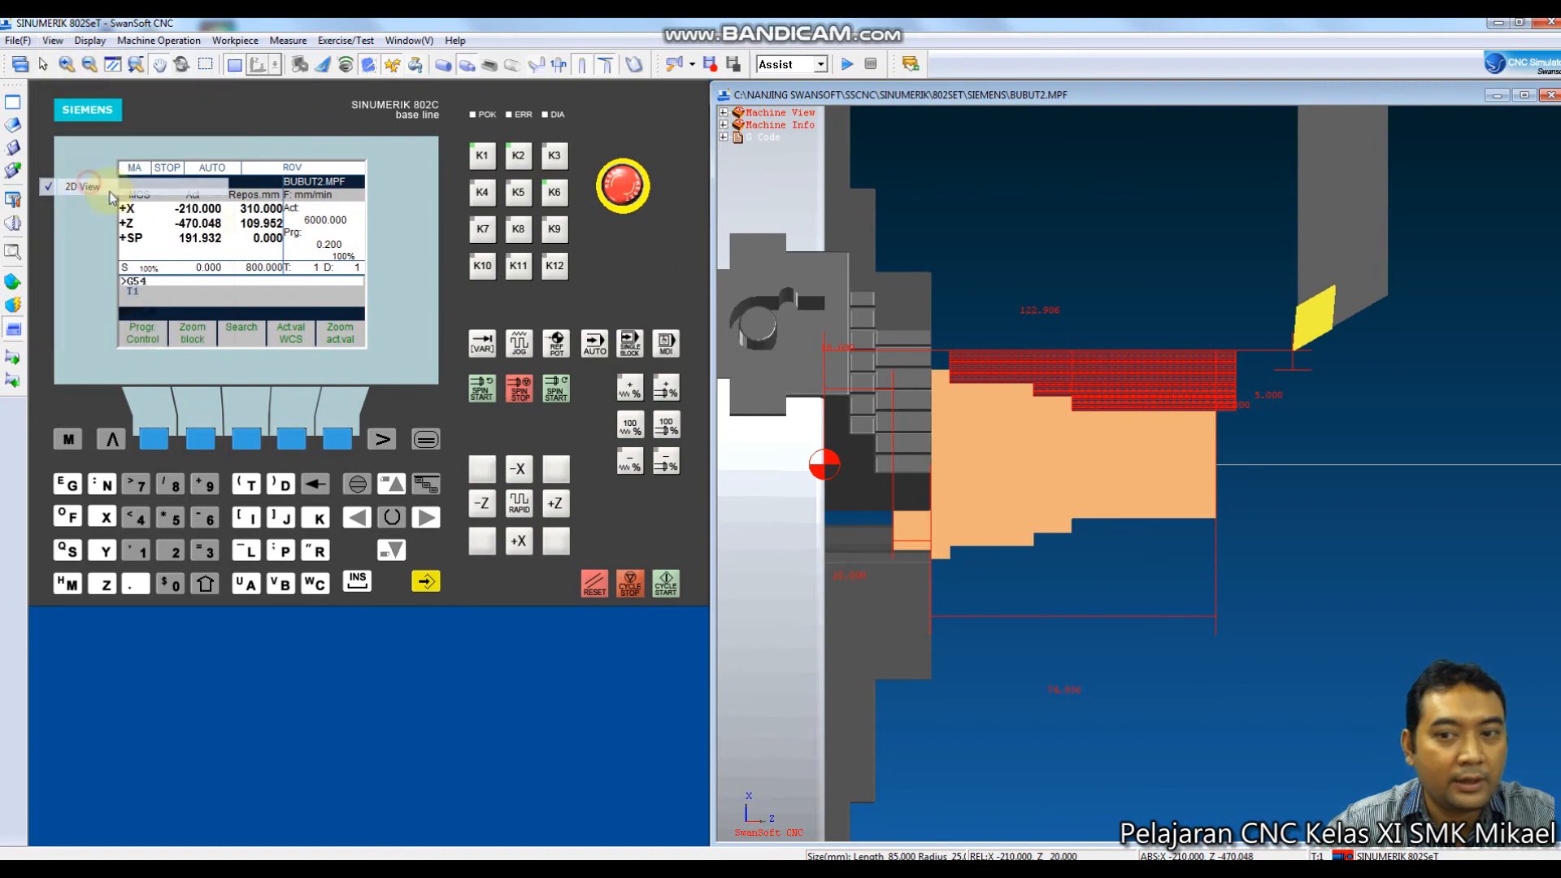
left_click_drag(1092, 331, 899, 302)
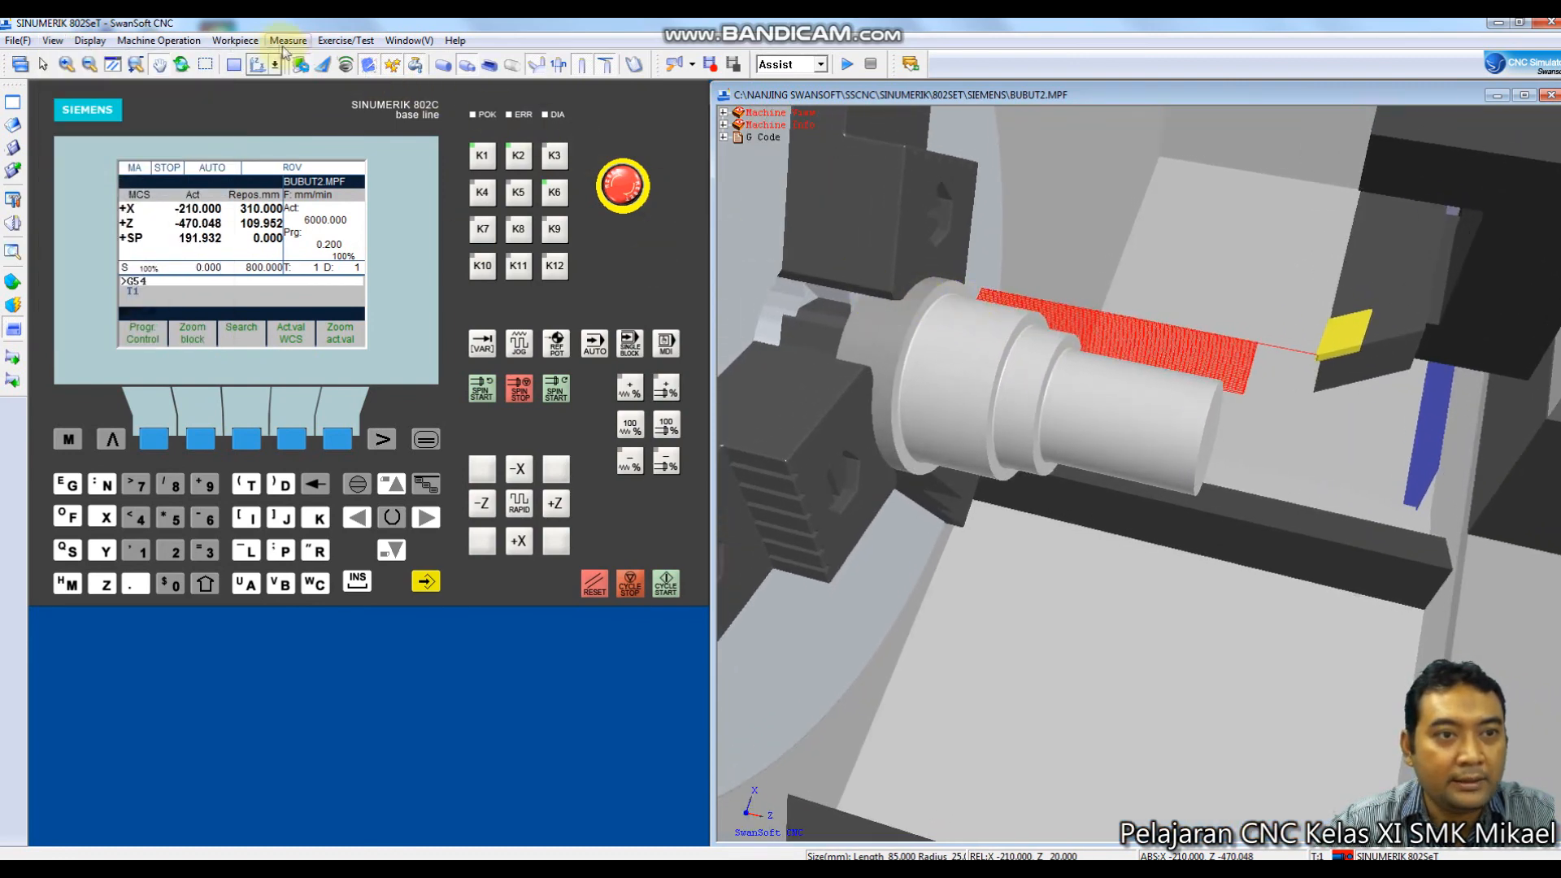
Replace the machined workpiece with a fresh blank of length 85 and diameter 50 in the workpiece setup.
left_click(236, 41)
left_click(257, 59)
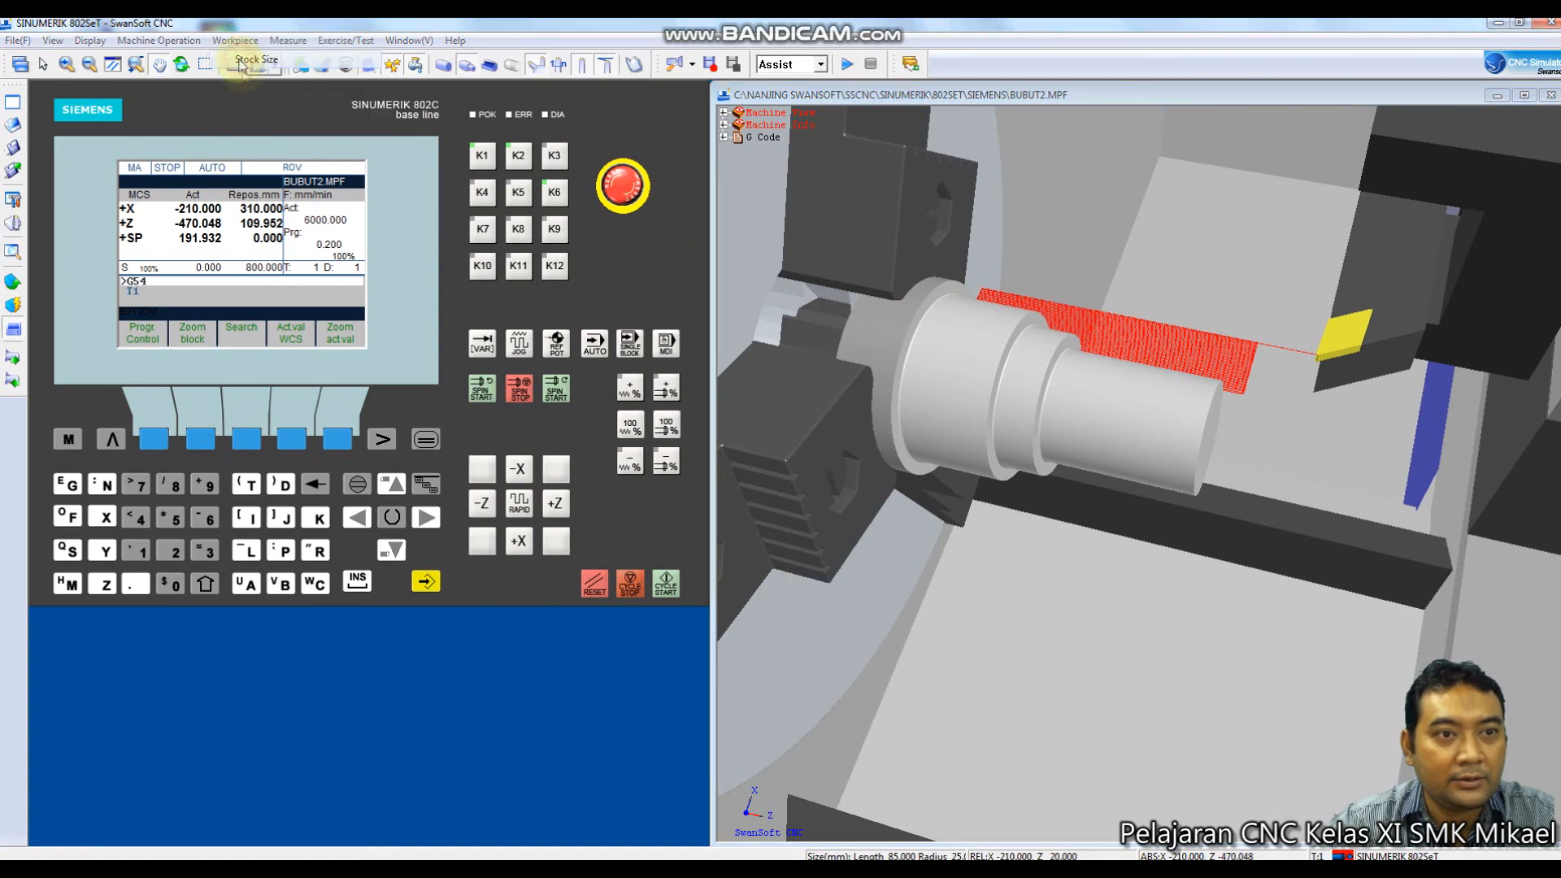
left_click(674, 213)
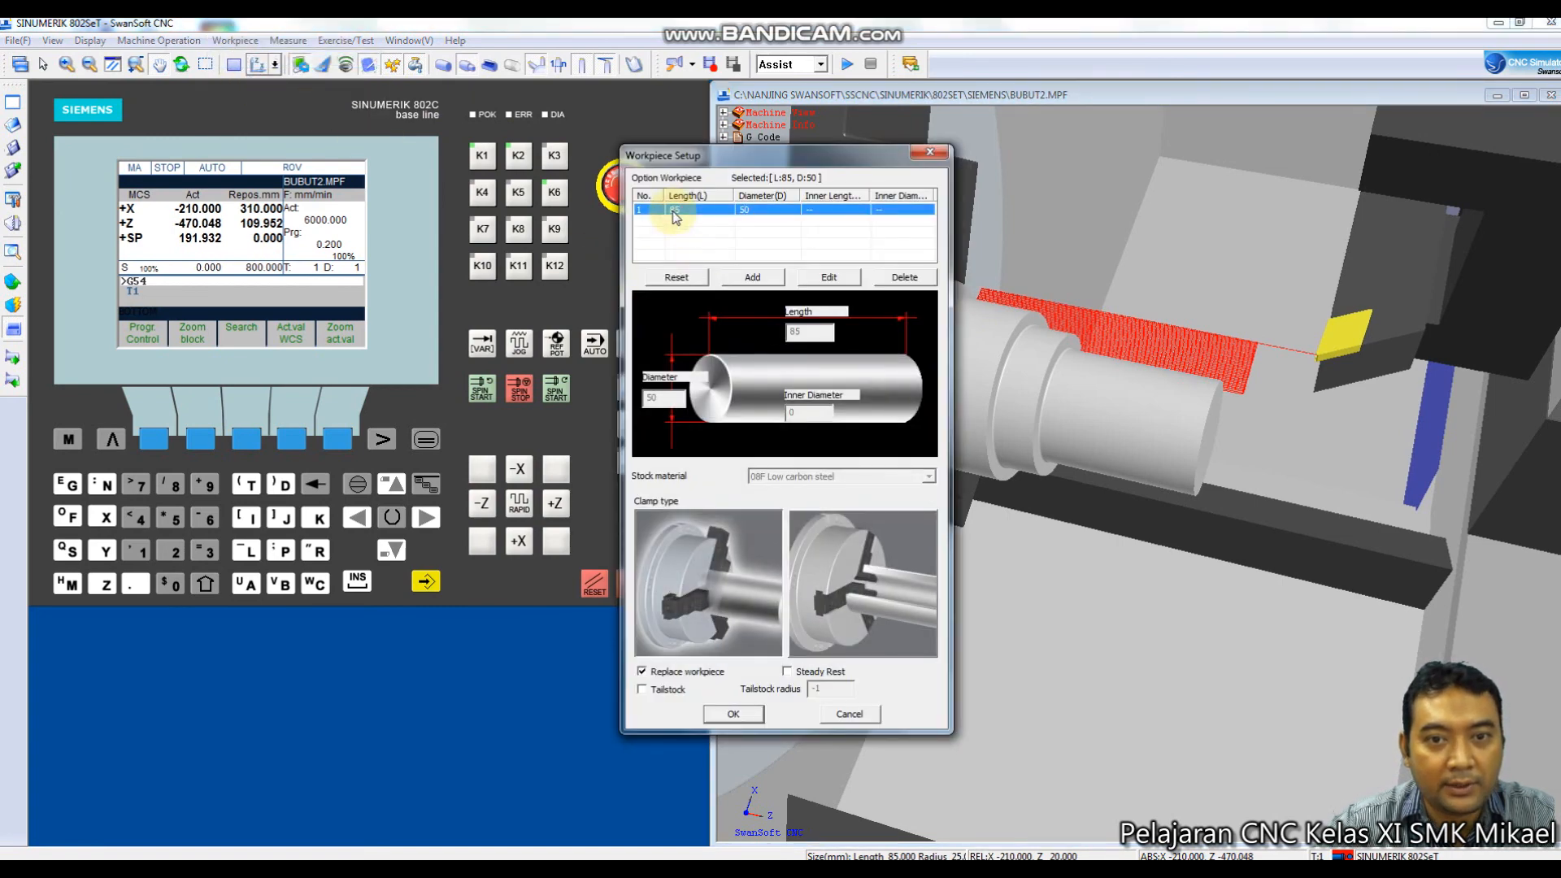
left_click(643, 671)
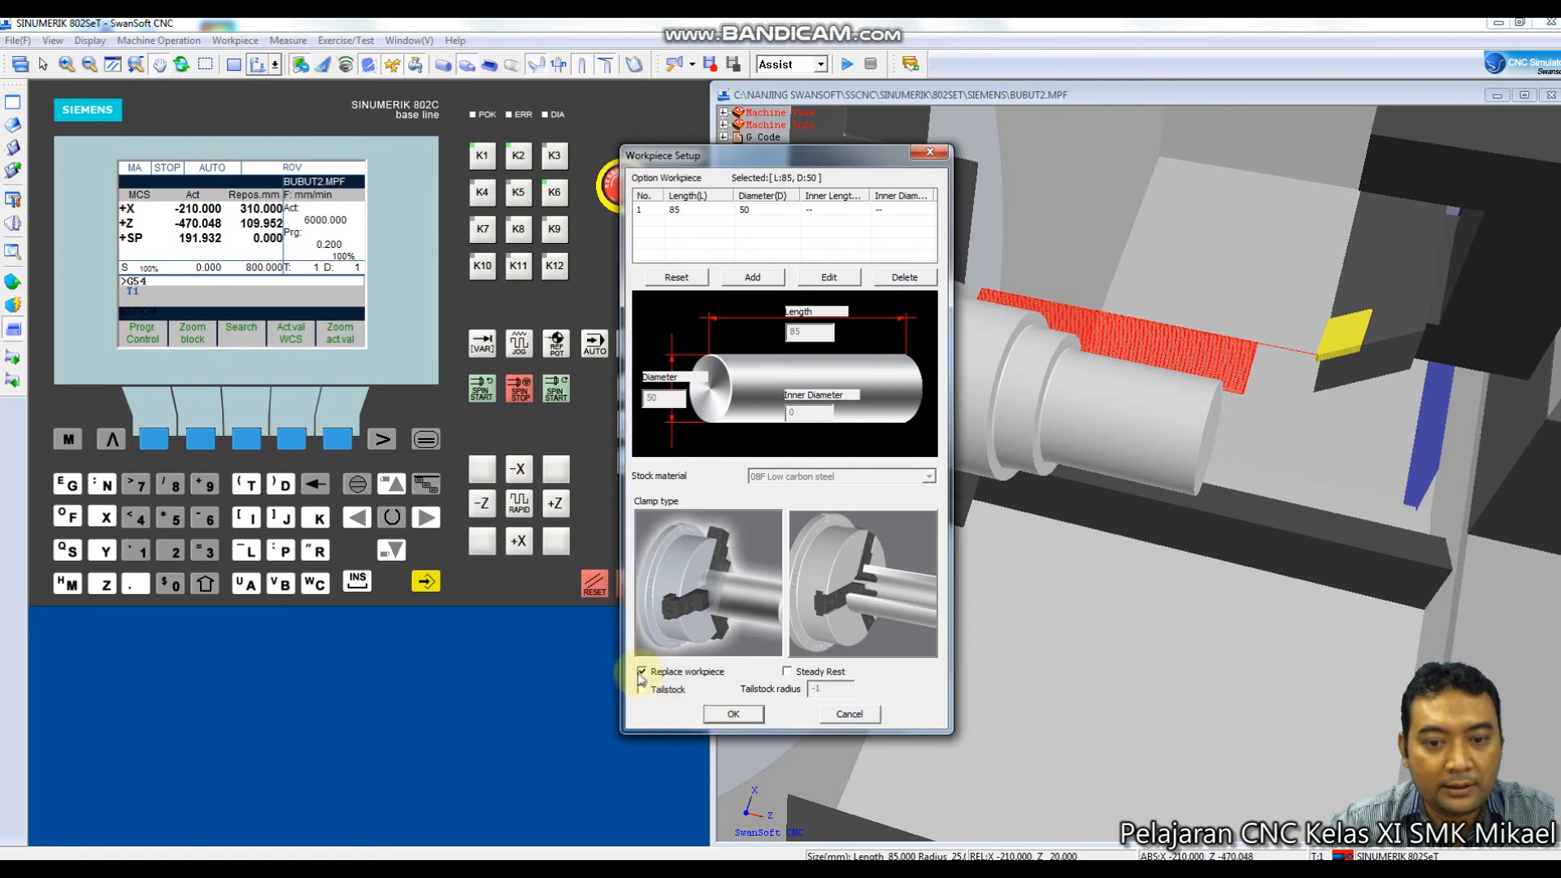
left_click(734, 715)
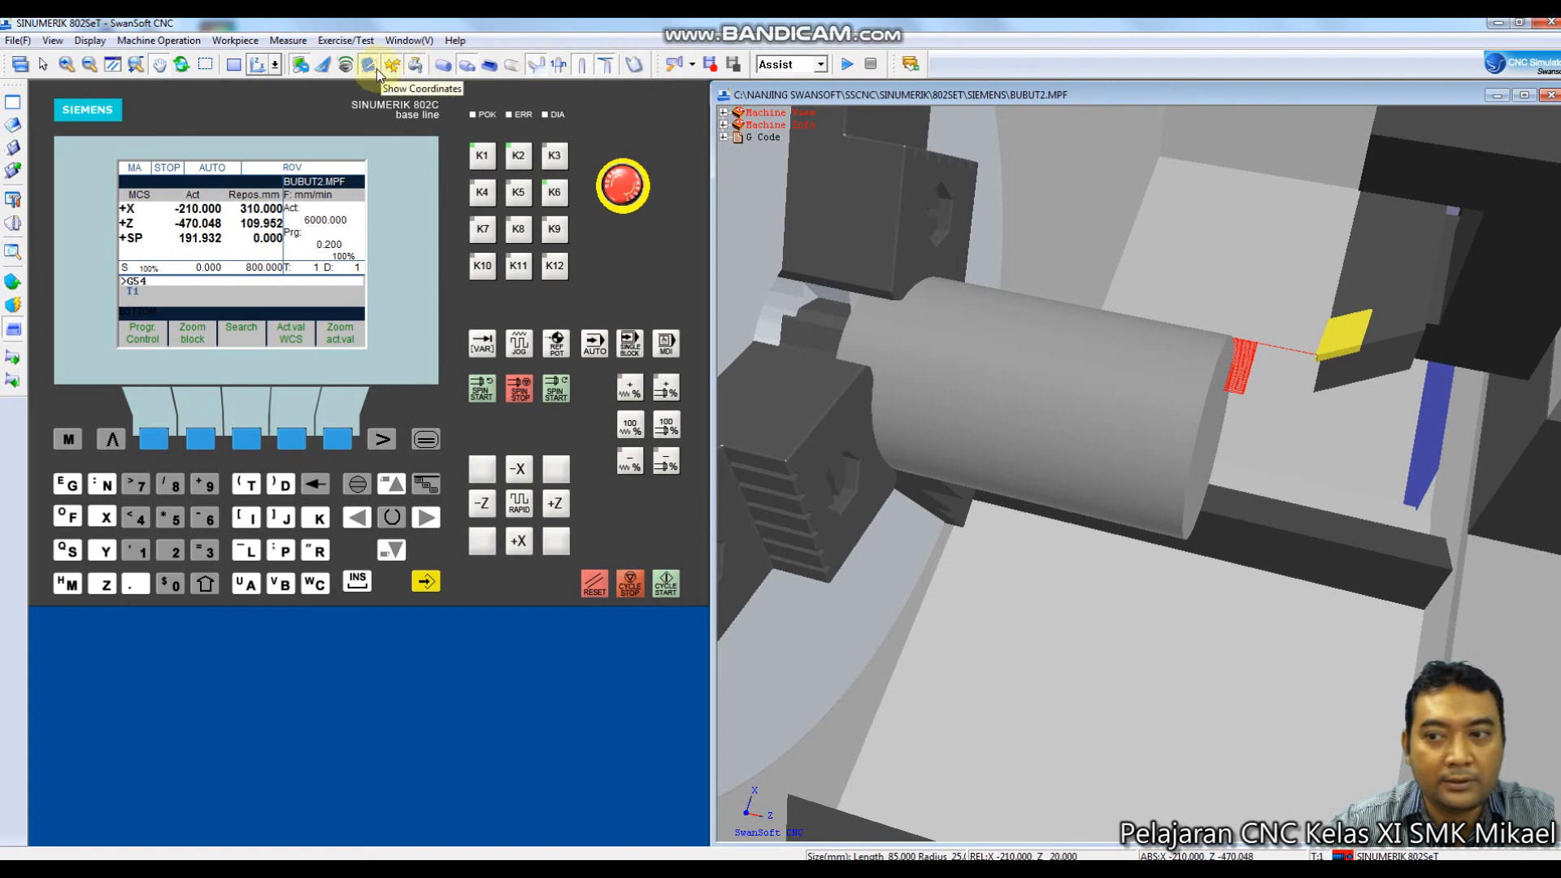
Frame the chuck, blank and tool turret in a wider 3D view and start BUBUT2.MPF on the new blank.
left_click_drag(961, 353, 973, 350)
scroll(992, 344, "down", 4)
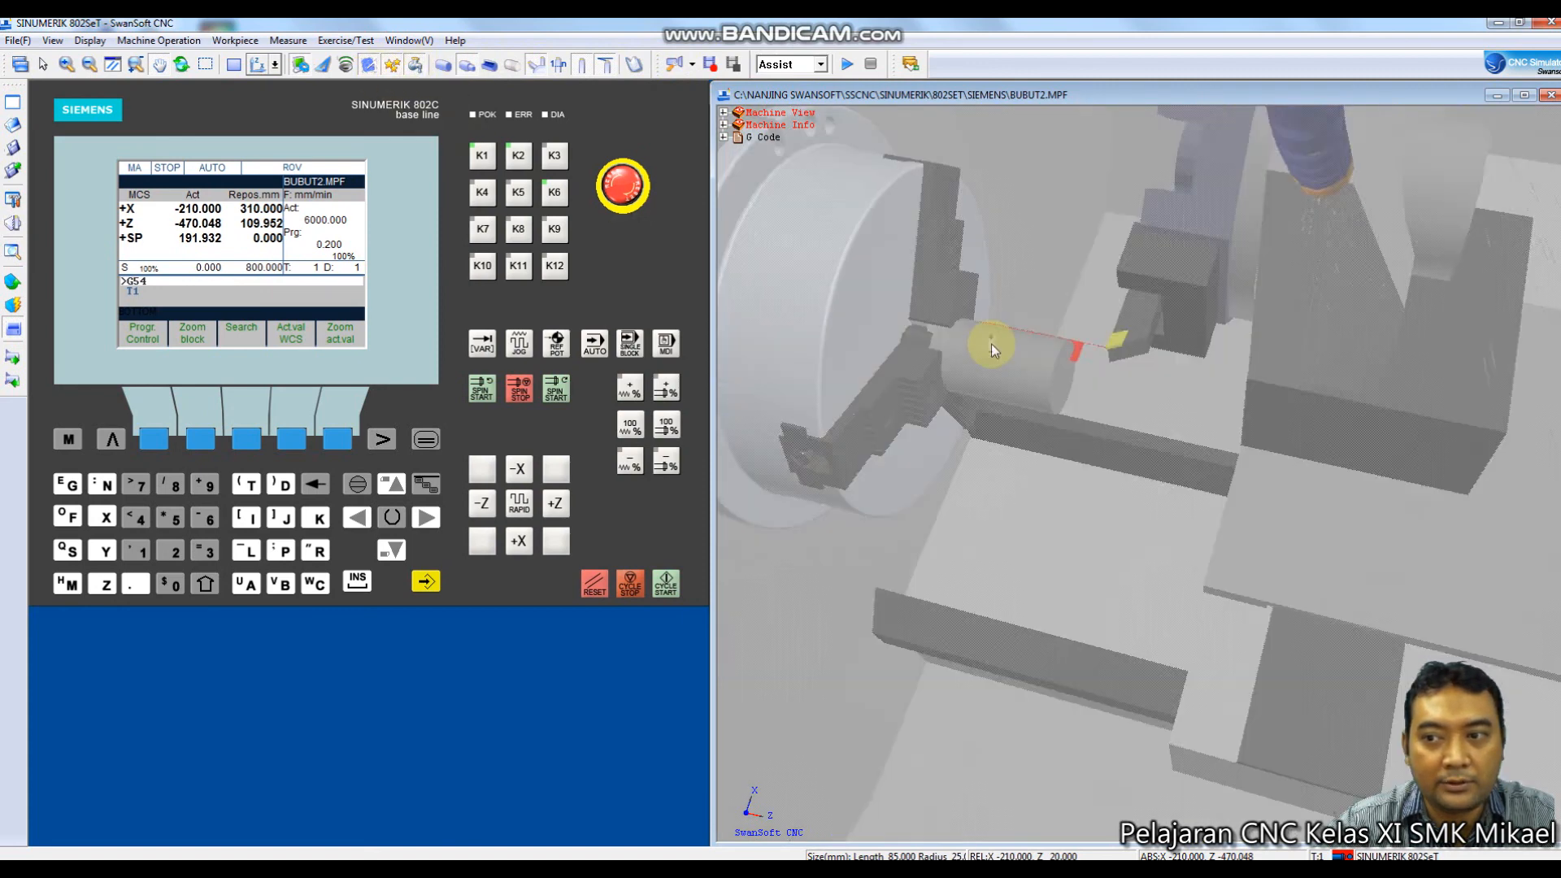
scroll(993, 344, "up", 3)
mouse_move(997, 343)
left_mouse_down()
mouse_move(965, 311)
mouse_move(997, 301)
mouse_move(1008, 322)
left_mouse_up()
scroll(1001, 324, "up", 2)
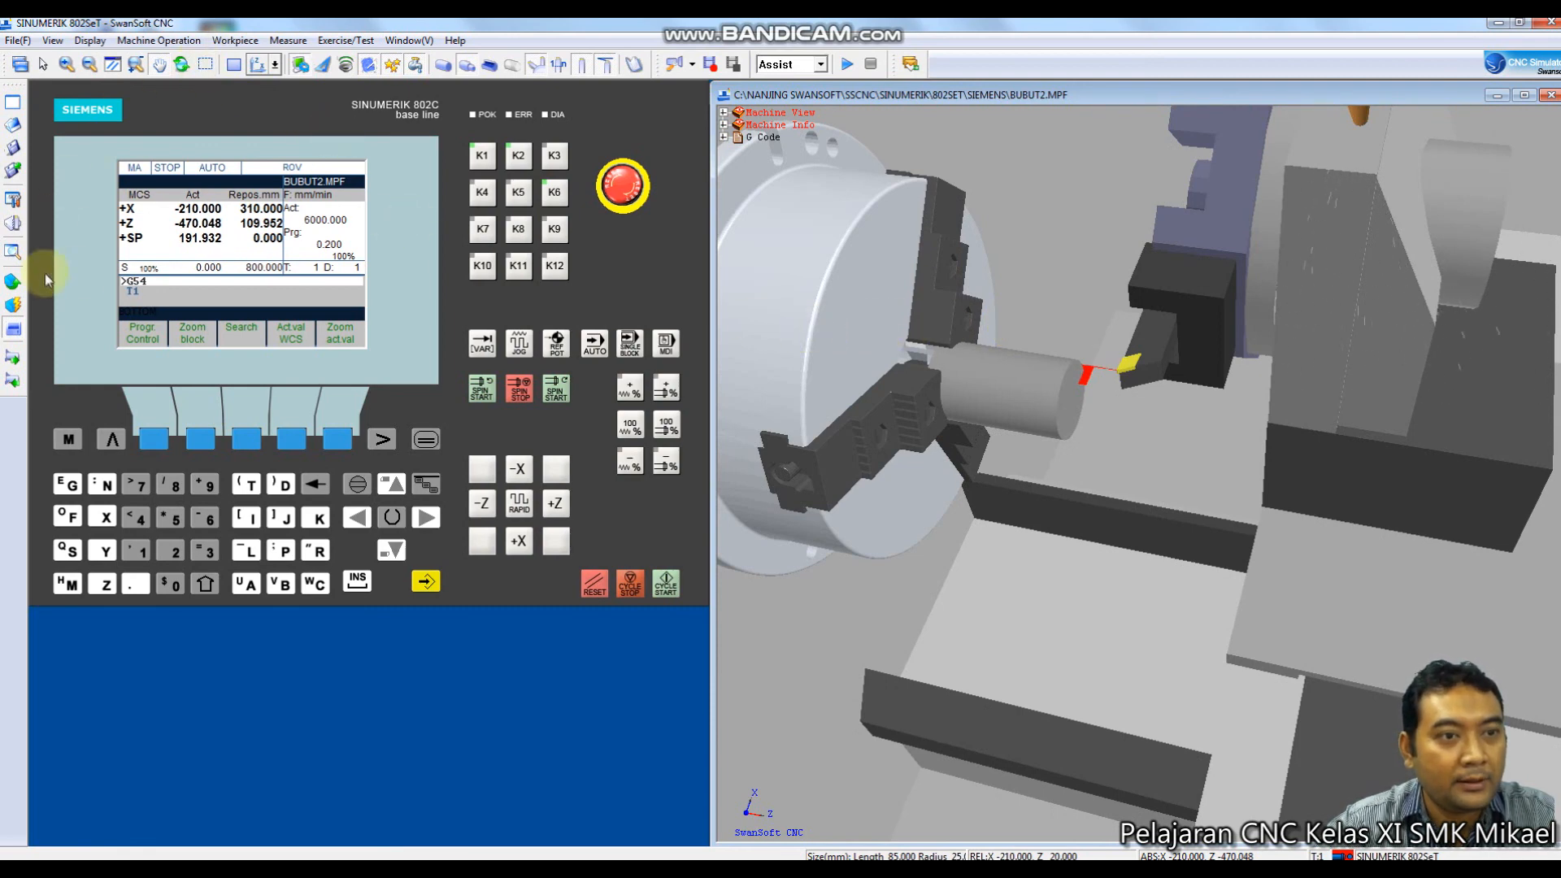
left_click(665, 592)
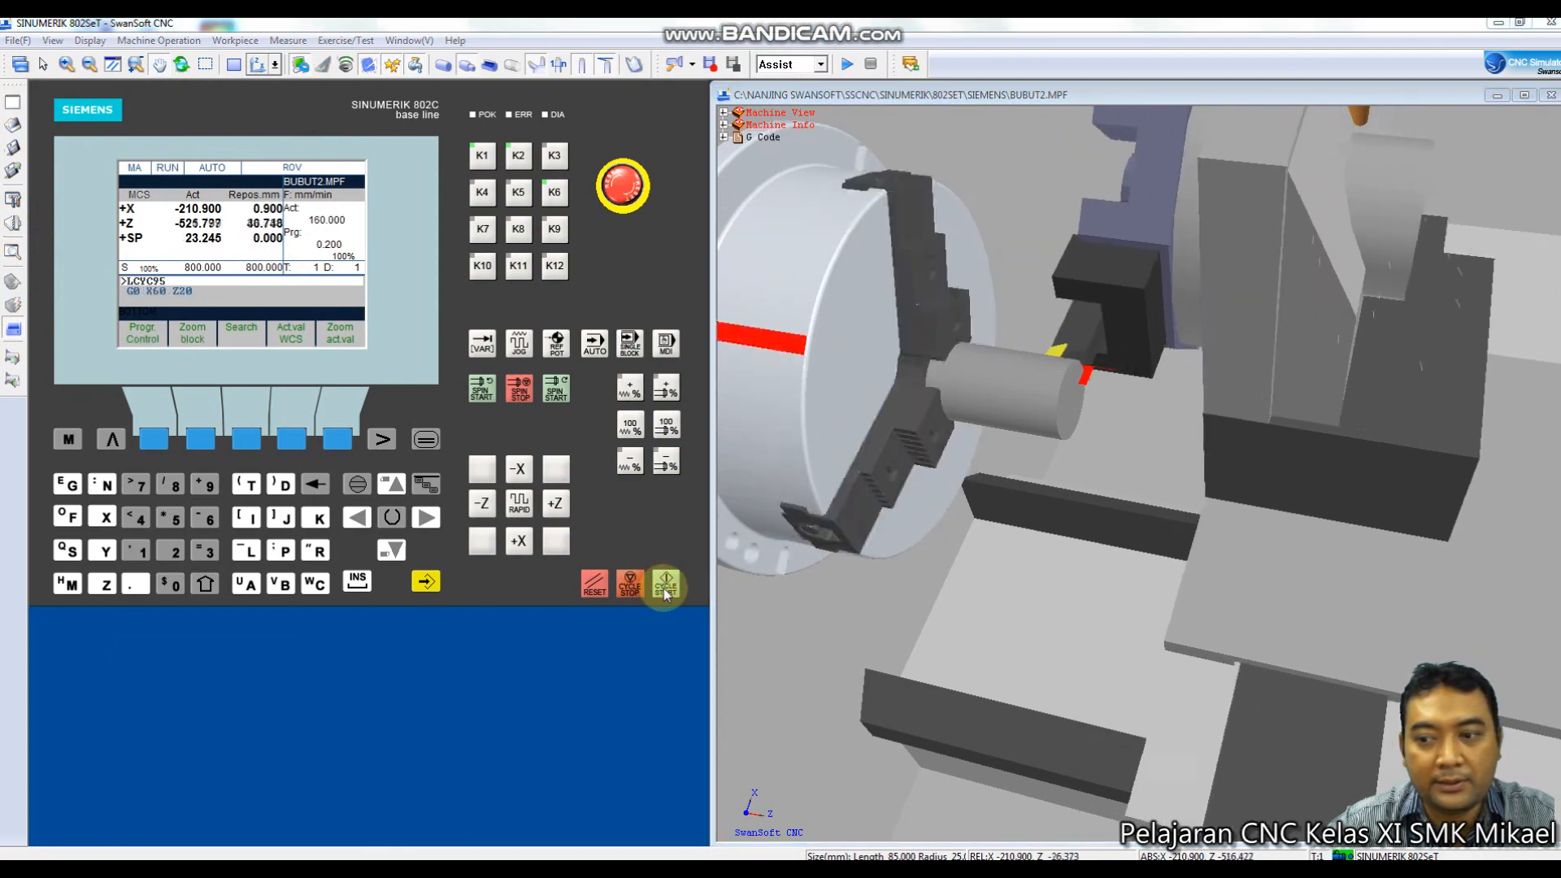